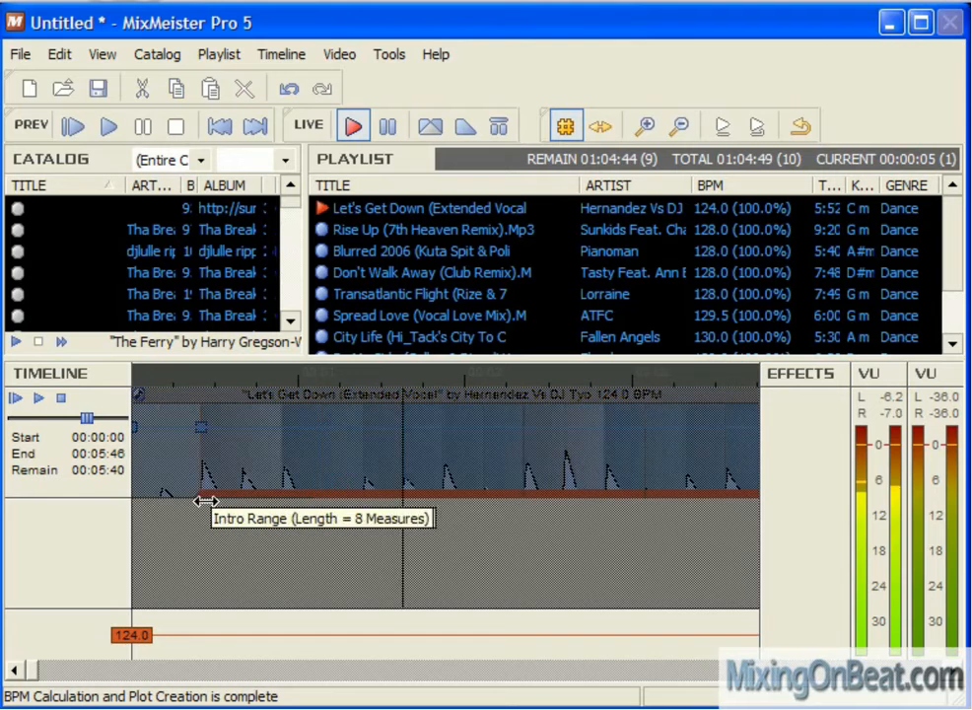
# - Preview "Let's Get Down" from its beginning and extend its intro range so it ends at about 0:54
pyautogui.click(144, 374)
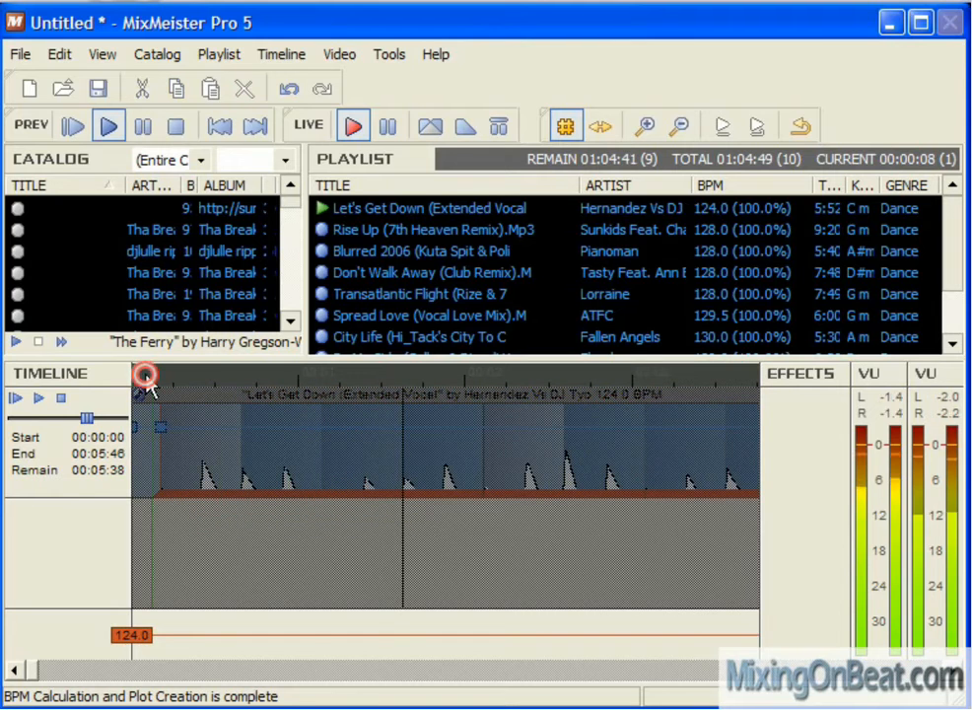
pyautogui.press('Down')
pyautogui.press('Down')
pyautogui.press('Down')
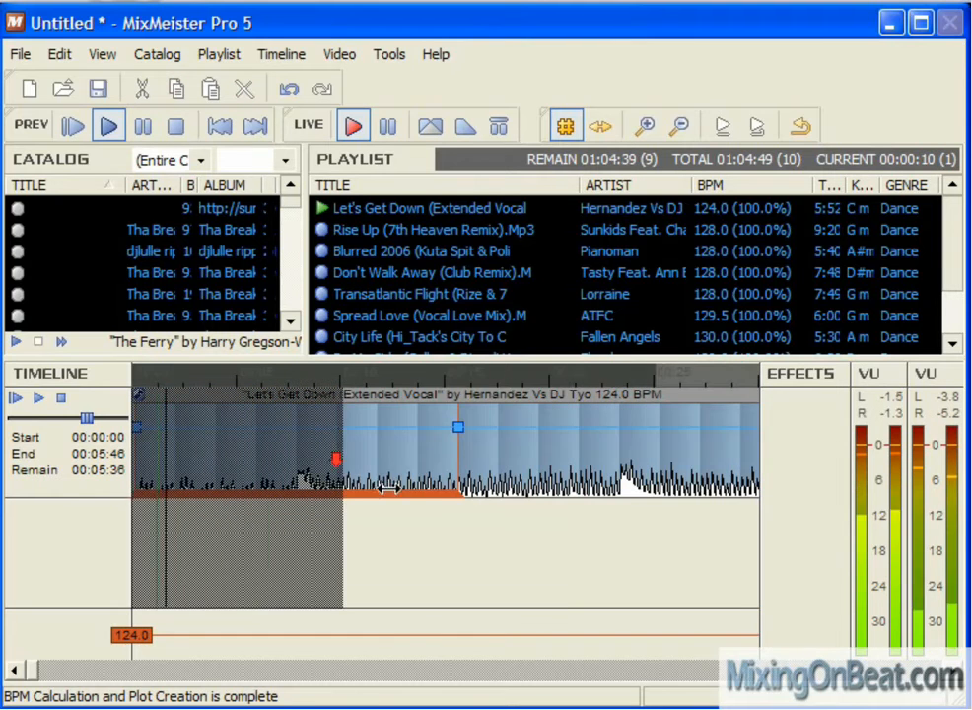
pyautogui.press('Down')
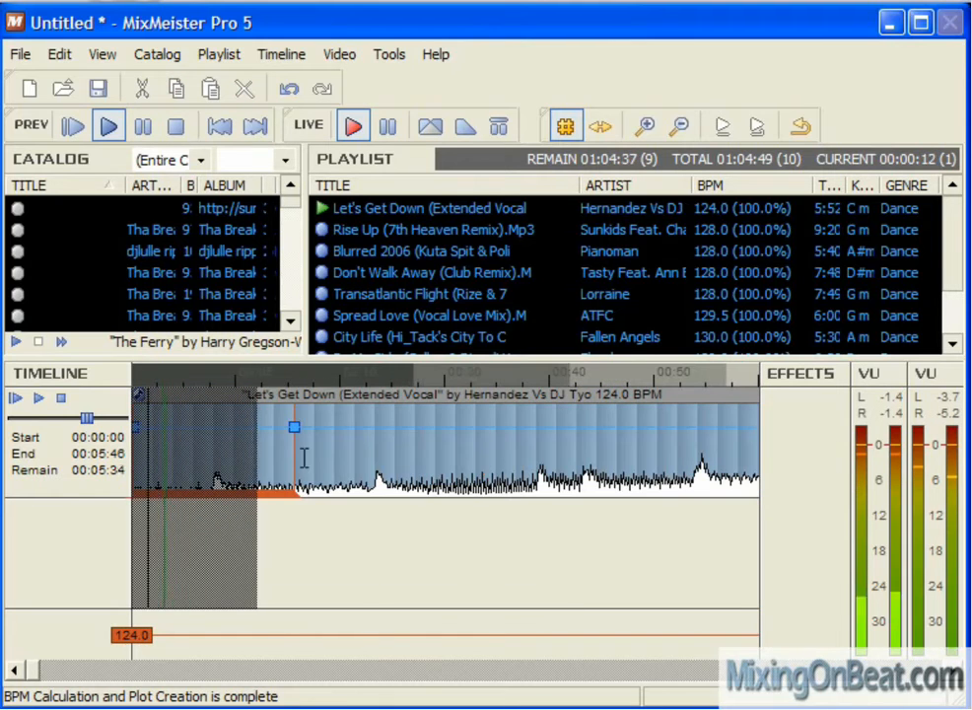
pyautogui.moveTo(294, 458); pyautogui.dragTo(533, 477)
pyautogui.scroll(-1, 547, 483)
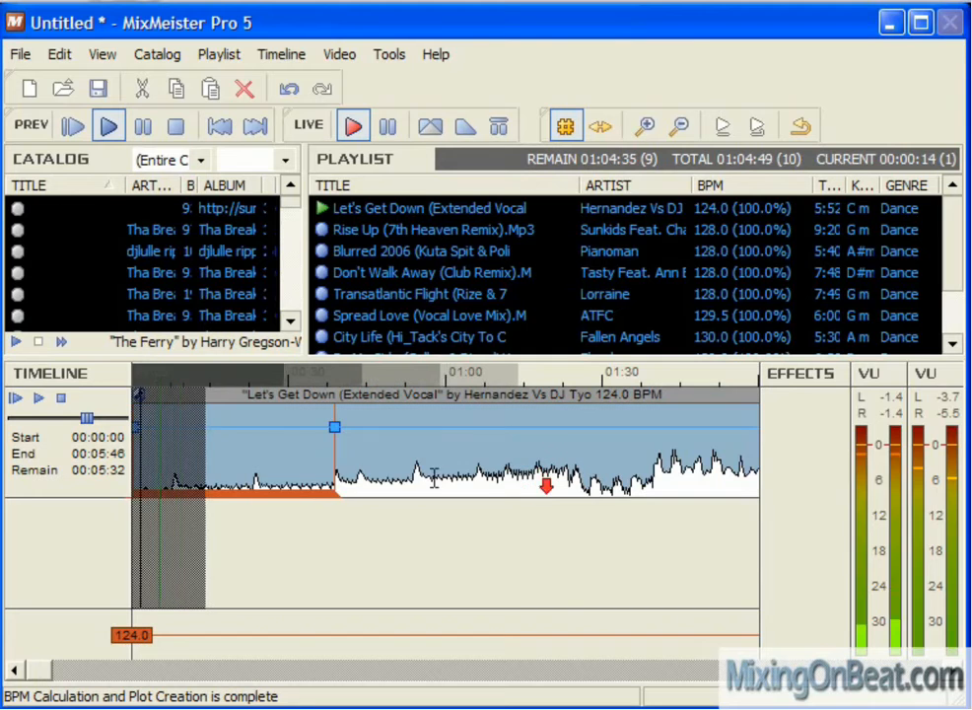
pyautogui.moveTo(331, 454)
pyautogui.mouseDown()
pyautogui.moveTo(403, 455)
pyautogui.moveTo(412, 476)
pyautogui.mouseUp()
pyautogui.scroll(-2, 412, 476)
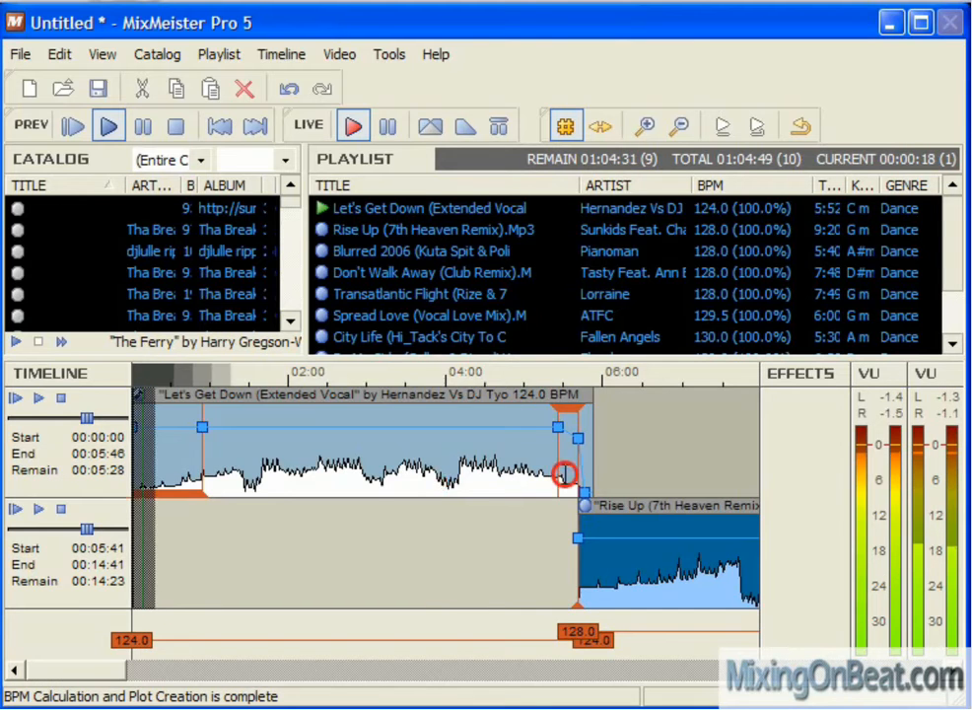
# - Move the start of the outro range of "Let's Get Down" to about 5:30
pyautogui.scroll(4, 560, 474)
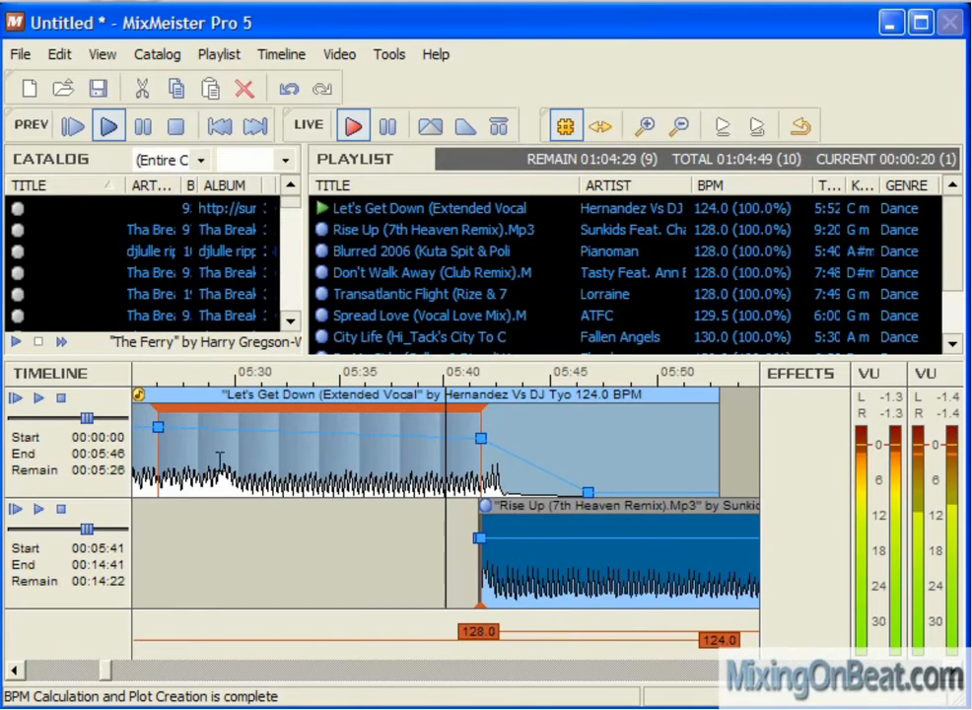
pyautogui.scroll(2, 247, 429)
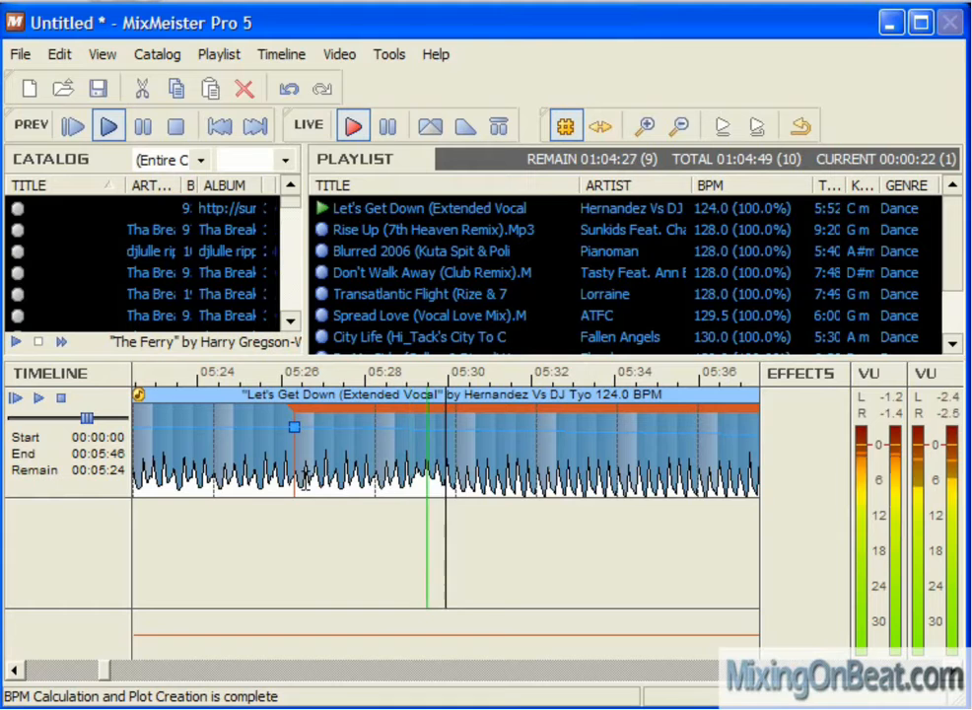
pyautogui.moveTo(286, 477); pyautogui.dragTo(475, 471)
pyautogui.scroll(2, 360, 426)
pyautogui.scroll(-2, 197, 394)
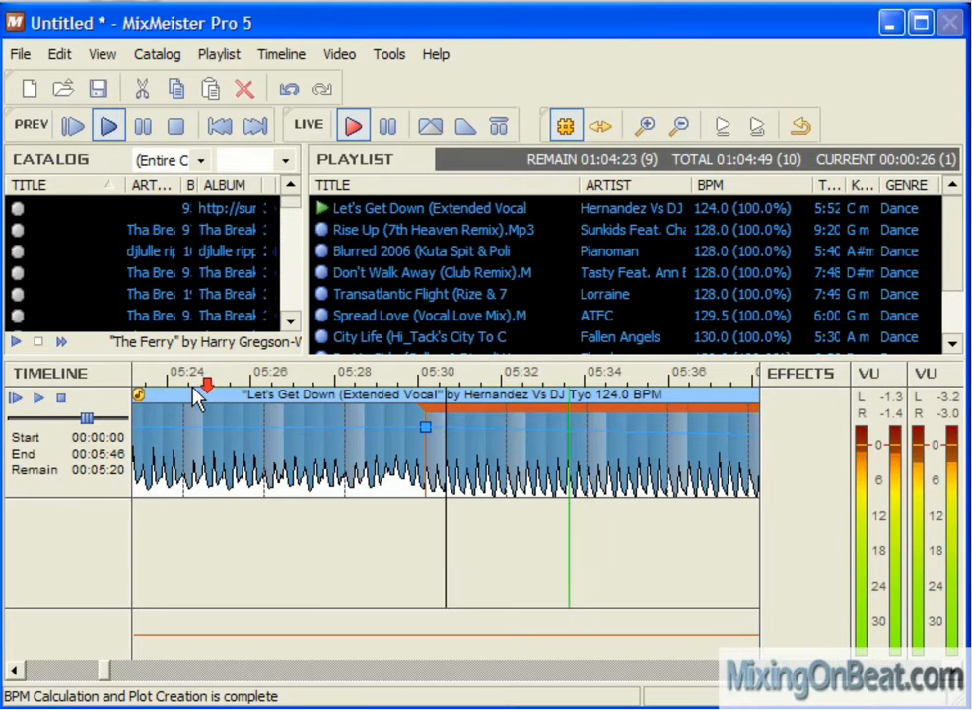
# - Shift the outro range of "Let's Get Down" about one second earlier and extend its start back to about 4:39
pyautogui.click(261, 372)
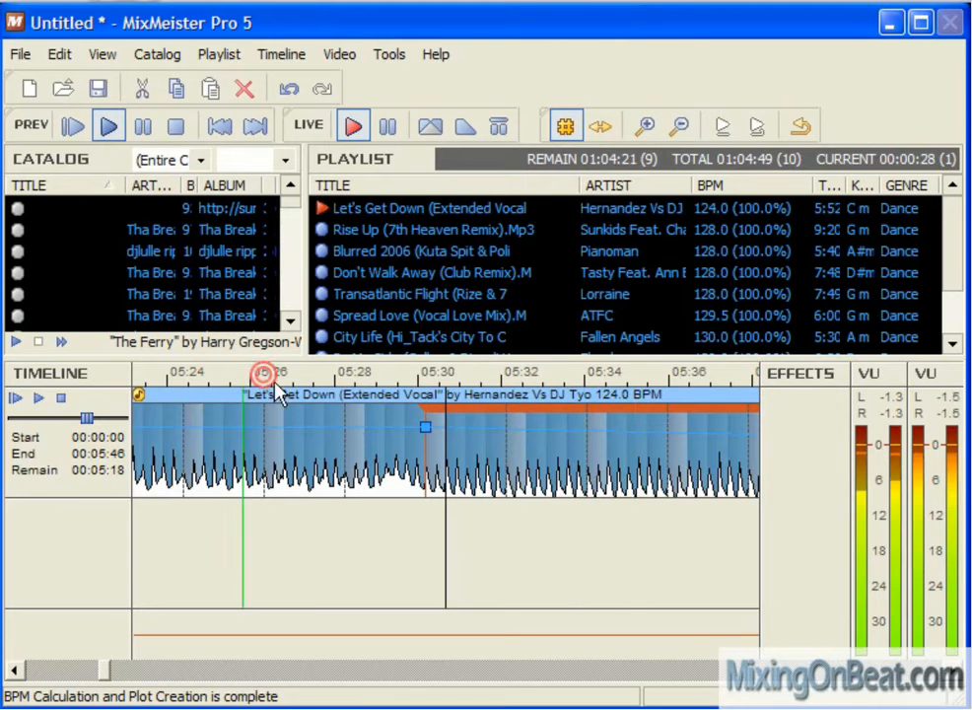
pyautogui.scroll(1, 431, 450)
pyautogui.scroll(1, 397, 448)
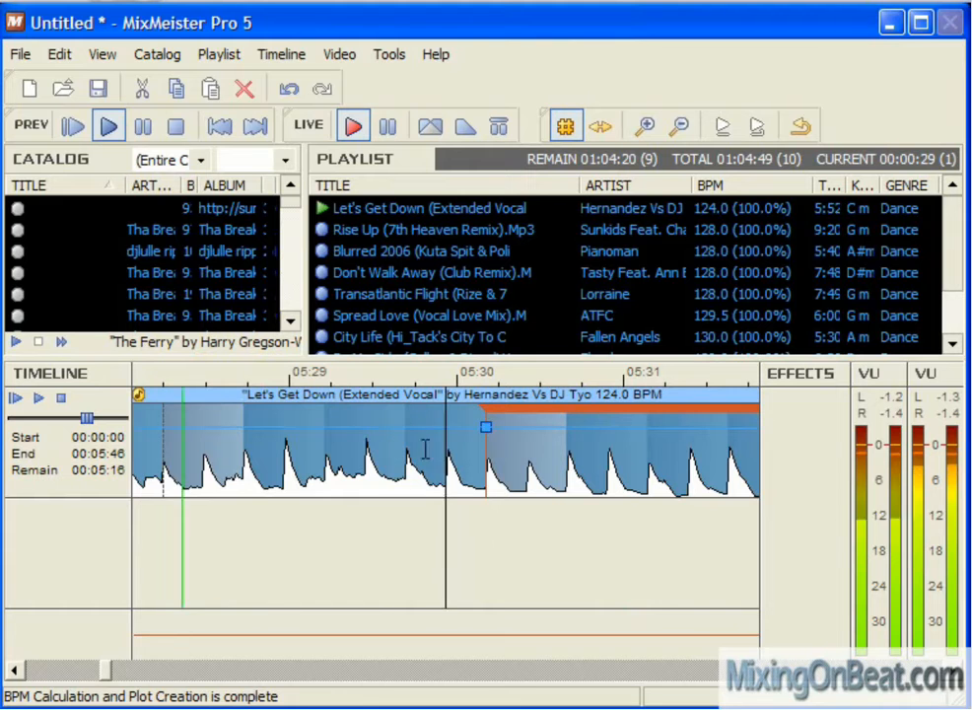
pyautogui.press('space')
pyautogui.moveTo(494, 413); pyautogui.dragTo(348, 414)
pyautogui.scroll(-4, 391, 456)
pyautogui.moveTo(446, 460); pyautogui.dragTo(185, 461)
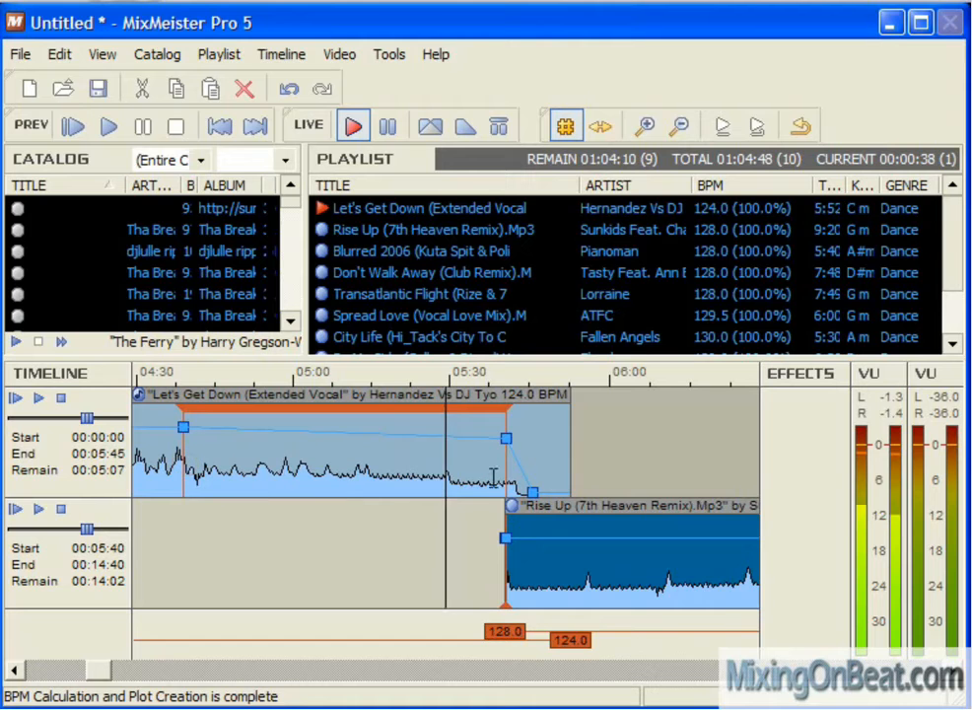
# - Shift the outro range so "Rise Up" starts at 5:44, and preview the audio around the outro start near 4:42
pyautogui.moveTo(504, 476); pyautogui.dragTo(522, 470)
pyautogui.moveTo(185, 450)
pyautogui.mouseDown()
pyautogui.moveTo(207, 449)
pyautogui.moveTo(271, 404)
pyautogui.moveTo(340, 397)
pyautogui.mouseUp()
pyautogui.click(204, 374)
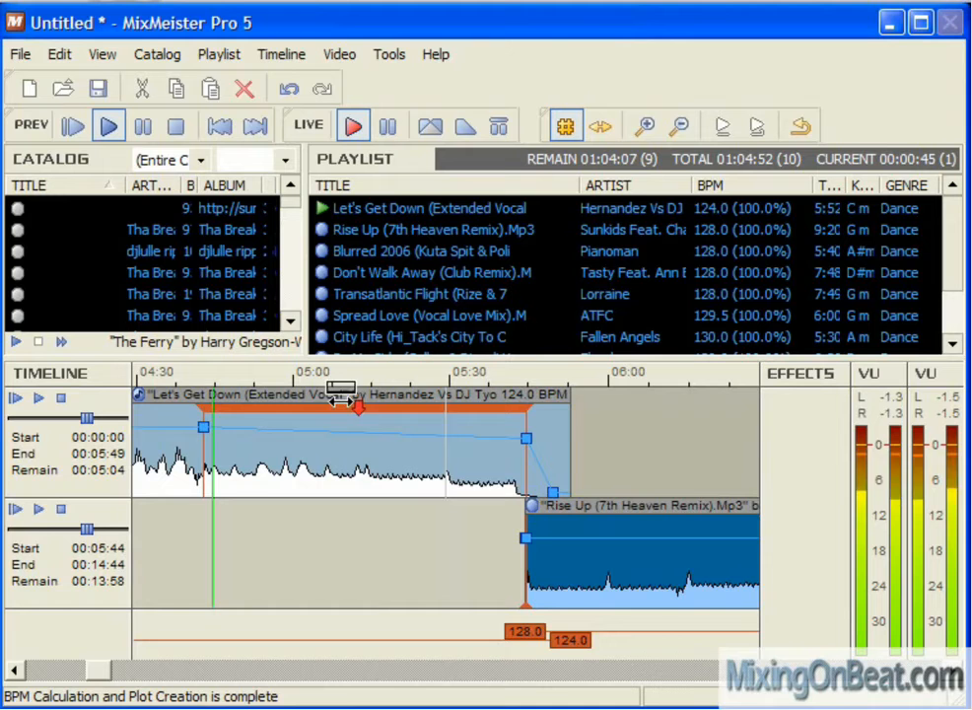
pyautogui.click(188, 380)
pyautogui.doubleClick(202, 406)
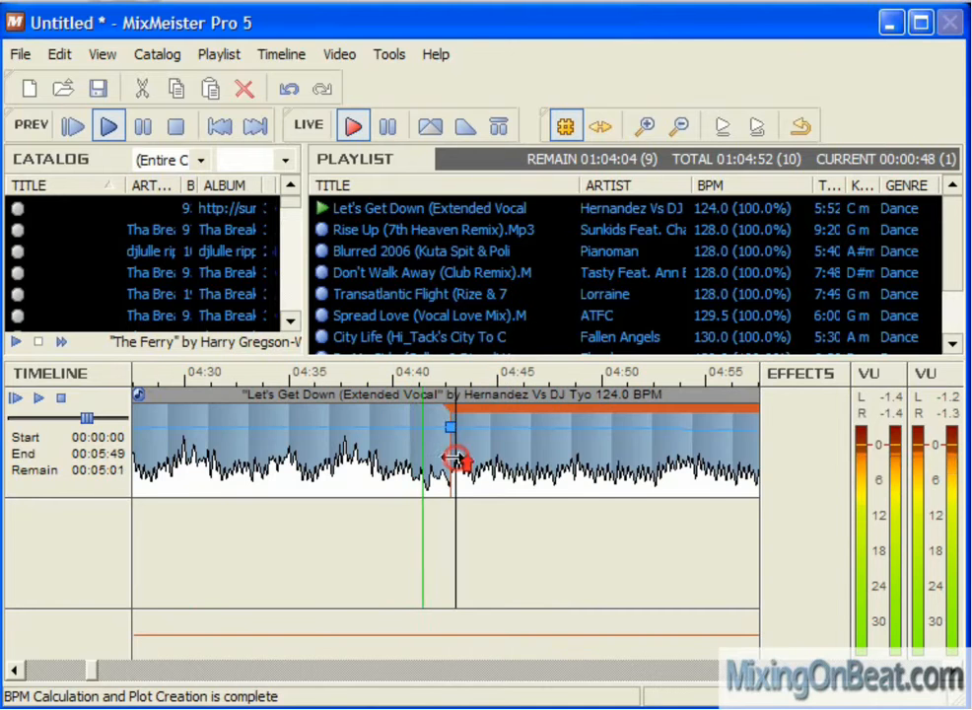
pyautogui.scroll(4, 452, 457)
# - Split "Let's Get Down" at the measure line just before 1:41
pyautogui.scroll(-8, 452, 462)
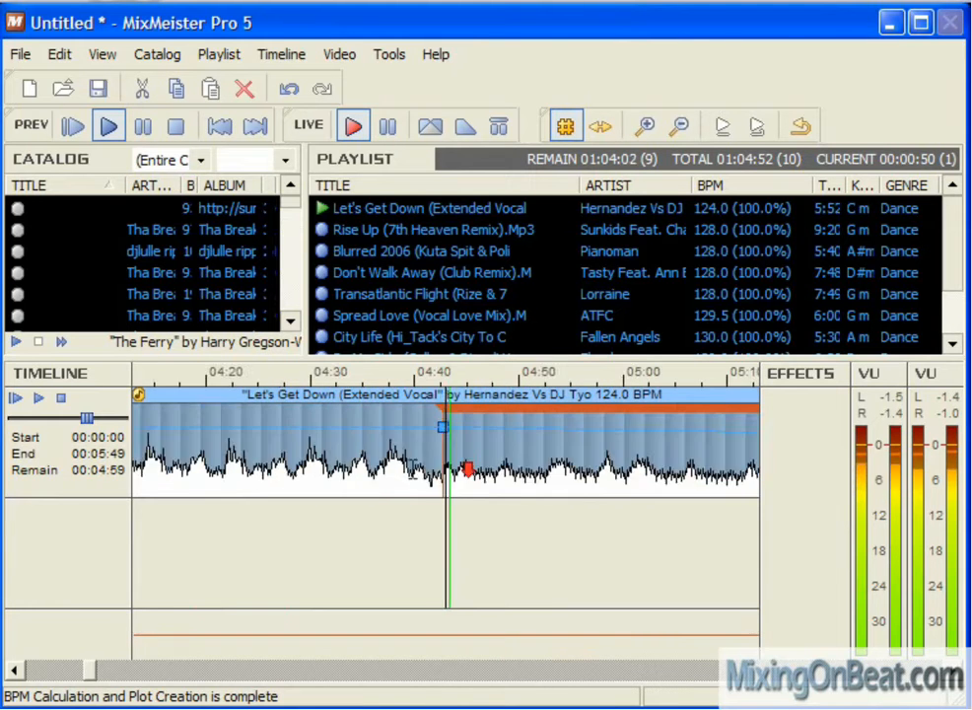
pyautogui.click(213, 441)
pyautogui.scroll(2, 215, 434)
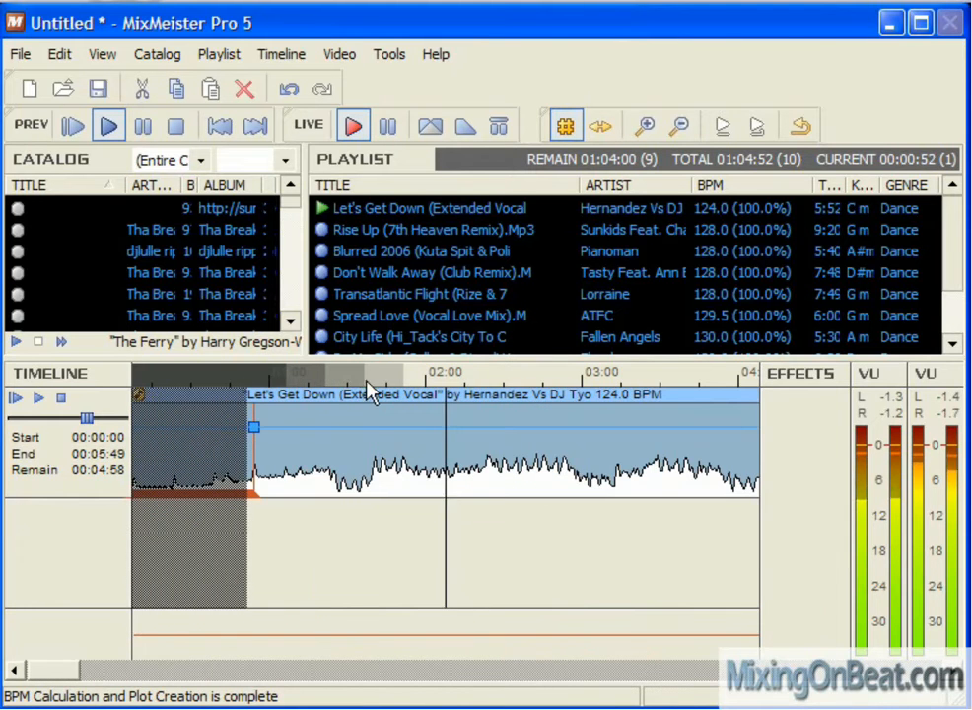
pyautogui.scroll(3, 394, 434)
pyautogui.scroll(3, 458, 456)
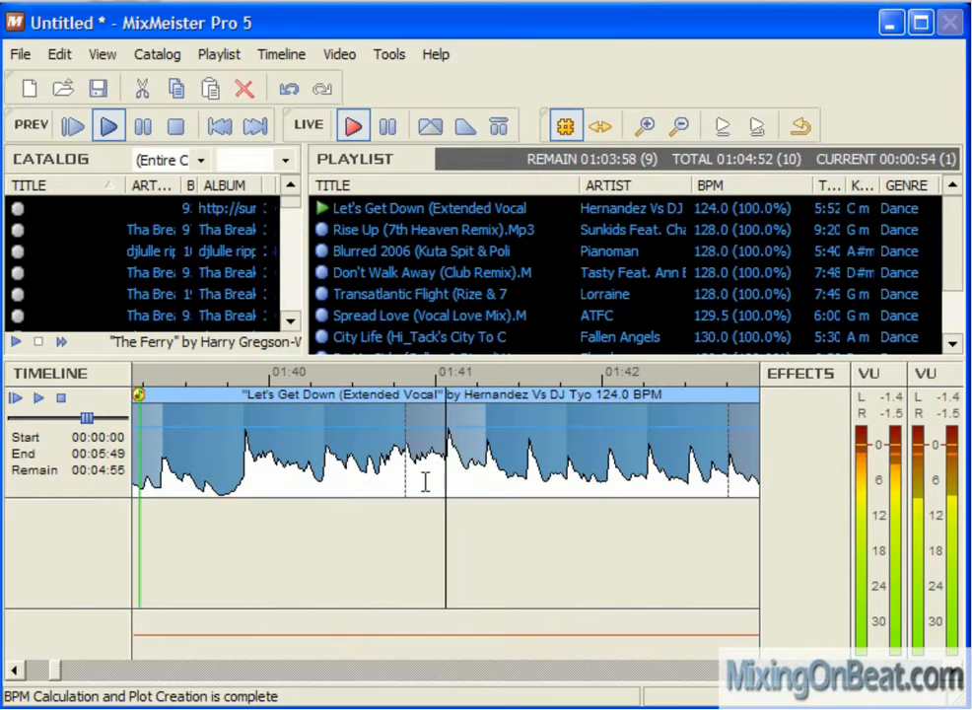
pyautogui.scroll(-5, 403, 480)
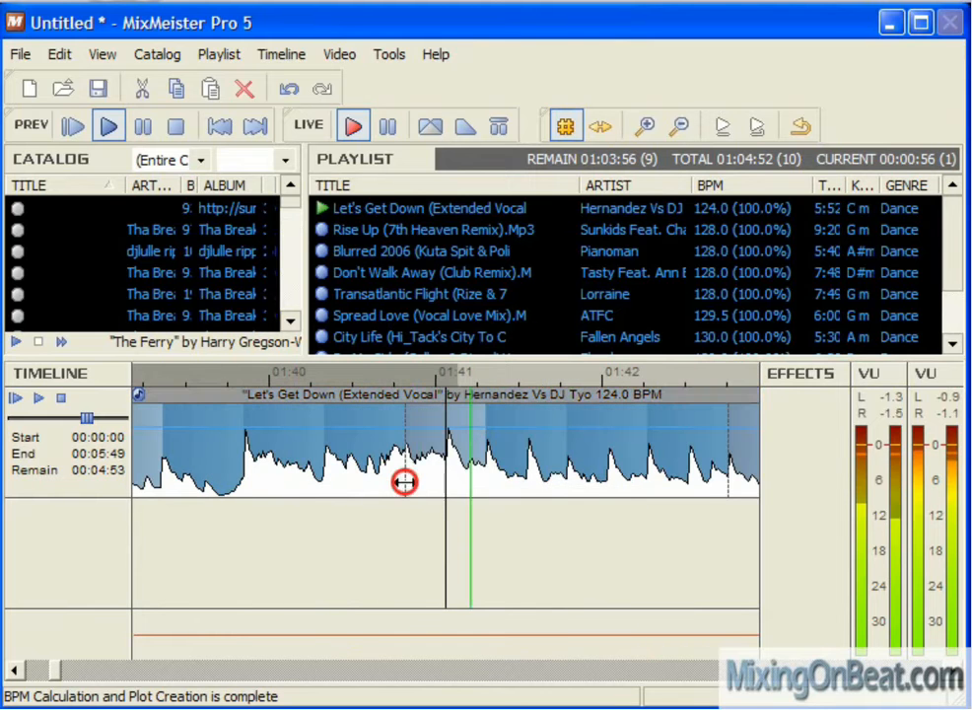
pyautogui.scroll(-1, 424, 438)
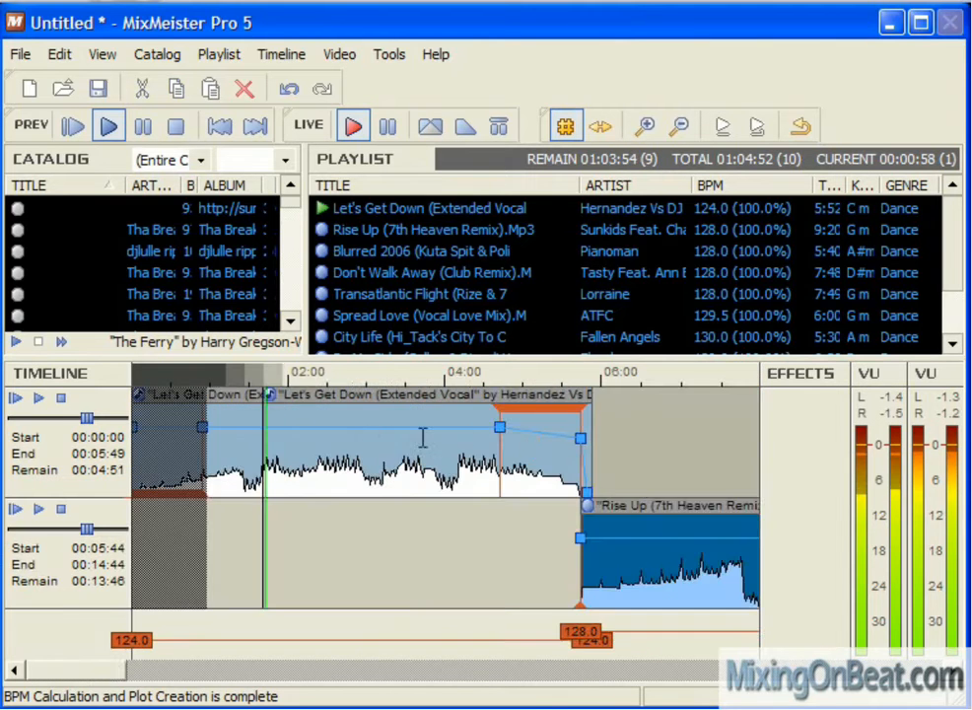
# - Split "Let's Get Down" again at the measure line at about 3:29 and delete the section between the two splits
pyautogui.click(372, 437)
pyautogui.scroll(2, 389, 436)
pyautogui.scroll(-1, 437, 427)
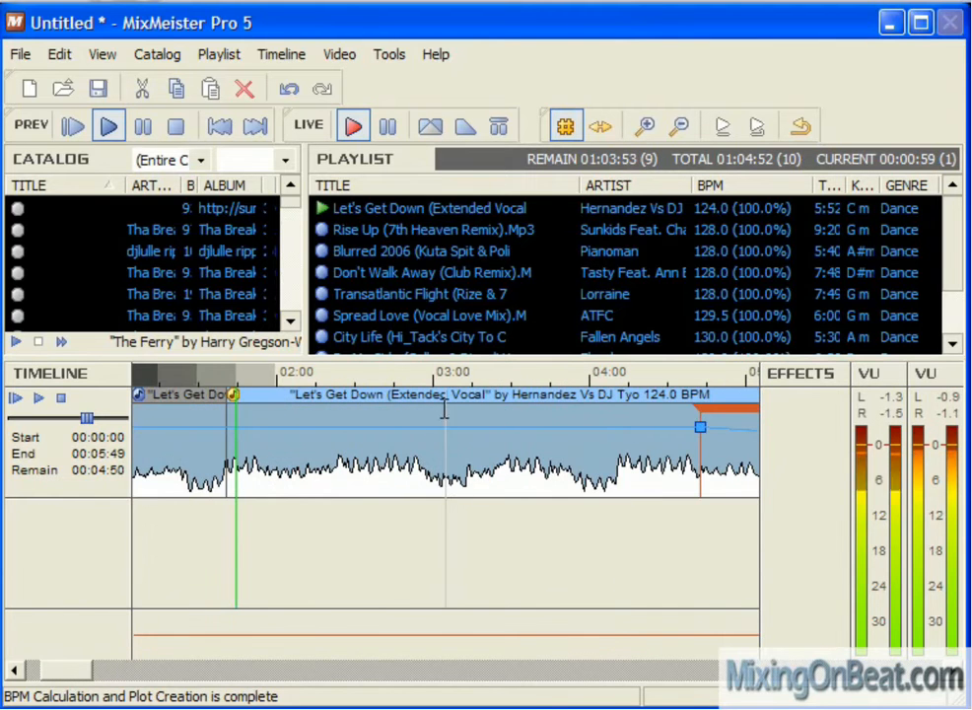
pyautogui.click(505, 378)
pyautogui.click(508, 425)
pyautogui.scroll(3, 507, 425)
pyautogui.scroll(2, 453, 449)
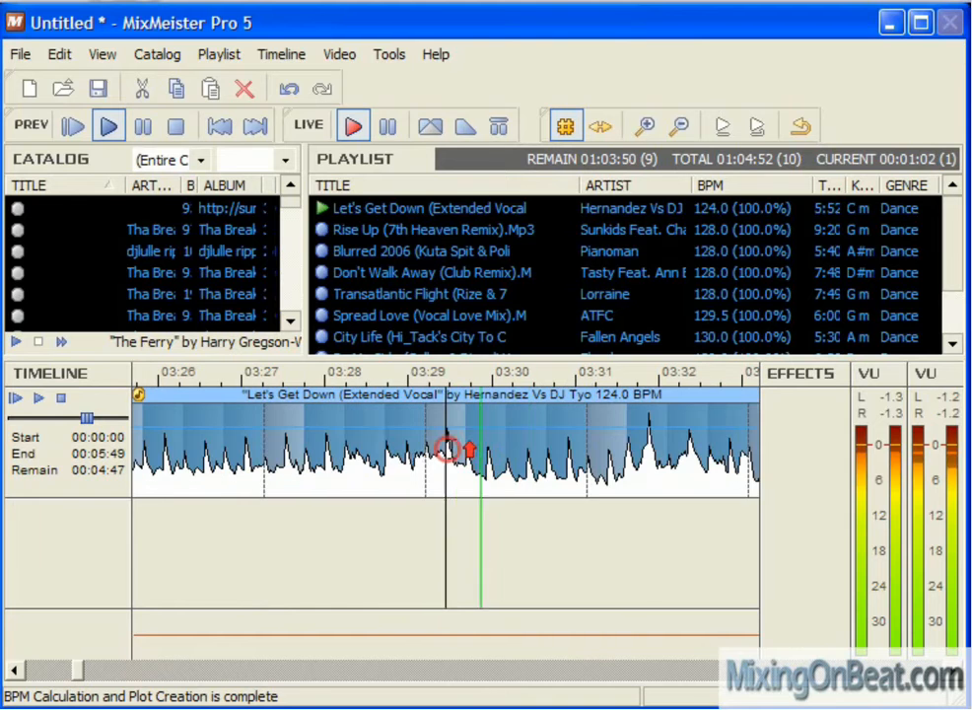
pyautogui.click(421, 460)
pyautogui.click(414, 367)
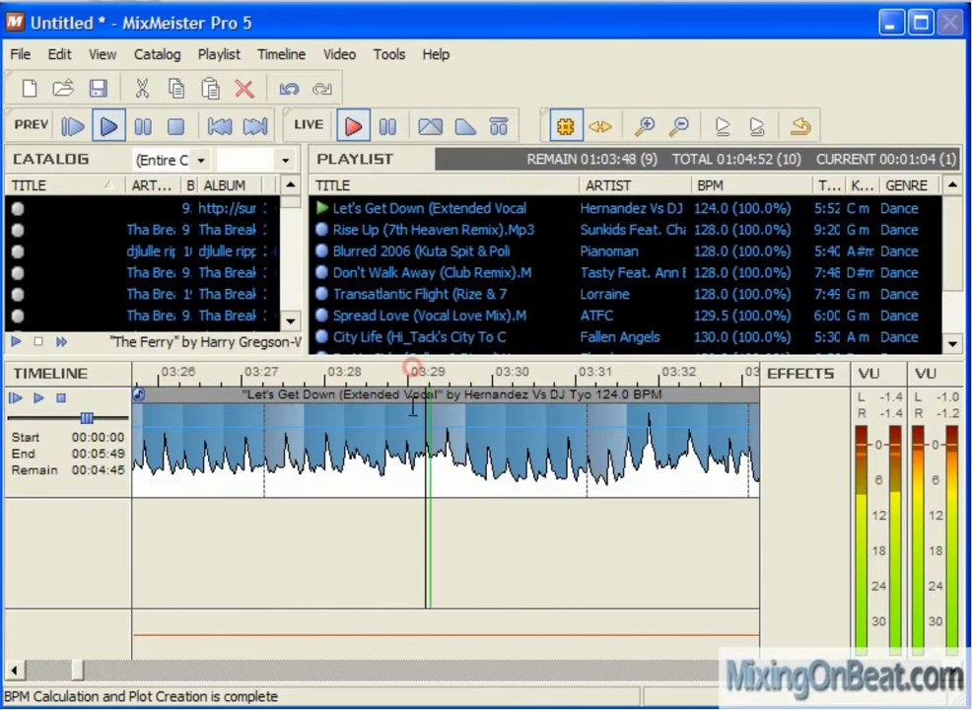
pyautogui.scroll(-6, 430, 421)
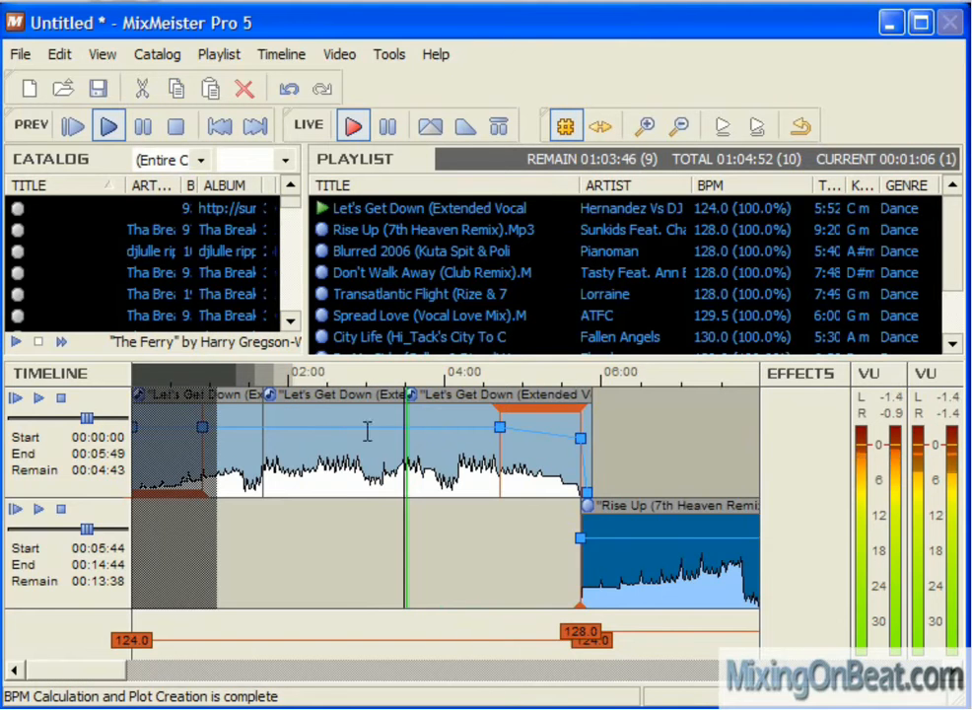
pyautogui.press('Delete')
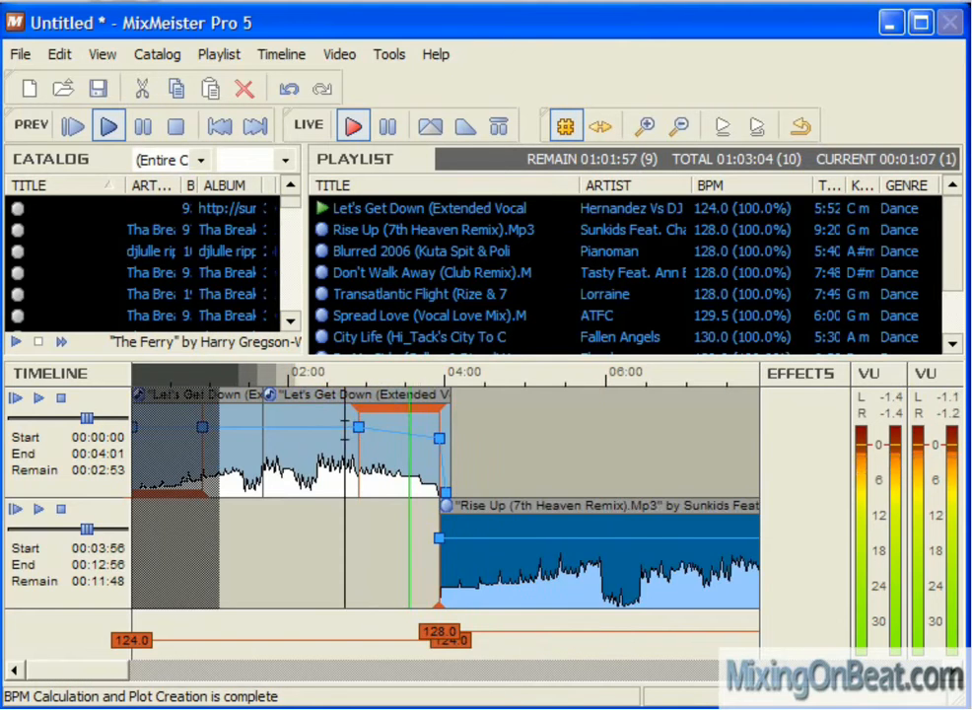
# - Split the remaining part of "Let's Get Down" at about 2:23 and delete the section from about 1:41 to there
pyautogui.scroll(1, 351, 424)
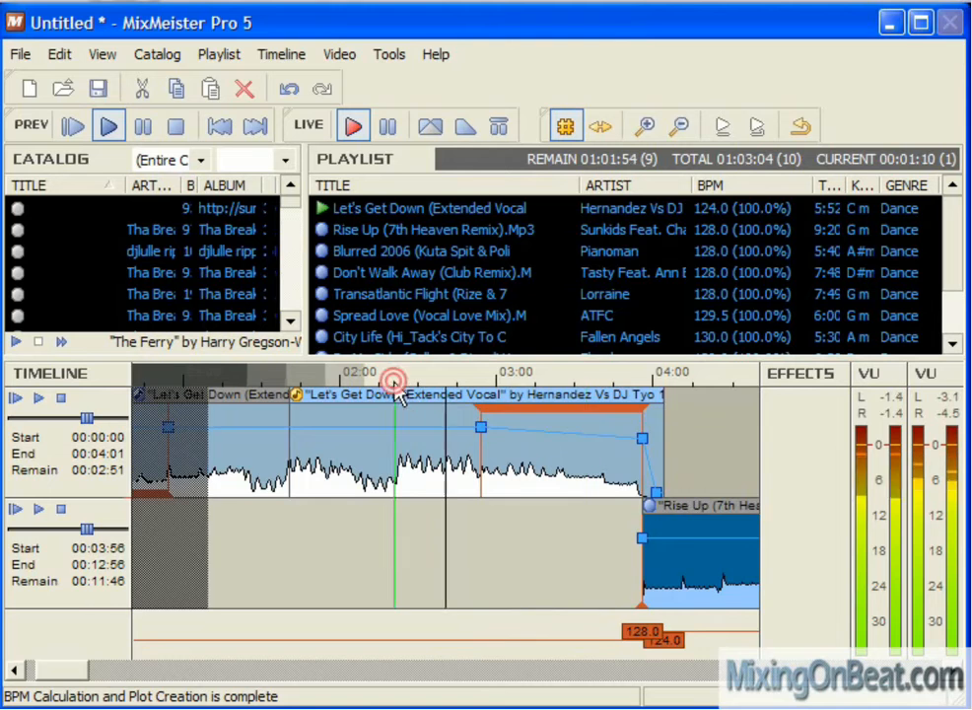
pyautogui.scroll(3, 397, 389)
pyautogui.scroll(1, 435, 437)
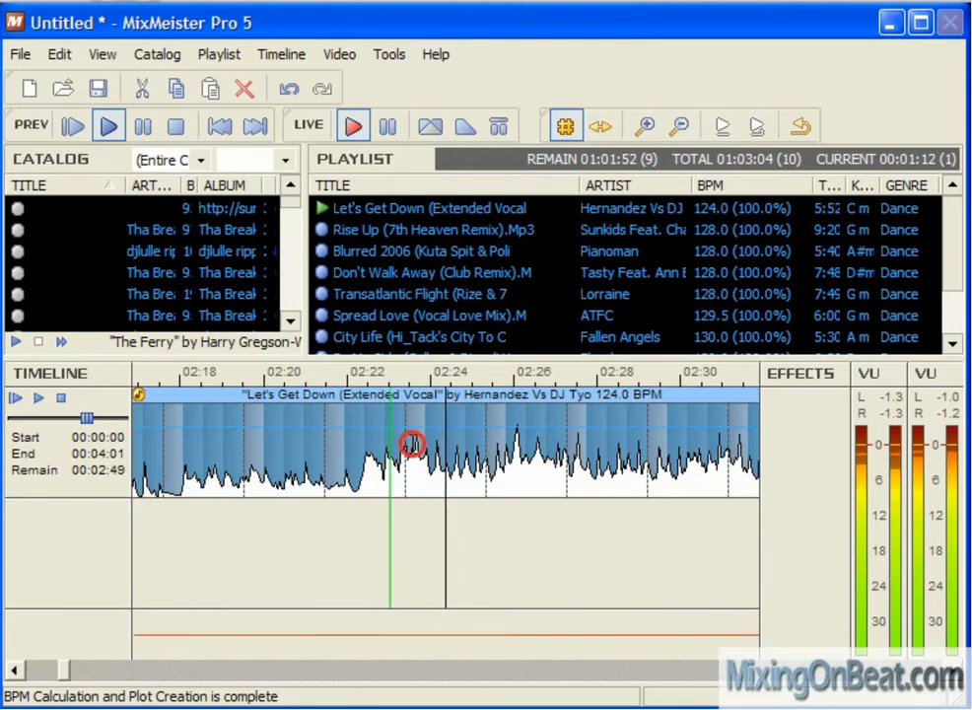
pyautogui.scroll(-4, 408, 443)
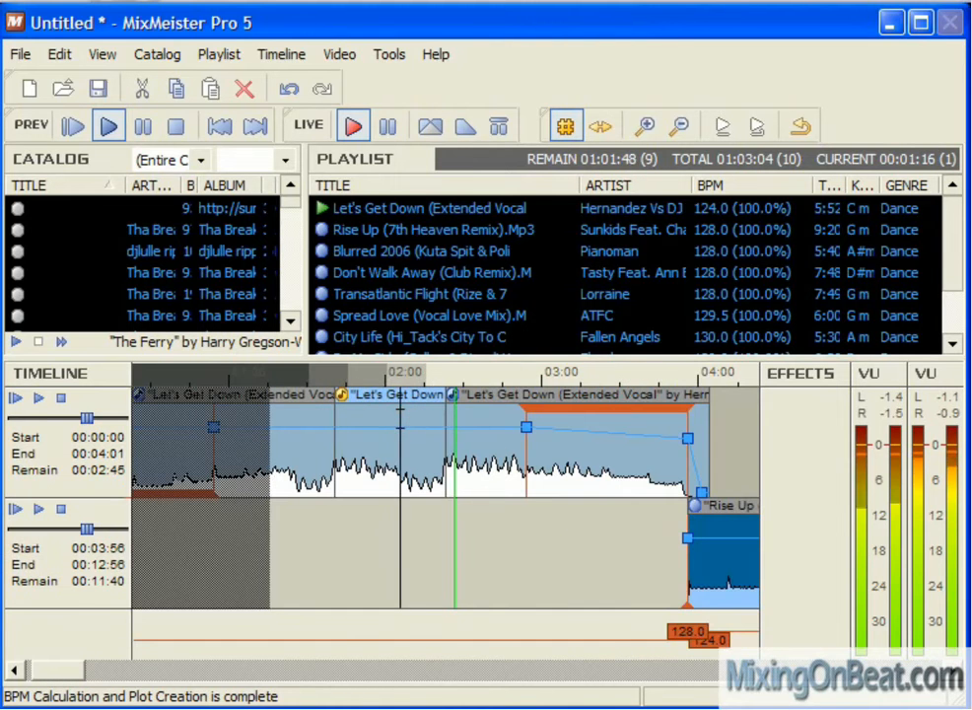
pyautogui.press('Delete')
# - Preview candidate songs in the playlist and timeline, including "Everybody's Free", "City Life", "Transatlantic Flight" and "Don't Walk Away"
pyautogui.click(407, 316)
pyautogui.scroll(-1, 405, 311)
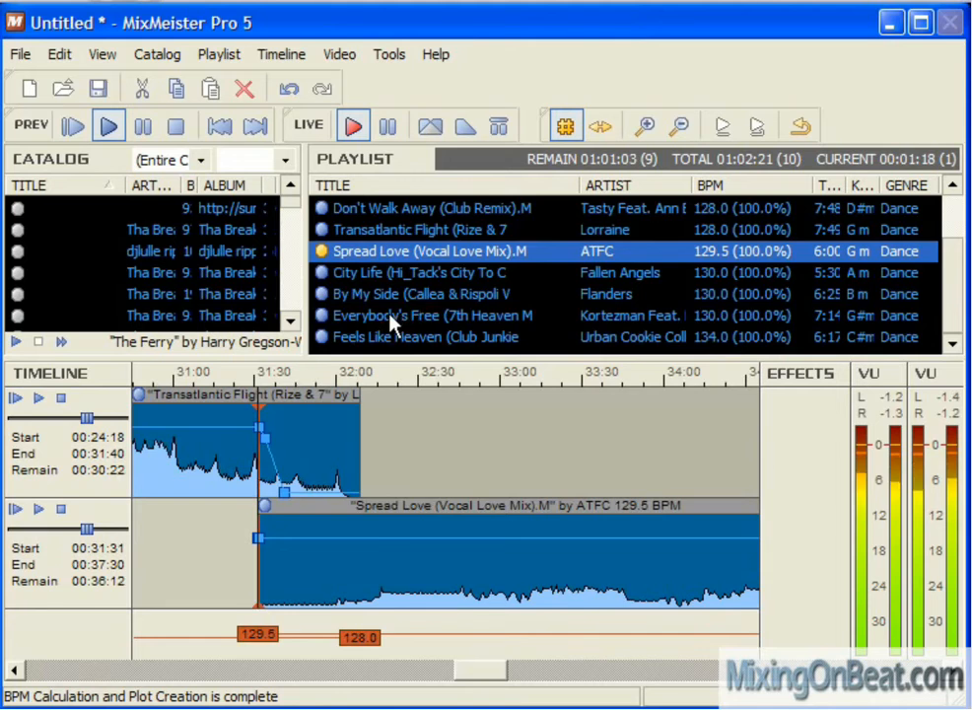
pyautogui.click(390, 314)
pyautogui.click(400, 379)
pyautogui.scroll(-1, 369, 414)
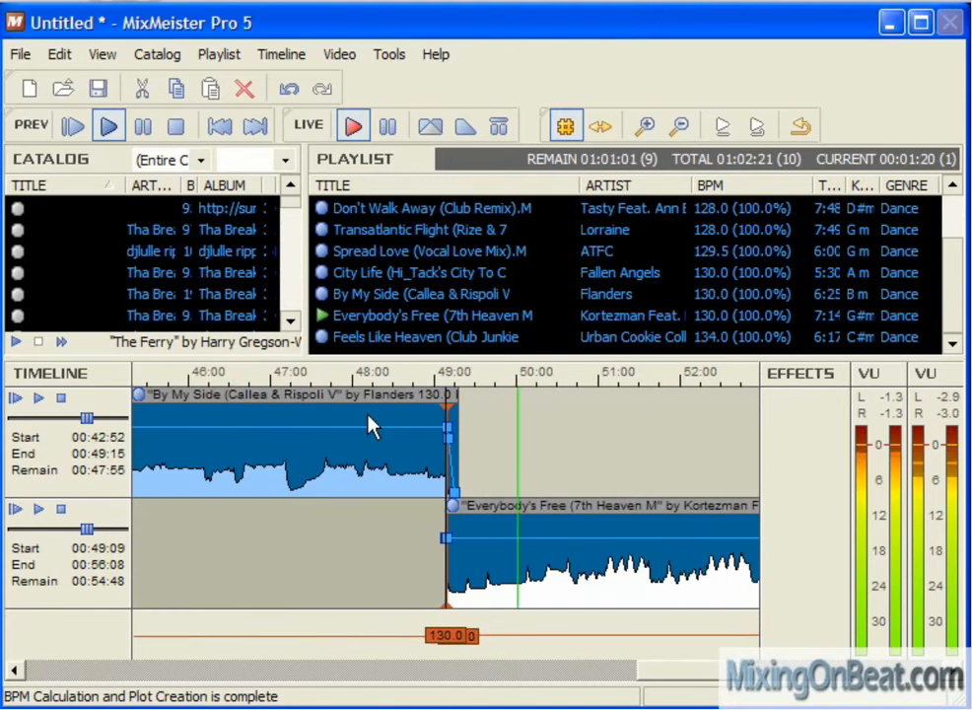
pyautogui.click(243, 373)
pyautogui.scroll(-1, 255, 375)
pyautogui.scroll(-1, 255, 378)
pyautogui.click(260, 374)
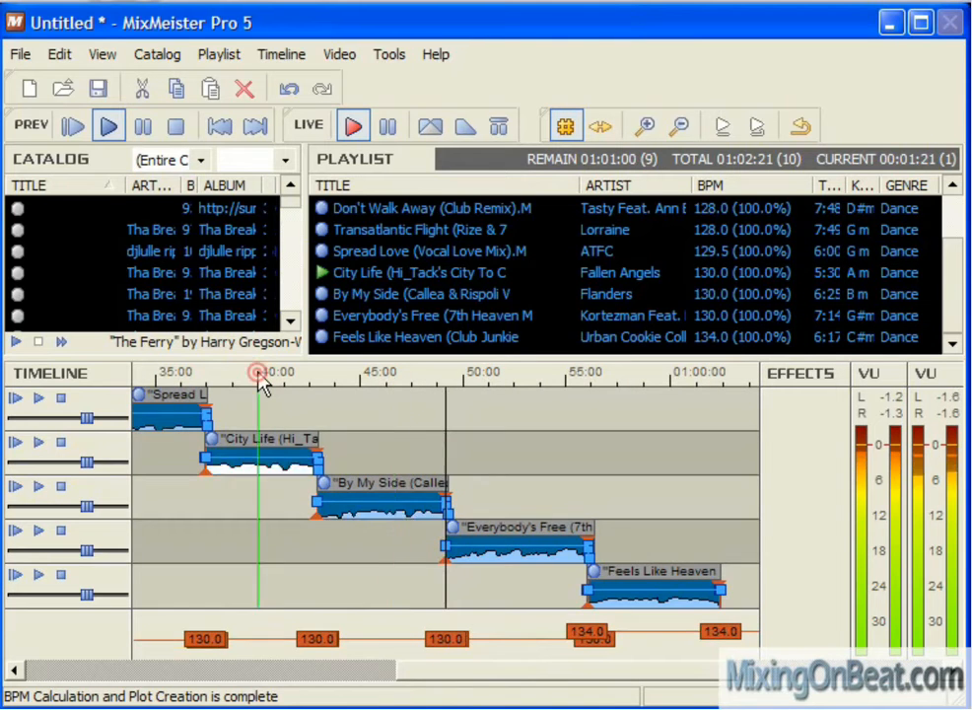
pyautogui.scroll(-1, 262, 382)
pyautogui.click(241, 375)
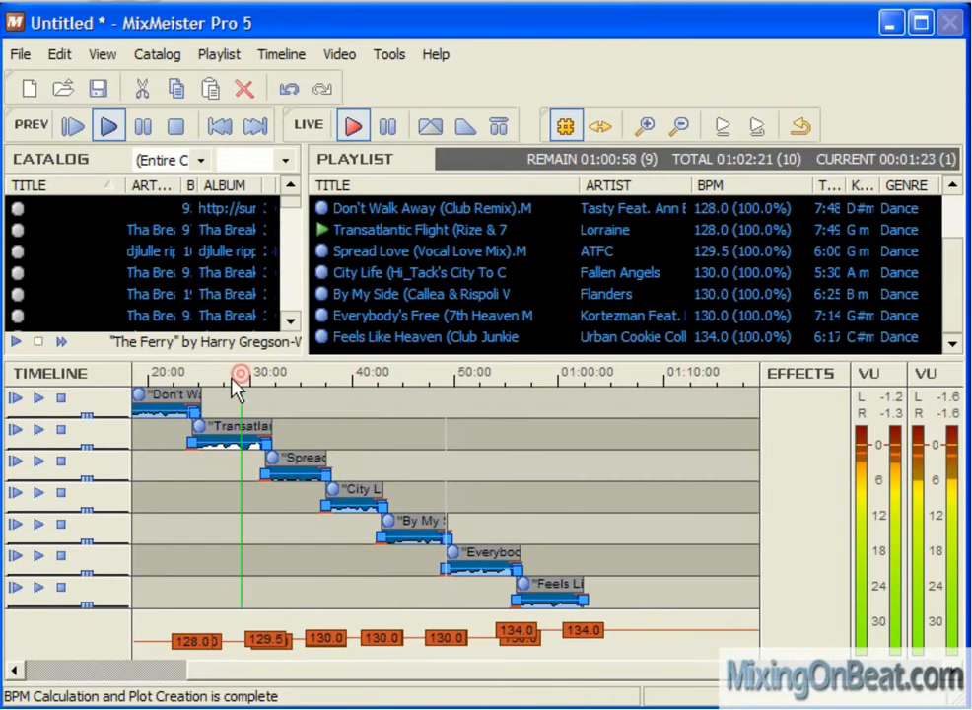
pyautogui.click(162, 373)
pyautogui.scroll(1, 197, 376)
pyautogui.click(177, 372)
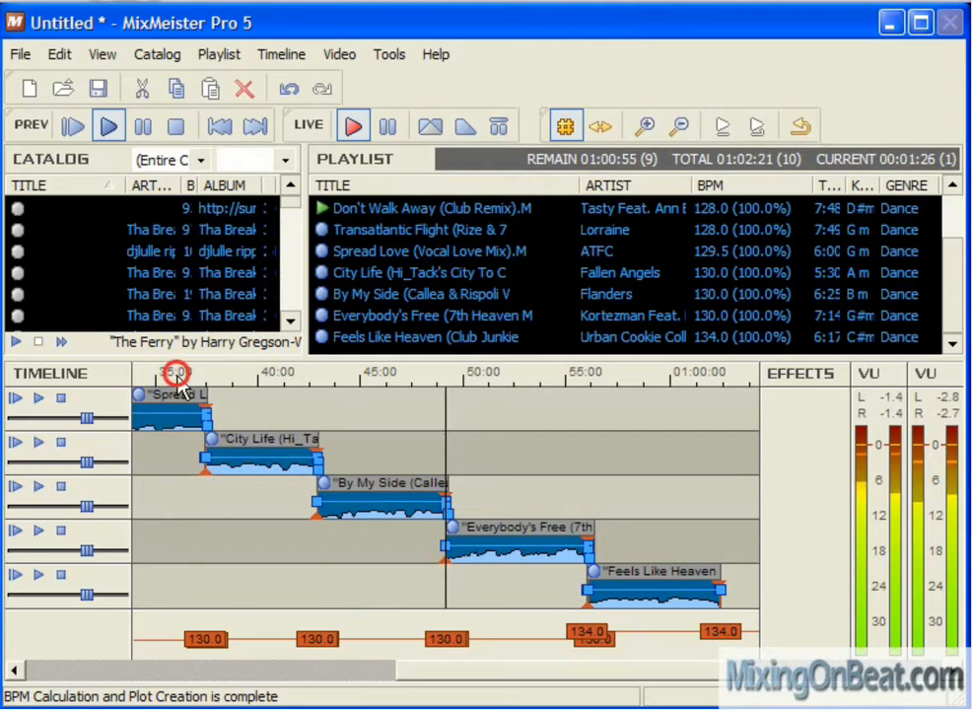
pyautogui.click(386, 316)
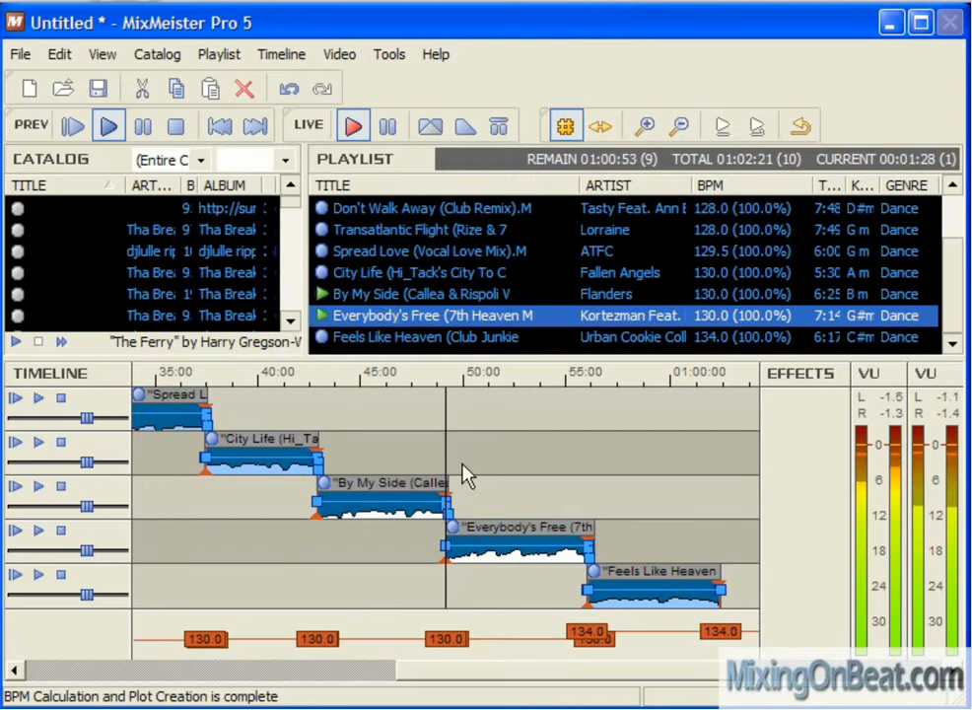
pyautogui.click(490, 375)
# - Switch "Everybody's Free" to the same note-marked mode as "Let's Get Down" and move it directly below that track in the playlist
pyautogui.click(337, 314)
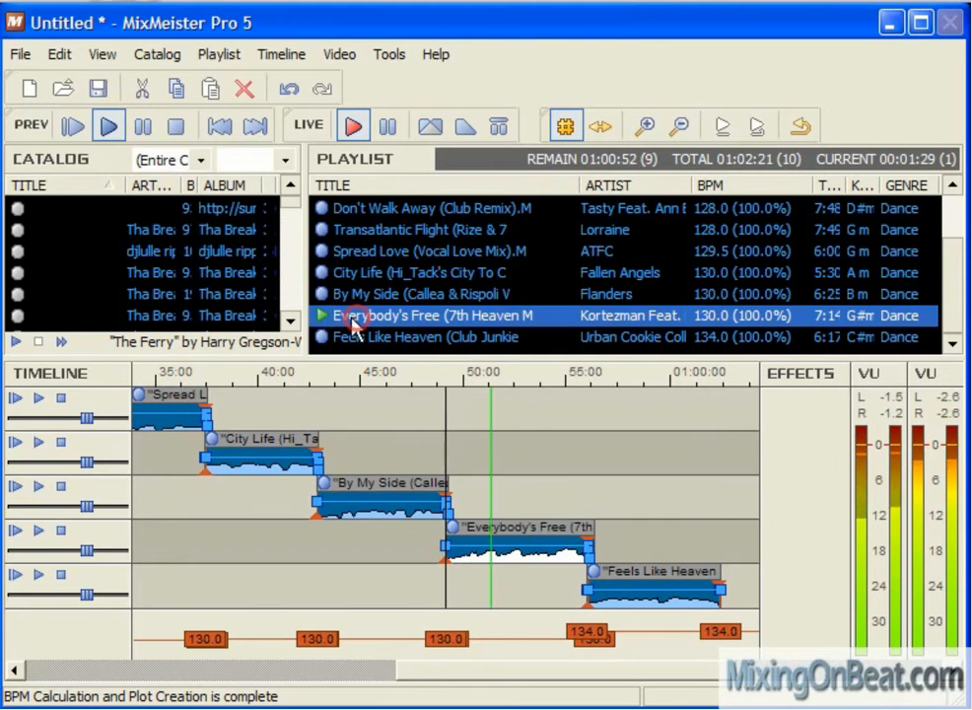
pyautogui.rightClick(337, 316)
pyautogui.click(392, 491)
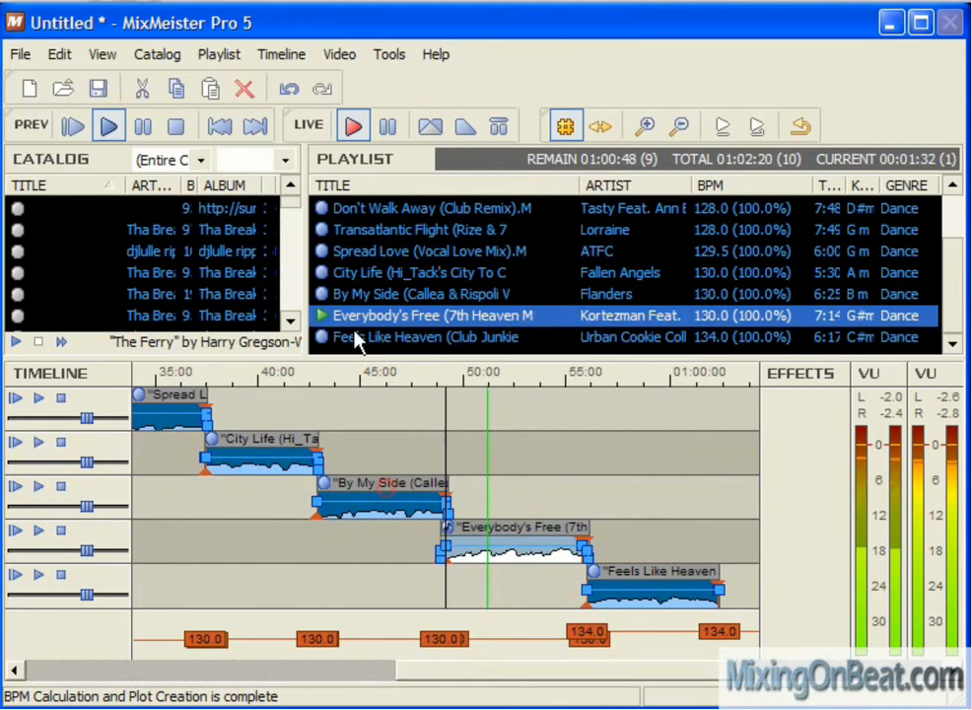
pyautogui.moveTo(347, 317); pyautogui.dragTo(345, 227)
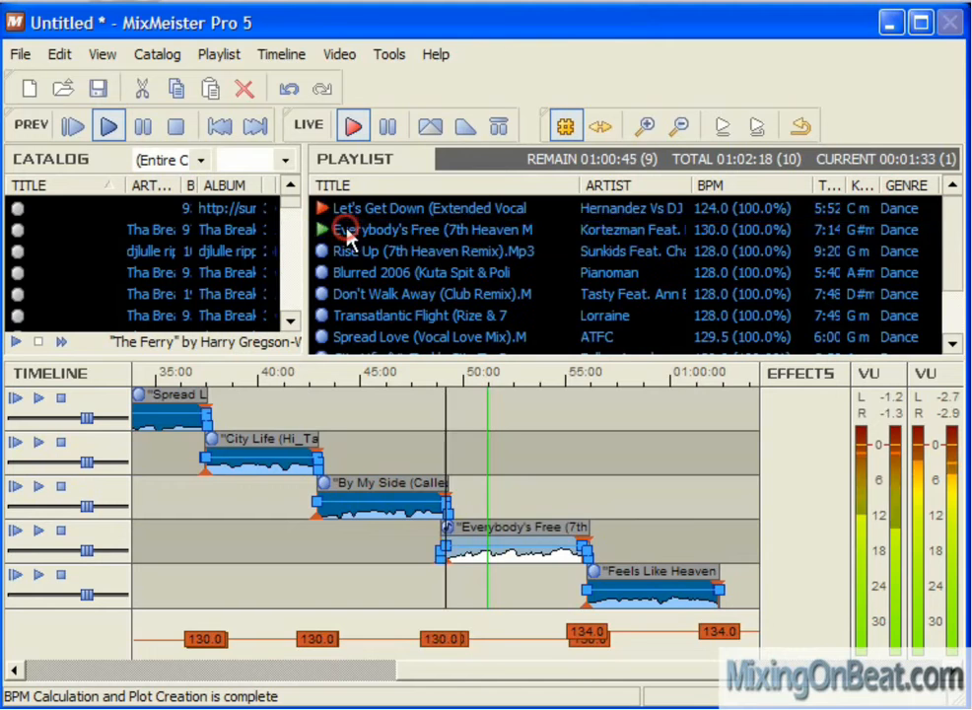
# - Extend the intro range of "Everybody's Free" to 32 measures so it overlaps the outro of "Let's Get Down"
pyautogui.doubleClick(345, 226)
pyautogui.doubleClick(236, 461)
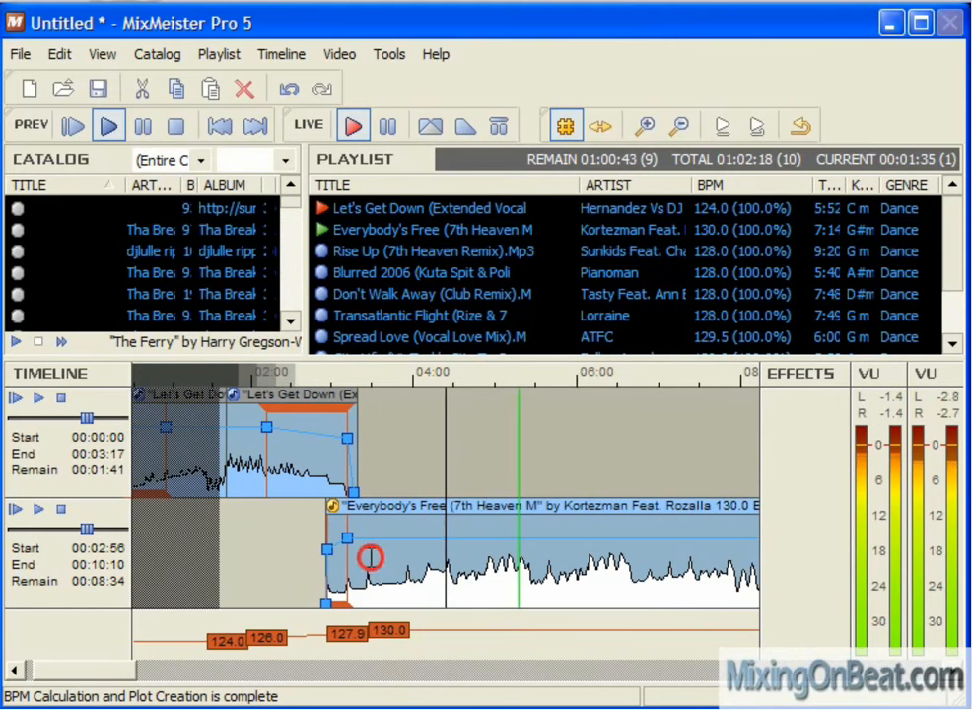
pyautogui.rightClick(370, 556)
pyautogui.click(356, 555)
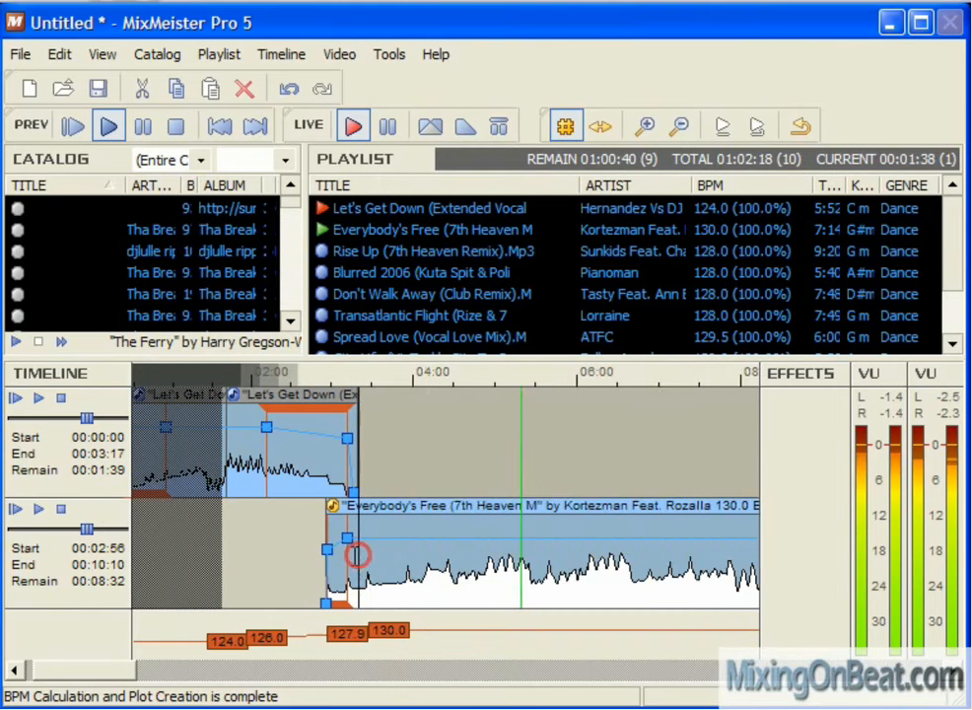
pyautogui.scroll(3, 357, 555)
pyautogui.moveTo(347, 559); pyautogui.dragTo(508, 567)
pyautogui.scroll(-2, 507, 569)
pyautogui.moveTo(426, 555); pyautogui.dragTo(502, 569)
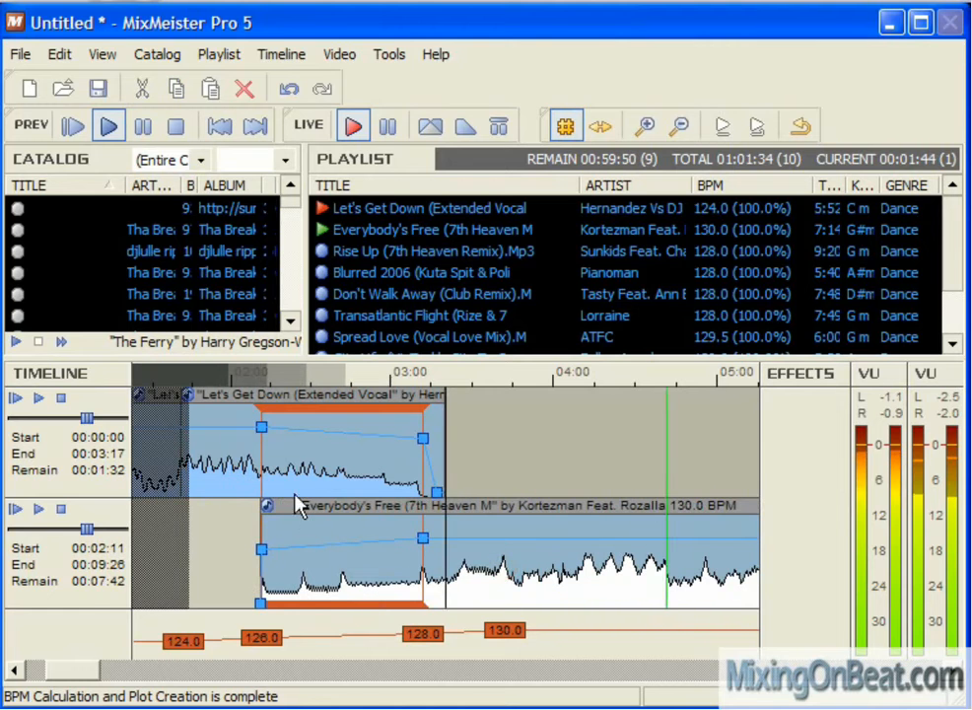
# - Float the Timeline toolbar over the playlist, turn off measure snapping, and check the beat alignment at both ends of the overlap
pyautogui.scroll(3, 282, 412)
pyautogui.scroll(3, 280, 470)
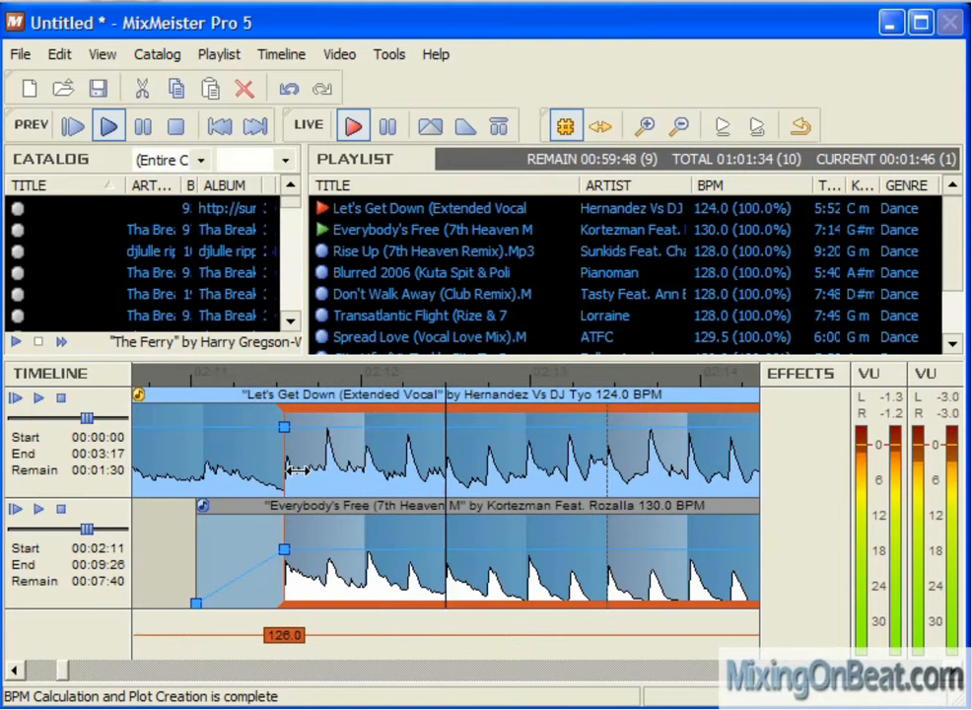
pyautogui.scroll(3, 349, 578)
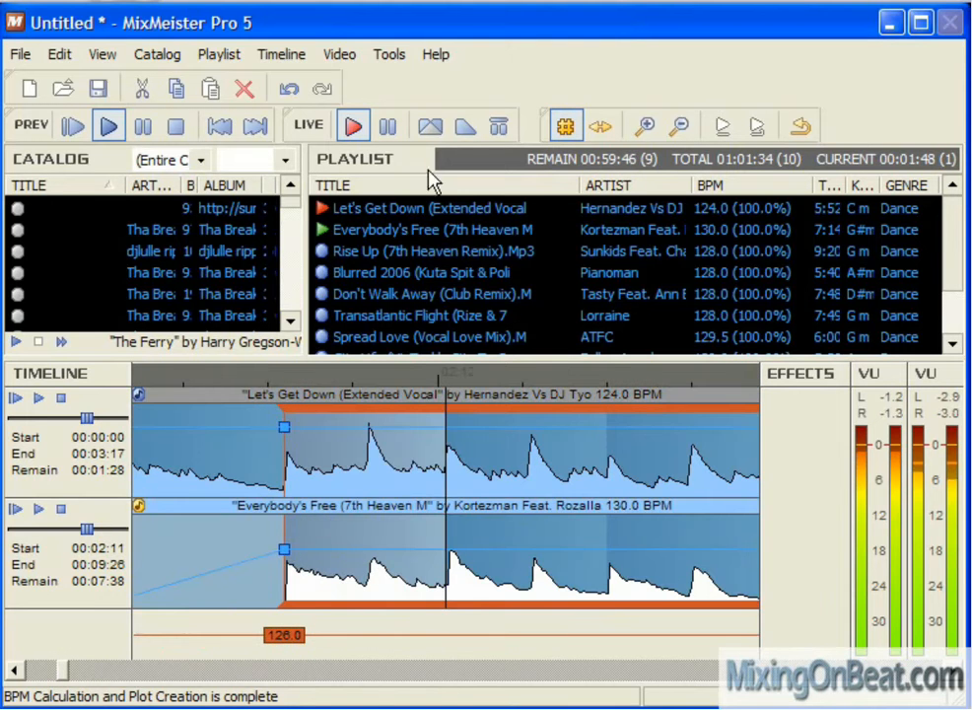
pyautogui.moveTo(540, 111); pyautogui.dragTo(522, 251)
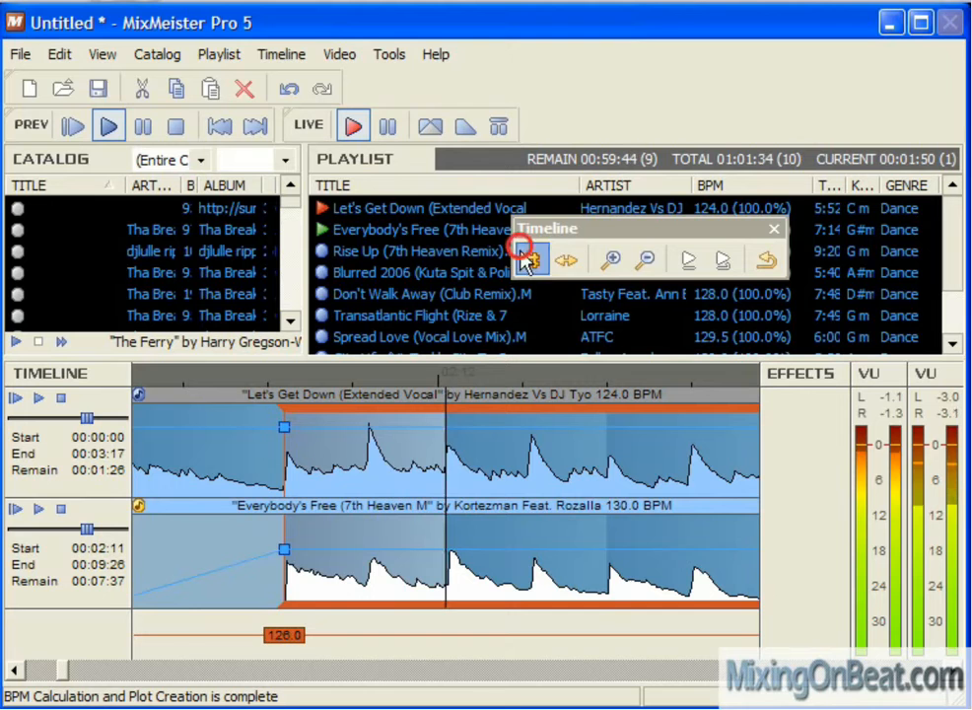
pyautogui.moveTo(285, 580)
pyautogui.mouseDown()
pyautogui.moveTo(297, 602)
pyautogui.moveTo(285, 604)
pyautogui.mouseUp()
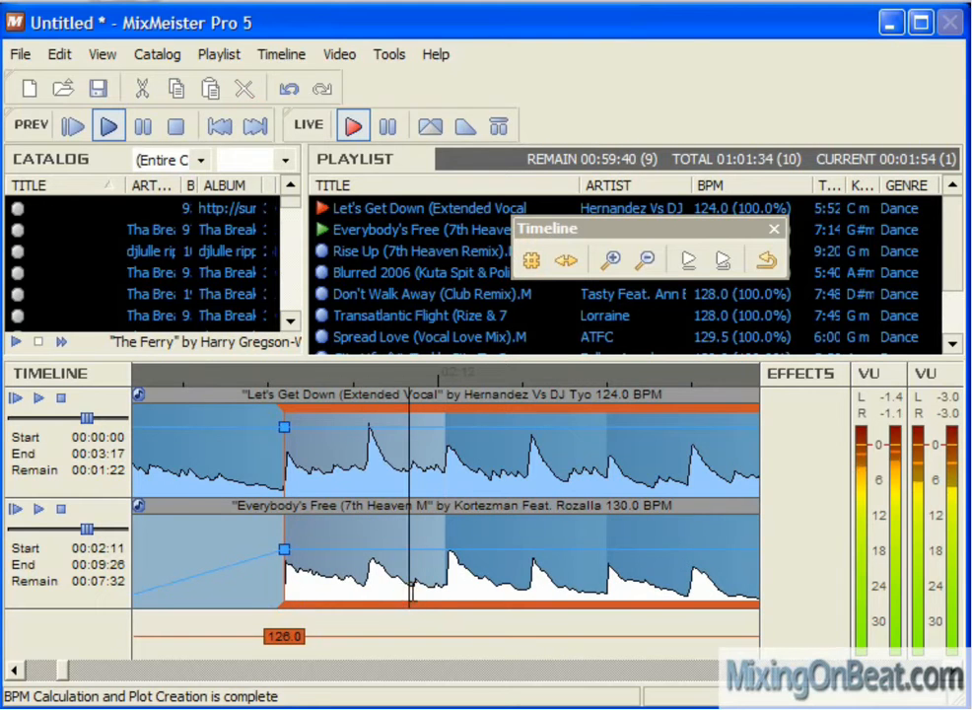
pyautogui.scroll(-5, 404, 592)
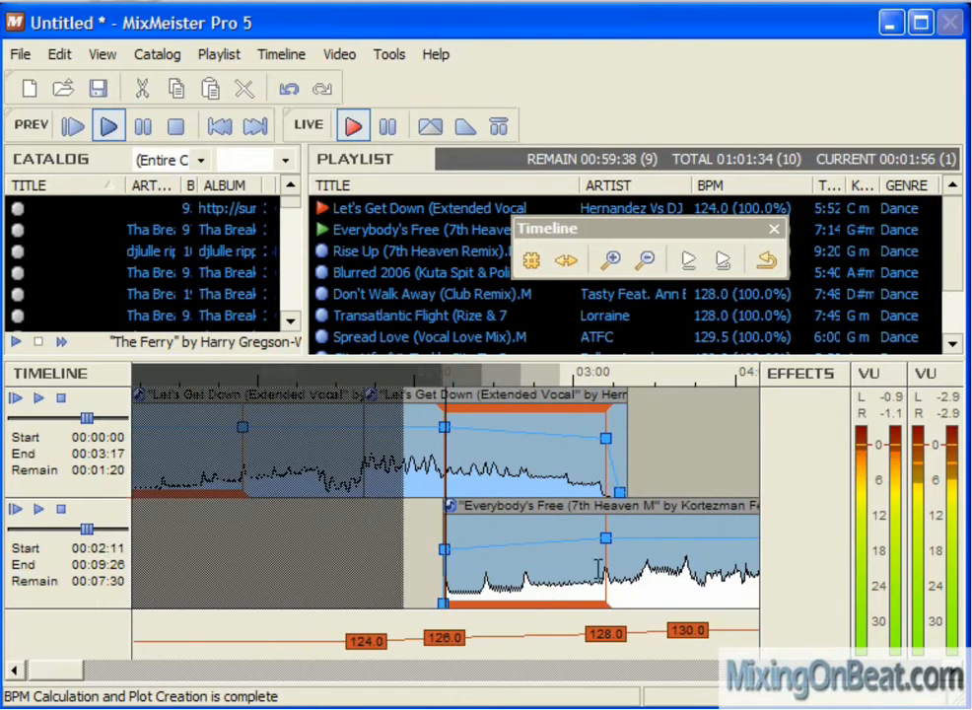
pyautogui.scroll(5, 463, 591)
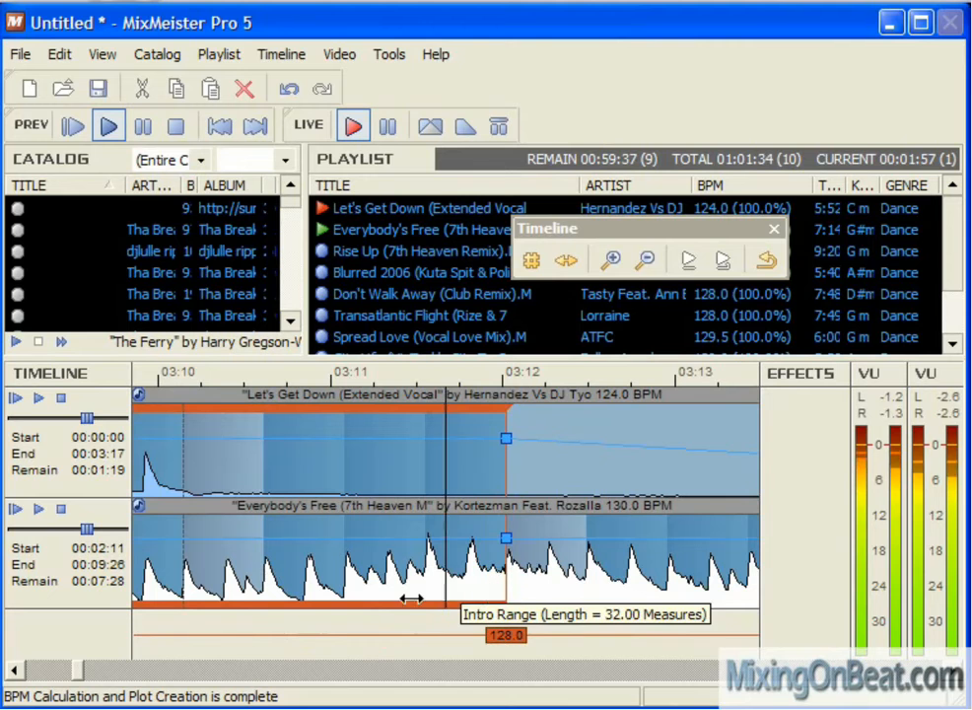
pyautogui.scroll(2, 321, 569)
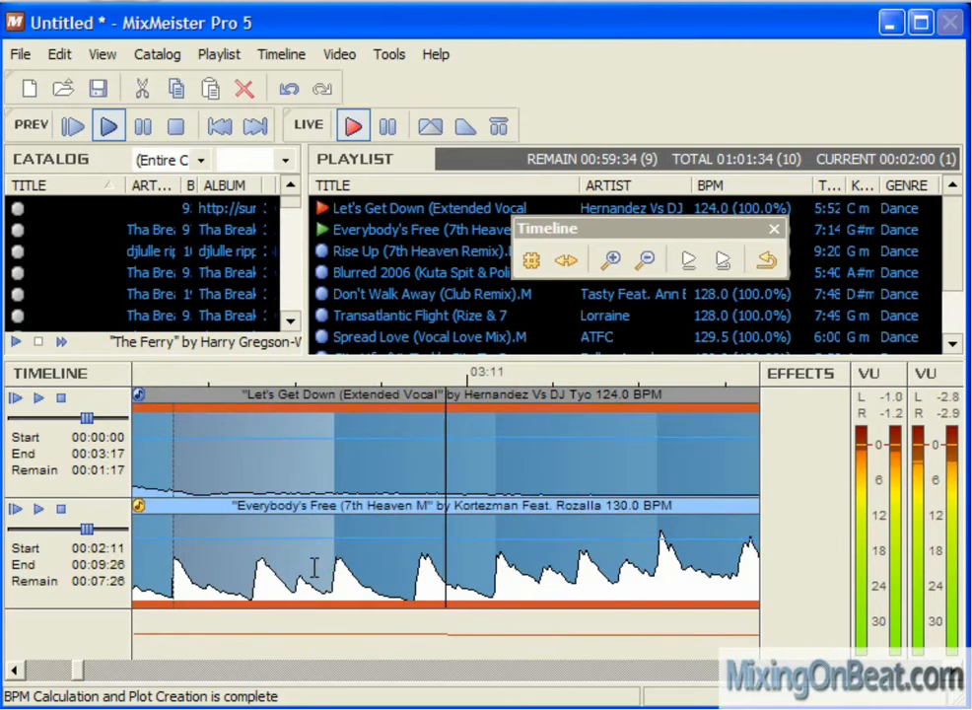
pyautogui.scroll(-5, 314, 568)
# - Review the BPM settings in the track properties of "Let's Get Down" and close them without changes
pyautogui.moveTo(608, 228); pyautogui.dragTo(573, 261)
pyautogui.rightClick(462, 207)
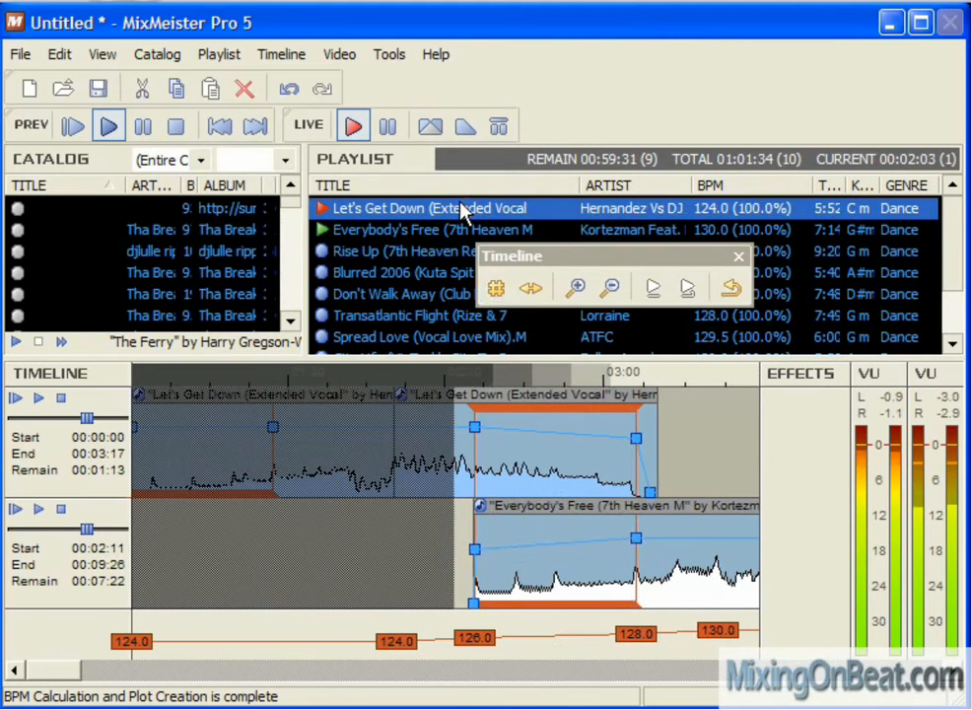
pyautogui.click(495, 697)
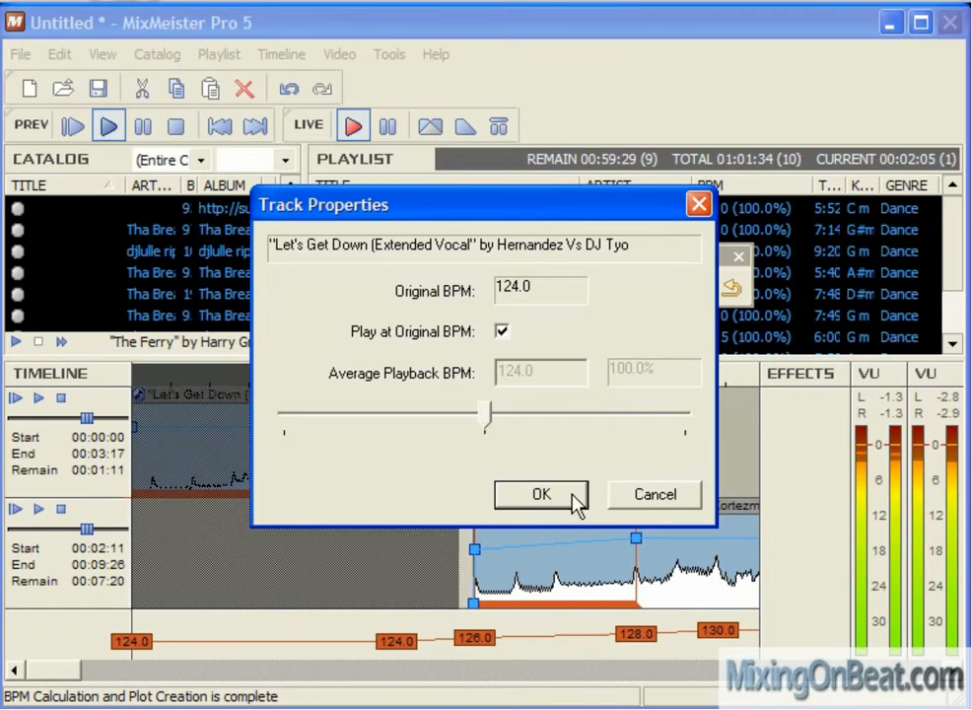
pyautogui.click(643, 495)
pyautogui.moveTo(554, 252); pyautogui.dragTo(497, 247)
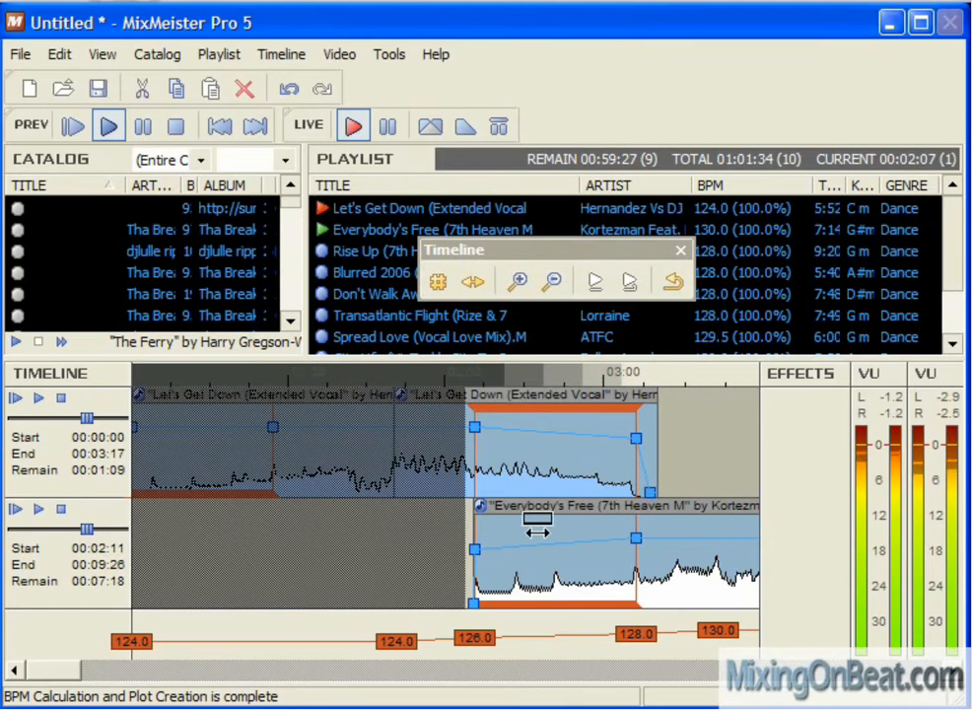
# - Turn measure snapping back on and extend the outro range of "Everybody's Free" back to about 8:22
pyautogui.scroll(-2, 533, 535)
pyautogui.scroll(4, 485, 504)
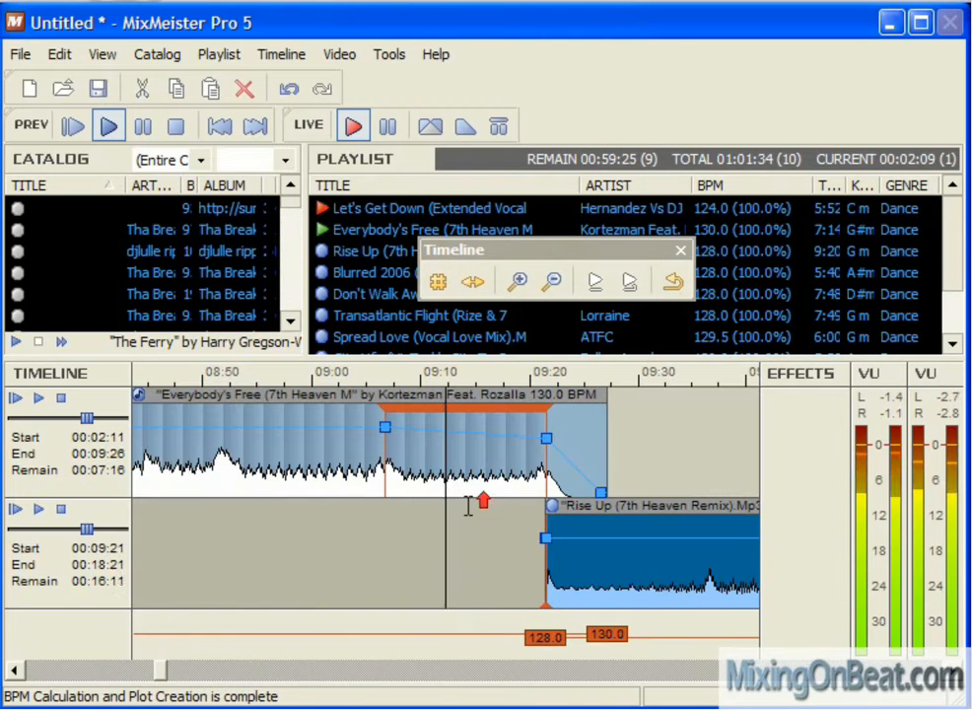
pyautogui.click(436, 281)
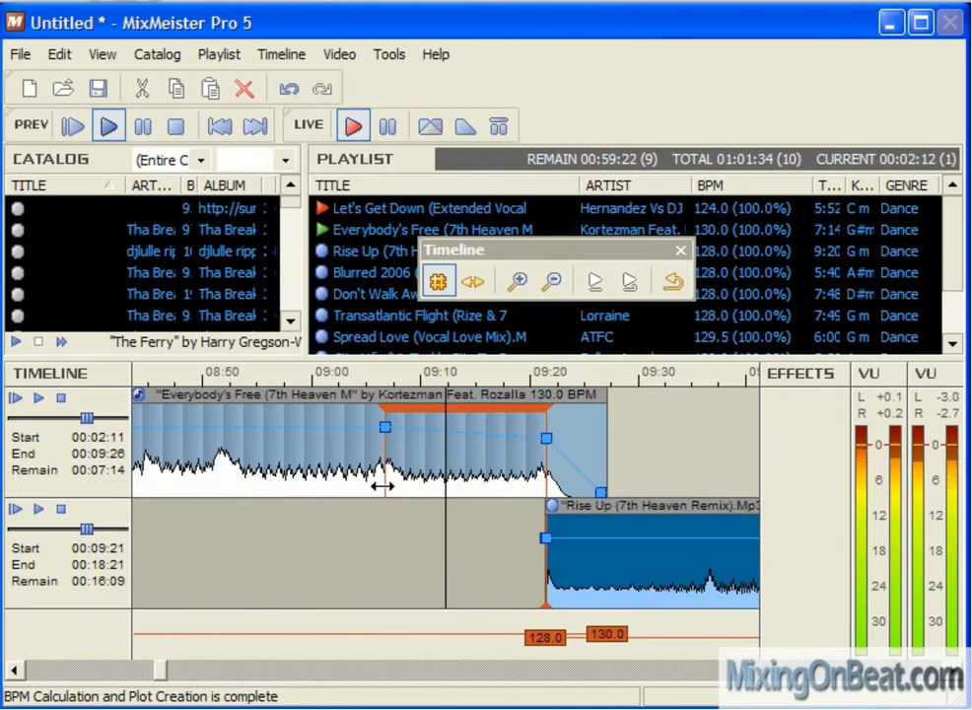
pyautogui.moveTo(383, 485); pyautogui.dragTo(227, 481)
pyautogui.scroll(-1, 296, 484)
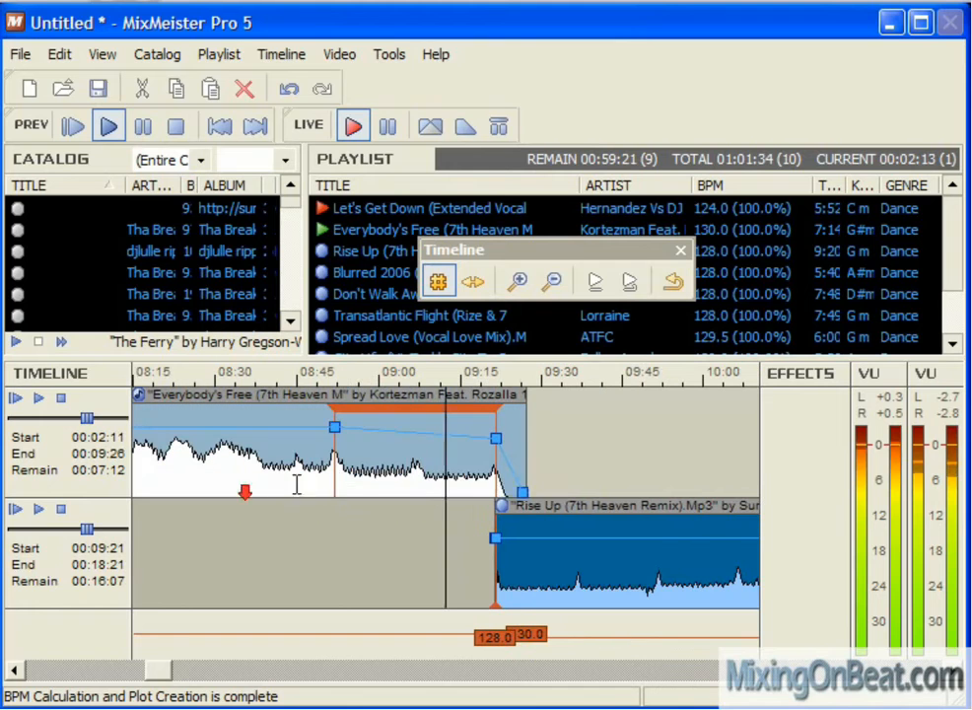
pyautogui.moveTo(326, 475); pyautogui.dragTo(177, 472)
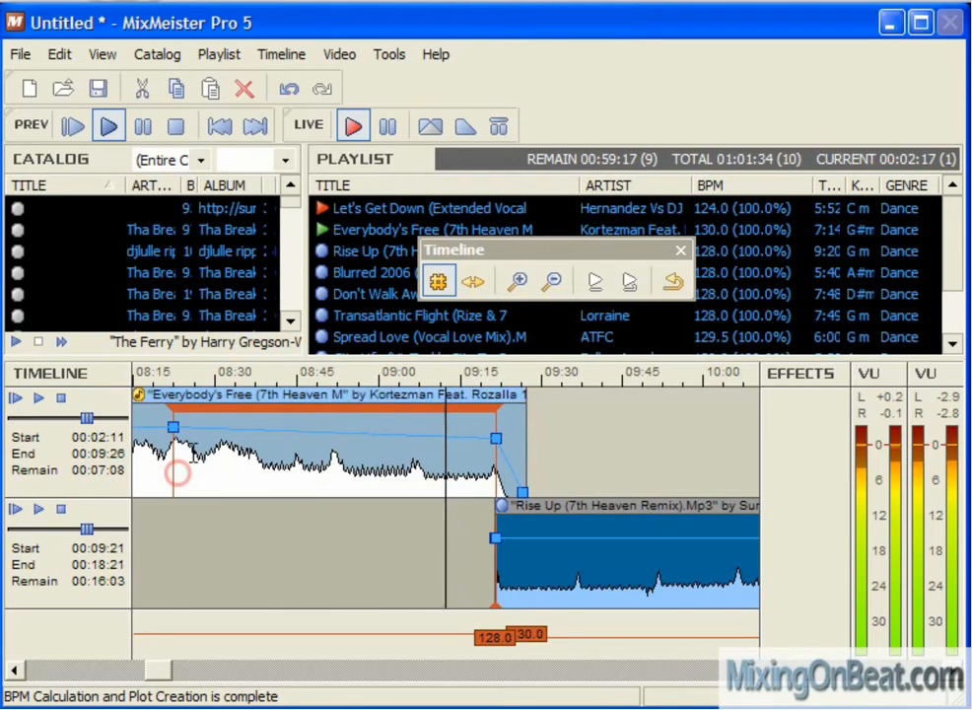
# - Check the start and end of the outro range of "Everybody's Free" against the beats in the waveform
pyautogui.scroll(2, 193, 465)
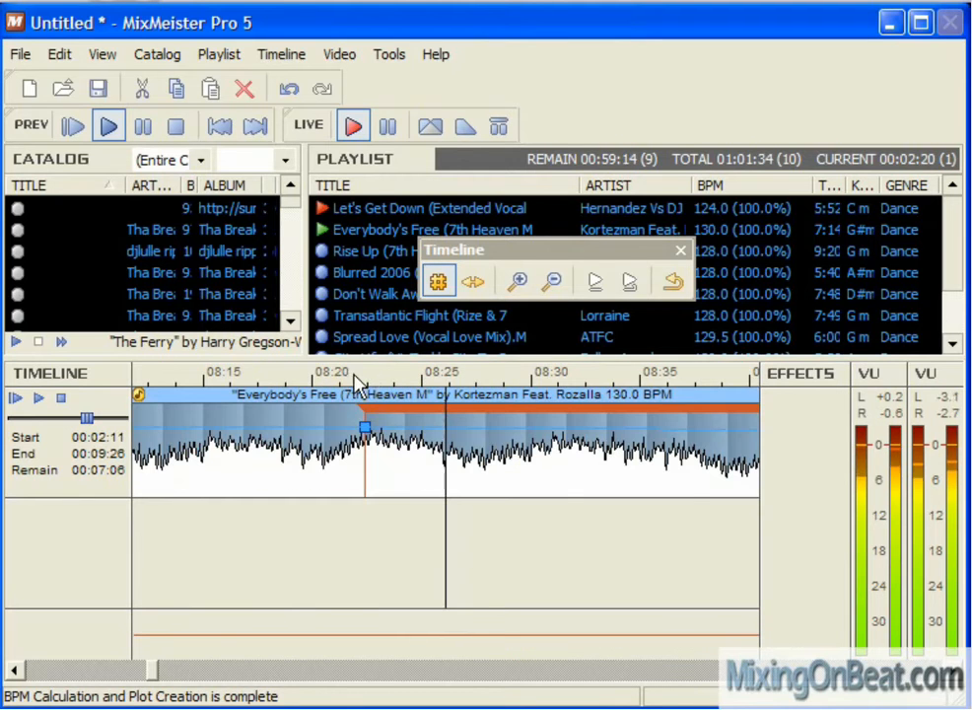
pyautogui.scroll(-3, 387, 459)
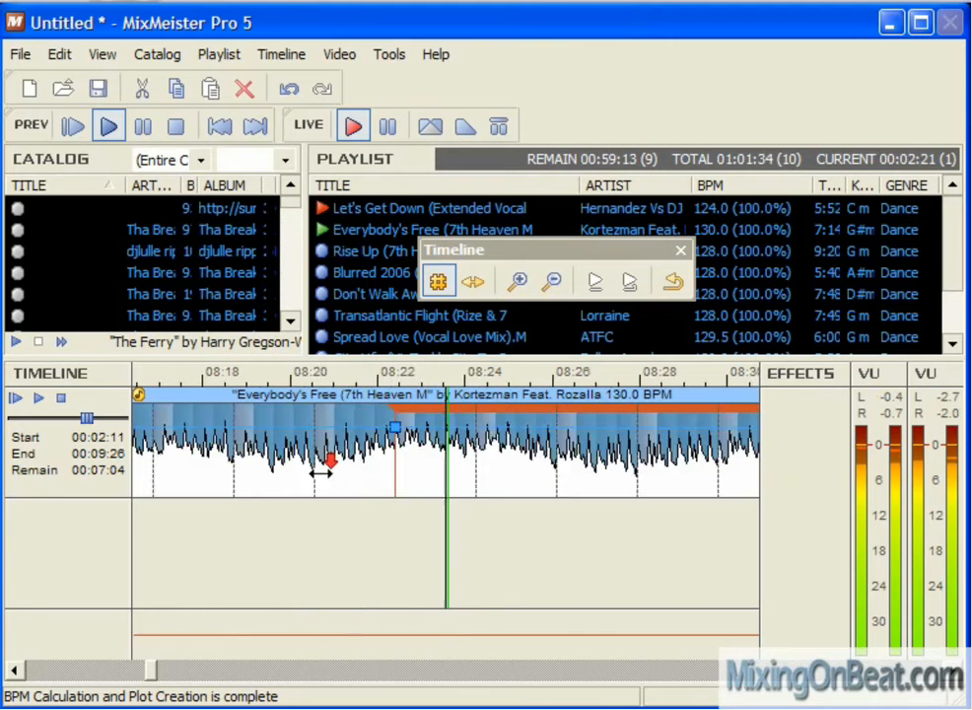
pyautogui.scroll(-1, 596, 506)
pyautogui.click(605, 481)
pyautogui.scroll(3, 602, 476)
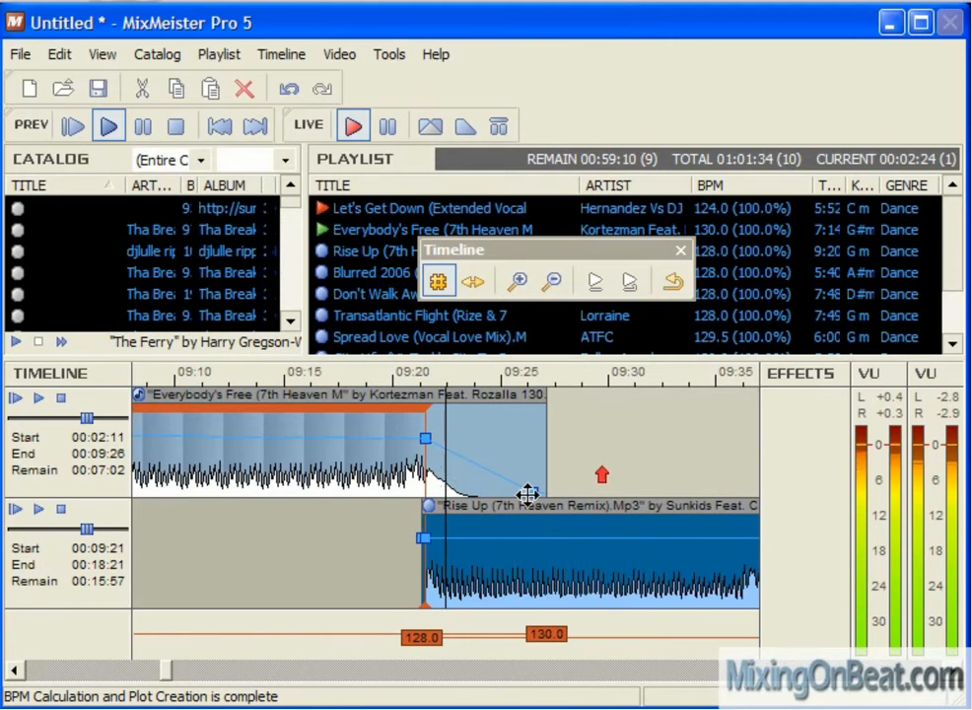
pyautogui.scroll(3, 422, 470)
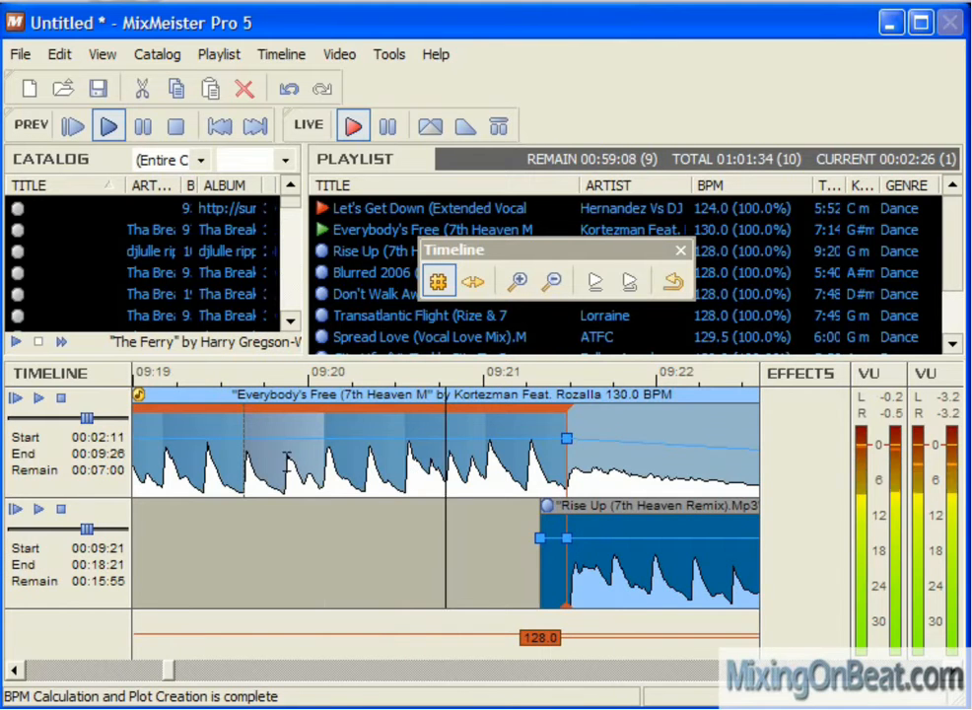
pyautogui.scroll(-7, 324, 459)
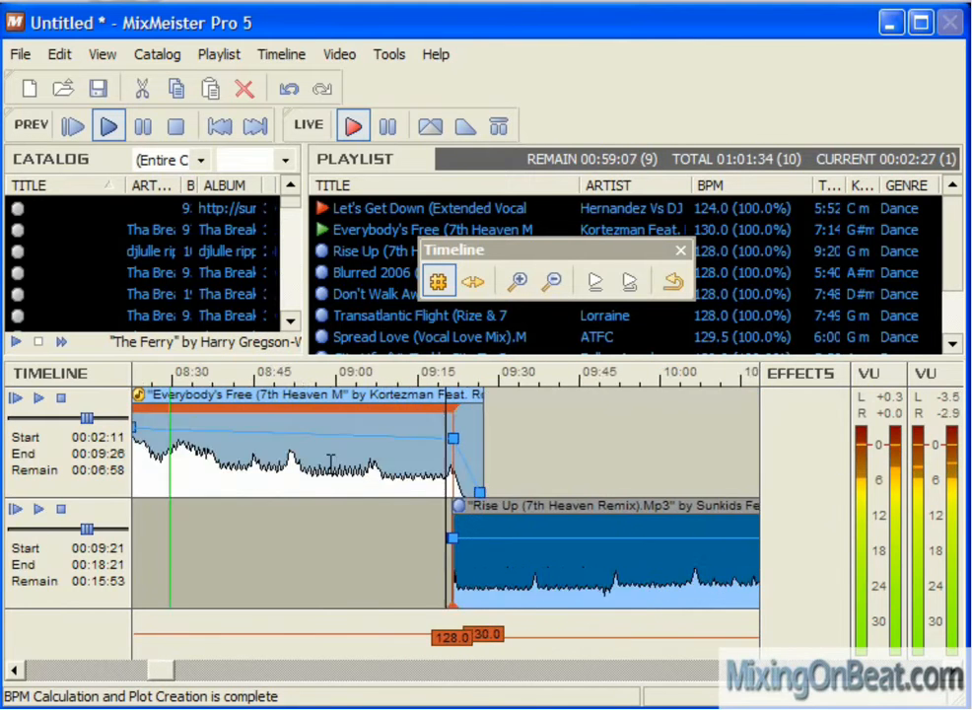
# - Split "Everybody's Free" at the measure line at about 4:11
pyautogui.scroll(-1, 269, 461)
pyautogui.click(280, 467)
pyautogui.scroll(1, 283, 466)
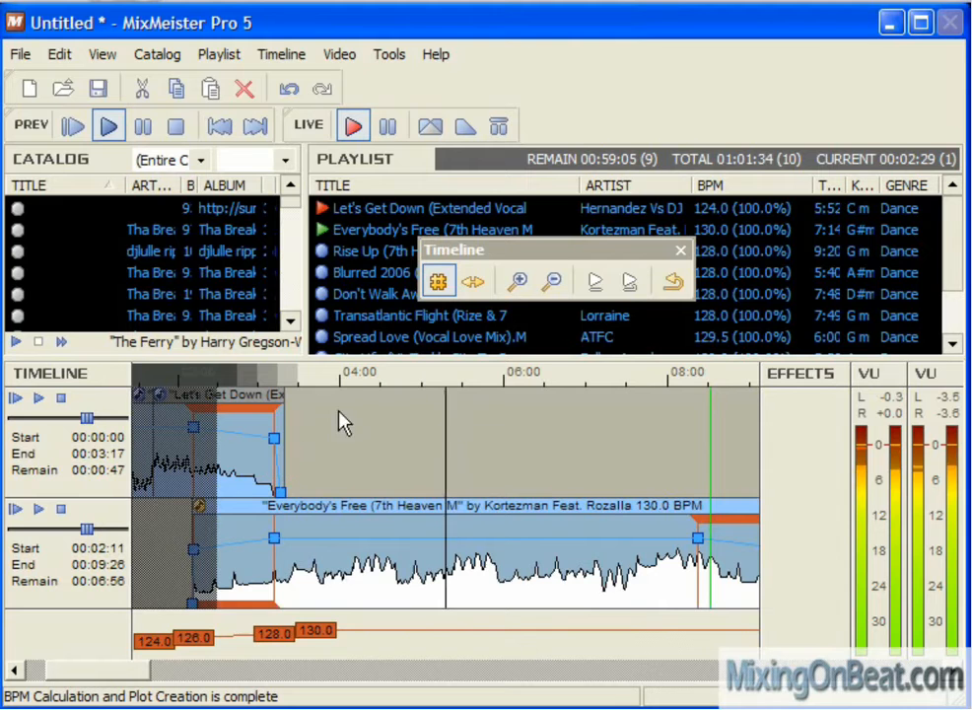
pyautogui.click(349, 379)
pyautogui.click(361, 439)
pyautogui.scroll(2, 365, 448)
pyautogui.click(464, 551)
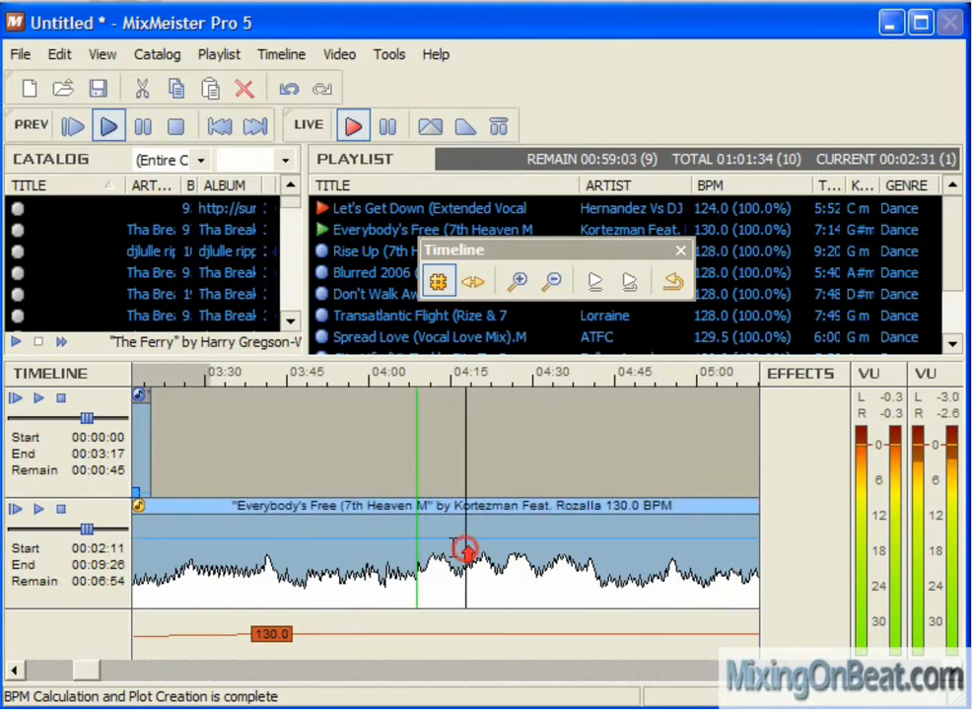
pyautogui.scroll(3, 464, 551)
pyautogui.click(282, 477)
pyautogui.scroll(1, 332, 473)
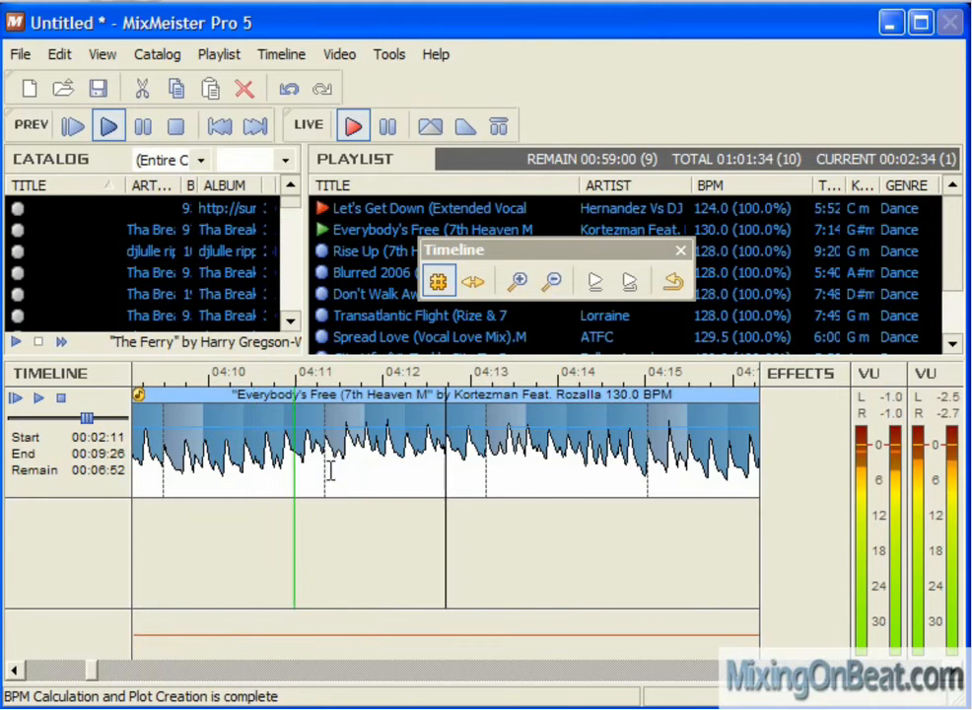
pyautogui.scroll(-3, 326, 468)
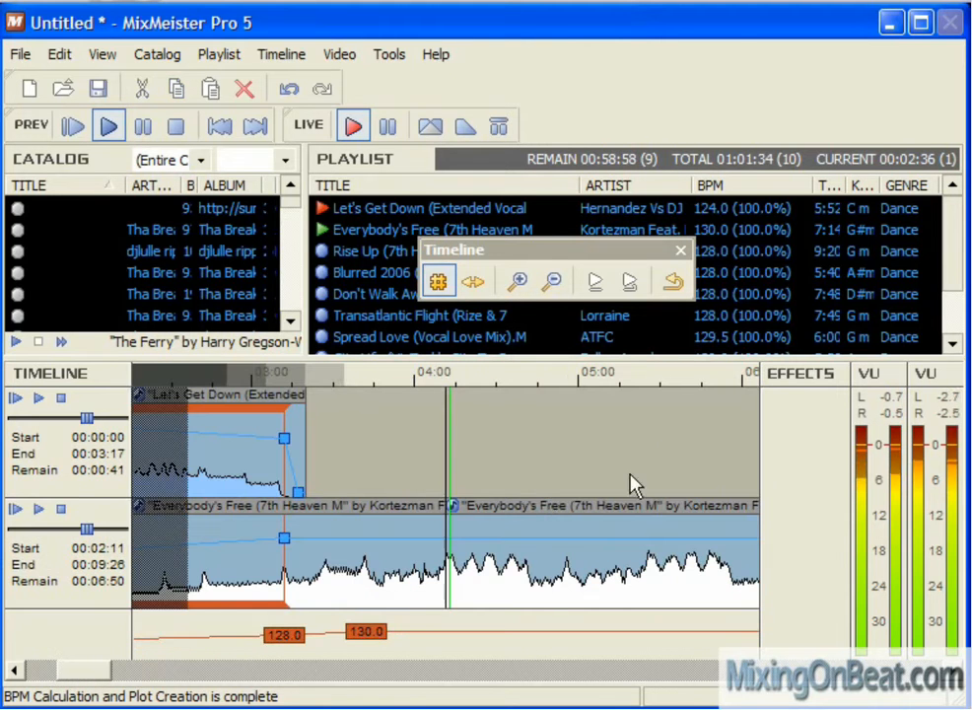
# - Split "Everybody's Free" again at the measure line at about 5:25
pyautogui.click(644, 378)
pyautogui.click(636, 528)
pyautogui.scroll(3, 636, 528)
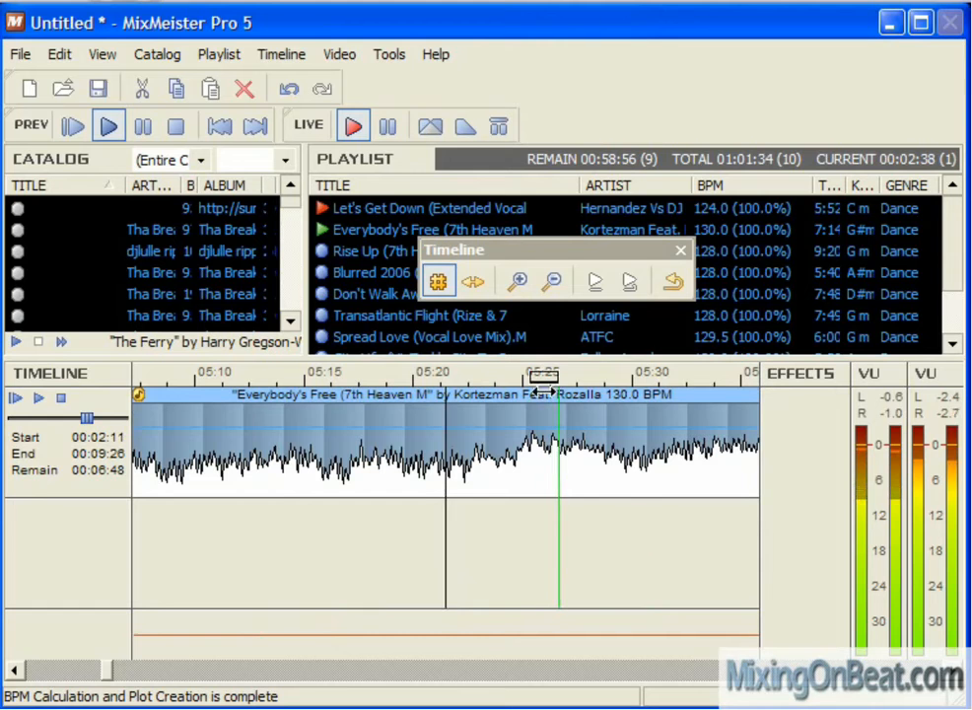
pyautogui.click(510, 381)
pyautogui.click(571, 468)
pyautogui.scroll(3, 571, 468)
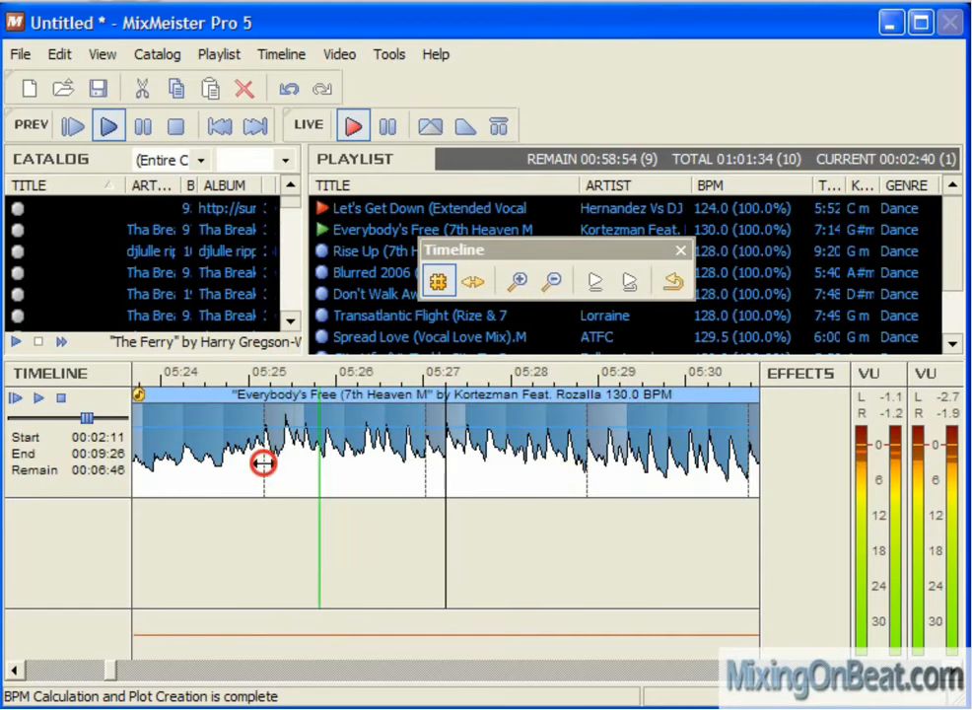
pyautogui.scroll(-2, 263, 462)
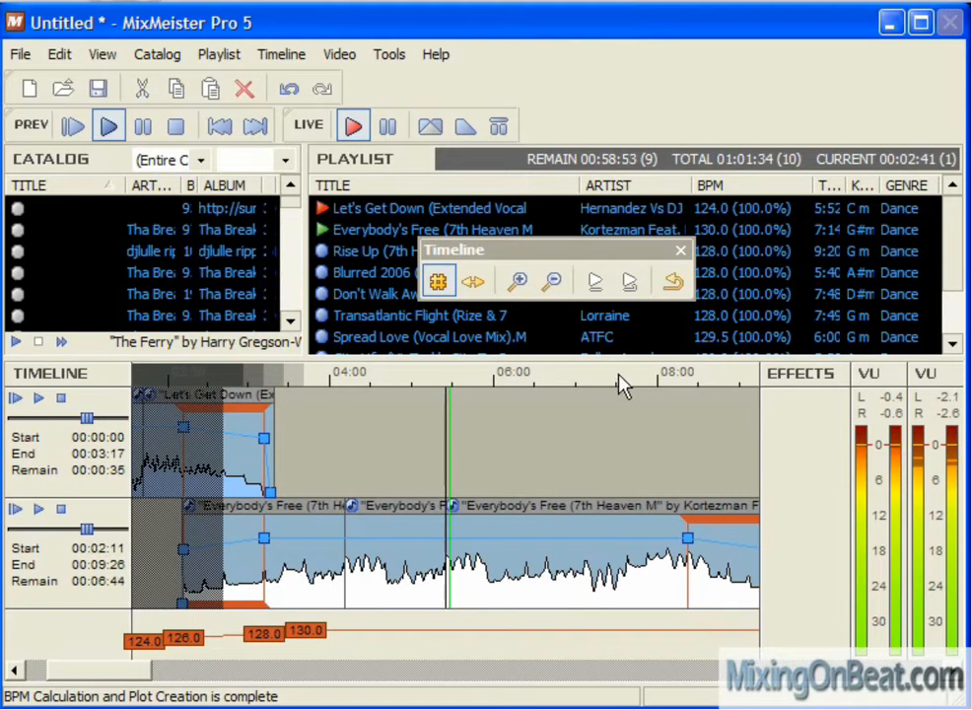
# - Split "Everybody's Free" a third time at the measure line at about 7:37
pyautogui.click(623, 521)
pyautogui.scroll(3, 609, 542)
pyautogui.click(449, 381)
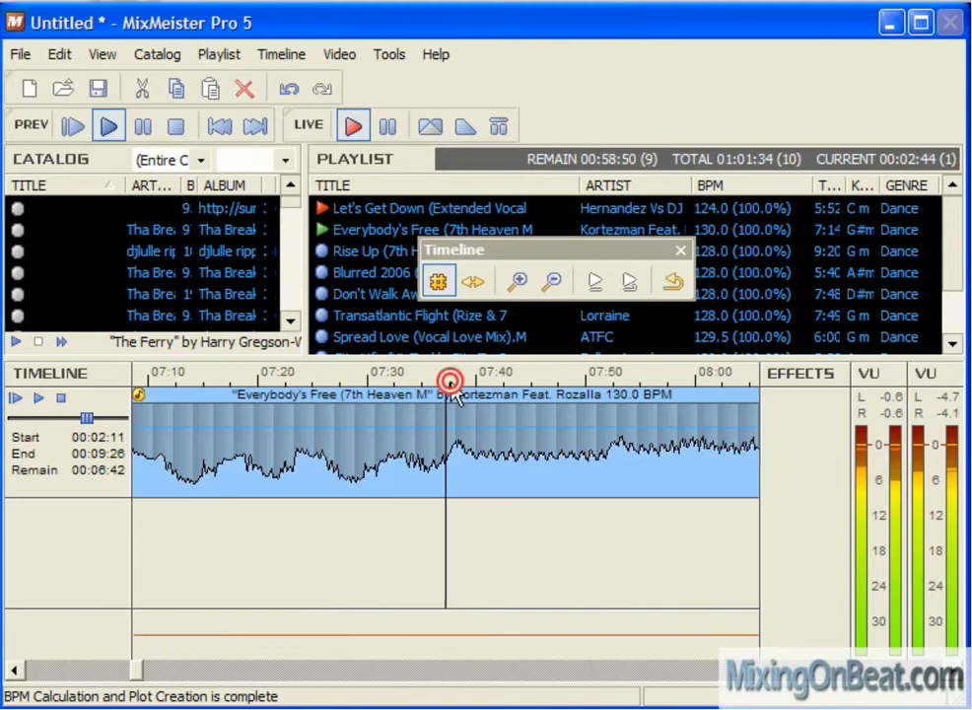
pyautogui.scroll(2, 451, 510)
pyautogui.click(333, 465)
pyautogui.scroll(-3, 340, 481)
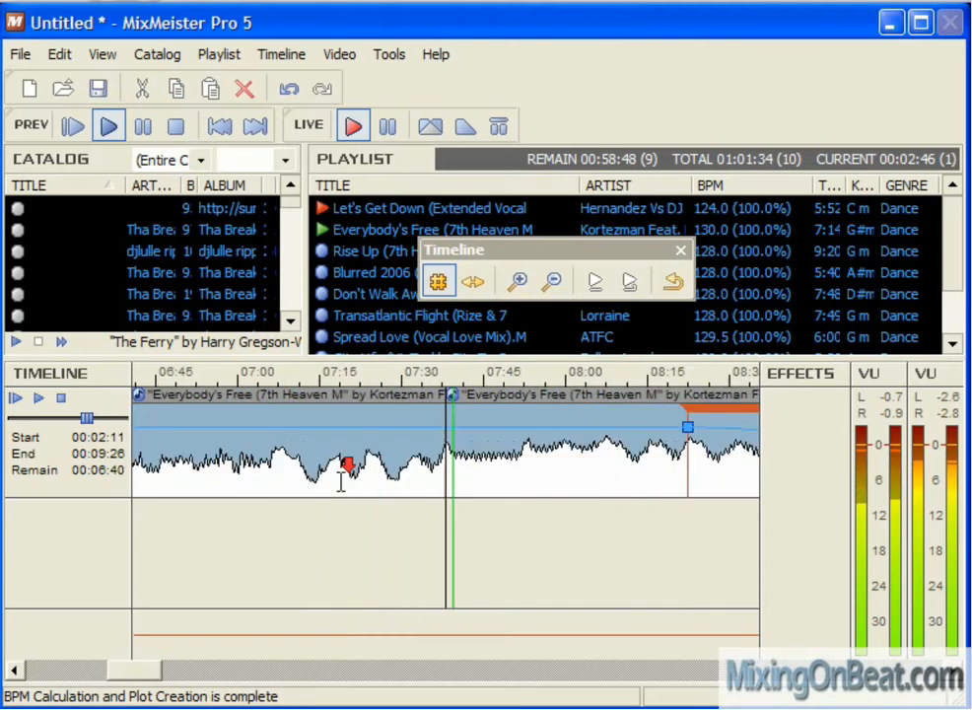
# - Preview "Rise Up", "Blurred 2006" and "Don't Walk Away" in the timeline as candidates for the next song
pyautogui.scroll(-4, 340, 481)
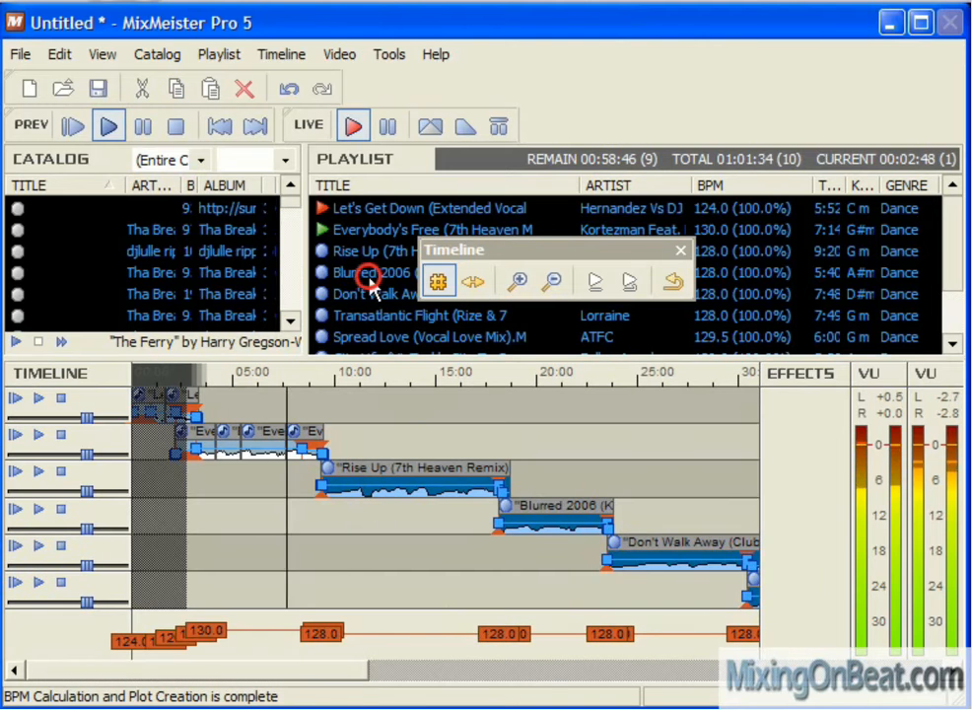
pyautogui.click(371, 279)
pyautogui.click(348, 372)
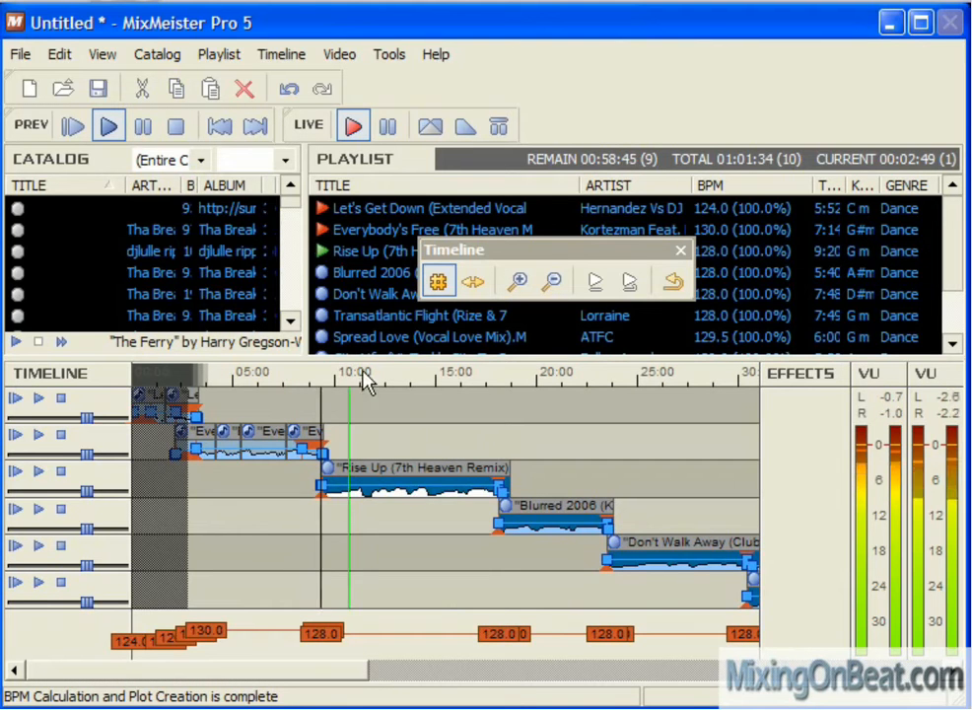
pyautogui.click(541, 377)
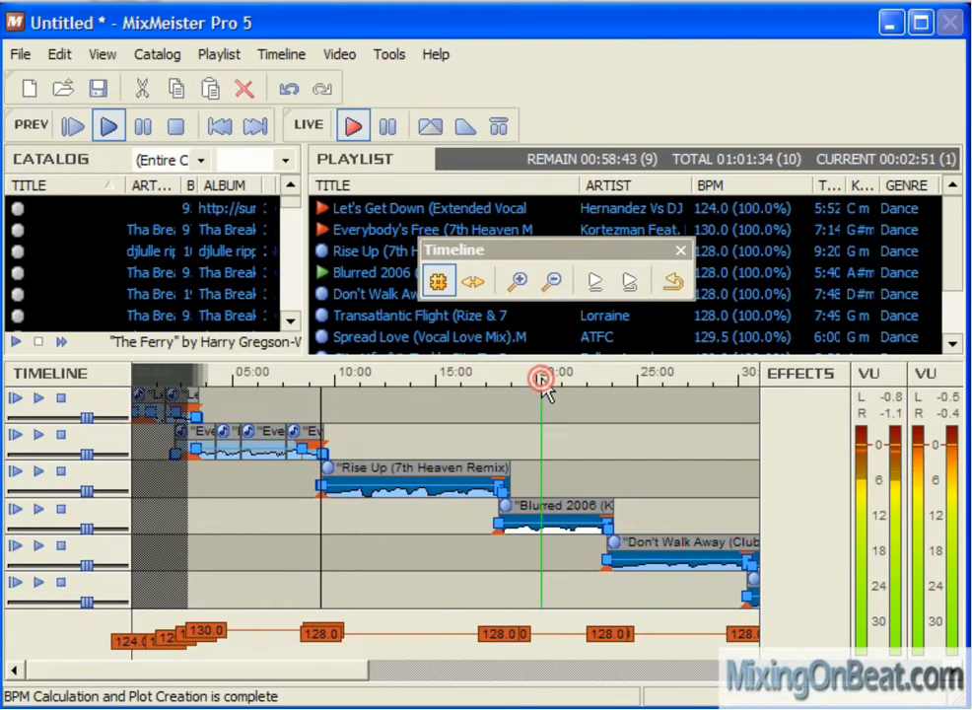
pyautogui.click(635, 381)
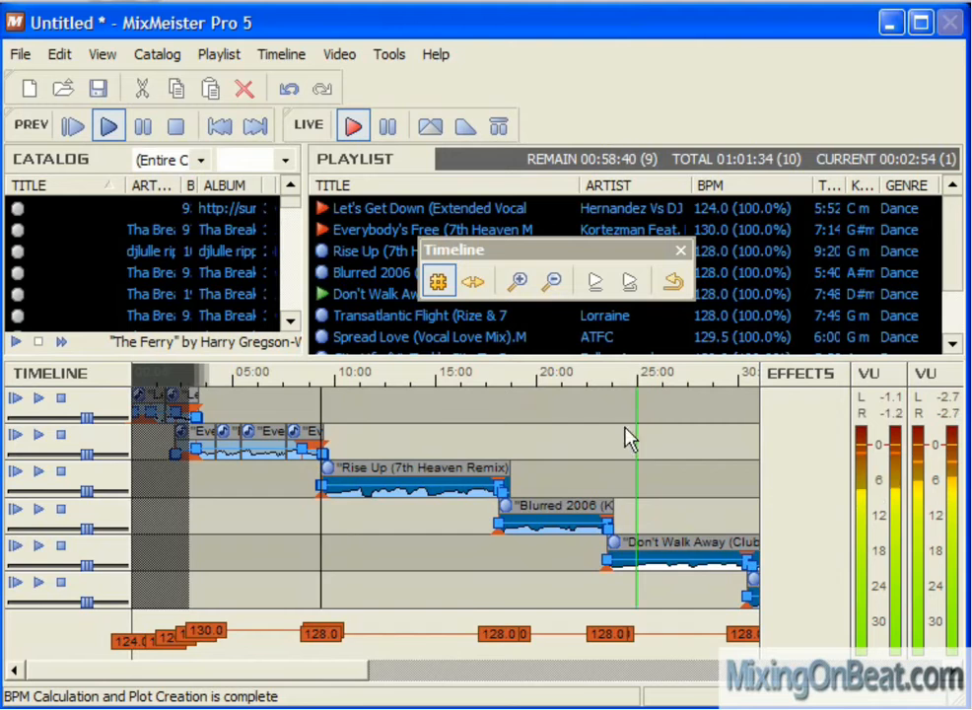
# - Preview "Transatlantic Flight", "Spread Love" and "City Life" in the timeline as candidates for the next song
pyautogui.scroll(-2, 588, 451)
pyautogui.click(468, 375)
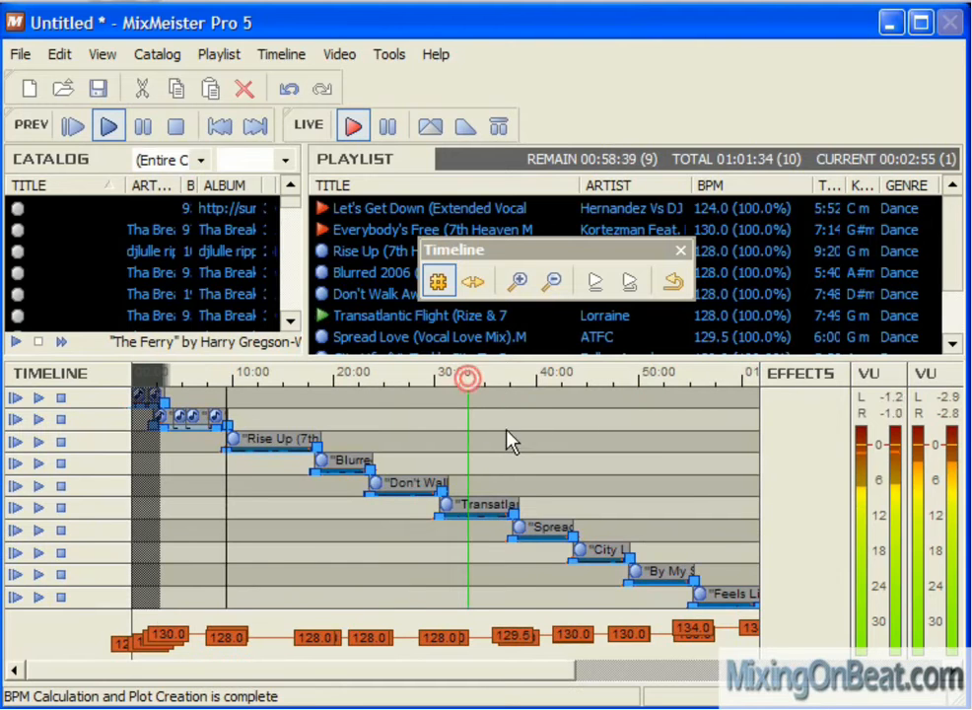
pyautogui.click(543, 380)
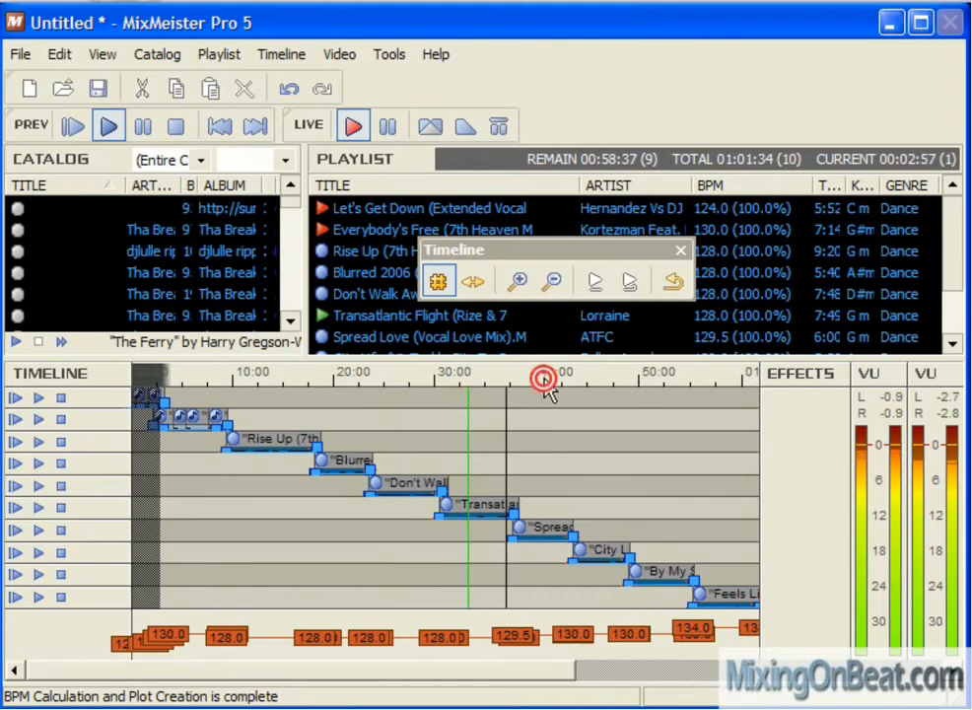
pyautogui.click(604, 380)
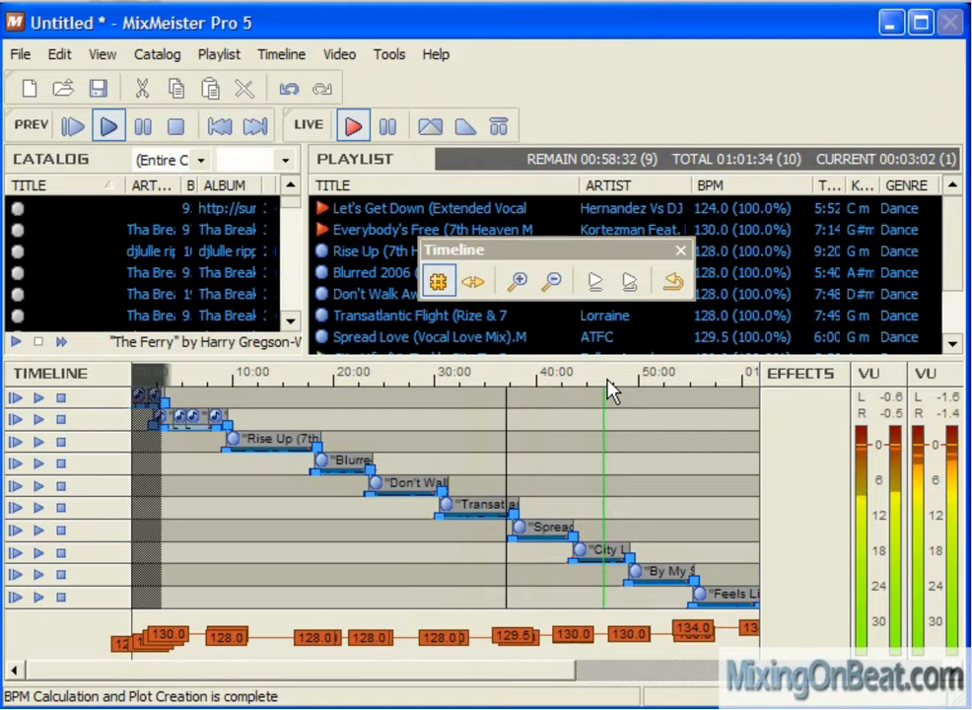
# - Preview "Don't Walk Away" again, move it directly after "Everybody's Free" in the playlist and set it to Beat Mixing
pyautogui.click(404, 378)
pyautogui.moveTo(335, 294); pyautogui.dragTo(340, 240)
pyautogui.doubleClick(199, 447)
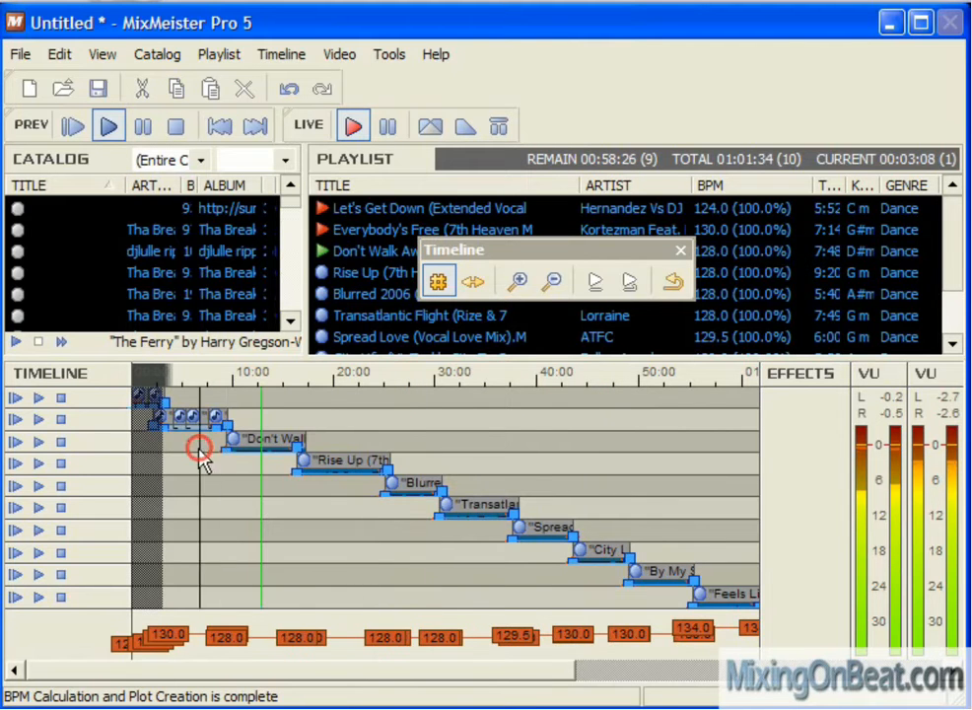
pyautogui.rightClick(548, 545)
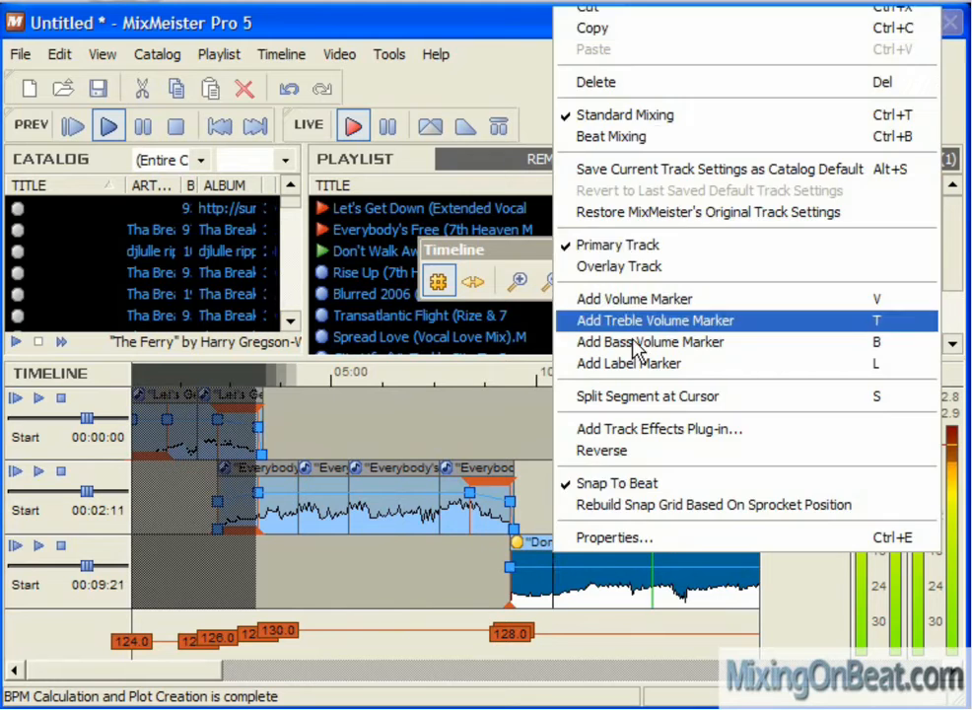
pyautogui.click(657, 135)
# - Lengthen the intro range of "Don't Walk Away" to about one minute to match the outro range of "Everybody's Free"
pyautogui.doubleClick(491, 563)
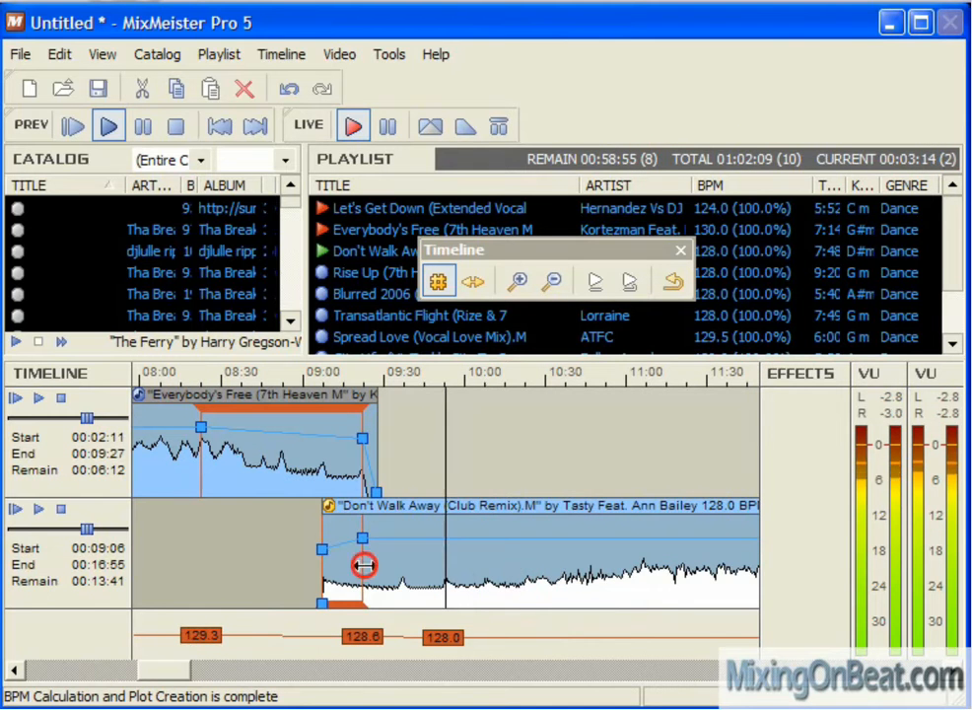
pyautogui.moveTo(364, 564); pyautogui.dragTo(481, 569)
pyautogui.doubleClick(315, 569)
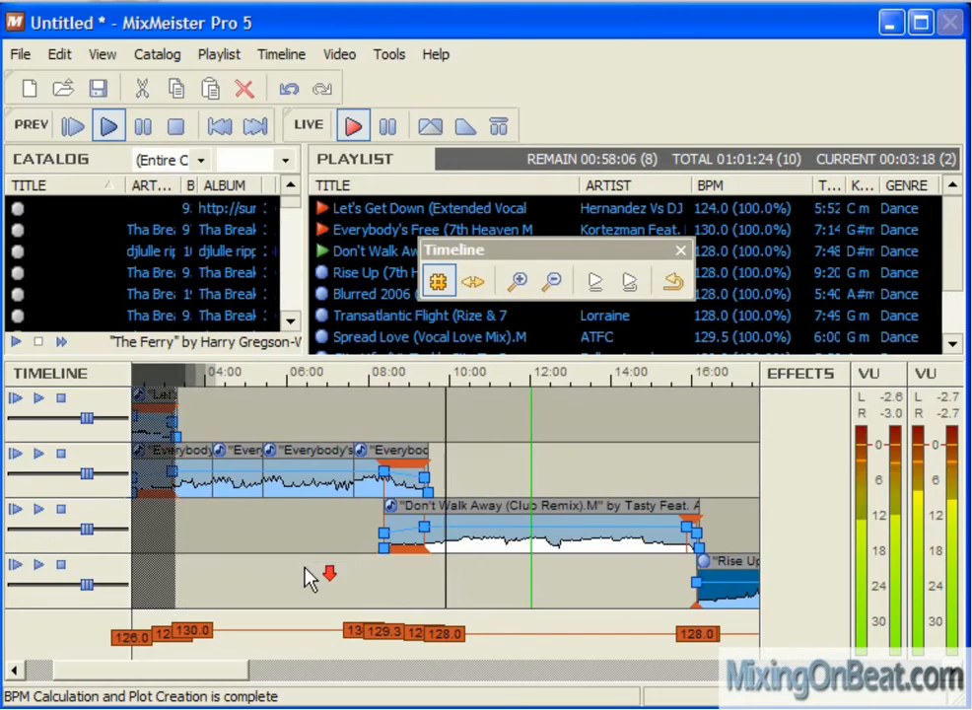
# - Delete the two middle segments of "Everybody's Free", from about 5:25 to 7:37 and from about 4:11 to 5:25
pyautogui.doubleClick(305, 542)
pyautogui.click(456, 495)
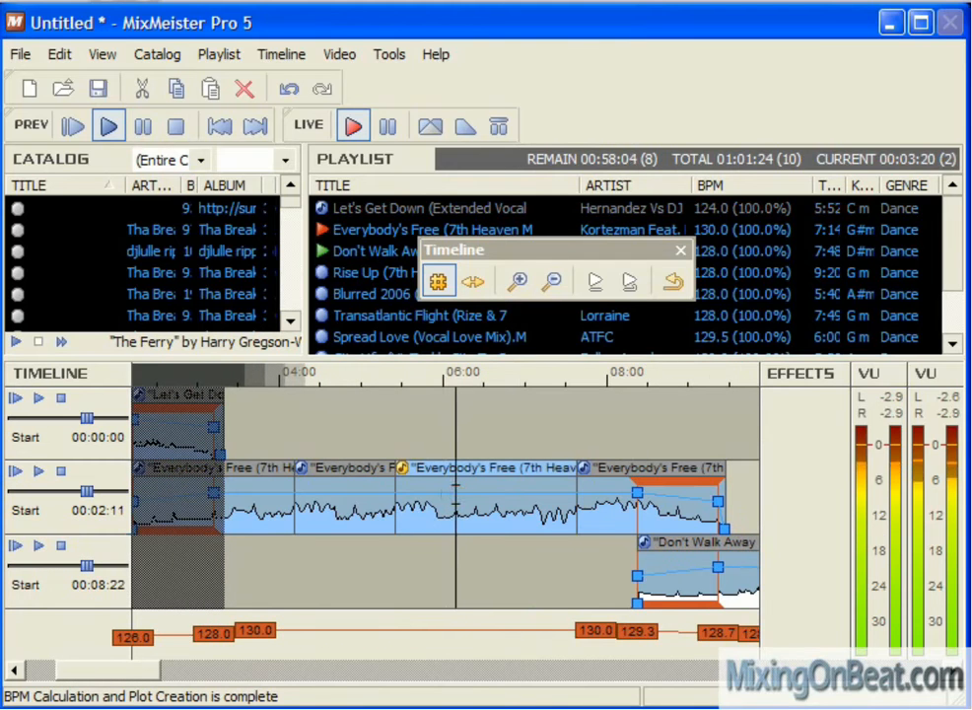
pyautogui.press('Delete')
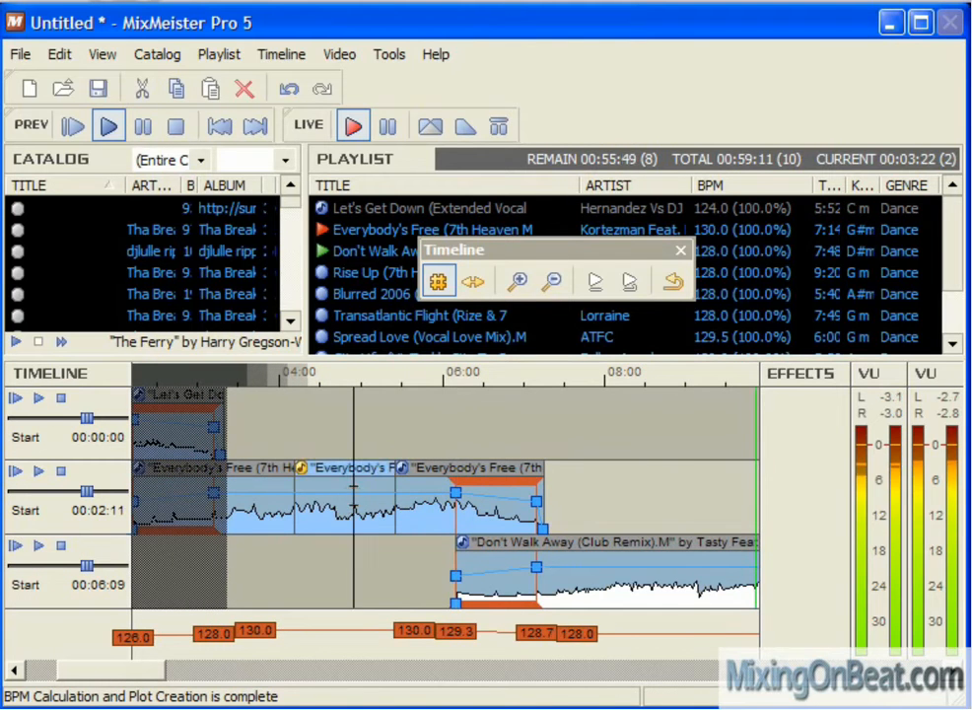
pyautogui.click(336, 494)
pyautogui.press('Delete')
# - Examine the beat alignment of "Everybody's Free" and "Don't Walk Away" at the start and end of their overlap
pyautogui.doubleClick(321, 447)
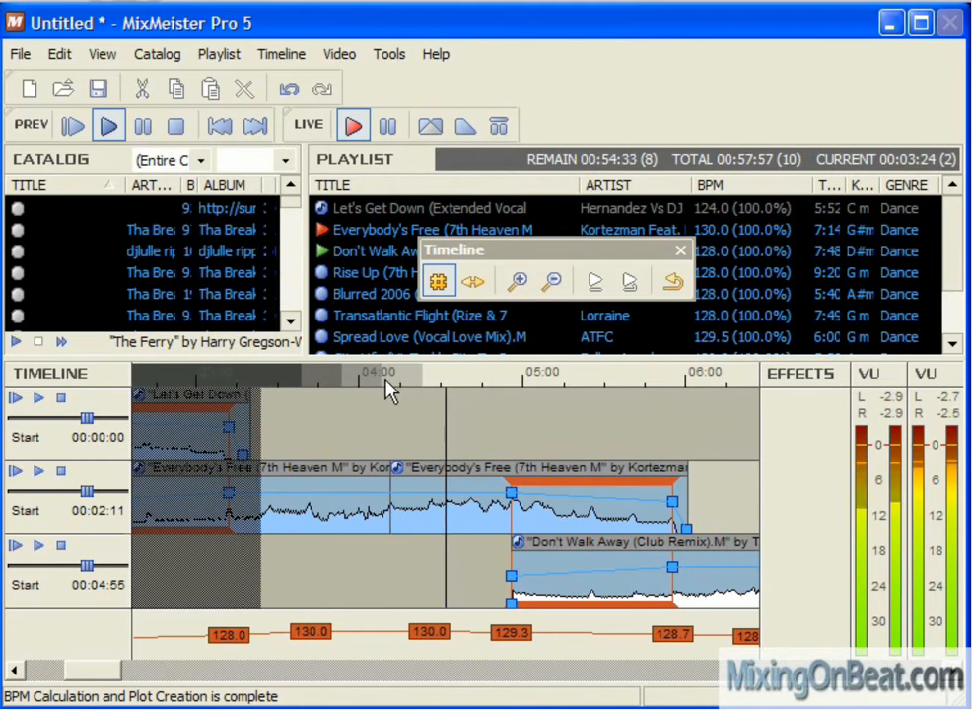
pyautogui.click(473, 496)
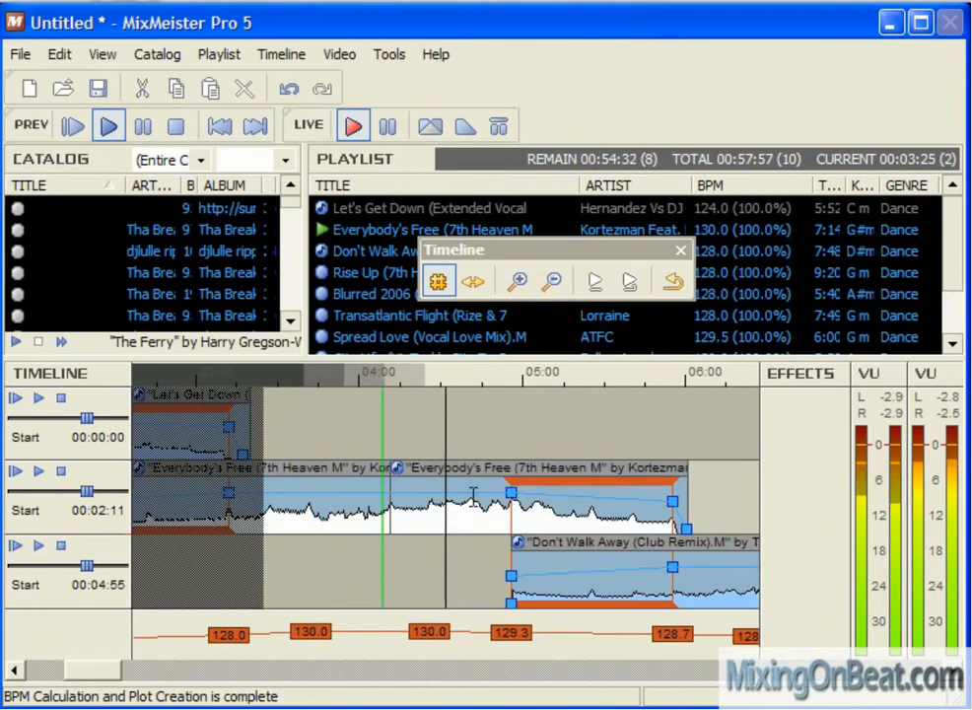
pyautogui.click(520, 557)
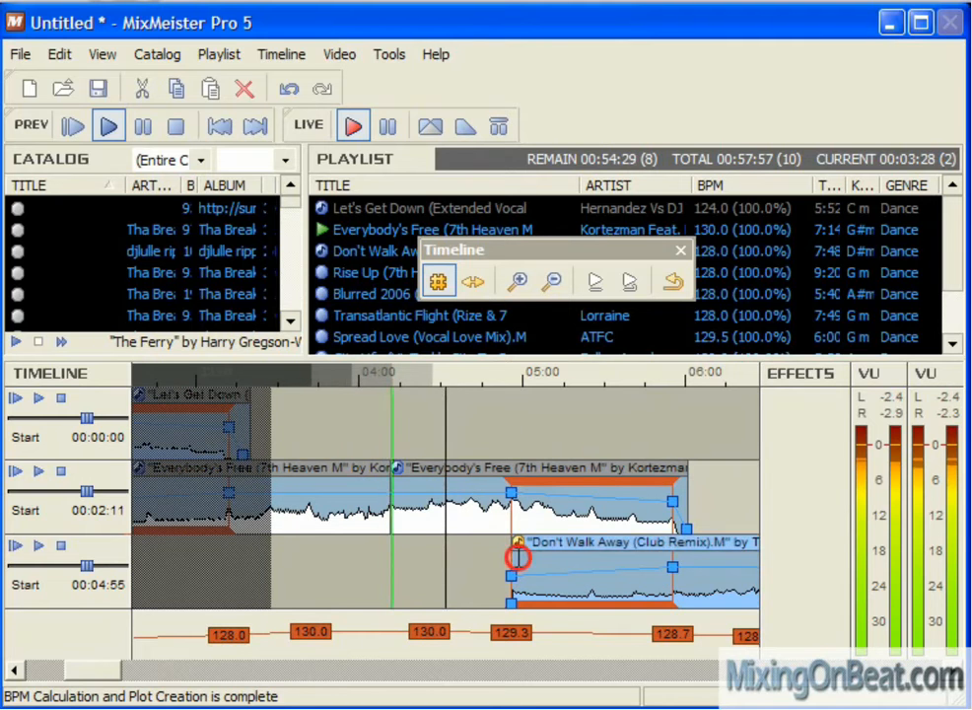
pyautogui.doubleClick(424, 558)
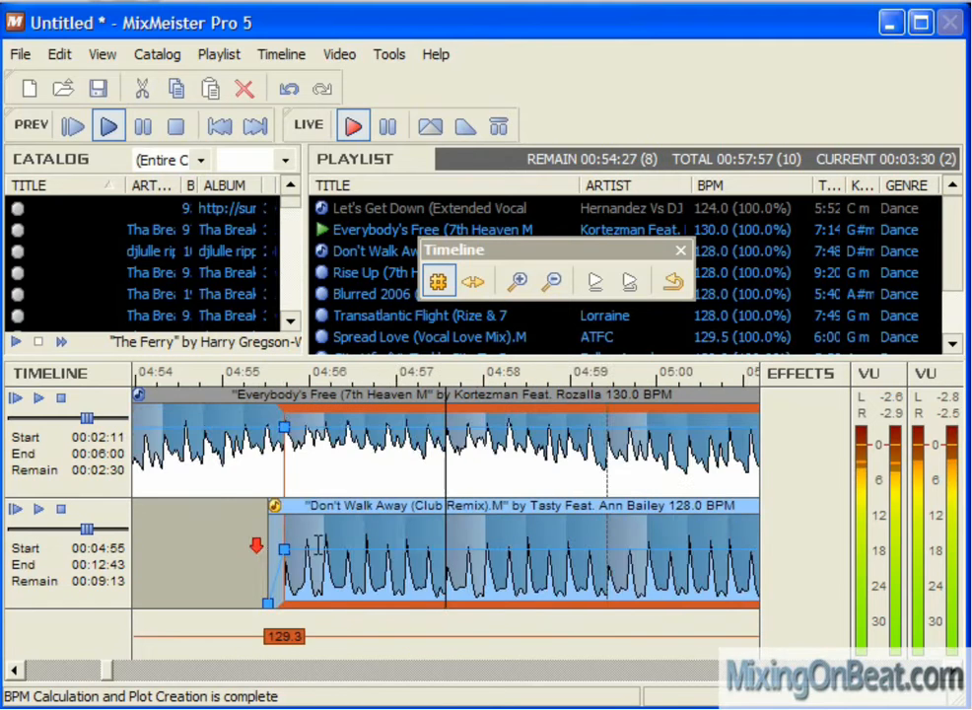
pyautogui.scroll(2, 431, 558)
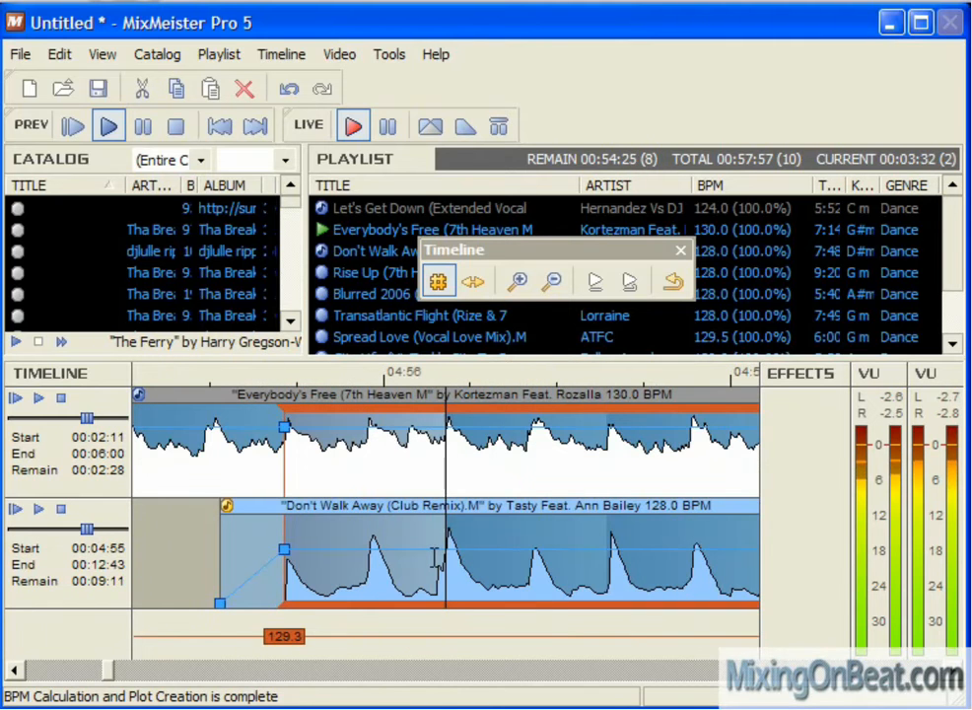
pyautogui.scroll(-3, 259, 379)
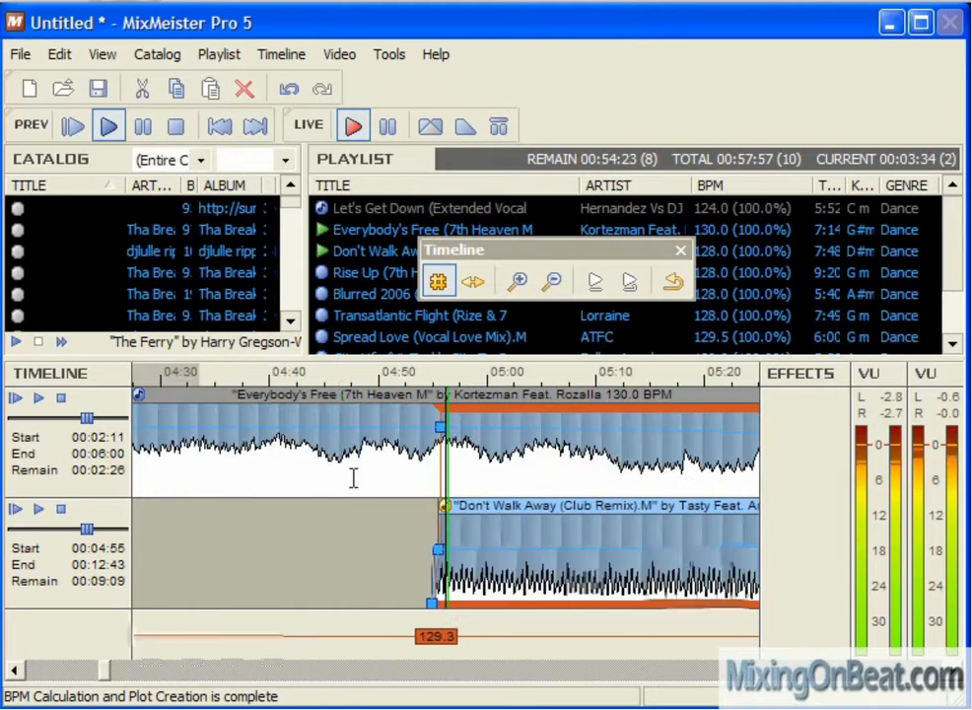
pyautogui.doubleClick(587, 562)
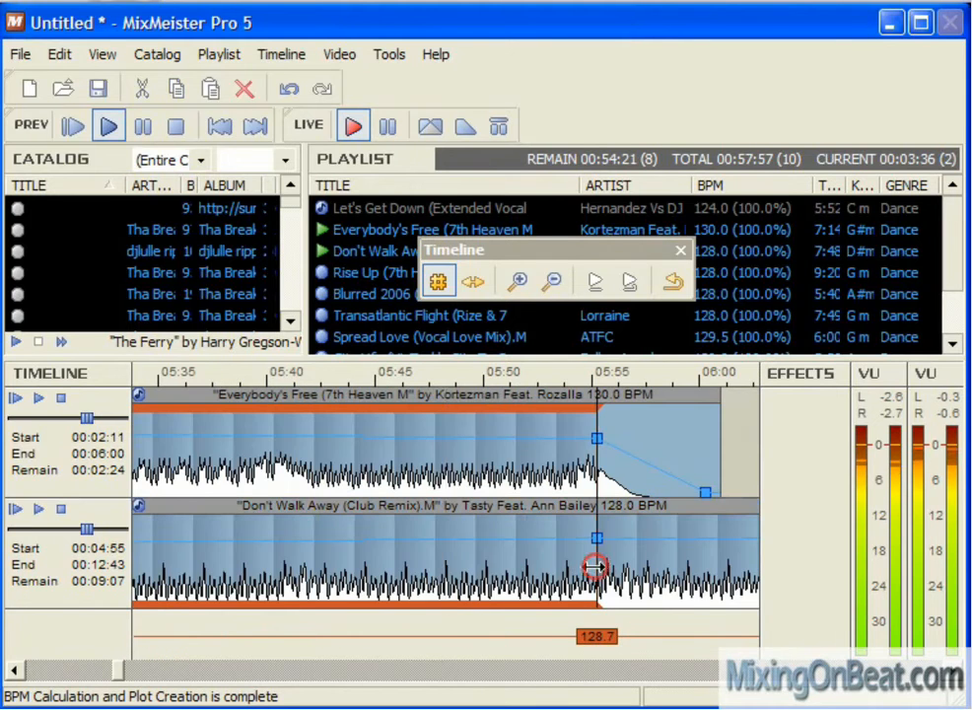
pyautogui.click(210, 543)
pyautogui.scroll(1, 244, 544)
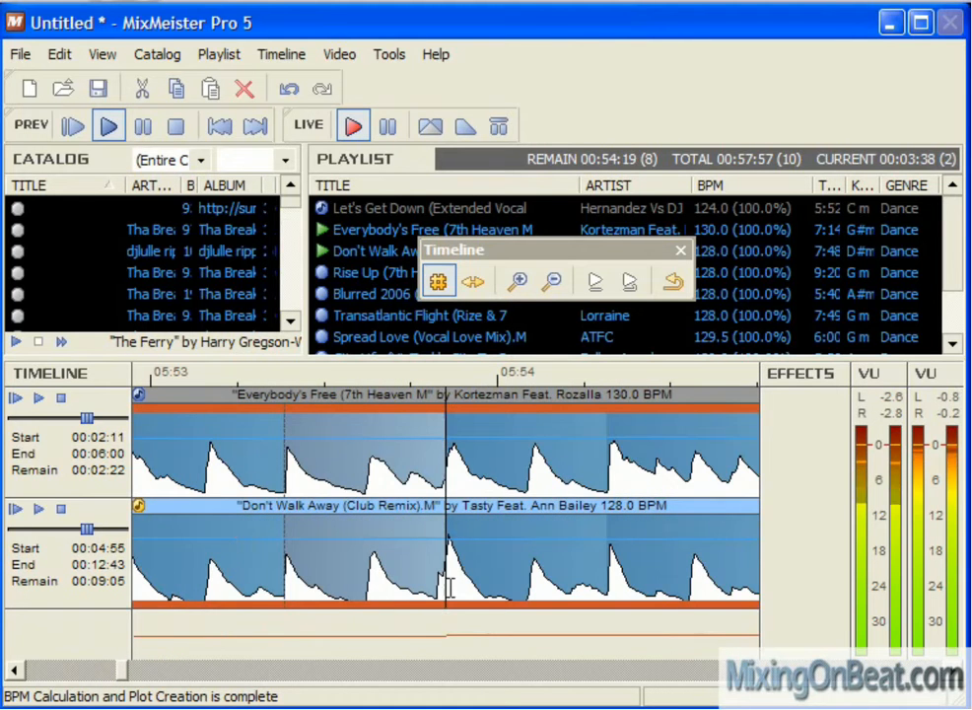
pyautogui.scroll(-5, 449, 587)
# - Turn off Play at Original BPM for "Don't Walk Away" and set its average playback tempo to 133.1 BPM
pyautogui.click(537, 249)
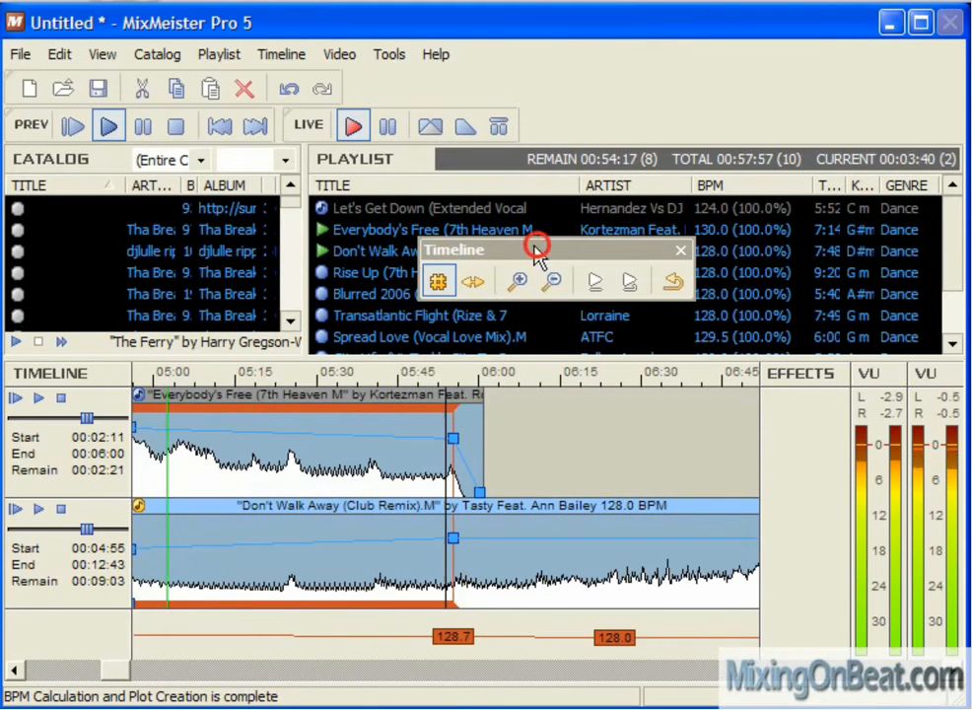
pyautogui.moveTo(537, 248); pyautogui.dragTo(141, 236)
pyautogui.click(367, 257)
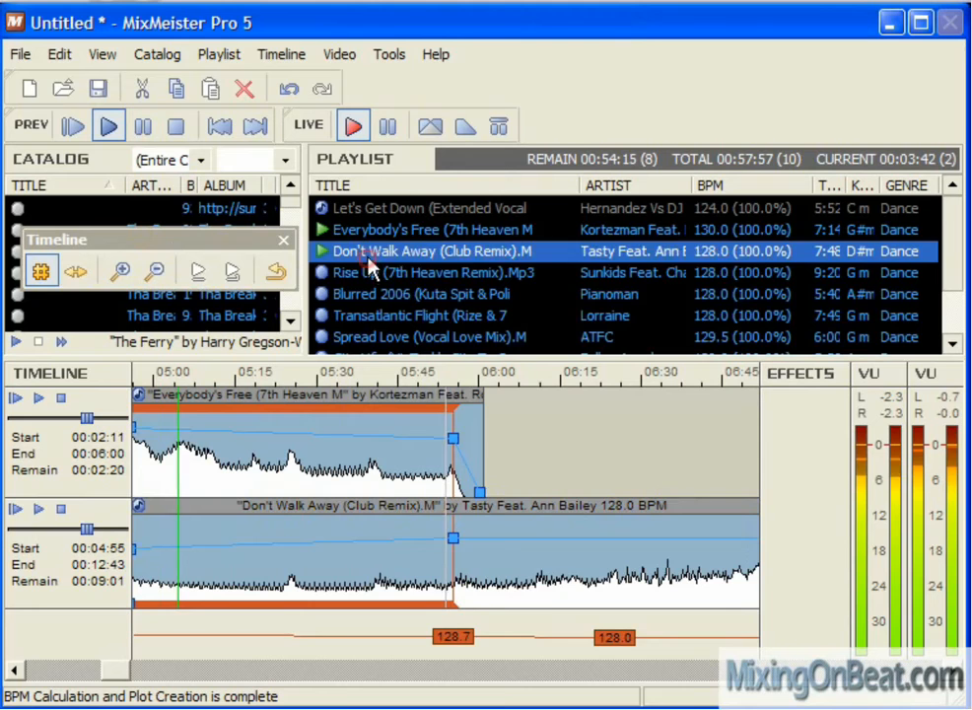
pyautogui.rightClick(368, 258)
pyautogui.click(473, 704)
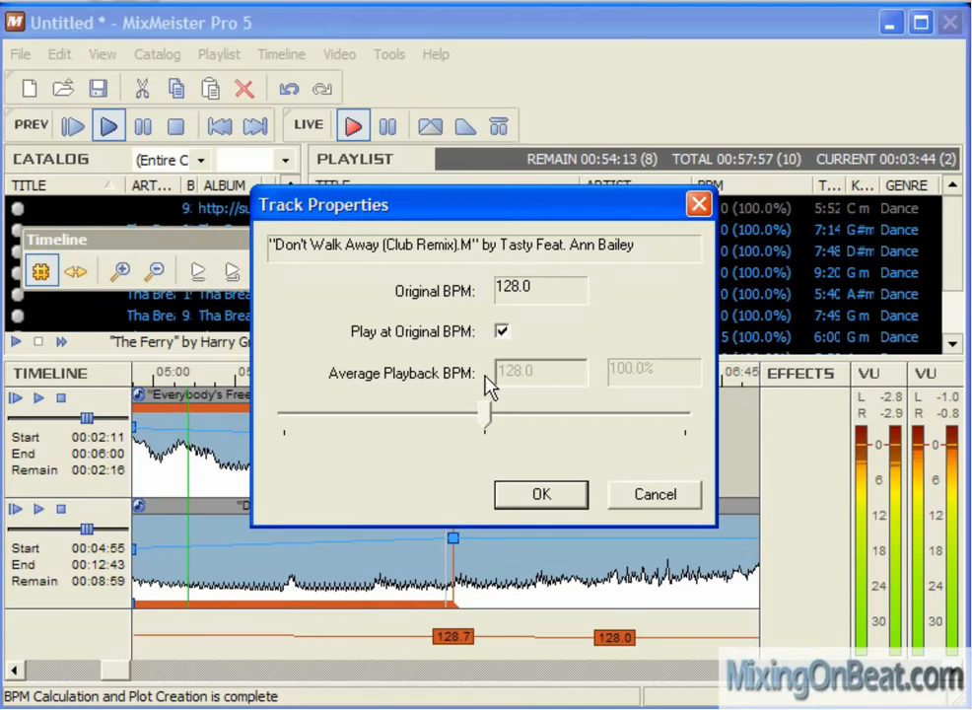
pyautogui.click(500, 332)
pyautogui.moveTo(481, 419); pyautogui.dragTo(503, 416)
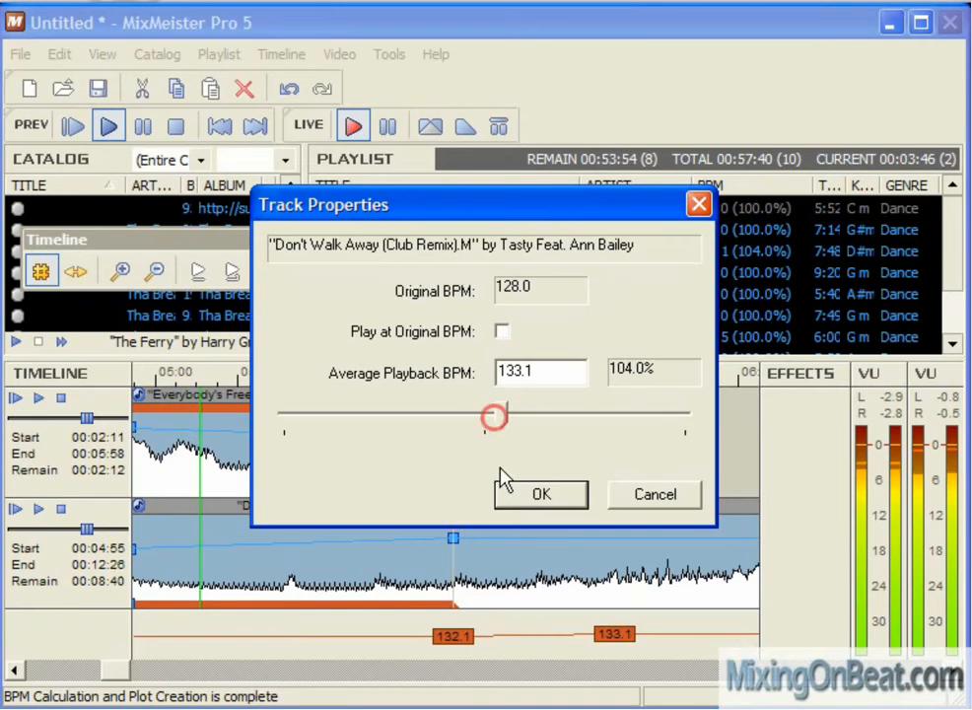
pyautogui.click(517, 503)
# - Preview the transition from "Everybody's Free" to "Don't Walk Away" at several points between about 5:00 and 5:45
pyautogui.click(265, 525)
pyautogui.press('Down')
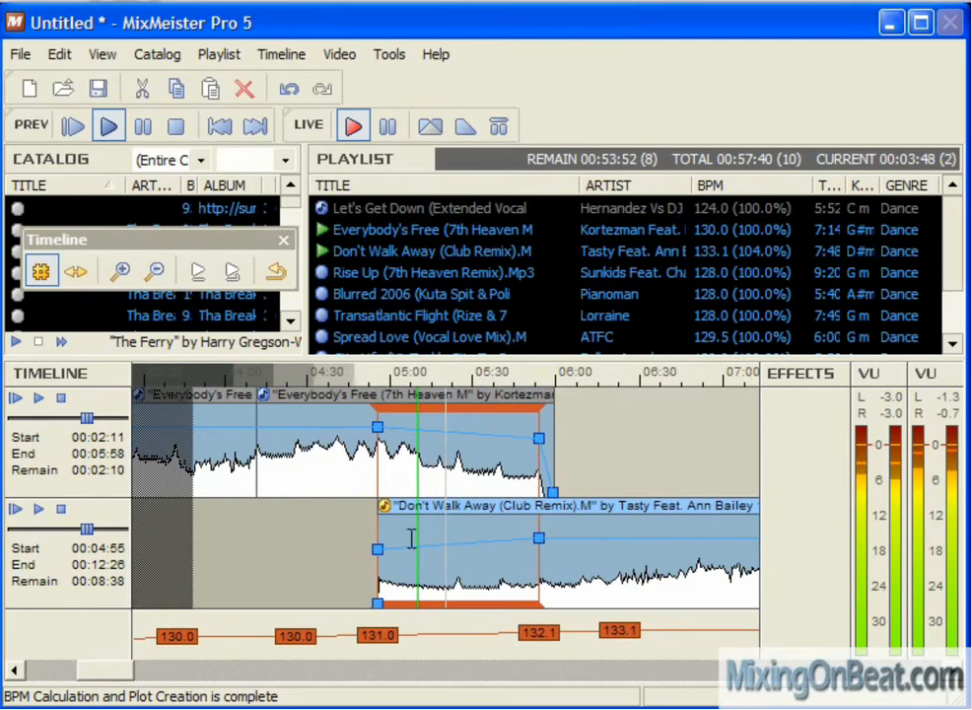
pyautogui.doubleClick(434, 466)
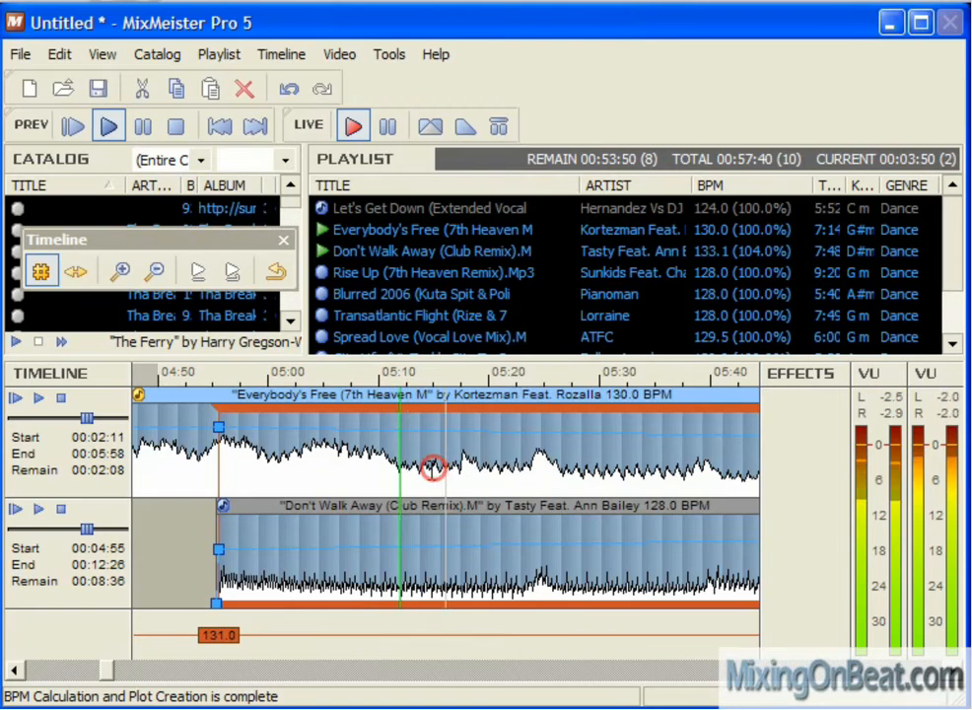
pyautogui.click(525, 378)
pyautogui.press('Down')
pyautogui.press('Down')
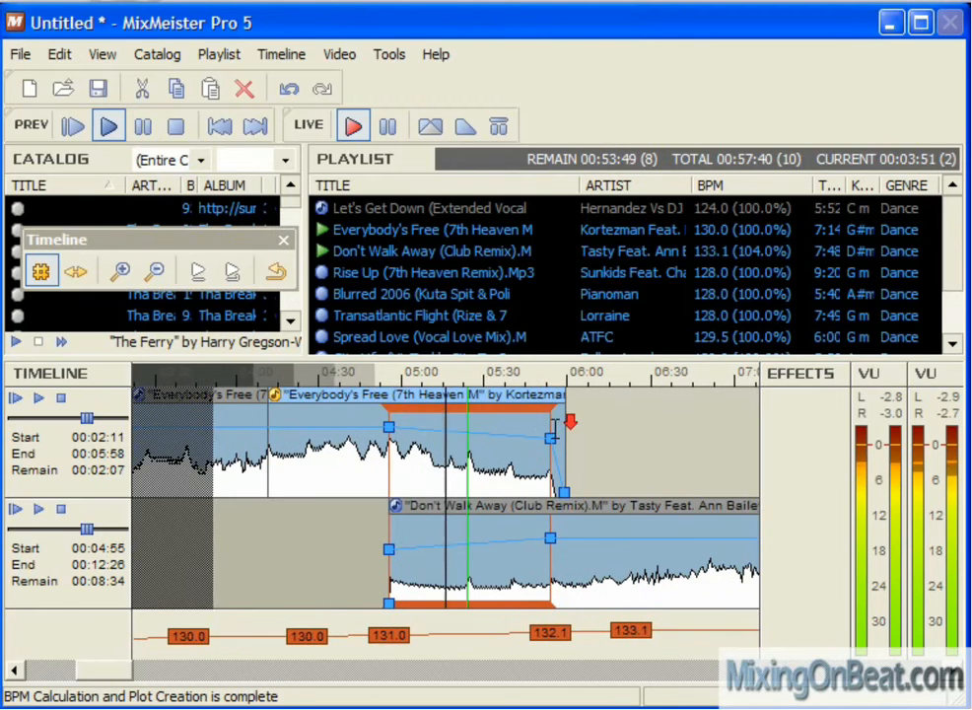
pyautogui.doubleClick(507, 384)
pyautogui.click(521, 383)
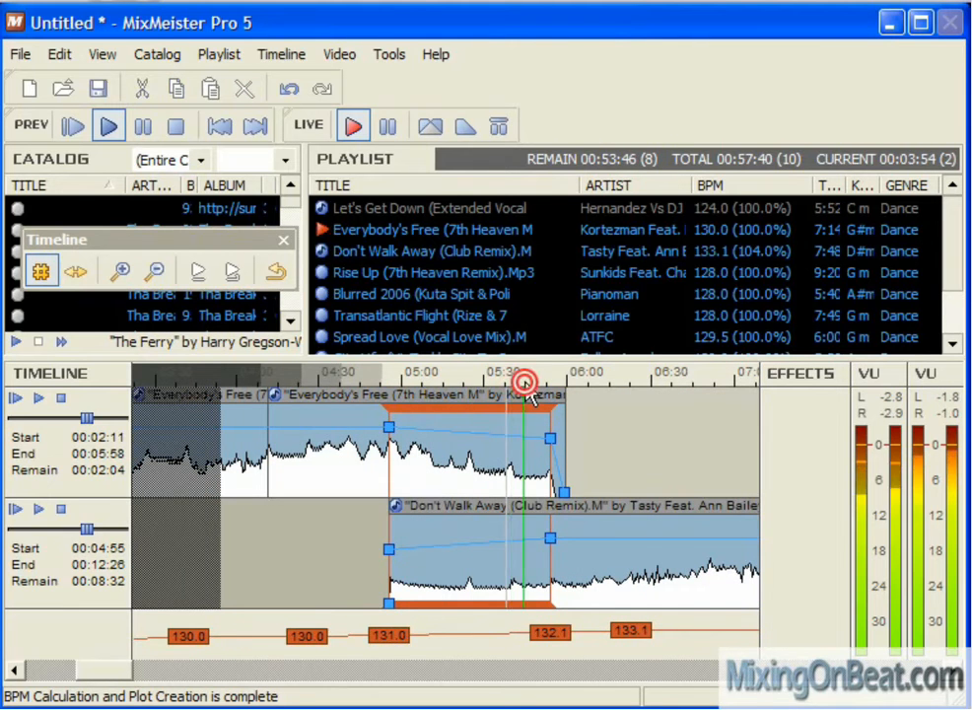
pyautogui.press('Down')
# - Set the outro range of "Don't Walk Away" to end at its last strong beat near 12:18 and span 40 measures
pyautogui.doubleClick(635, 531)
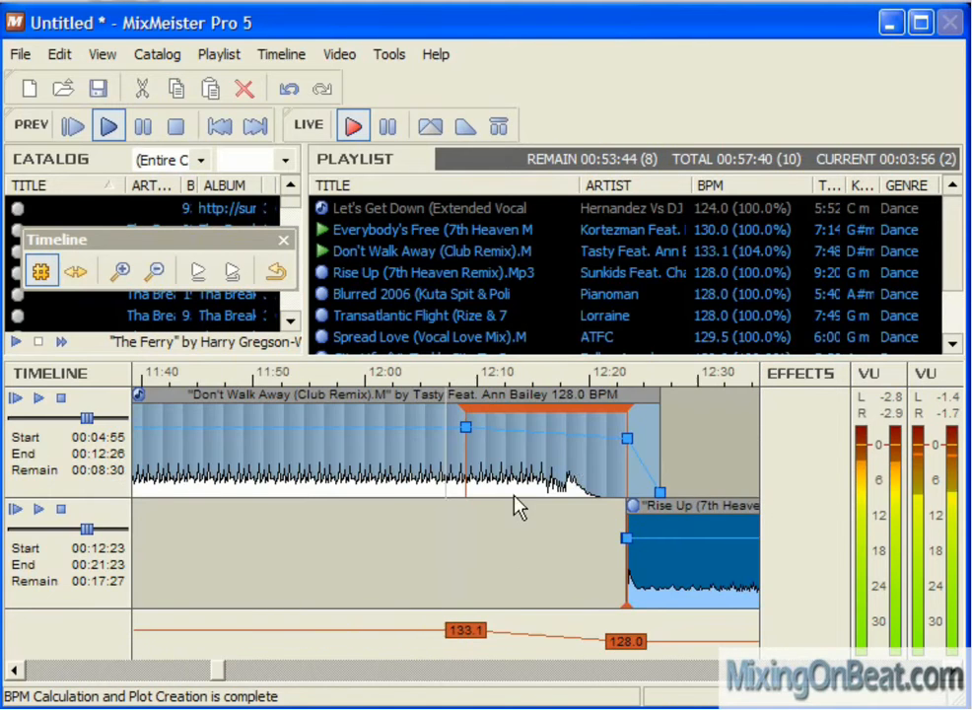
pyautogui.click(575, 465)
pyautogui.scroll(2, 569, 463)
pyautogui.click(399, 458)
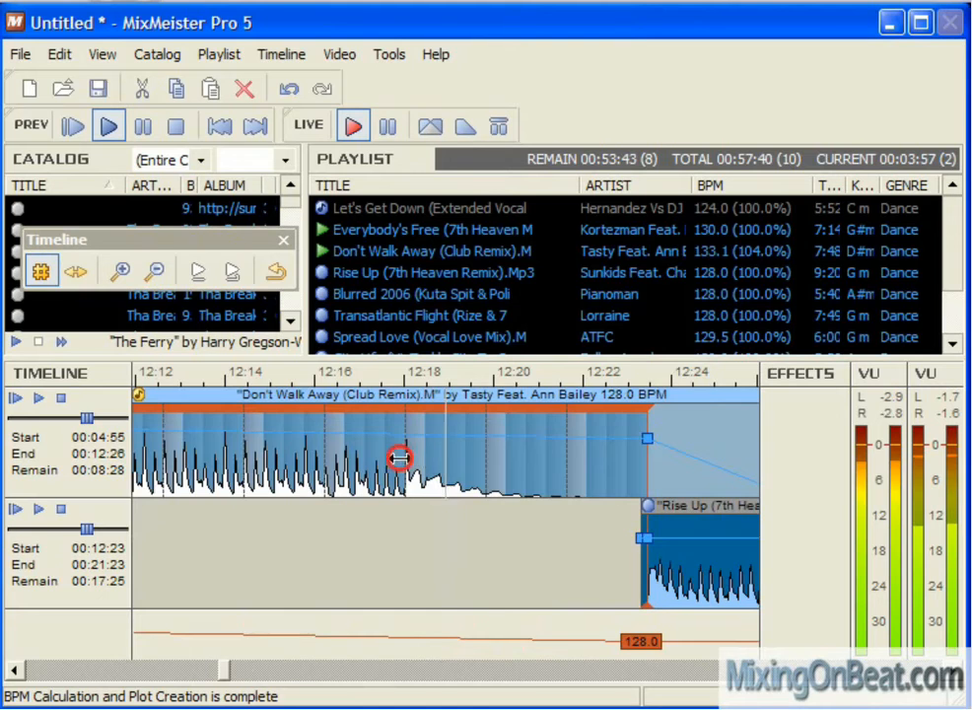
pyautogui.scroll(-2, 401, 457)
pyautogui.moveTo(404, 410); pyautogui.dragTo(340, 412)
pyautogui.scroll(-2, 356, 441)
pyautogui.moveTo(404, 451); pyautogui.dragTo(241, 461)
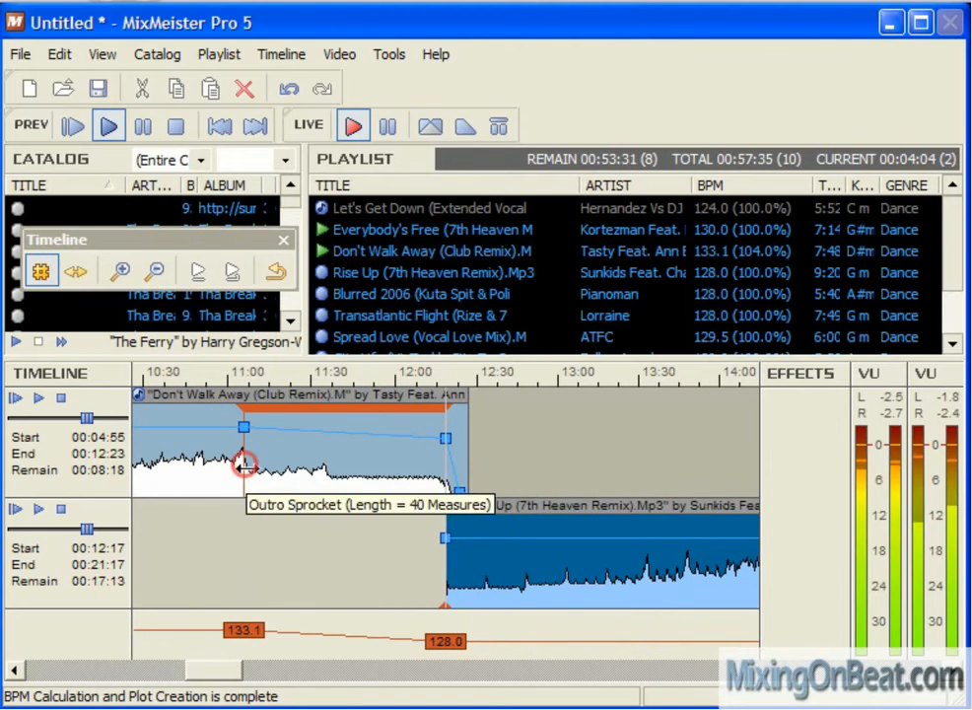
# - Turn off Snap To Beat and nudge the outro start of "Don't Walk Away" slightly forward and back near 11:05
pyautogui.scroll(4, 254, 484)
pyautogui.scroll(1, 277, 472)
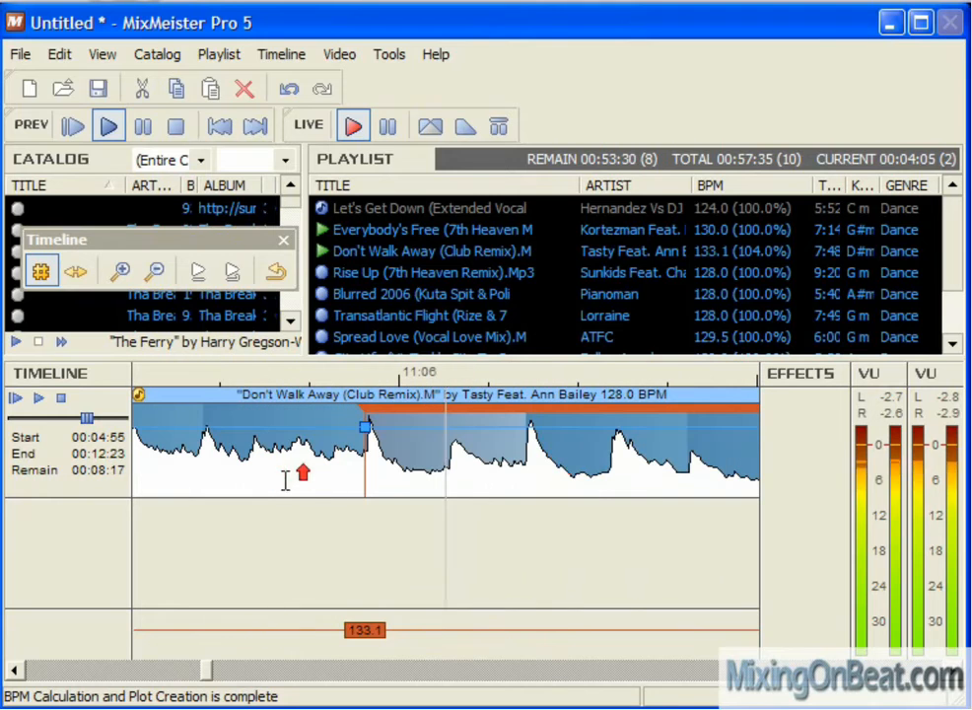
pyautogui.click(514, 445)
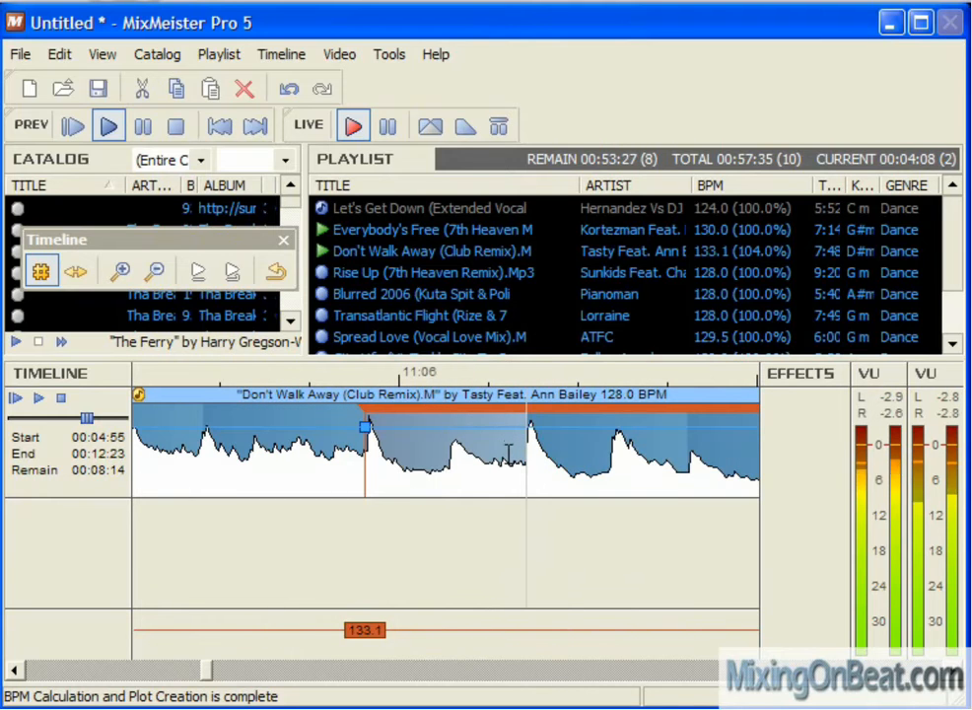
pyautogui.click(345, 504)
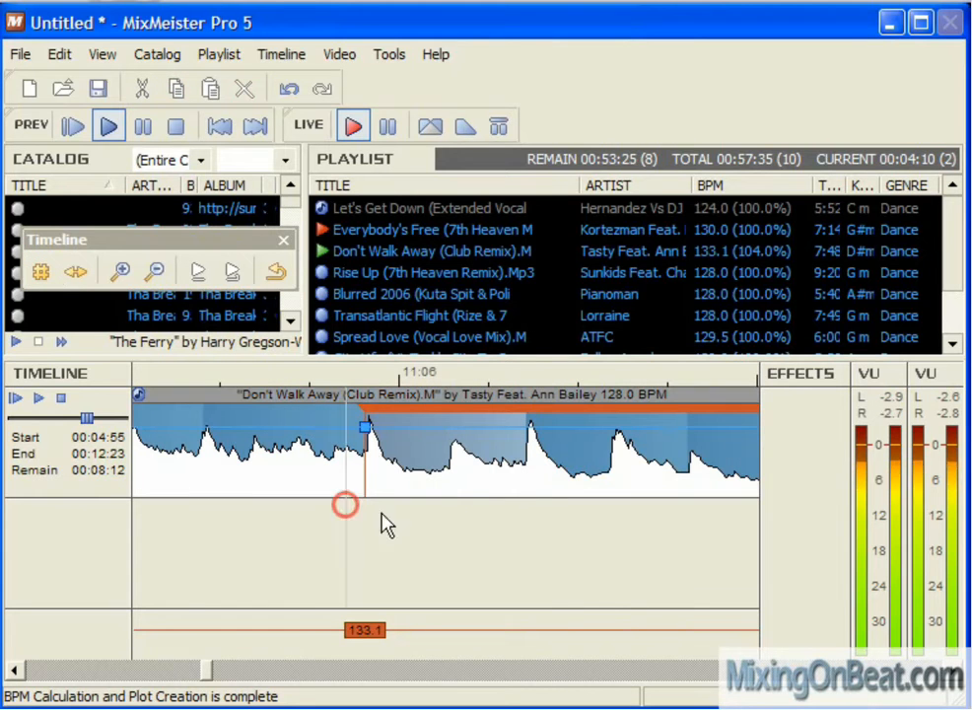
pyautogui.moveTo(364, 488); pyautogui.dragTo(366, 488)
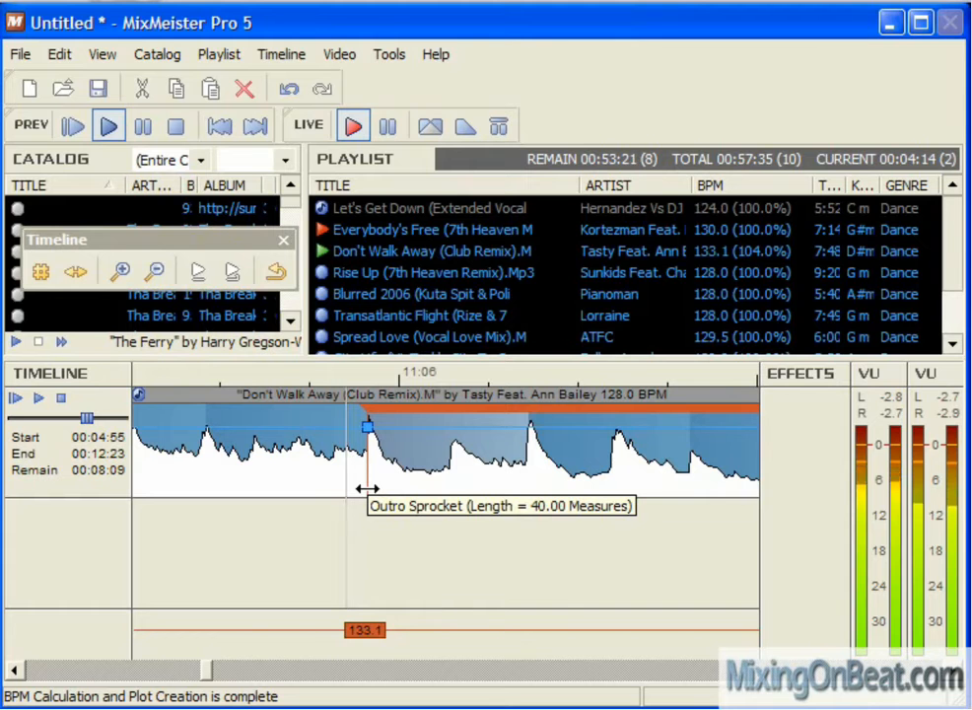
pyautogui.moveTo(367, 488); pyautogui.dragTo(364, 488)
# - Turn Snap To Beat on and place the cursor on the beat just before 12:17 in "Don't Walk Away"
pyautogui.press('Down')
pyautogui.press('Down')
pyautogui.press('Down')
pyautogui.press('Down')
pyautogui.press('Down')
pyautogui.press('Down')
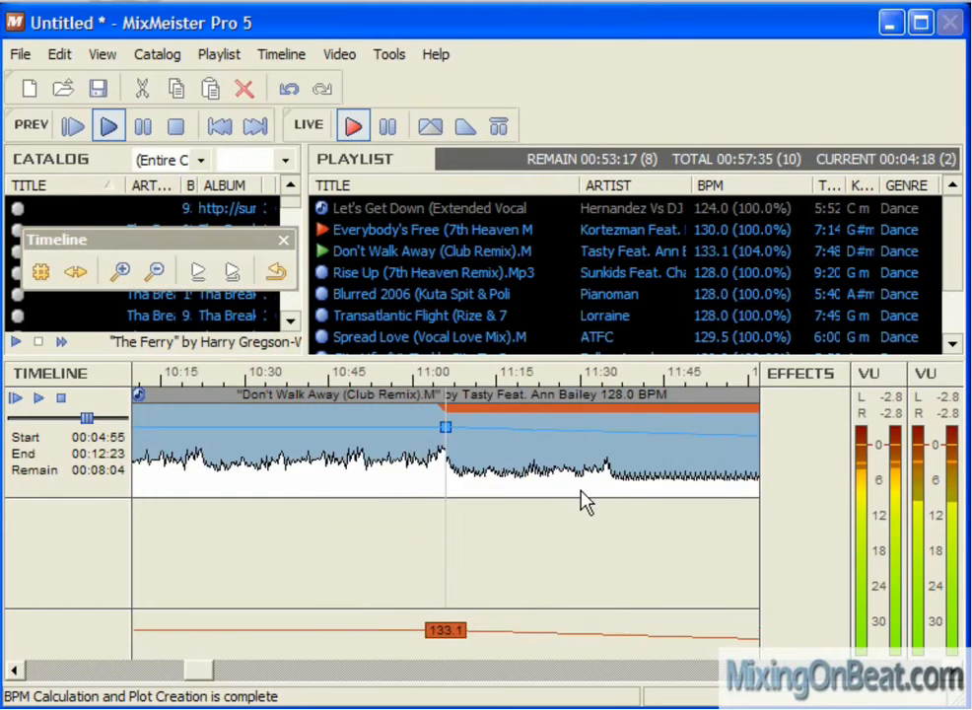
pyautogui.click(644, 476)
pyautogui.press('Up')
pyautogui.press('Up')
pyautogui.press('Up')
pyautogui.press('Up')
pyautogui.press('Up')
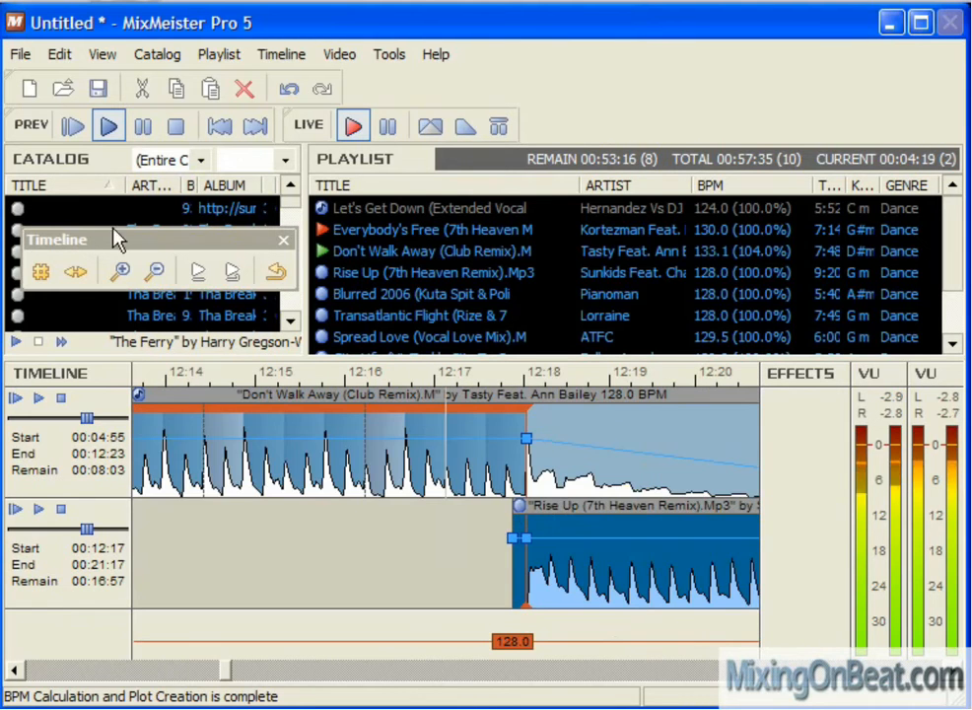
pyautogui.click(43, 269)
pyautogui.click(416, 460)
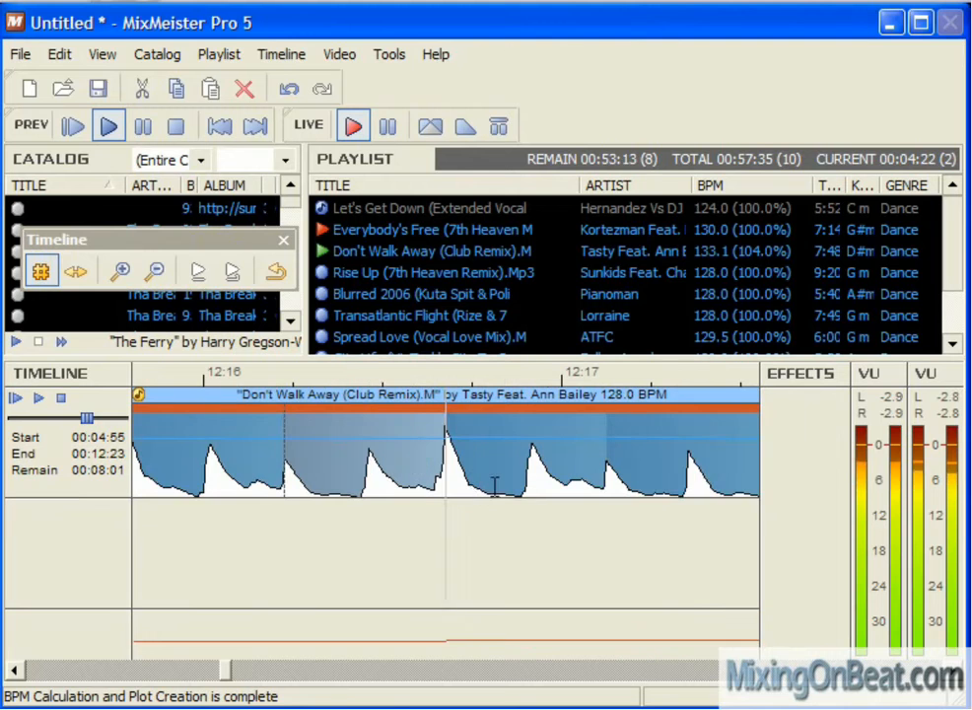
# - Turn off Snap To Beat, fine-tune the outro end of "Don't Walk Away" near 12:18, and turn Snap To Beat back on
pyautogui.moveTo(449, 461); pyautogui.dragTo(450, 462)
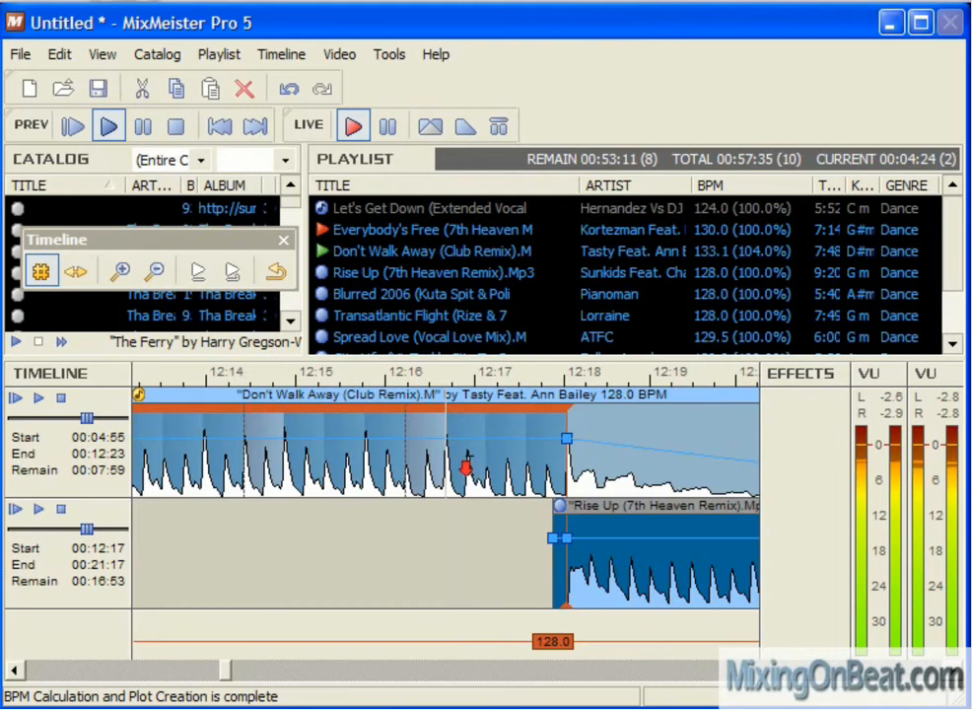
pyautogui.click(42, 270)
pyautogui.click(532, 483)
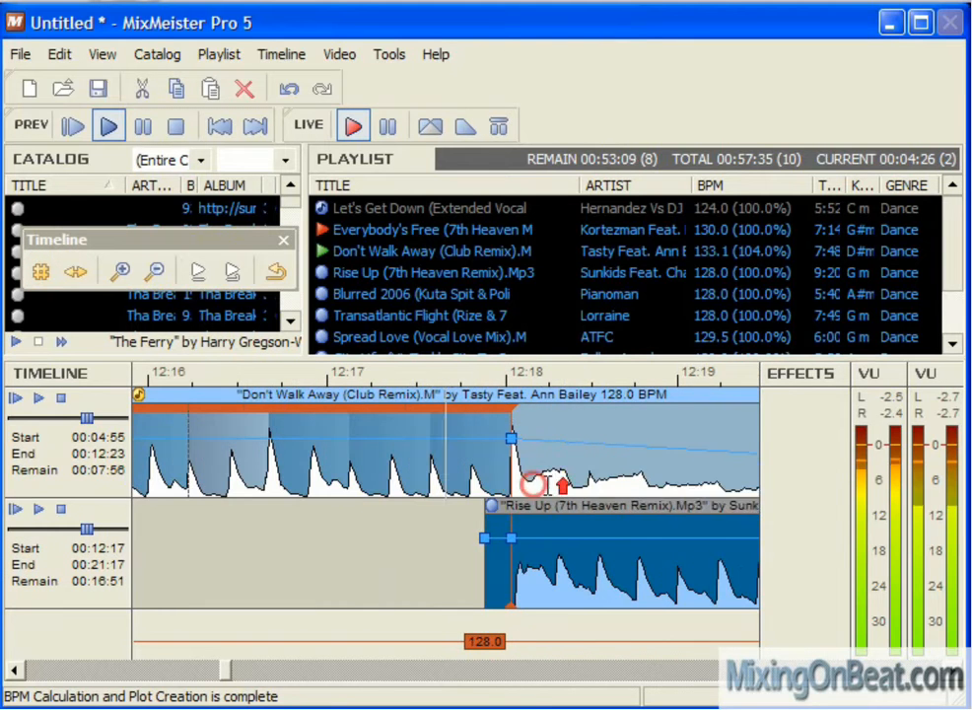
pyautogui.moveTo(510, 486)
pyautogui.mouseDown()
pyautogui.moveTo(489, 486)
pyautogui.moveTo(509, 487)
pyautogui.mouseUp()
pyautogui.moveTo(291, 446); pyautogui.dragTo(306, 445)
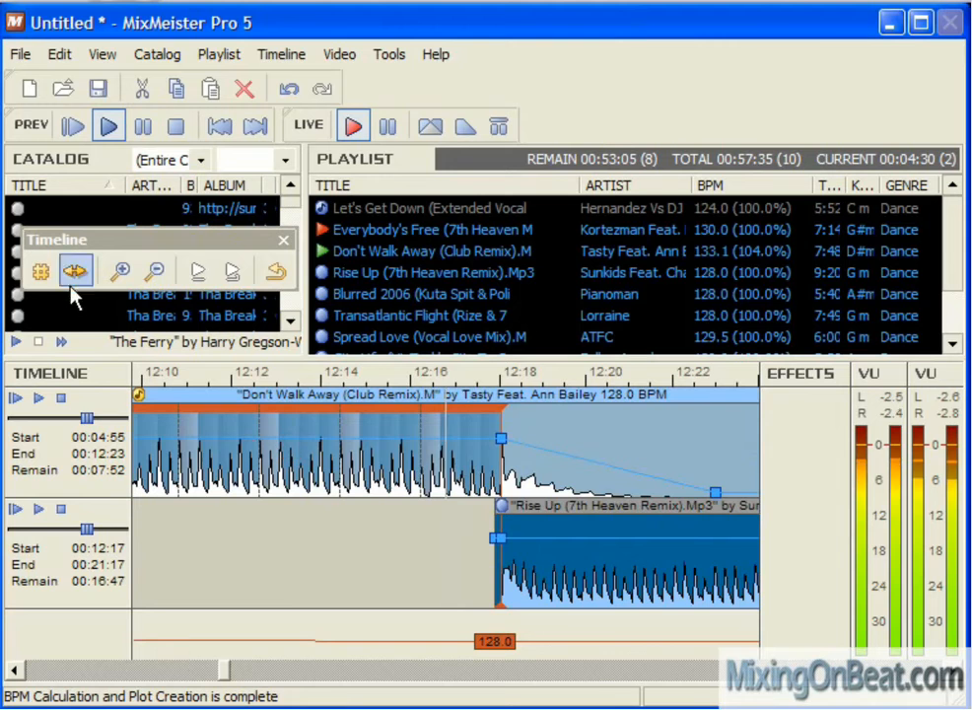
pyautogui.scroll(-6, 253, 461)
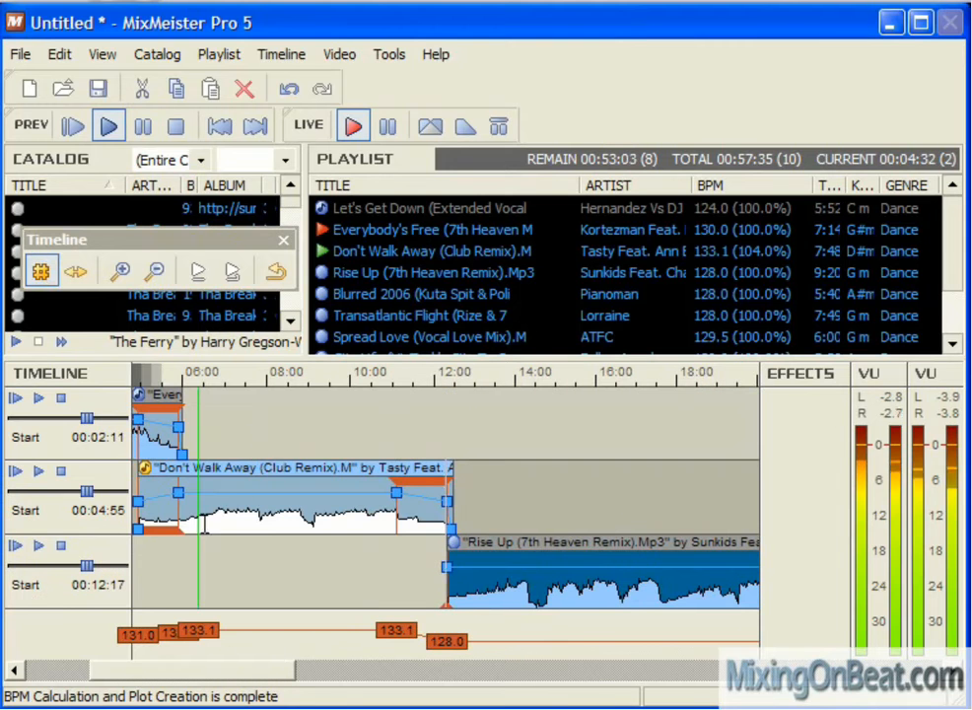
# - Preview "Don't Walk Away" around 6:50 and split the segment on the beat at about 6:52
pyautogui.click(254, 536)
pyautogui.scroll(1, 255, 536)
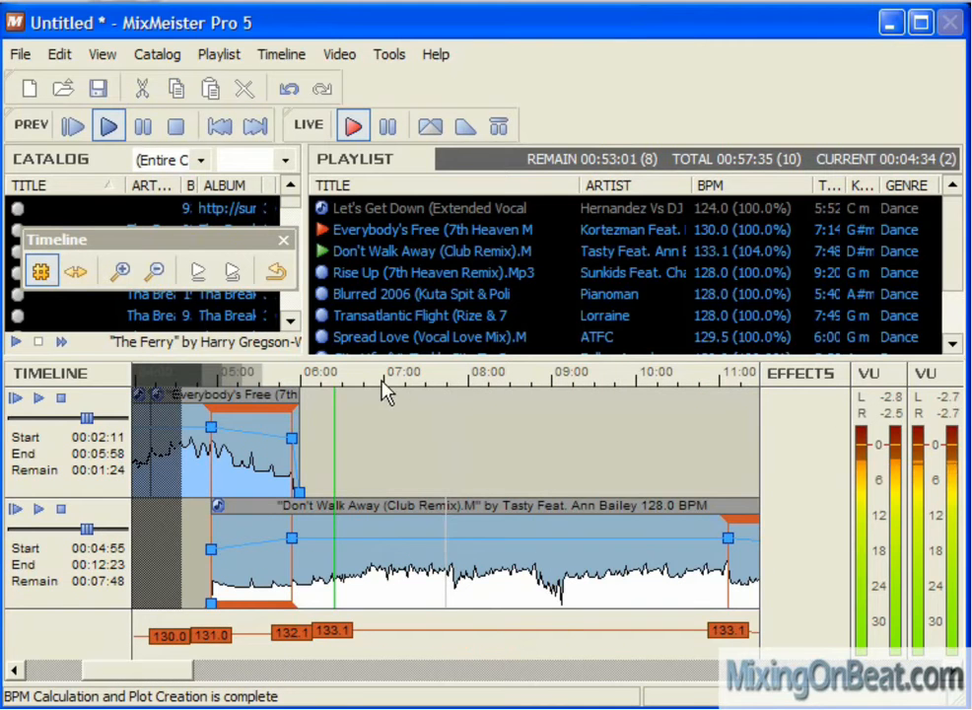
pyautogui.scroll(3, 378, 485)
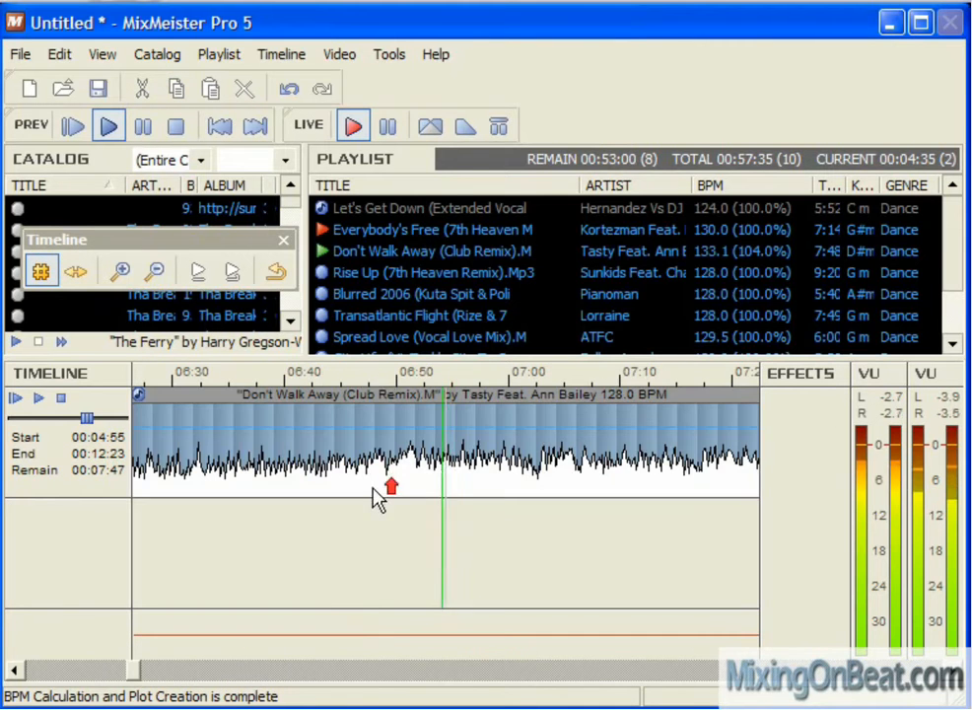
pyautogui.click(384, 374)
pyautogui.click(442, 433)
pyautogui.scroll(2, 443, 434)
pyautogui.click(344, 458)
pyautogui.scroll(2, 347, 458)
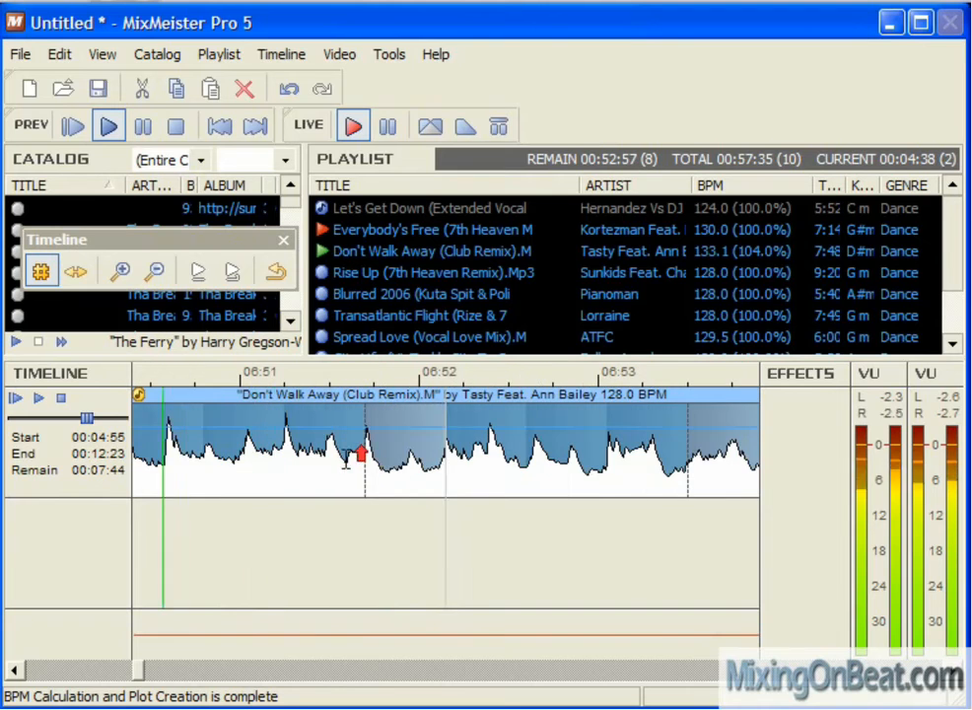
pyautogui.click(365, 467)
pyautogui.press('s')
pyautogui.scroll(-3, 399, 490)
pyautogui.scroll(-3, 434, 518)
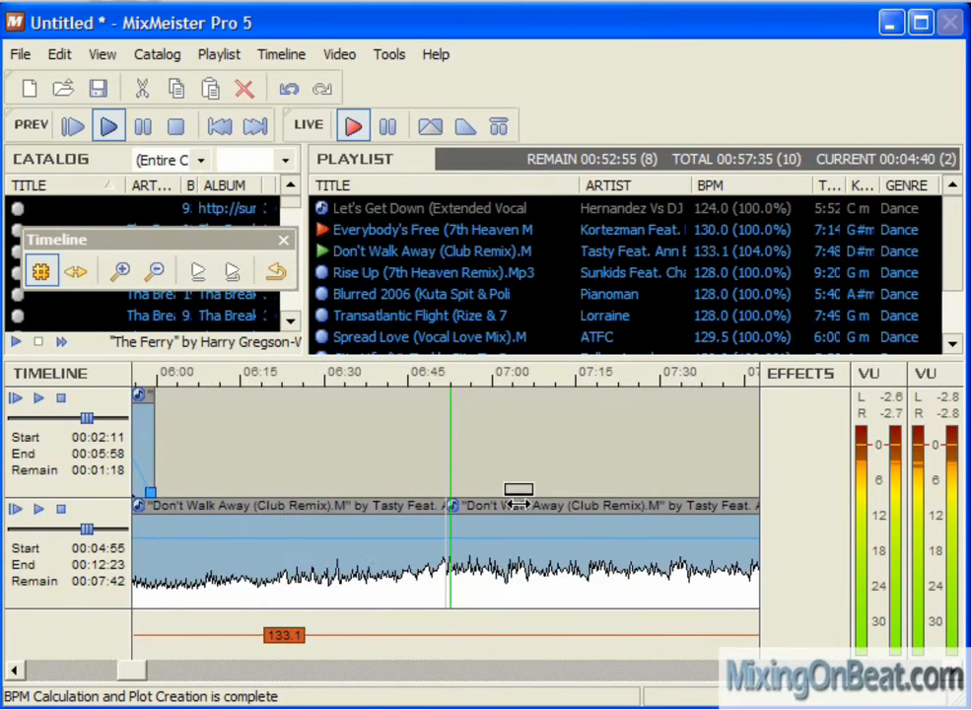
# - Preview "Don't Walk Away" between about 7:45 and 8:20, and split the segment on the beat at about 8:20
pyautogui.click(609, 376)
pyautogui.click(586, 528)
pyautogui.scroll(3, 586, 537)
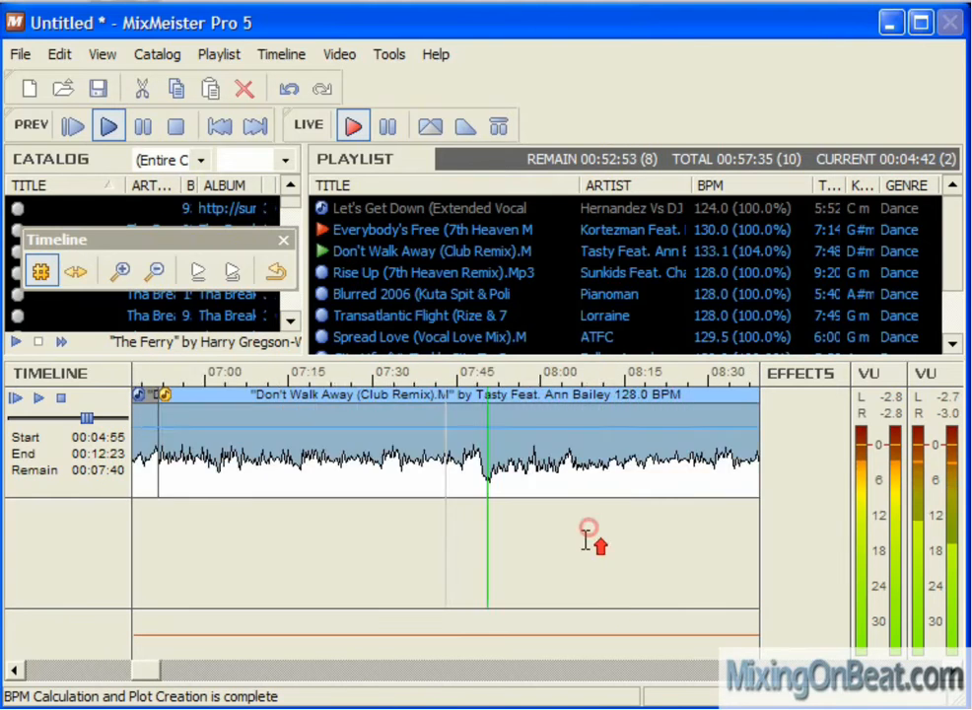
pyautogui.scroll(-2, 599, 451)
pyautogui.click(559, 375)
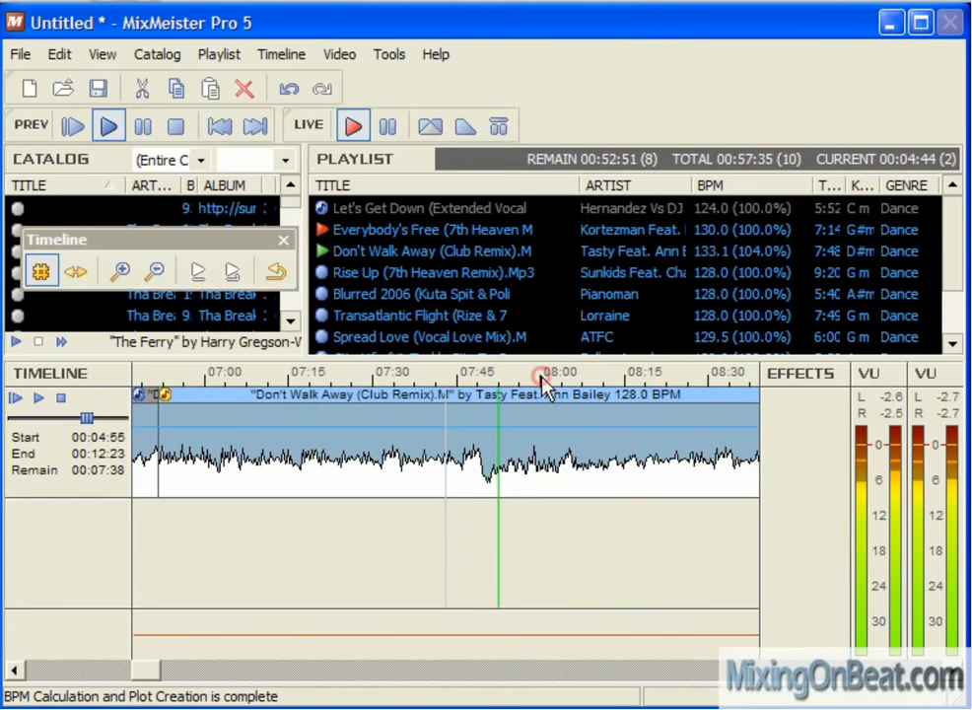
pyautogui.scroll(3, 545, 462)
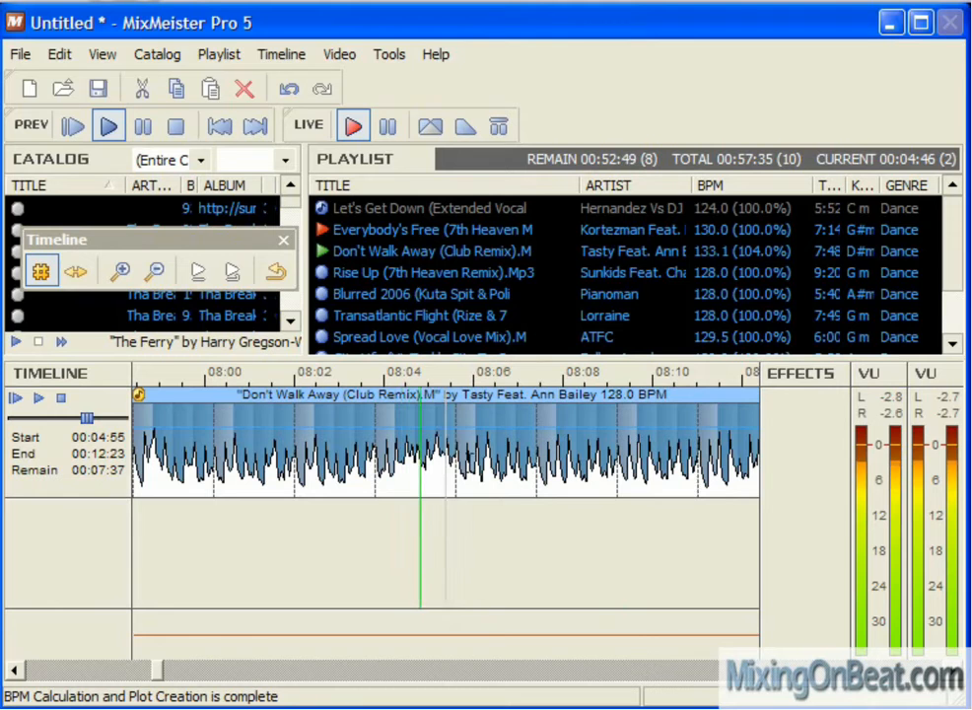
pyautogui.scroll(-2, 459, 461)
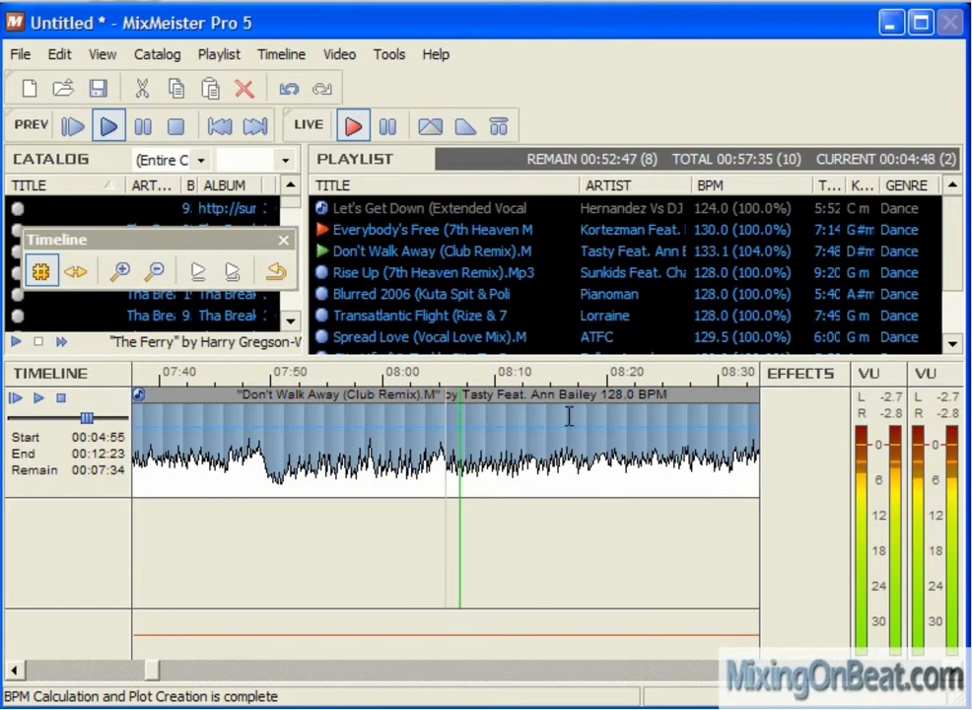
pyautogui.moveTo(534, 382); pyautogui.dragTo(602, 378)
pyautogui.scroll(3, 614, 403)
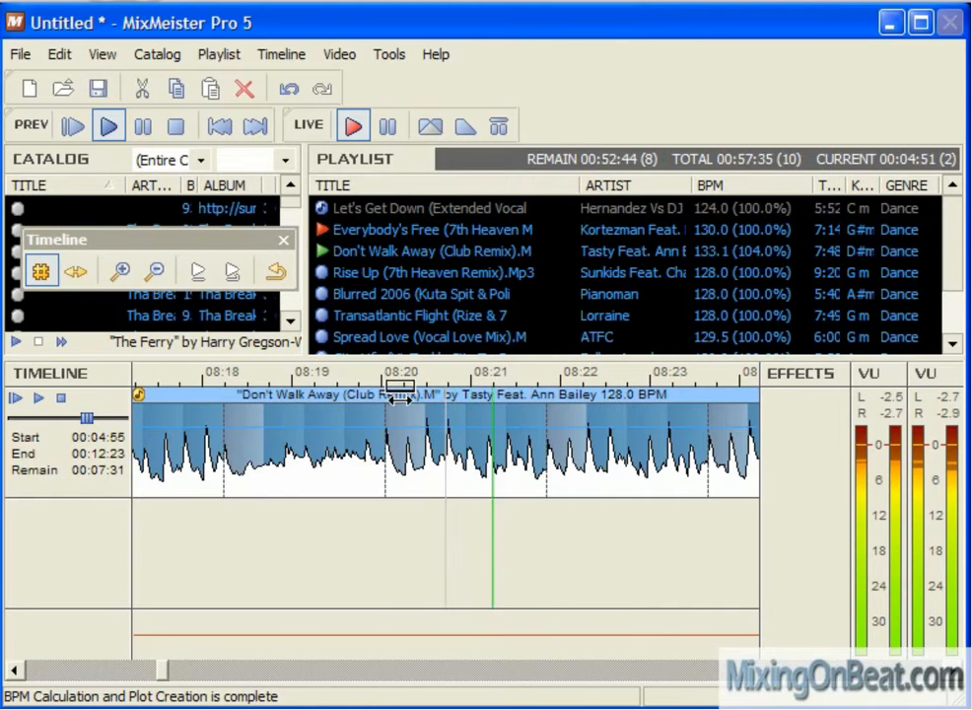
pyautogui.scroll(-5, 382, 434)
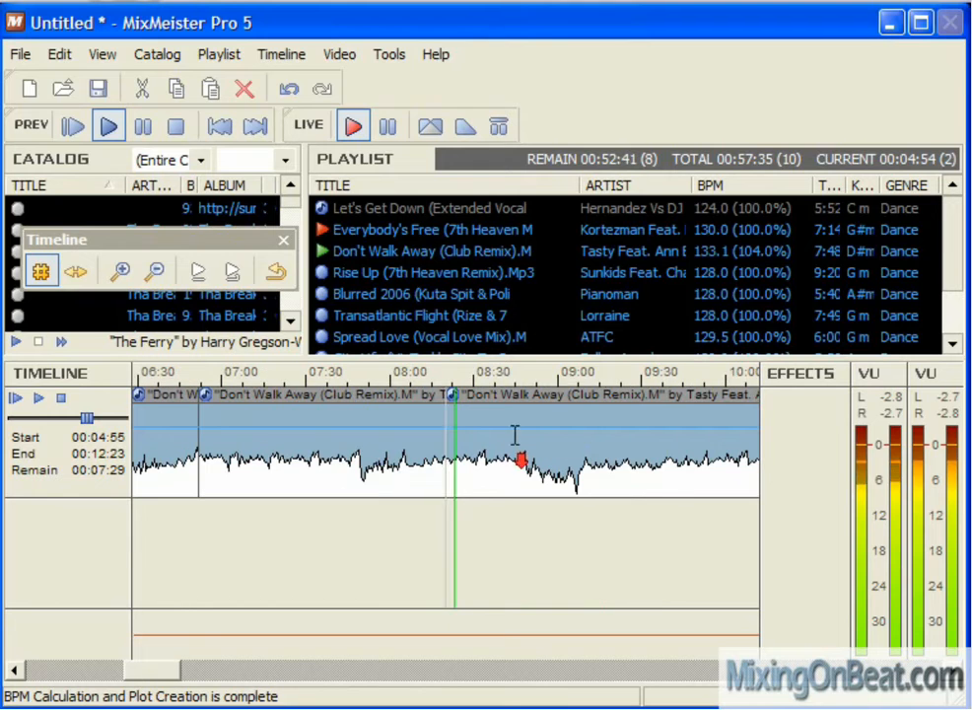
# - Preview "Don't Walk Away" near 9:35 and split the segment on the beat at about 9:39
pyautogui.click(662, 382)
pyautogui.click(703, 383)
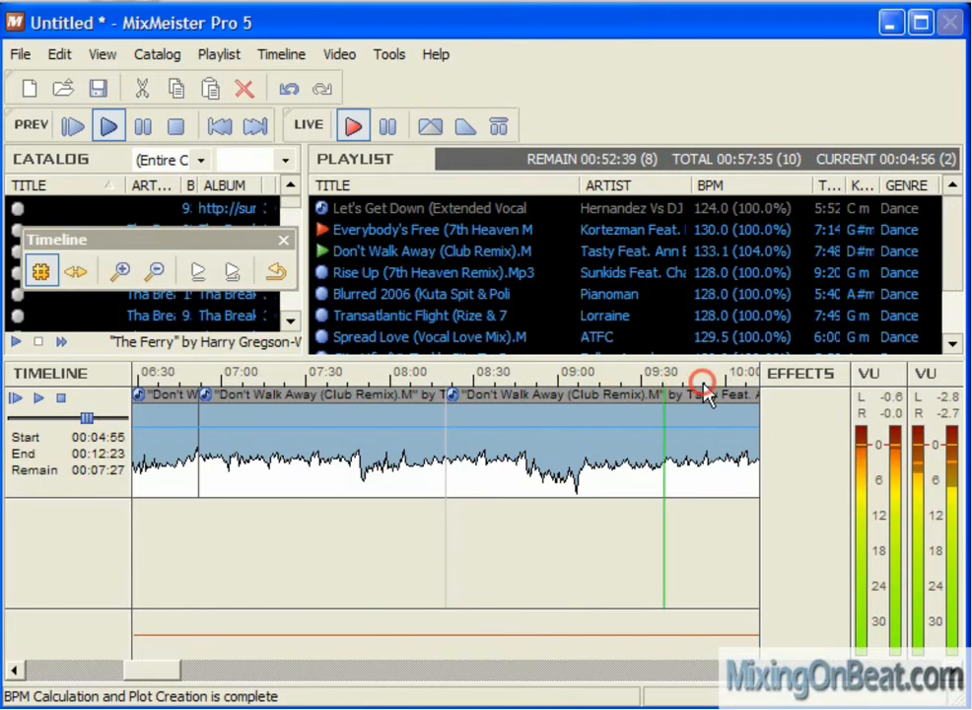
pyautogui.doubleClick(667, 440)
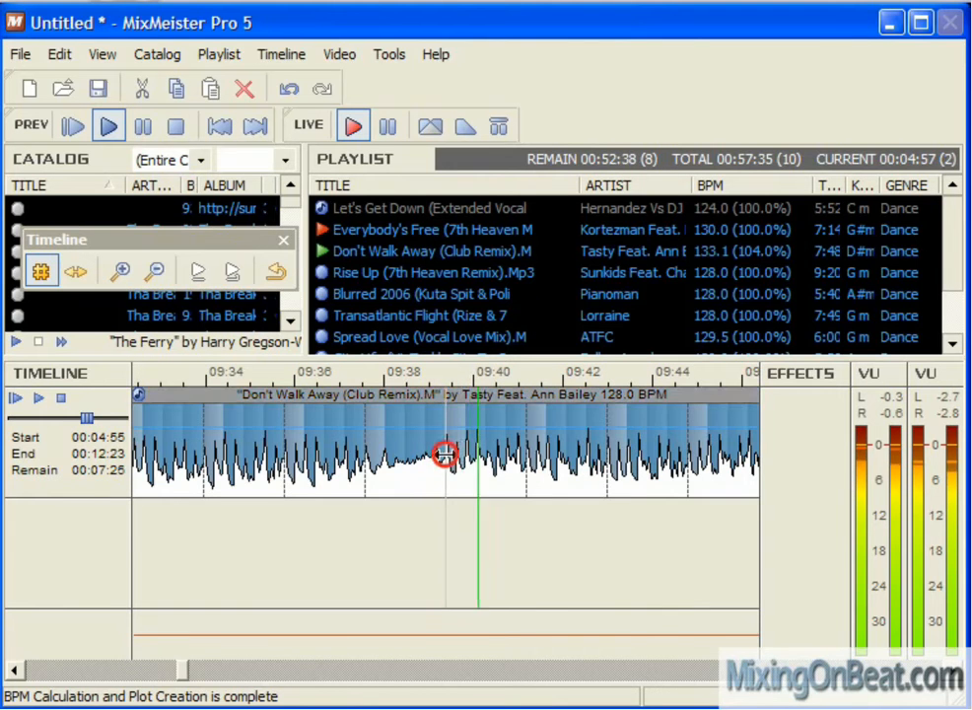
pyautogui.scroll(-5, 453, 451)
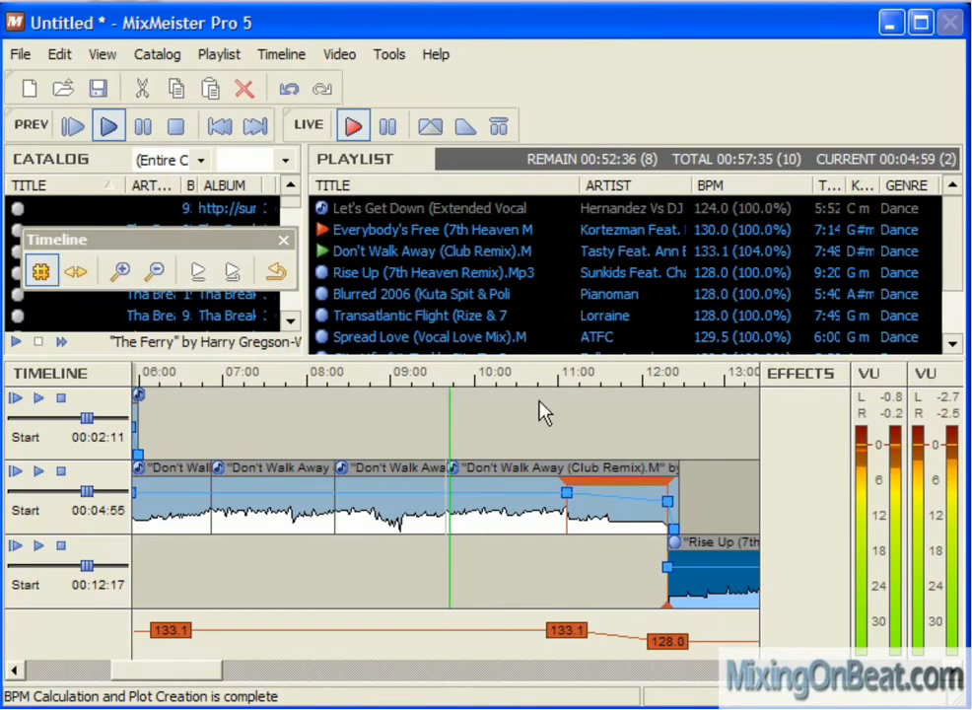
# - Preview "Don't Walk Away" between about 10:30 and 10:47, and split the segment on the beat at about 10:37
pyautogui.doubleClick(542, 482)
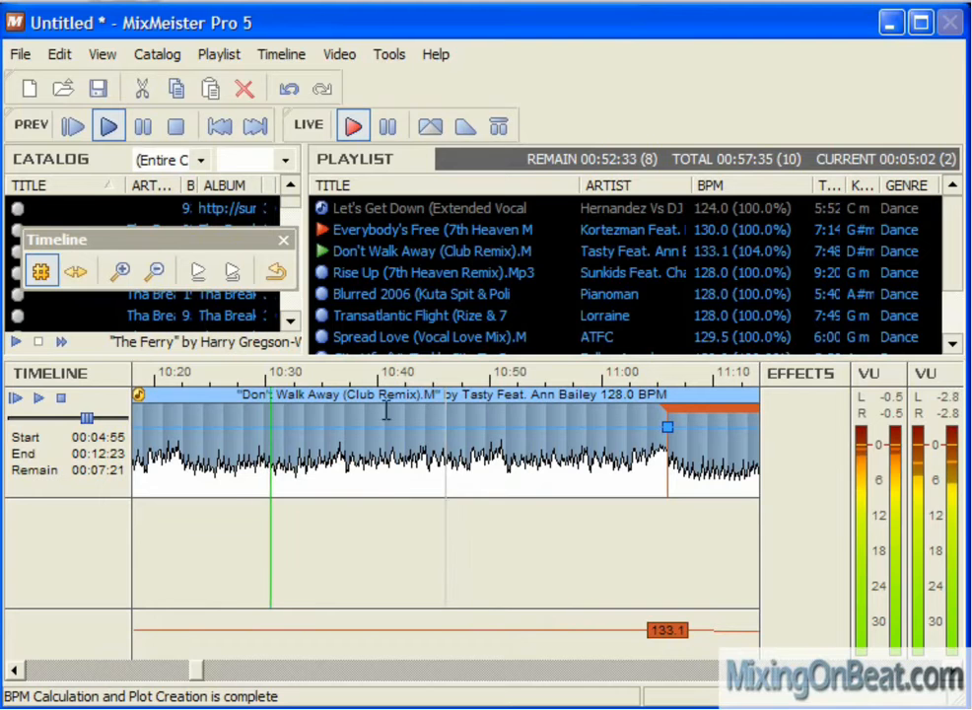
pyautogui.click(452, 378)
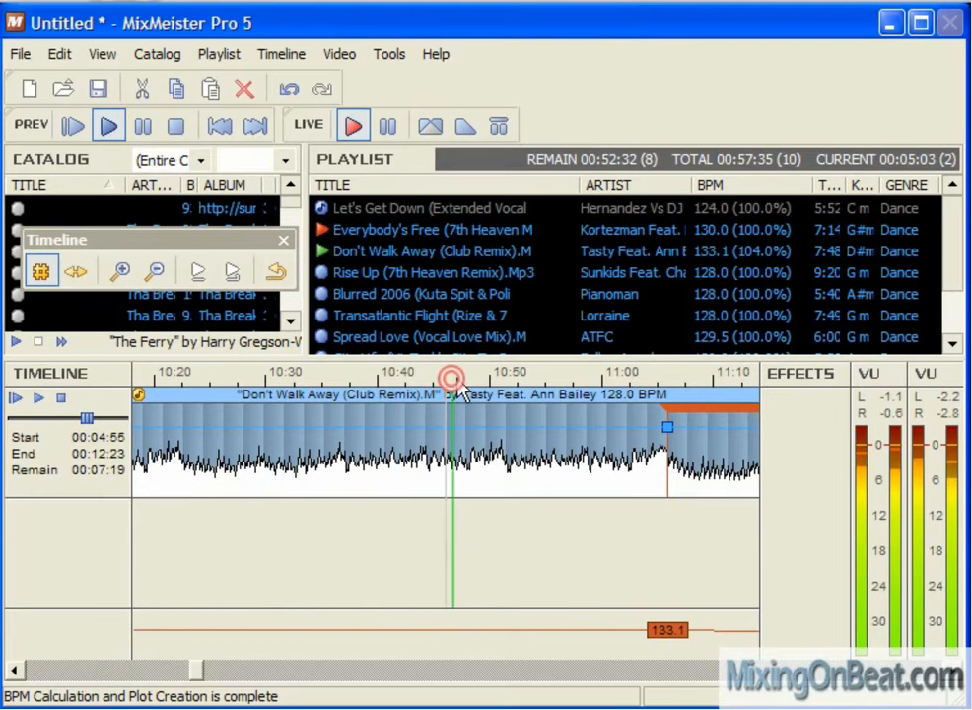
pyautogui.click(348, 375)
pyautogui.doubleClick(397, 436)
pyautogui.click(184, 381)
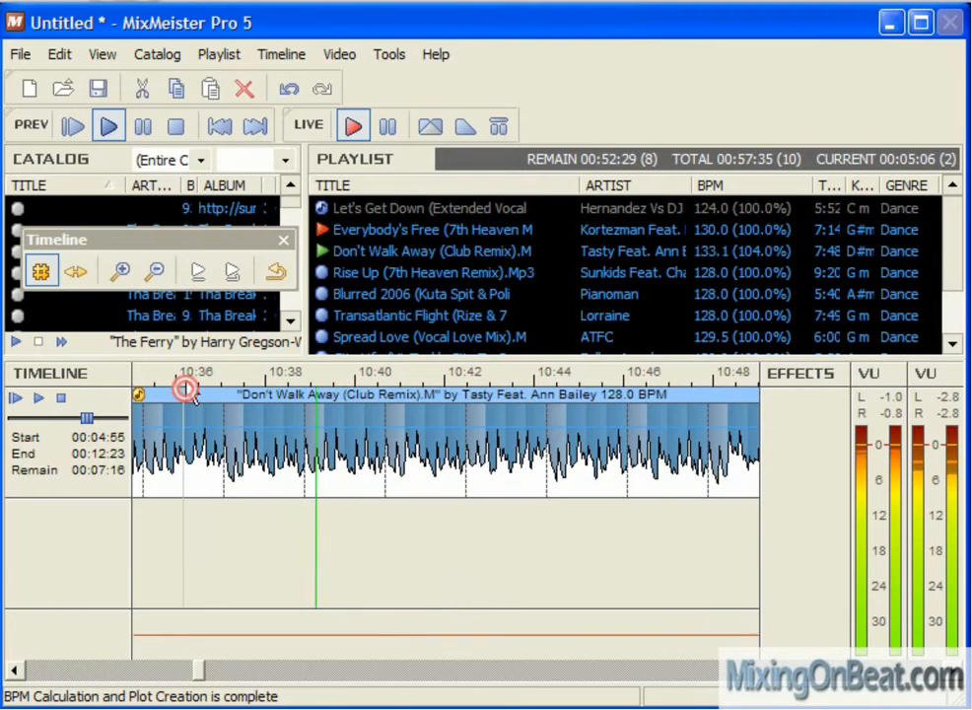
pyautogui.doubleClick(226, 441)
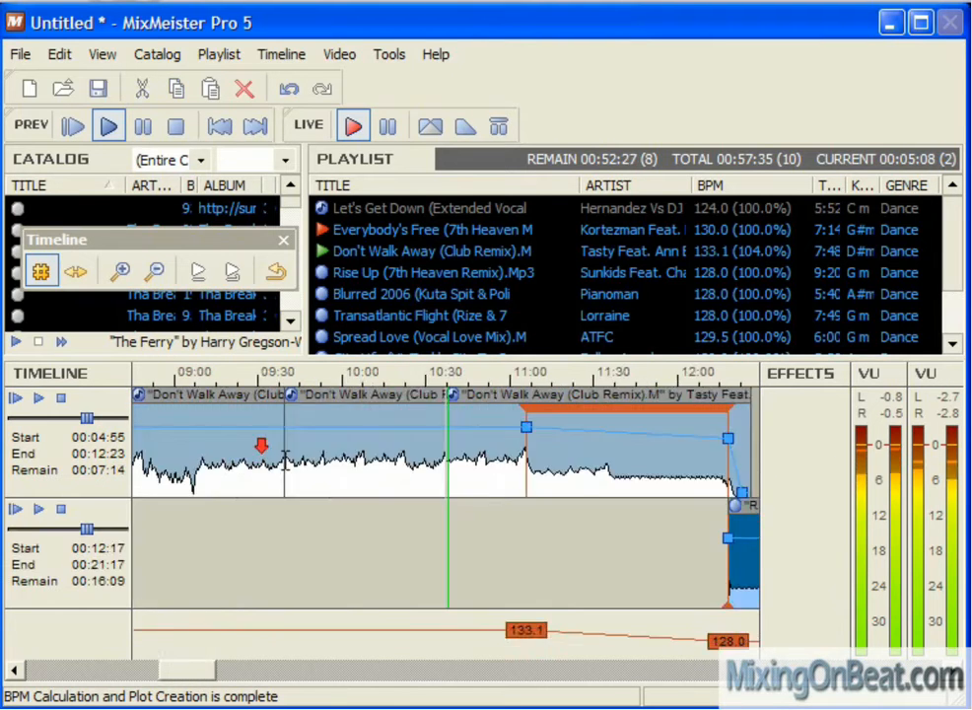
# - Preview each remaining song on the timeline, from "Rise Up" to the last track, to compare candidates for the fourth track
pyautogui.click(426, 376)
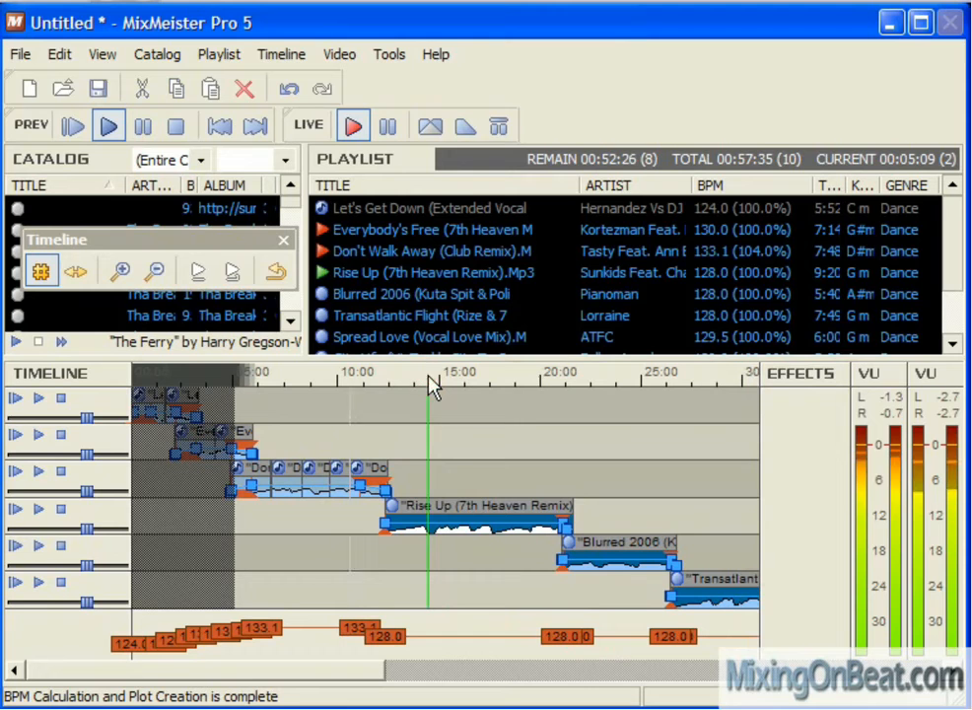
pyautogui.click(617, 381)
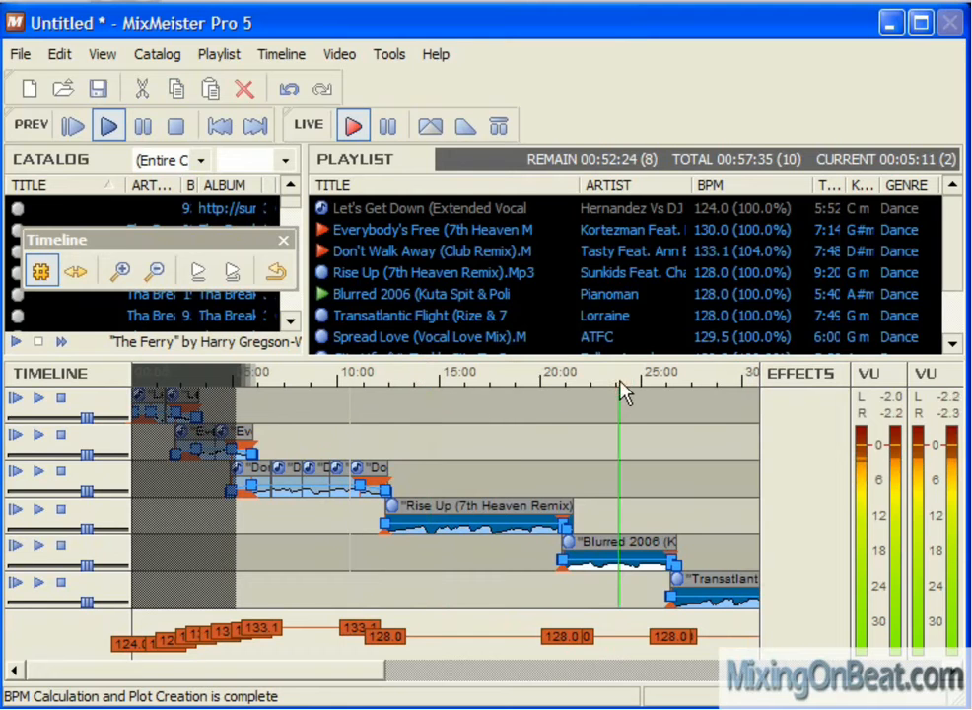
pyautogui.click(714, 377)
pyautogui.scroll(-1, 696, 386)
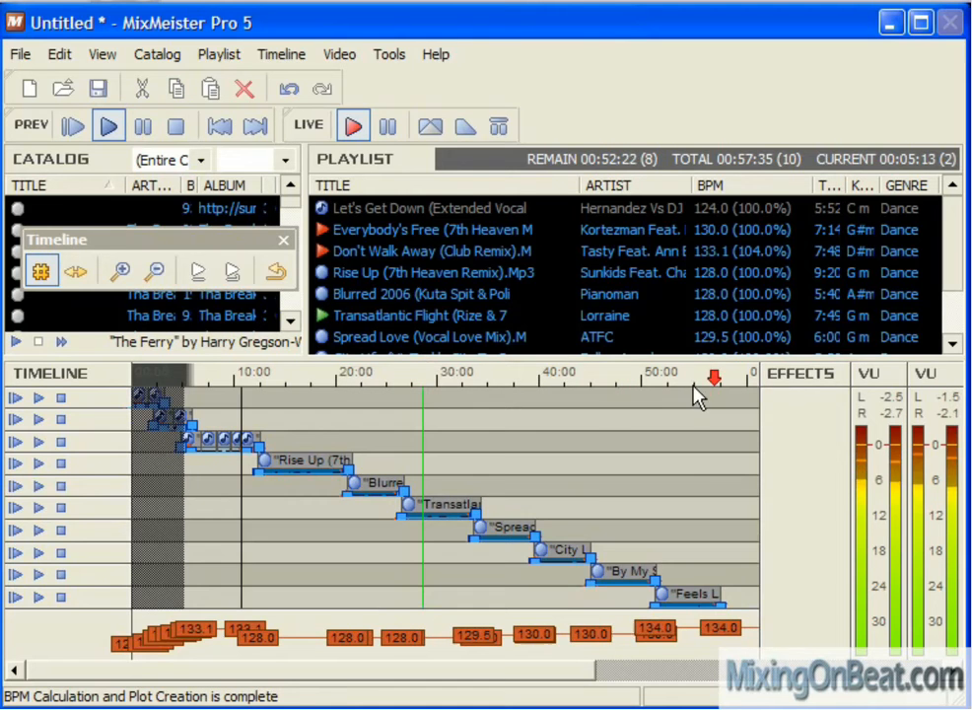
pyautogui.click(503, 375)
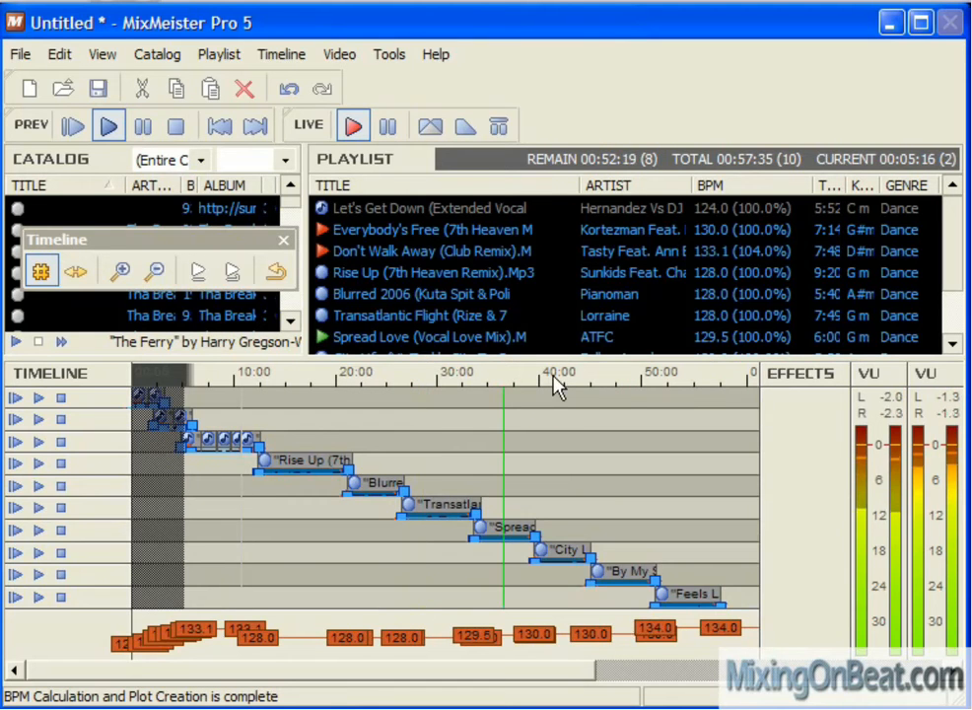
pyautogui.click(557, 379)
pyautogui.click(618, 375)
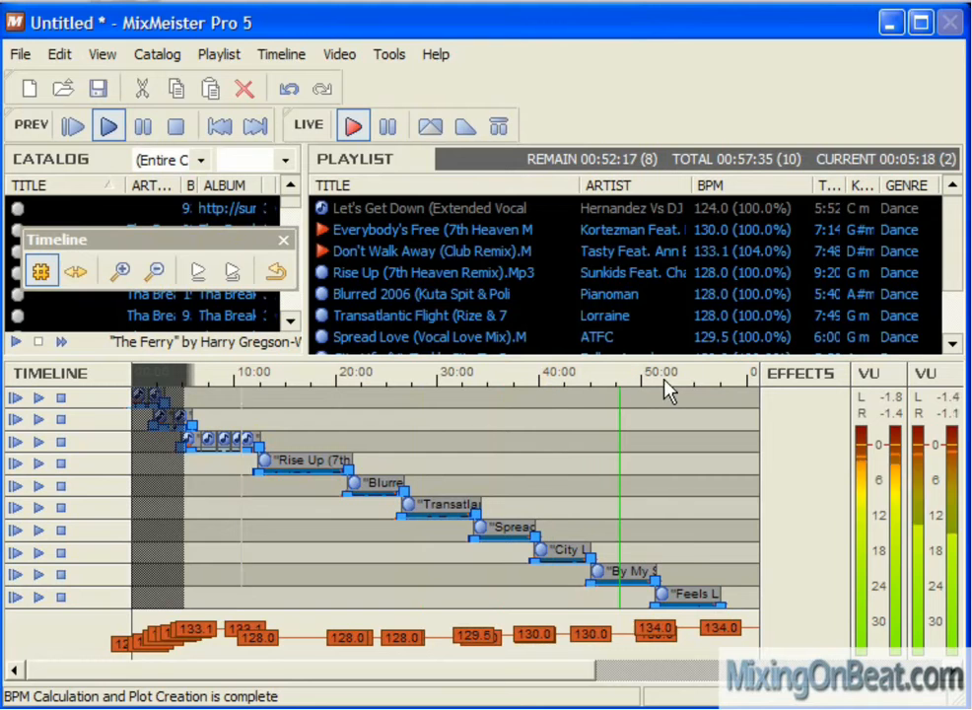
pyautogui.click(678, 380)
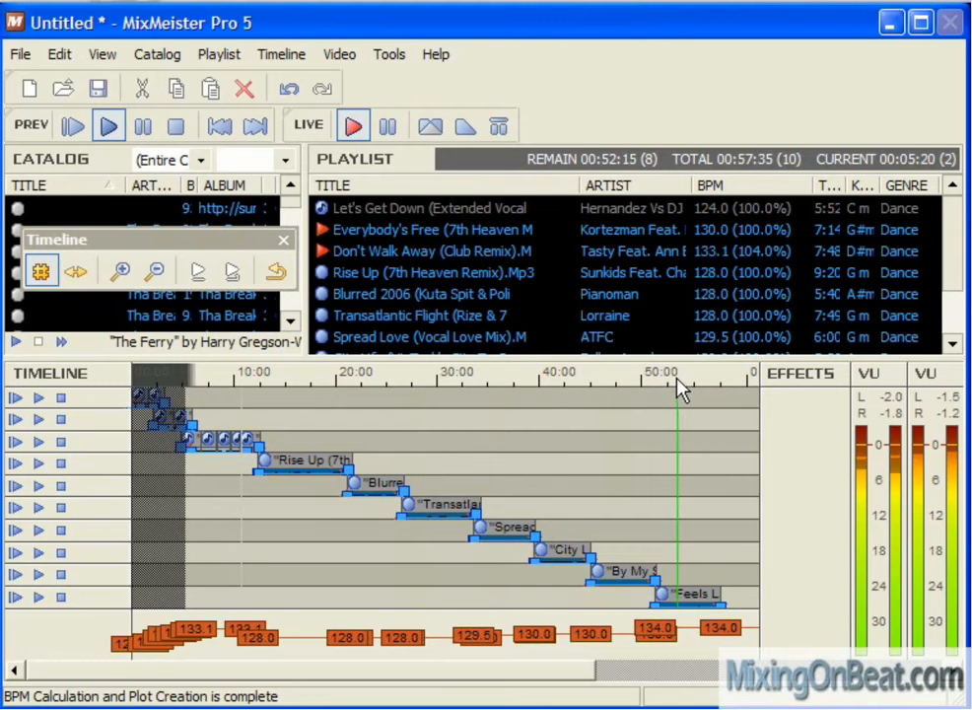
pyautogui.click(305, 371)
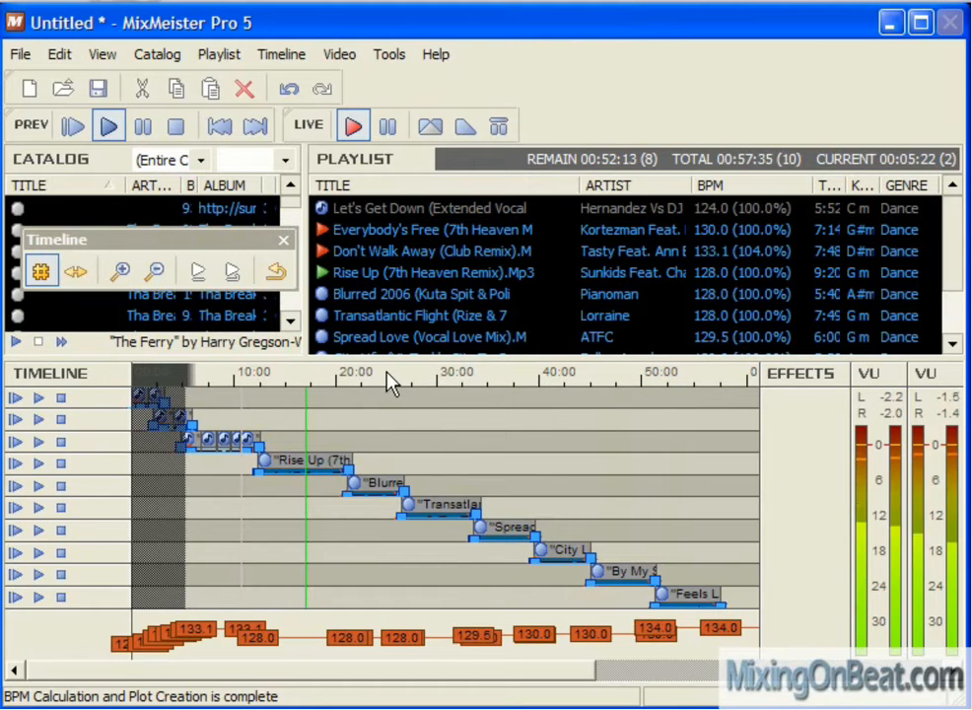
pyautogui.click(375, 373)
# - Move "Blurred 2006" above "Rise Up" in the playlist so it follows "Don't Walk Away"
pyautogui.doubleClick(358, 461)
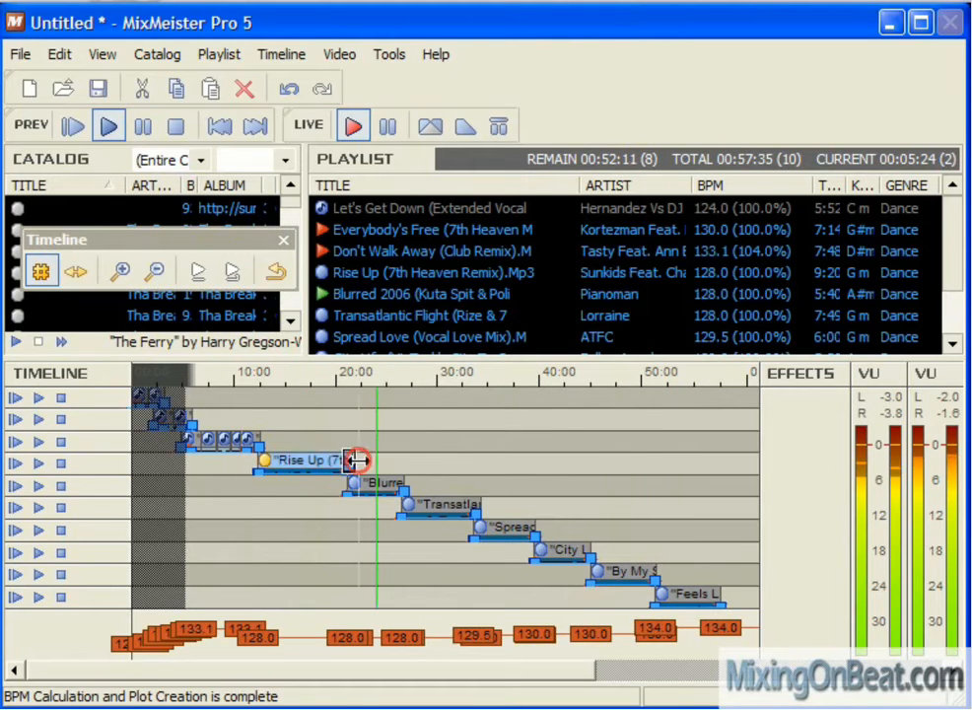
pyautogui.click(453, 484)
pyautogui.moveTo(334, 299); pyautogui.dragTo(351, 282)
# - Switch "Blurred 2006" from Standard Mixing to Beat Mixing
pyautogui.doubleClick(262, 521)
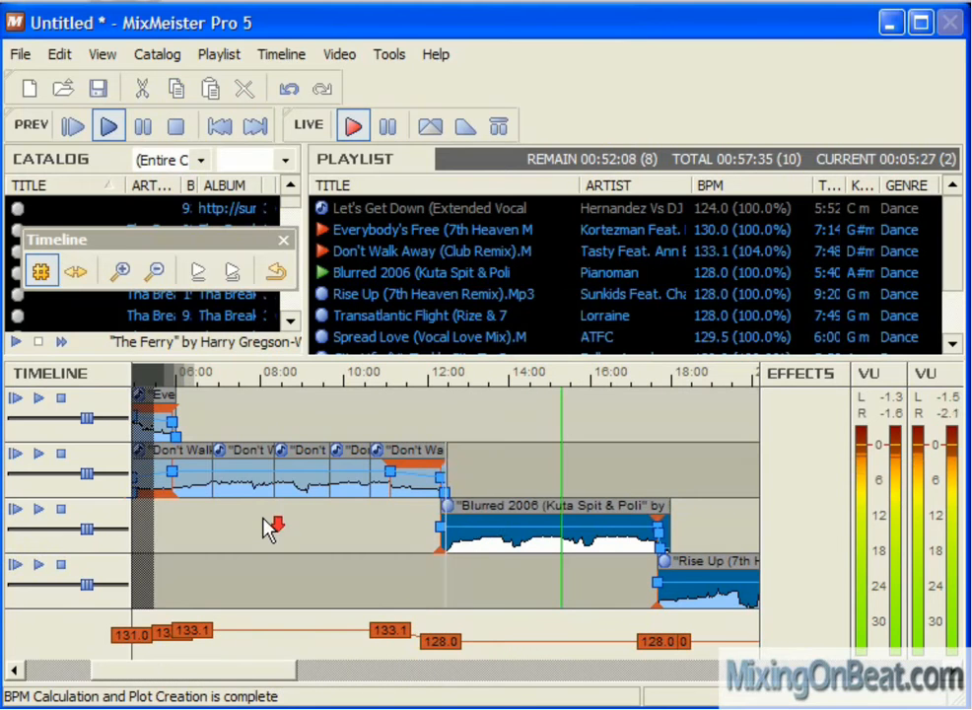
pyautogui.rightClick(481, 532)
pyautogui.click(602, 124)
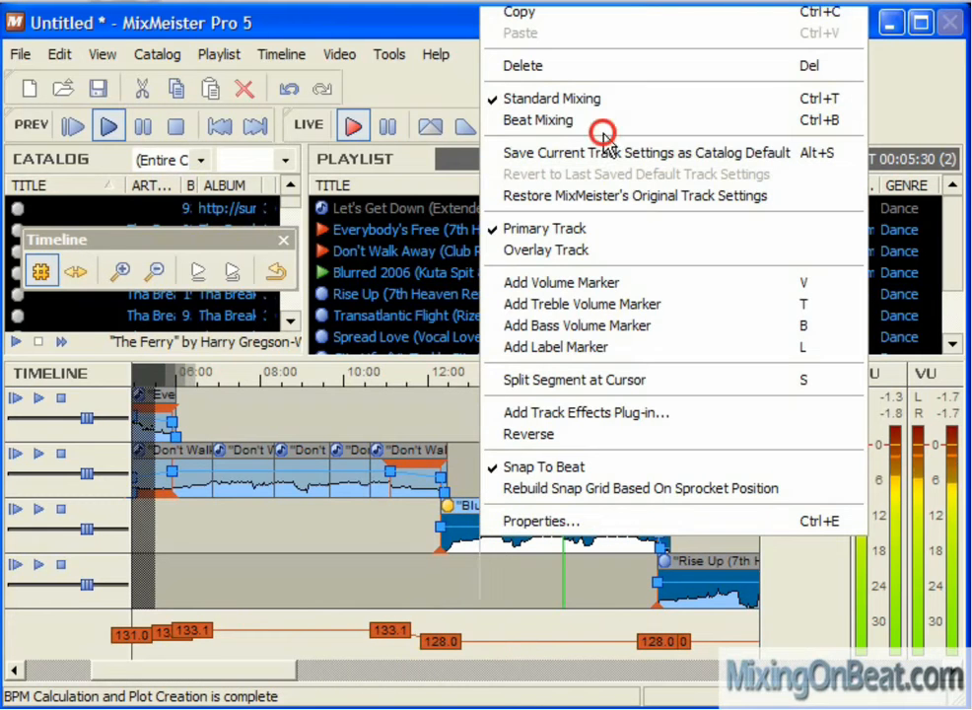
# - Extend the intro range of "Blurred 2006" to match the full outro of "Don't Walk Away", so the track starts at about 11:04
pyautogui.doubleClick(446, 530)
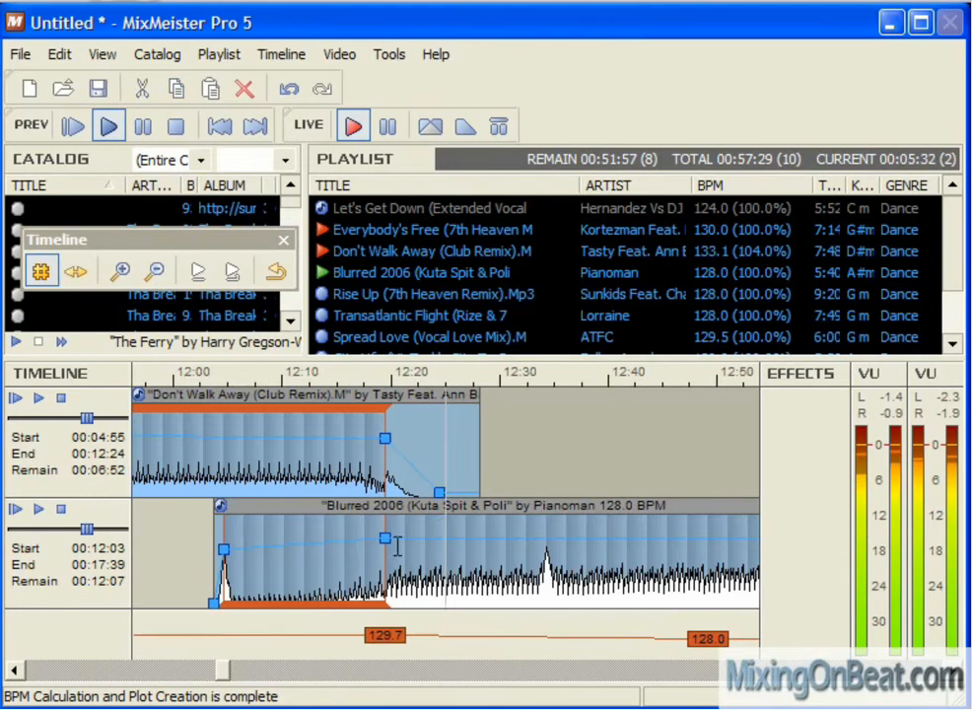
pyautogui.click(284, 553)
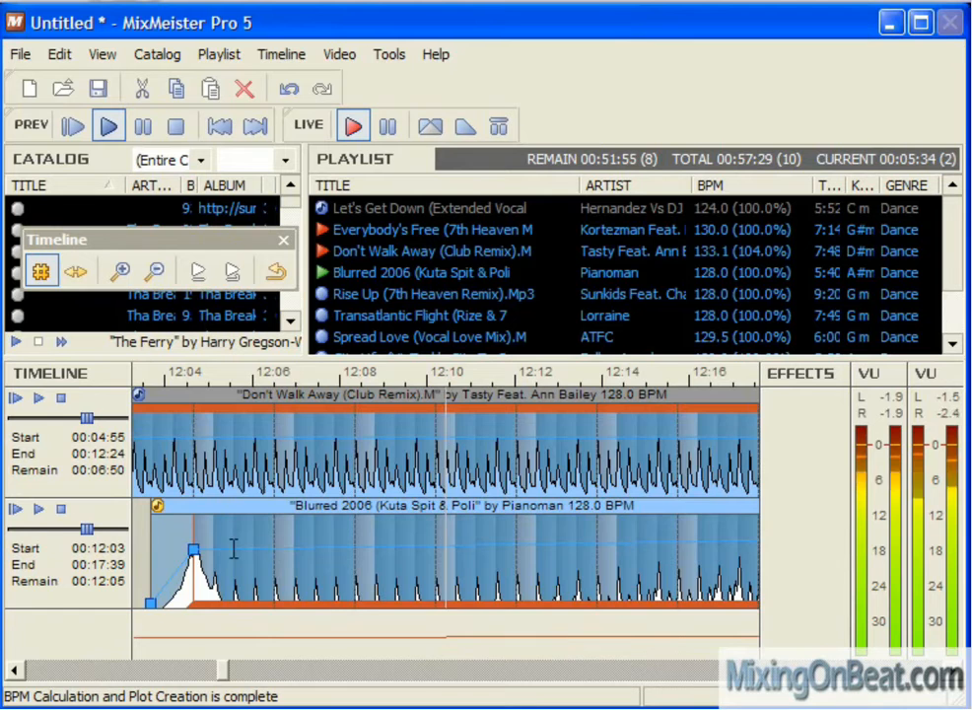
pyautogui.scroll(1, 236, 548)
pyautogui.scroll(-3, 335, 562)
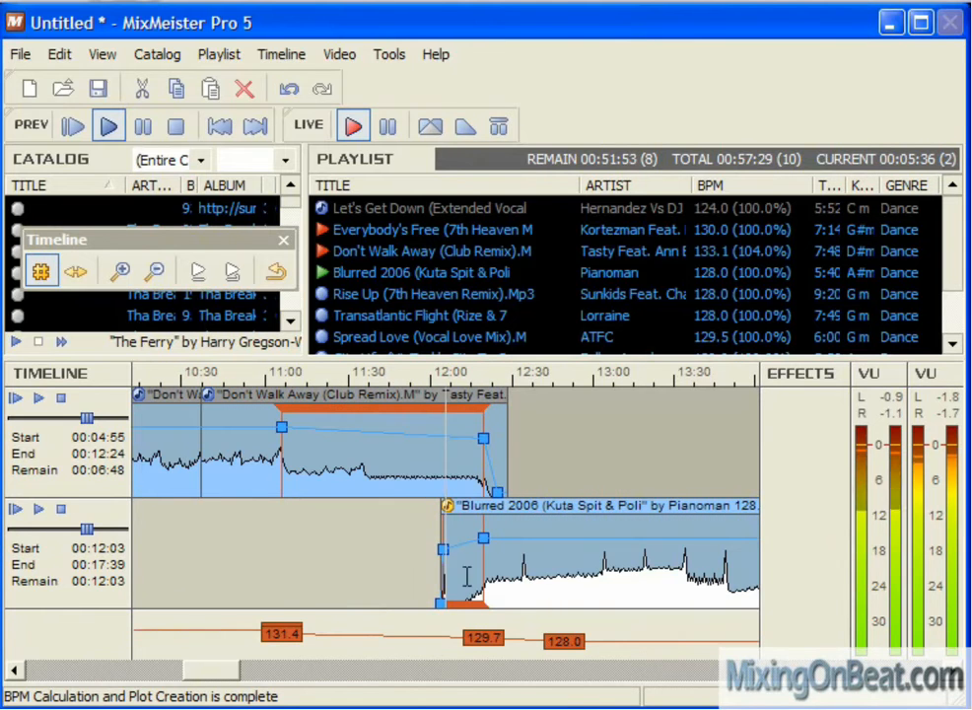
pyautogui.moveTo(482, 570); pyautogui.dragTo(644, 569)
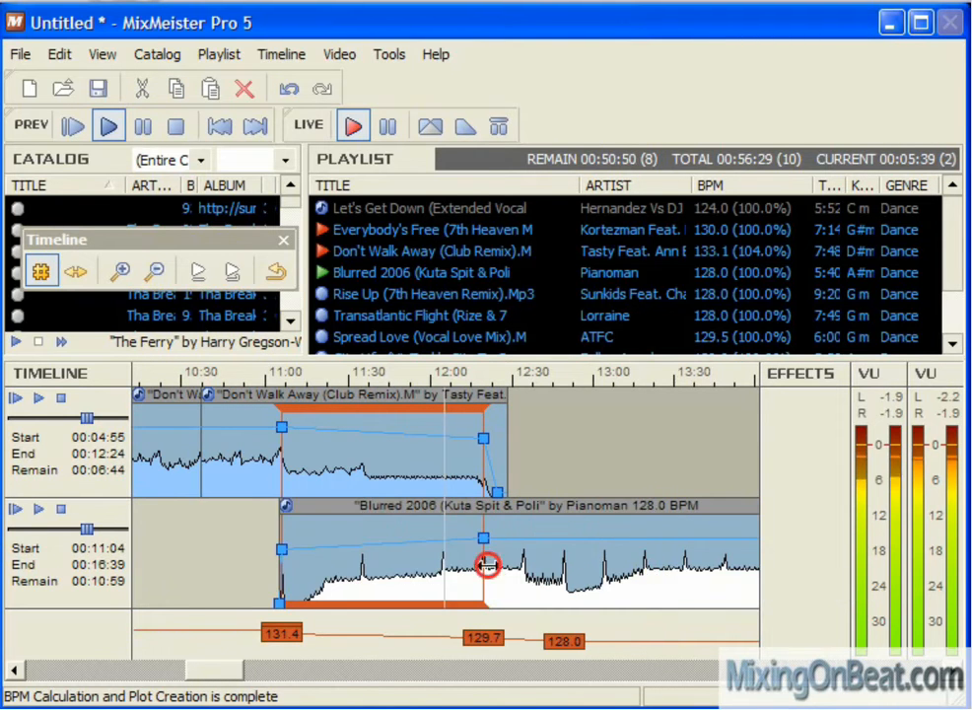
# - Fine-tune the overlap start of "Blurred 2006" with "Don't Walk Away" at about 11:06 with timeline snapping off, and turn snapping back on
pyautogui.scroll(3, 487, 564)
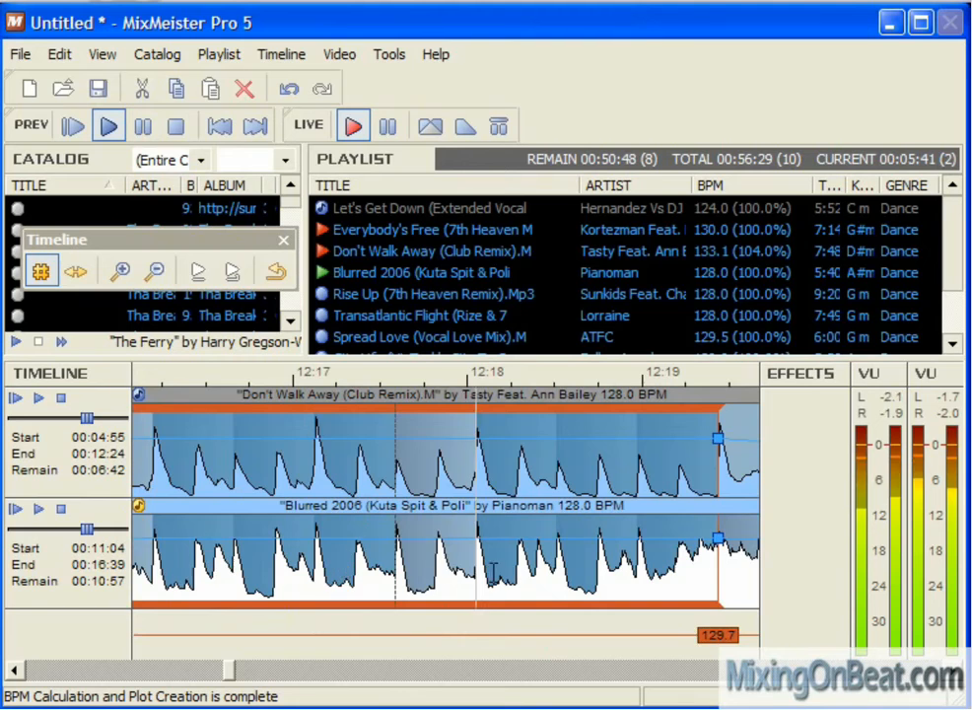
pyautogui.scroll(2, 492, 572)
pyautogui.scroll(-6, 461, 572)
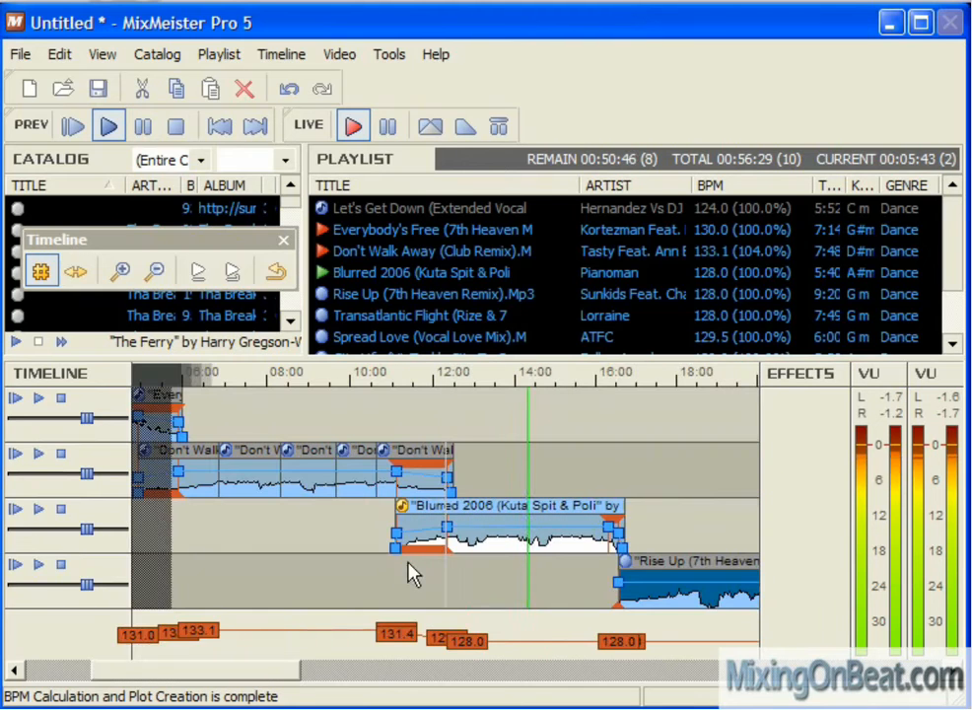
pyautogui.scroll(6, 404, 532)
pyautogui.scroll(-1, 314, 538)
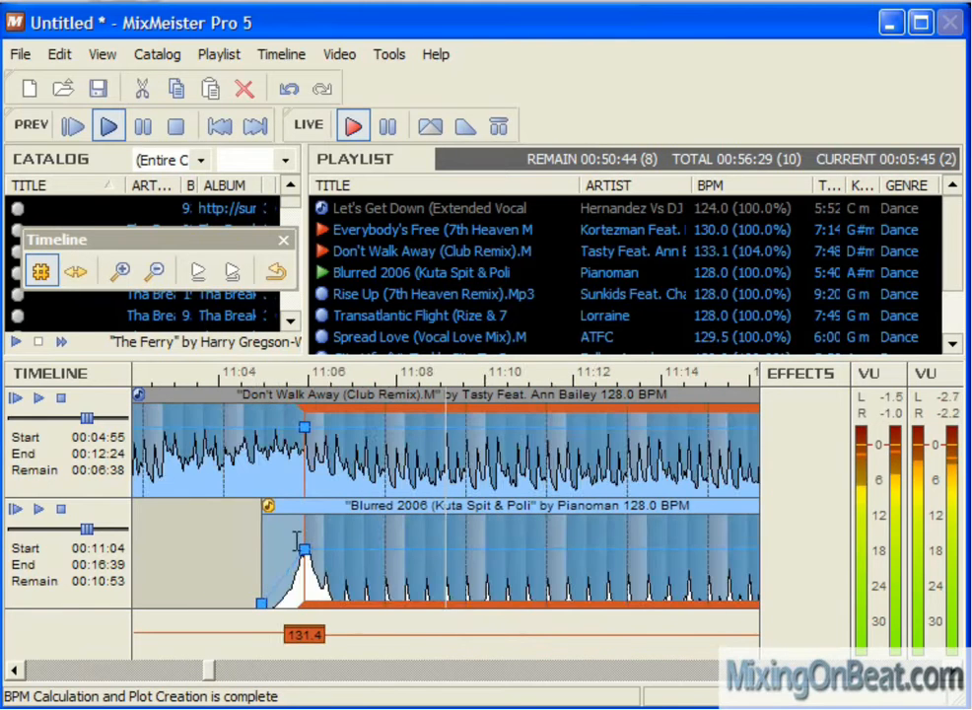
pyautogui.scroll(3, 377, 548)
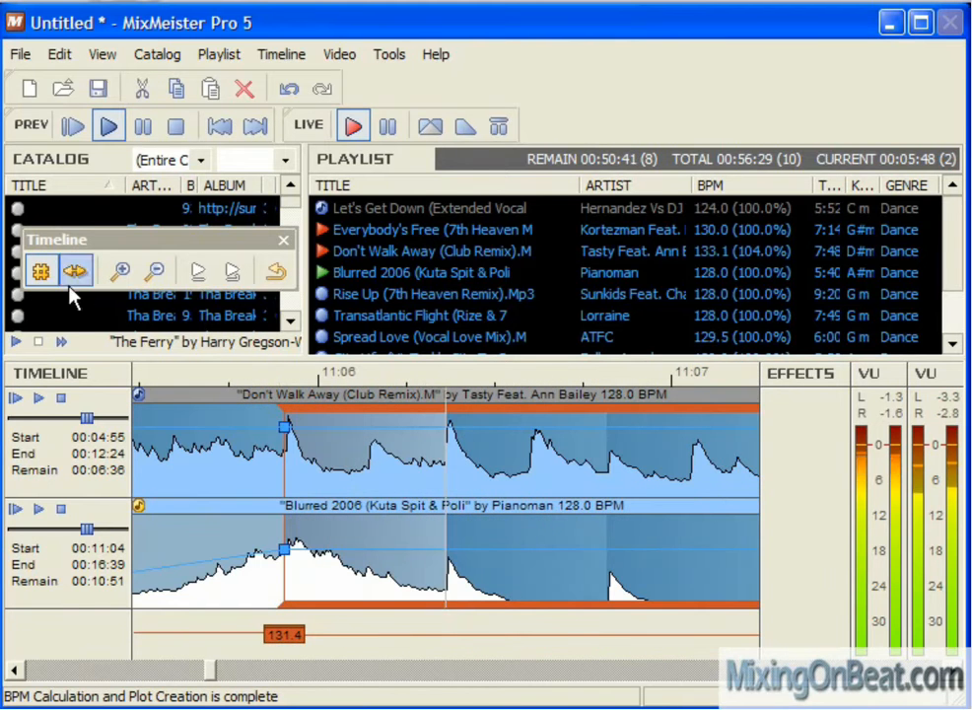
pyautogui.click(256, 584)
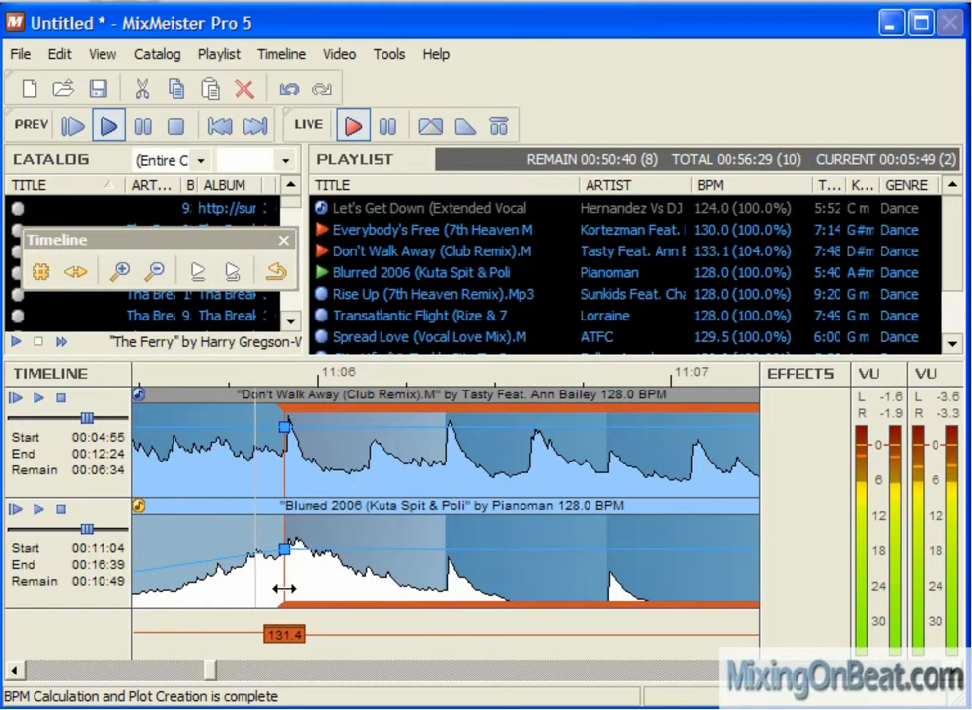
pyautogui.click(287, 589)
pyautogui.moveTo(291, 589); pyautogui.dragTo(284, 589)
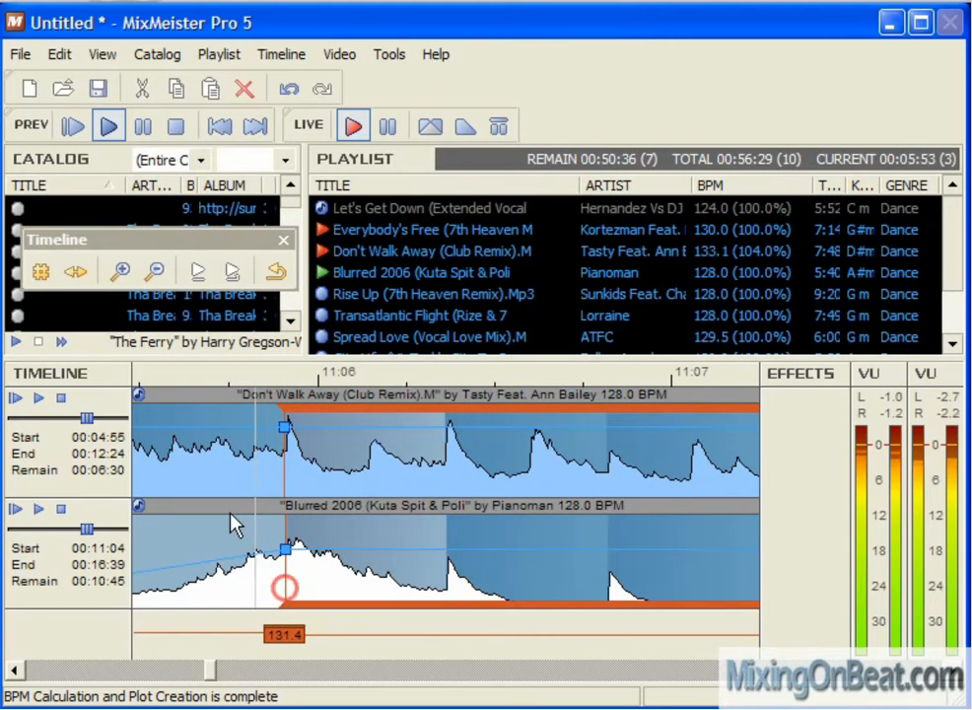
pyautogui.click(39, 272)
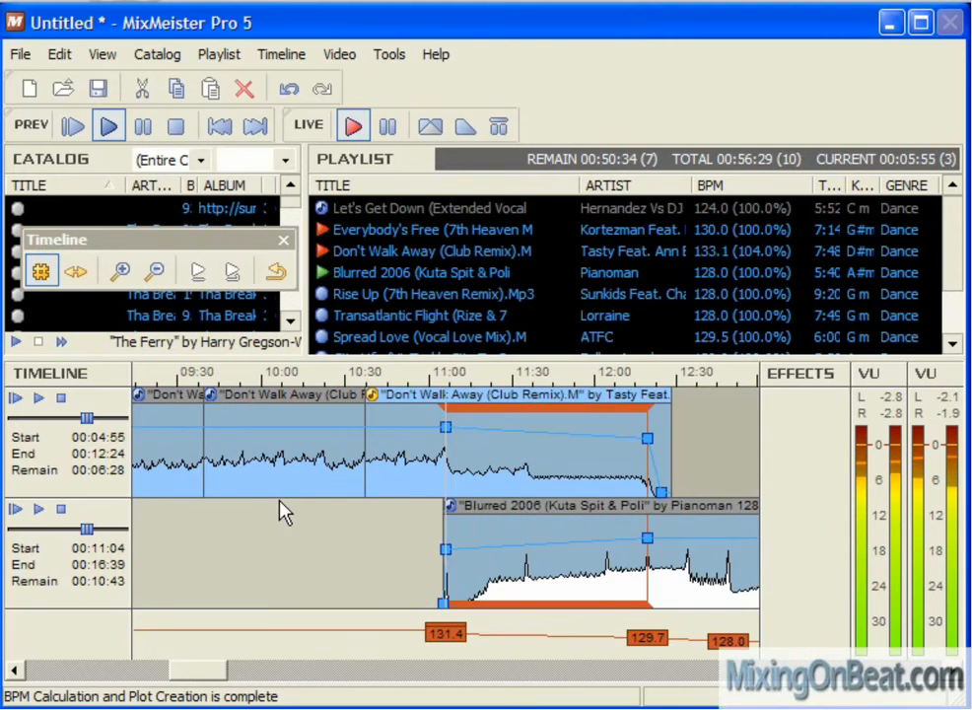
# - Delete the three middle segments of "Don't Walk Away", leaving only its first and last segments
pyautogui.click(309, 478)
pyautogui.scroll(2, 321, 479)
pyautogui.click(425, 509)
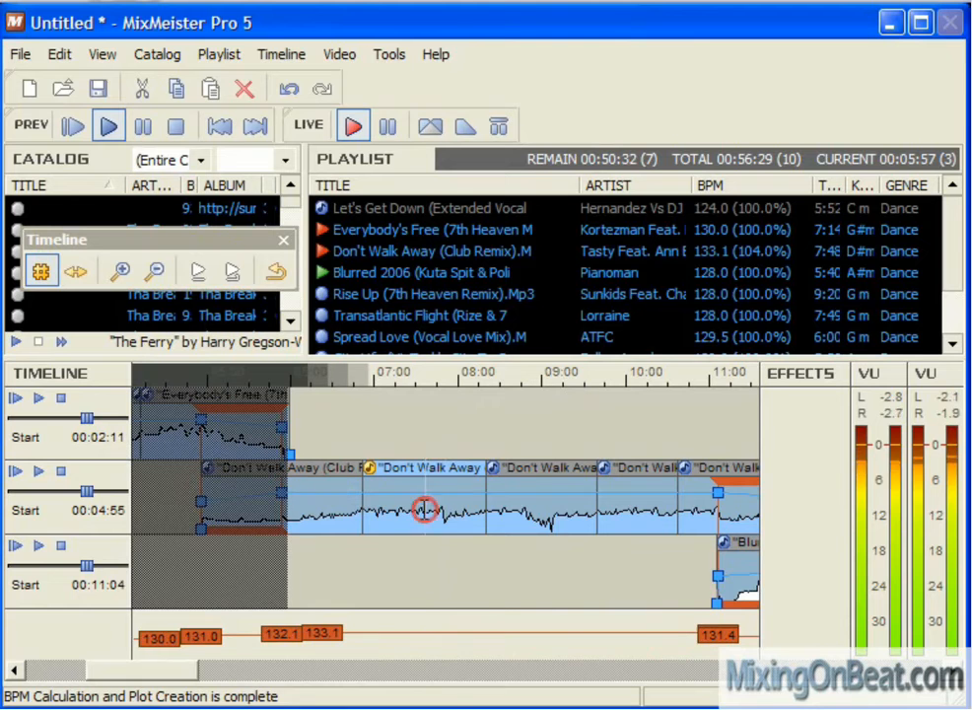
pyautogui.click(412, 502)
pyautogui.press('Delete')
pyautogui.click(394, 473)
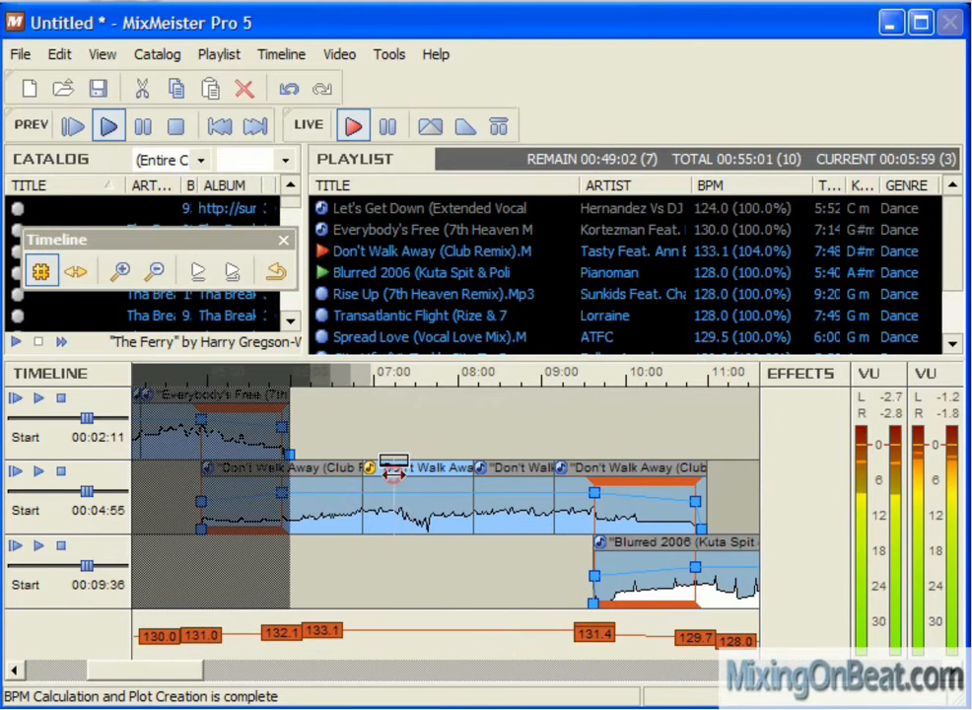
pyautogui.press('Delete')
pyautogui.click(394, 474)
pyautogui.press('Delete')
# - Preview the join between the two remaining segments of "Don't Walk Away"
pyautogui.click(382, 467)
pyautogui.scroll(2, 399, 470)
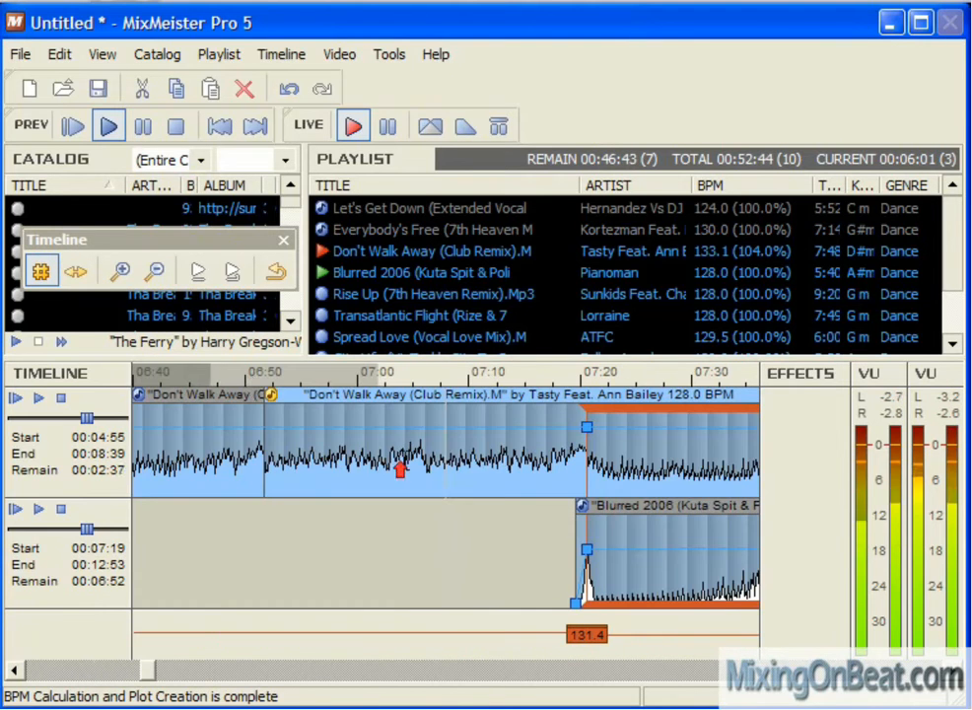
pyautogui.click(256, 374)
pyautogui.scroll(-2, 254, 390)
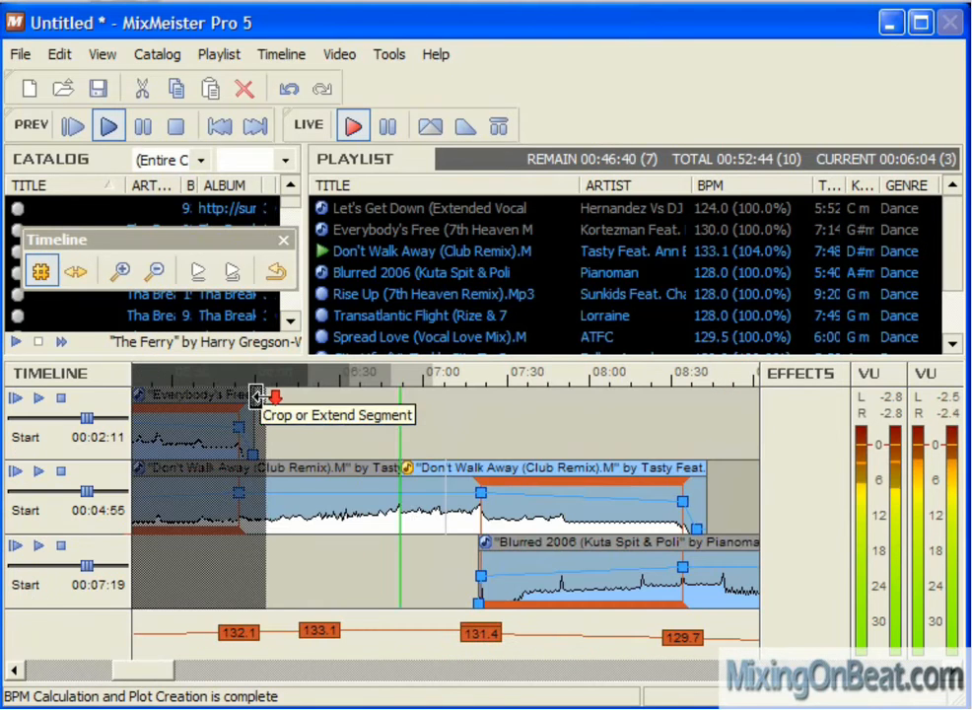
# - Turn off Play at Original BPM for "Blurred 2006" and set its average playback BPM to 130
pyautogui.click(383, 279)
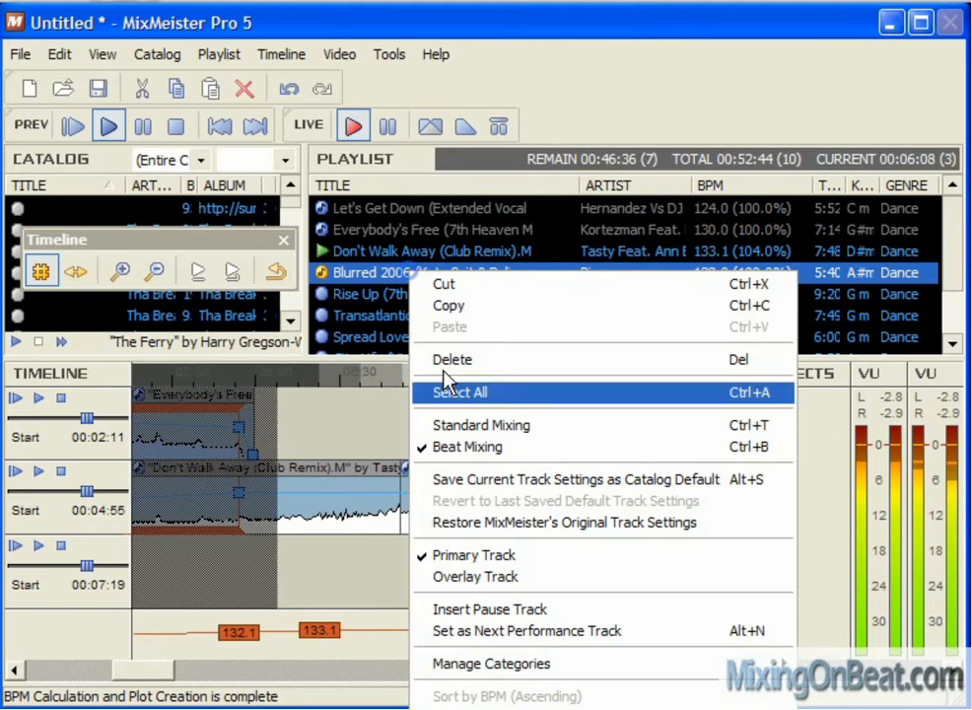
pyautogui.rightClick(408, 273)
pyautogui.click(483, 708)
pyautogui.click(499, 333)
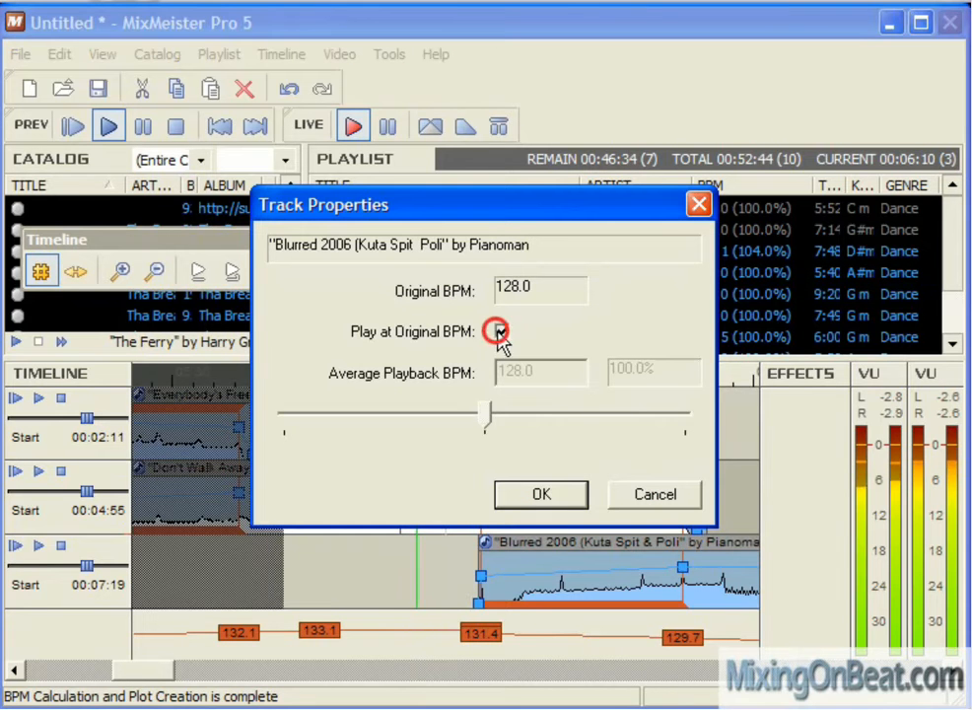
pyautogui.click(548, 363)
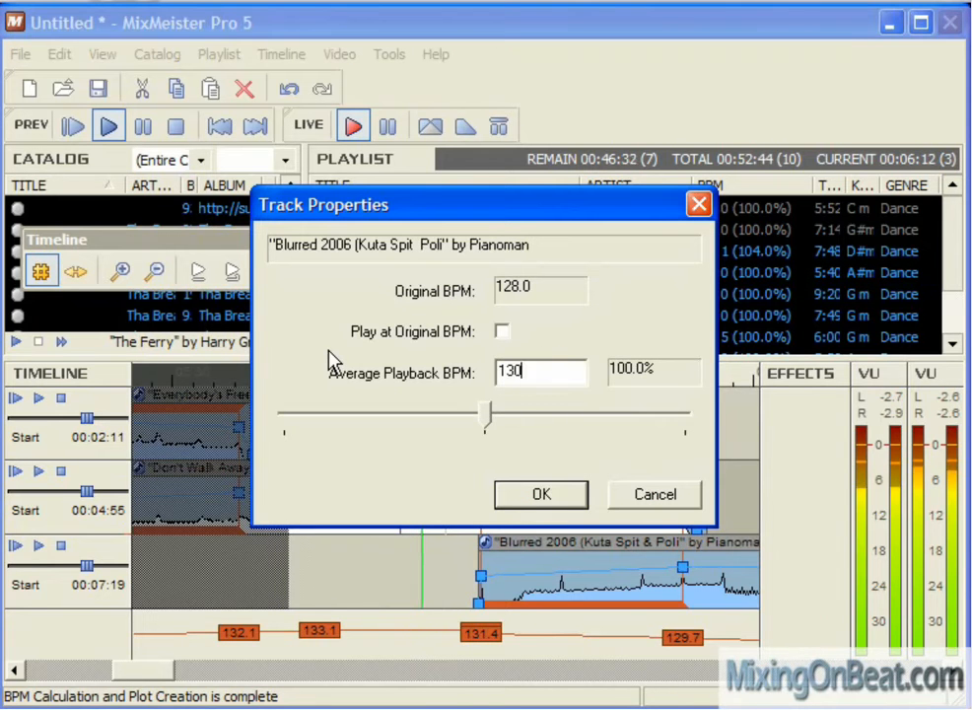
pyautogui.write('130')
pyautogui.press('Return')
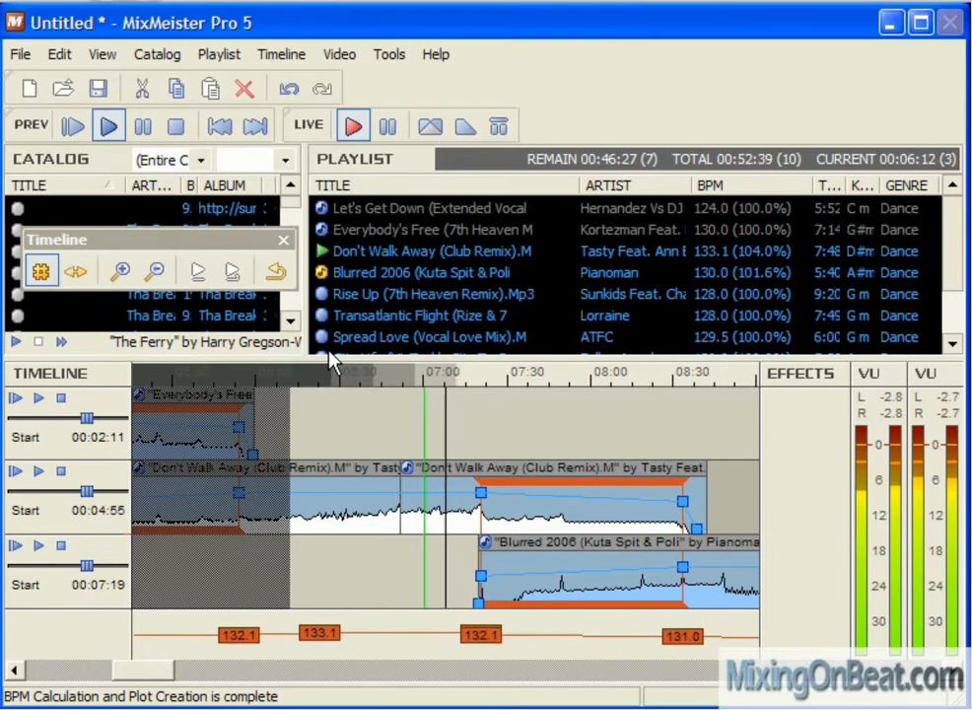
# - Set the average playback BPM of "Blurred 2006" to 134
pyautogui.rightClick(416, 275)
pyautogui.click(493, 707)
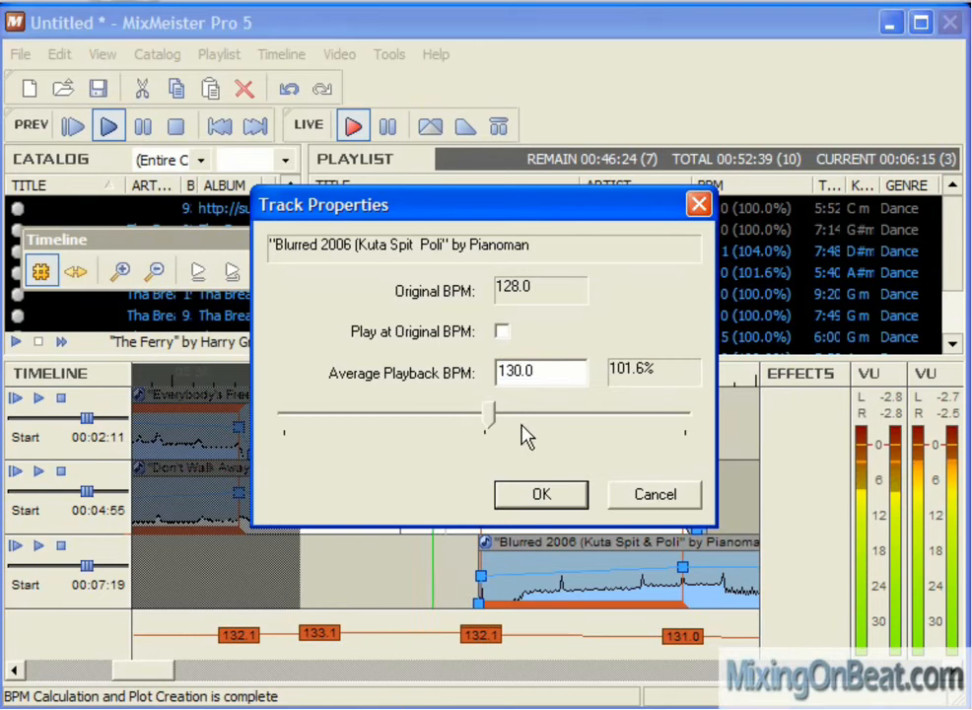
pyautogui.moveTo(549, 371); pyautogui.dragTo(338, 359)
pyautogui.write('134')
pyautogui.press('Return')
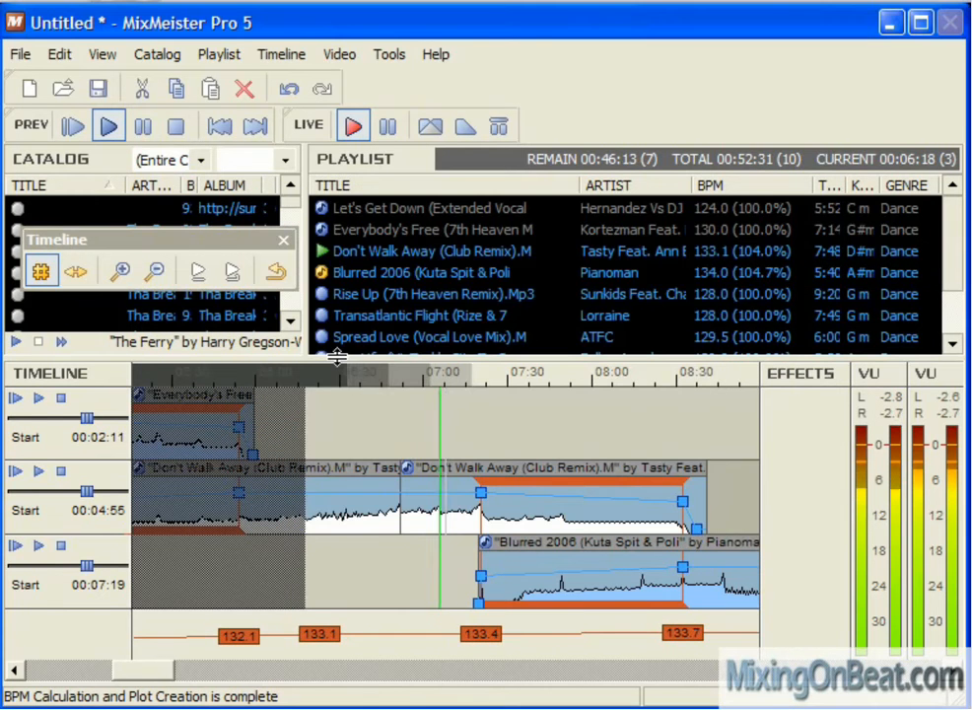
# - Preview the transition from "Don't Walk Away" into "Blurred 2006" at several points of the overlap
pyautogui.click(514, 370)
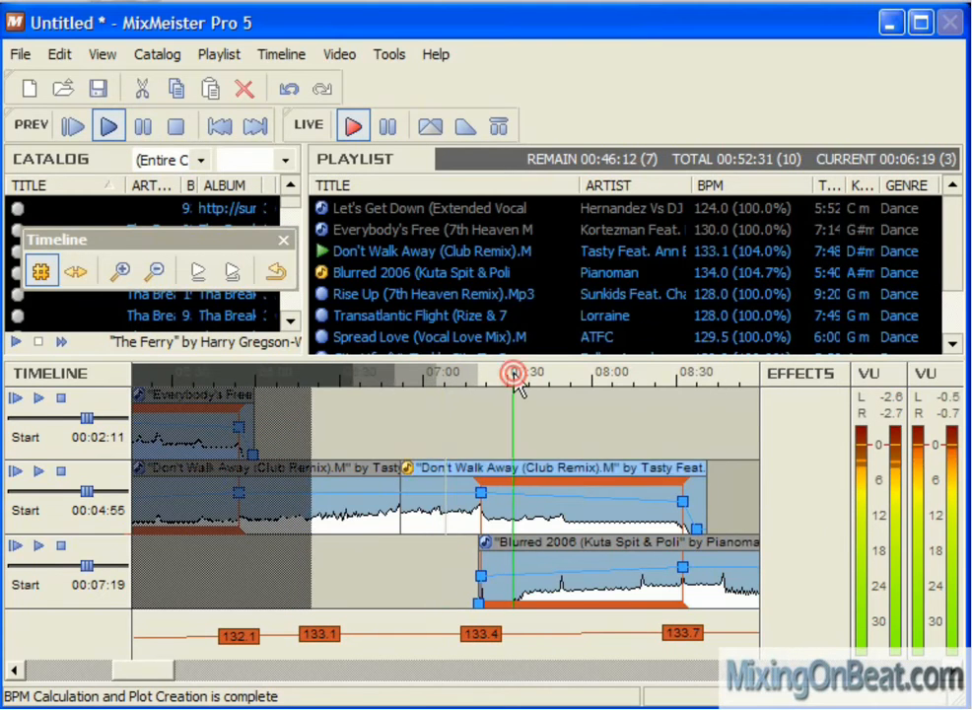
pyautogui.click(602, 459)
pyautogui.press('Up')
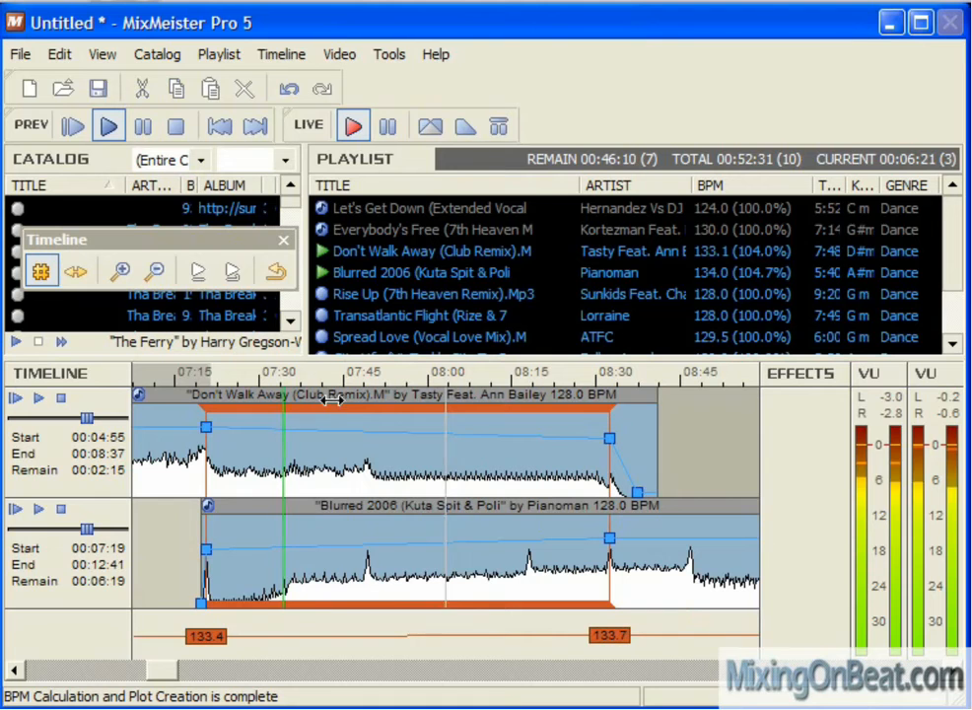
pyautogui.click(365, 375)
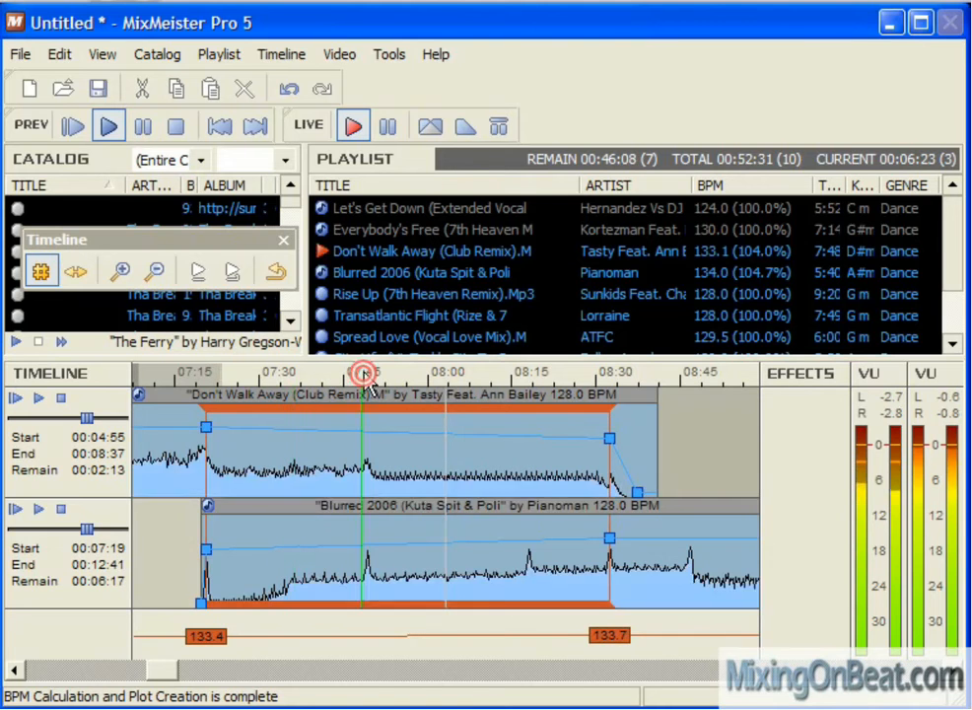
pyautogui.click(451, 492)
pyautogui.press('Up')
pyautogui.press('Down')
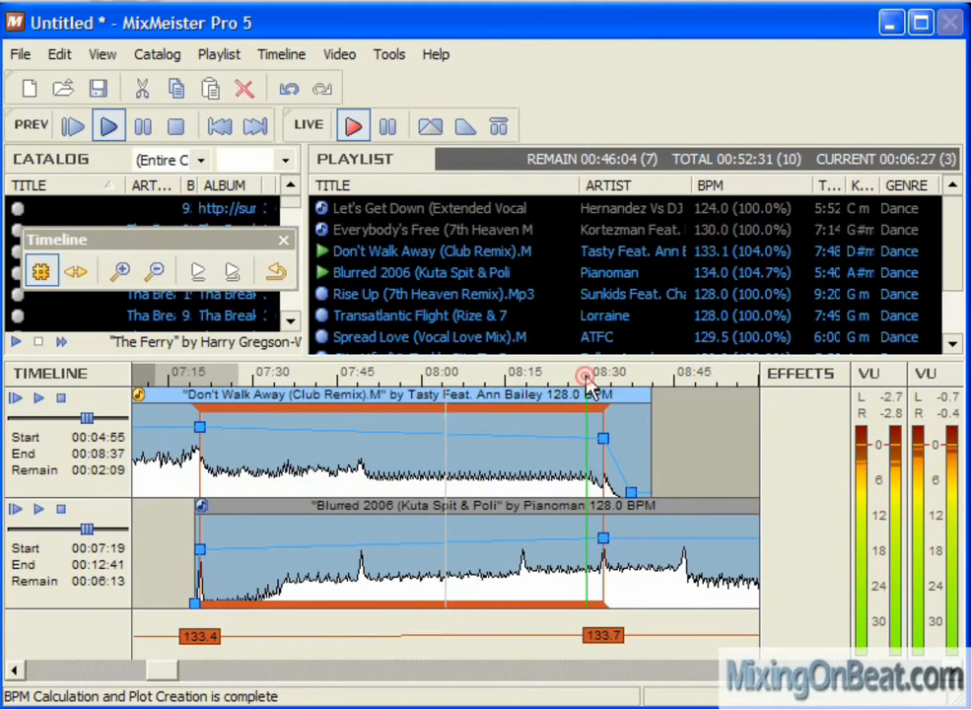
# - Move the outro range of "Blurred 2006" later so it ends on the final beat peak and "Rise Up" starts at about 12:41
pyautogui.press('Down')
pyautogui.press('Up')
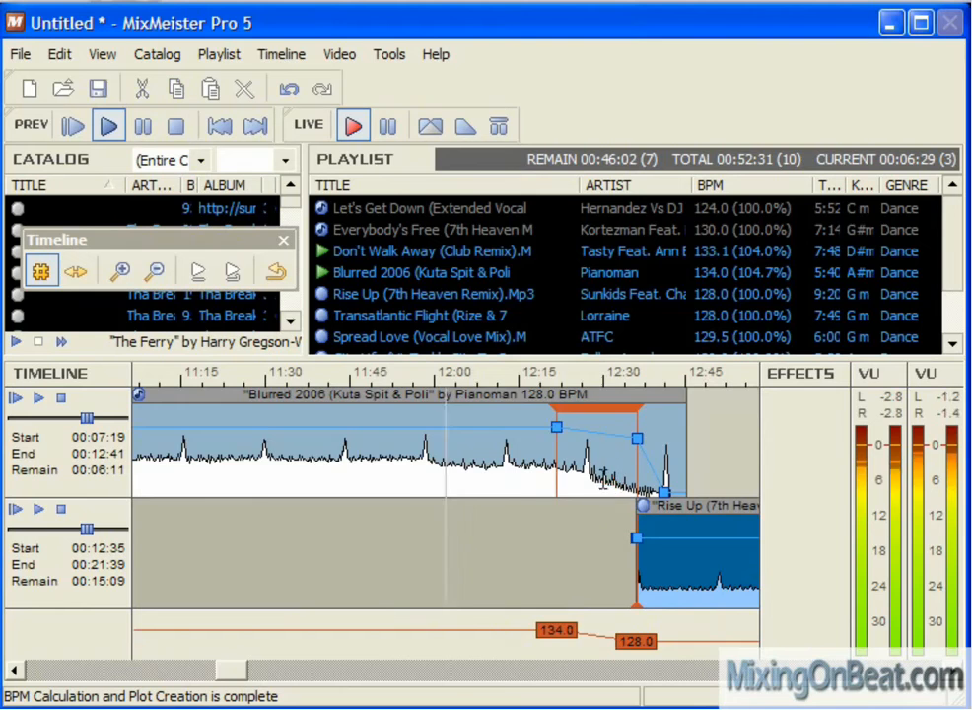
pyautogui.press('Up')
pyautogui.click(360, 441)
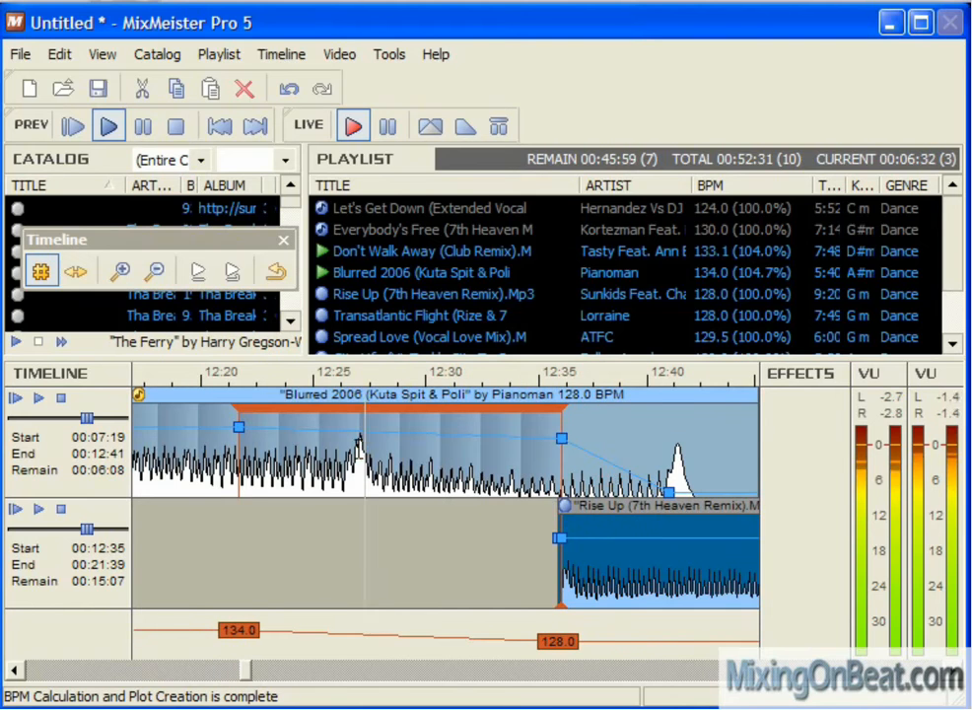
pyautogui.moveTo(361, 408); pyautogui.dragTo(484, 407)
pyautogui.press('Down')
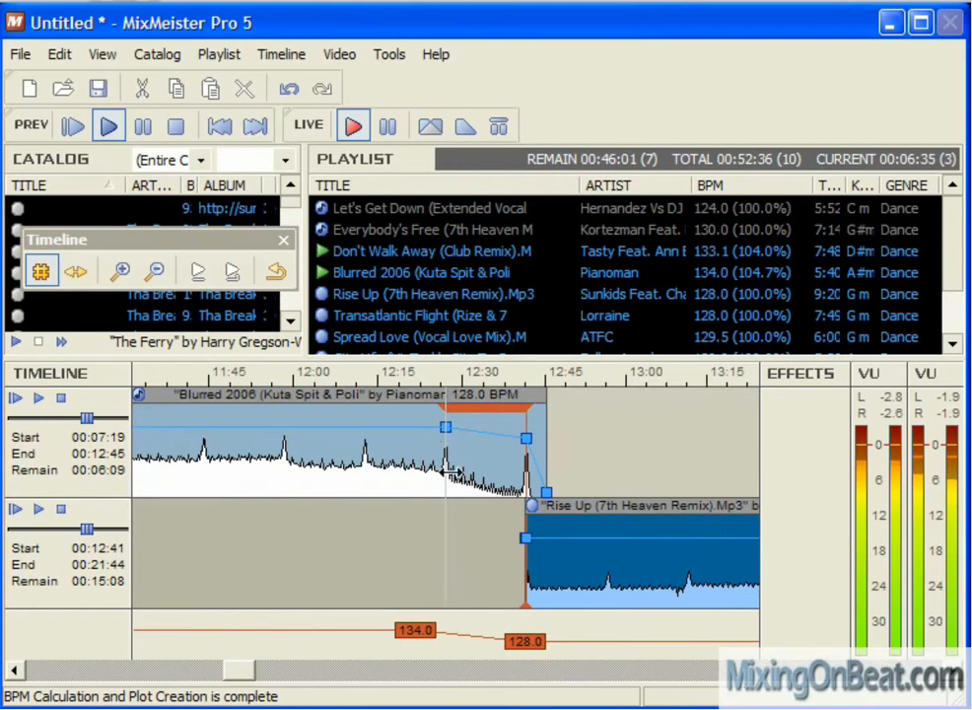
# - Extend the outro range of "Blurred 2006" back so it starts at the peak at about 11:44
pyautogui.moveTo(449, 461); pyautogui.dragTo(202, 458)
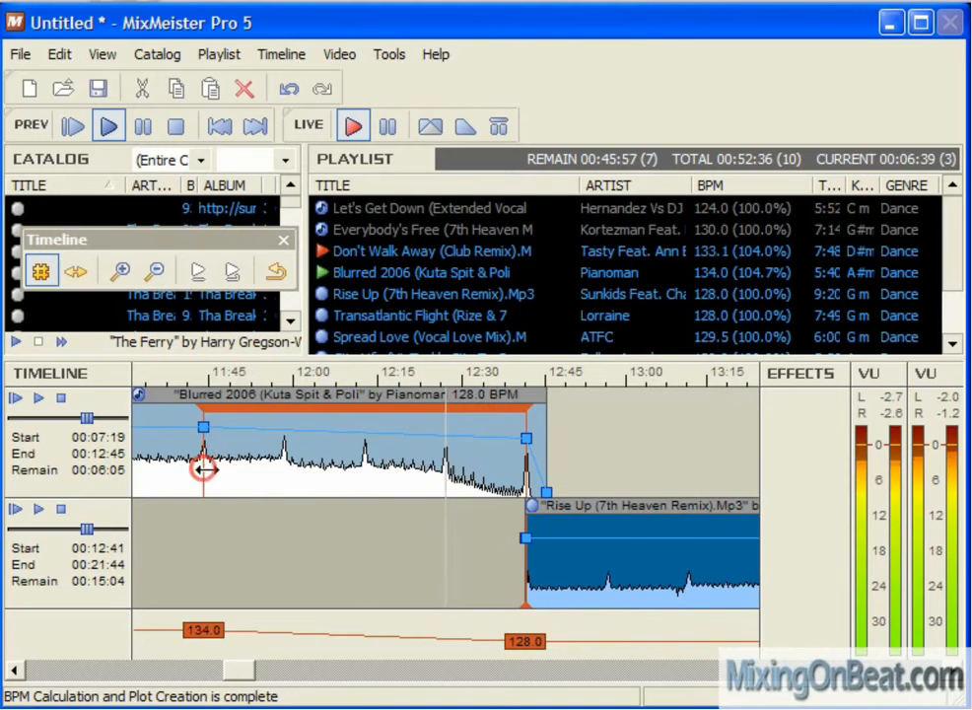
pyautogui.press('Up')
pyautogui.press('Down')
pyautogui.press('Down')
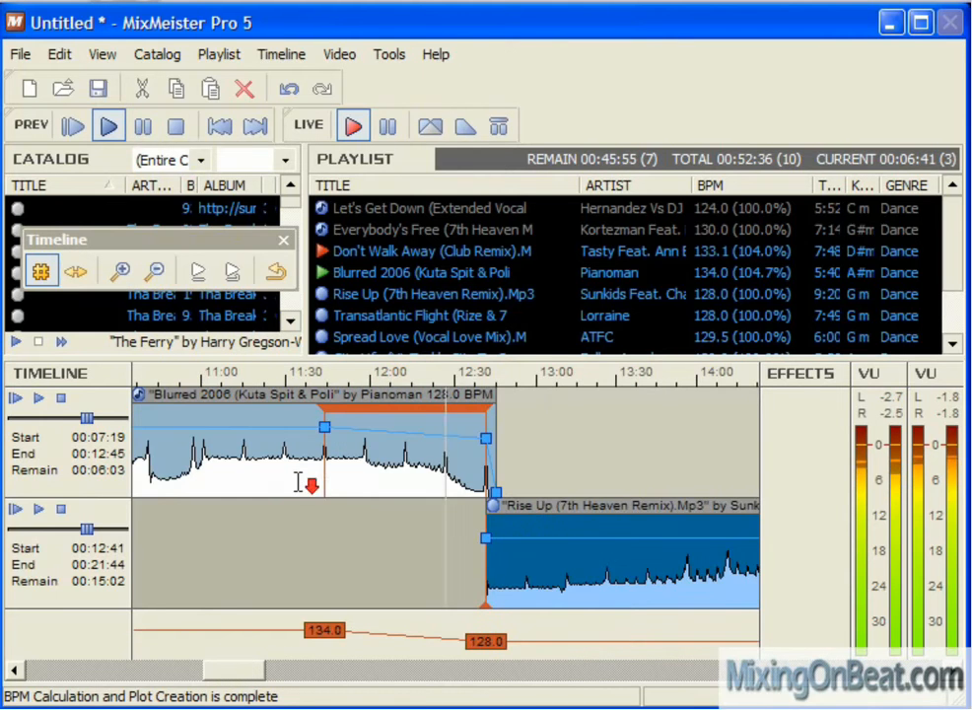
pyautogui.press('Down')
pyautogui.press('Down')
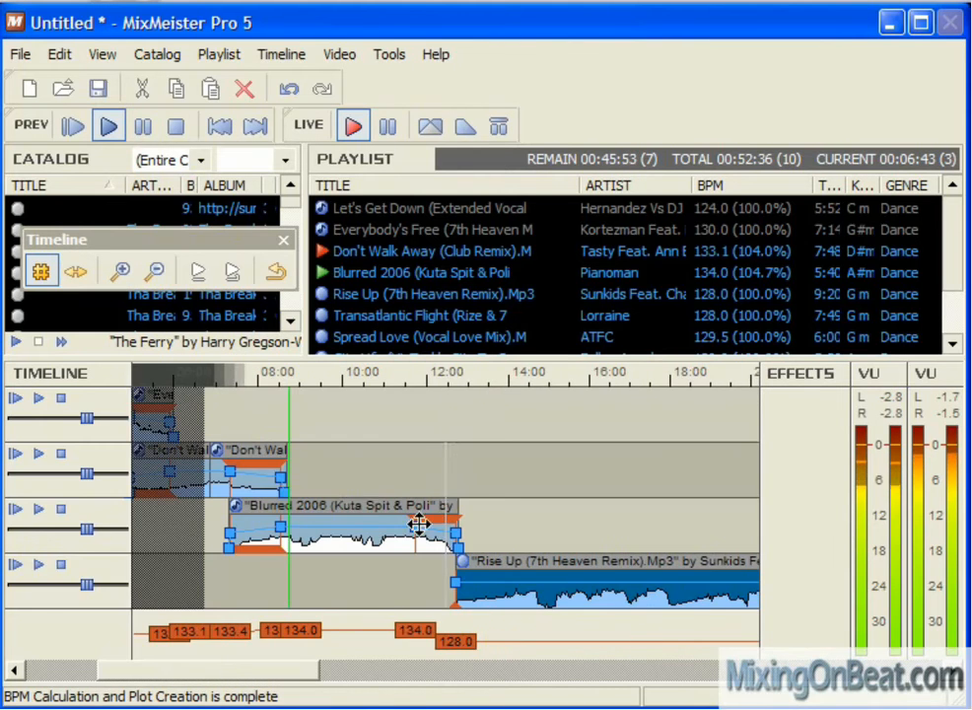
# - Turn off timeline snapping and fine-tune the outro start of "Blurred 2006" at about 11:44
pyautogui.doubleClick(418, 524)
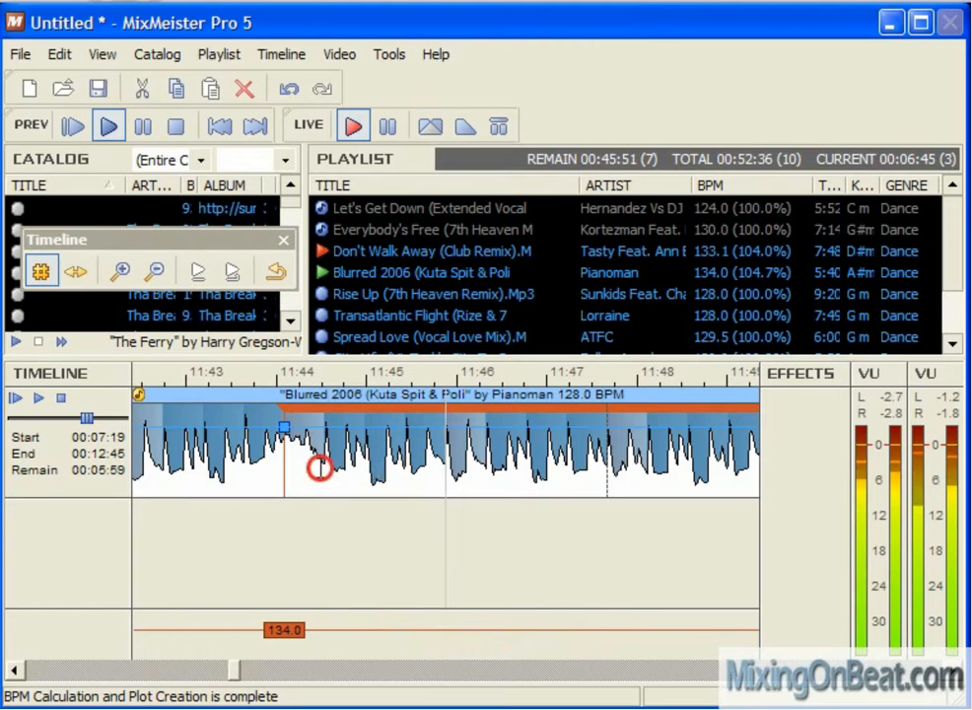
pyautogui.scroll(3, 336, 469)
pyautogui.click(41, 271)
pyautogui.click(224, 430)
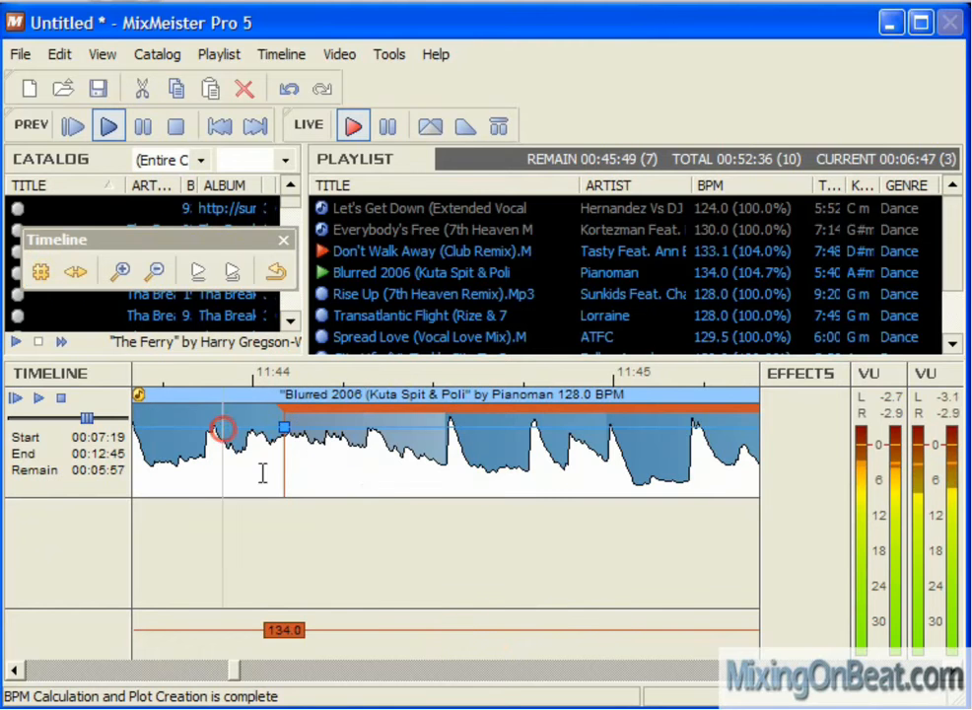
pyautogui.moveTo(283, 477)
pyautogui.mouseDown()
pyautogui.moveTo(298, 483)
pyautogui.moveTo(282, 478)
pyautogui.mouseUp()
# - Fine-tune the outro end of "Blurred 2006" at about 12:41, where "Rise Up" comes in
pyautogui.scroll(-3, 478, 475)
pyautogui.scroll(-5, 478, 476)
pyautogui.scroll(1, 478, 475)
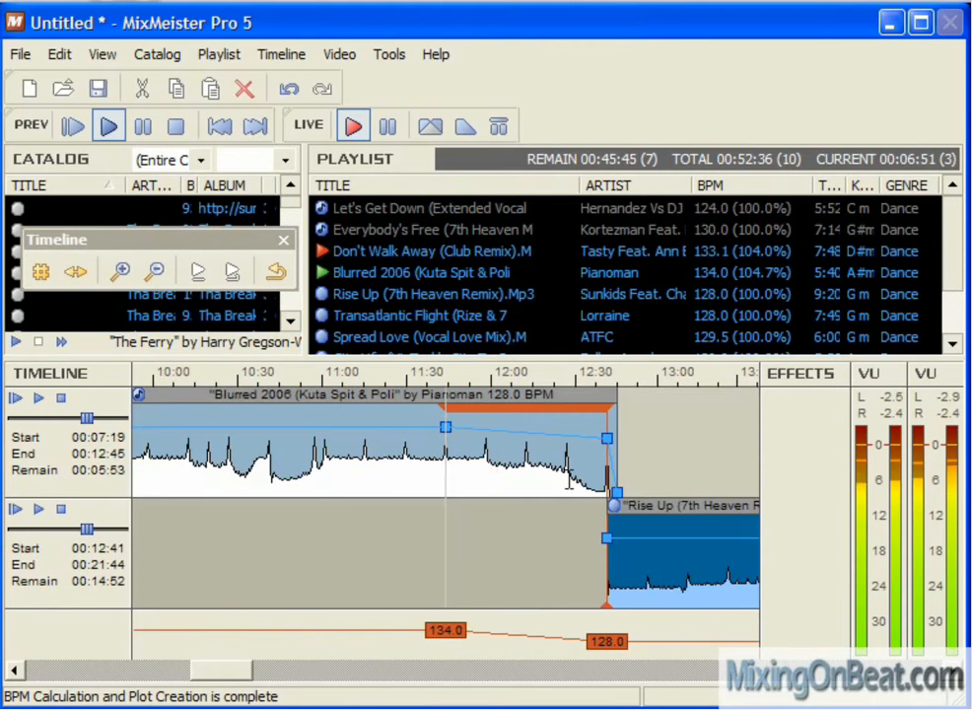
pyautogui.click(595, 475)
pyautogui.scroll(3, 592, 475)
pyautogui.scroll(3, 531, 478)
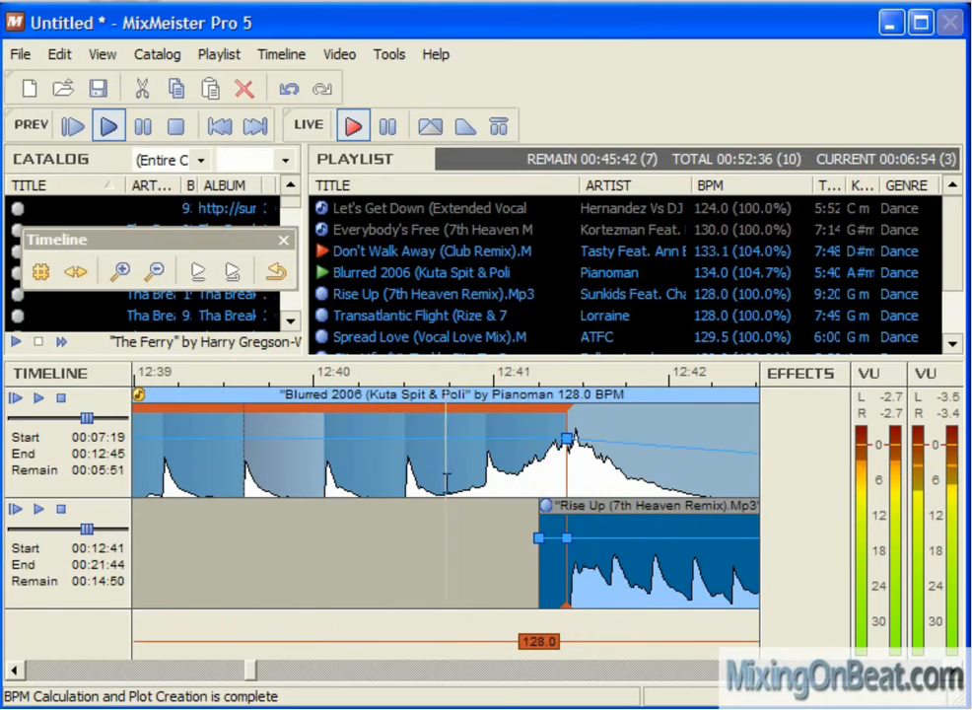
pyautogui.scroll(2, 377, 479)
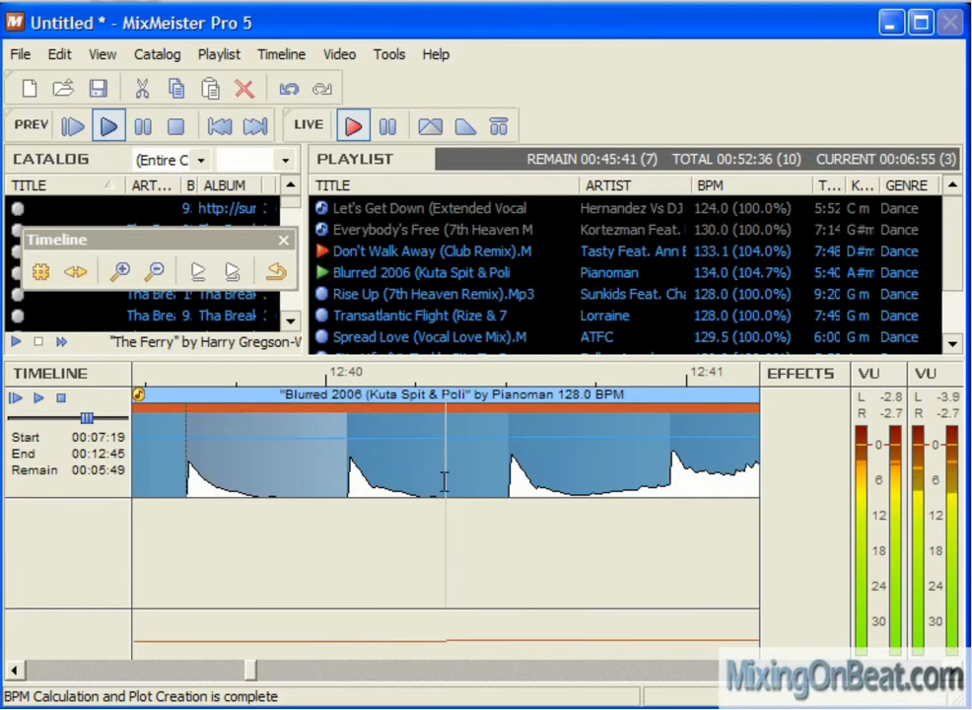
pyautogui.scroll(-2, 444, 480)
pyautogui.scroll(1, 455, 479)
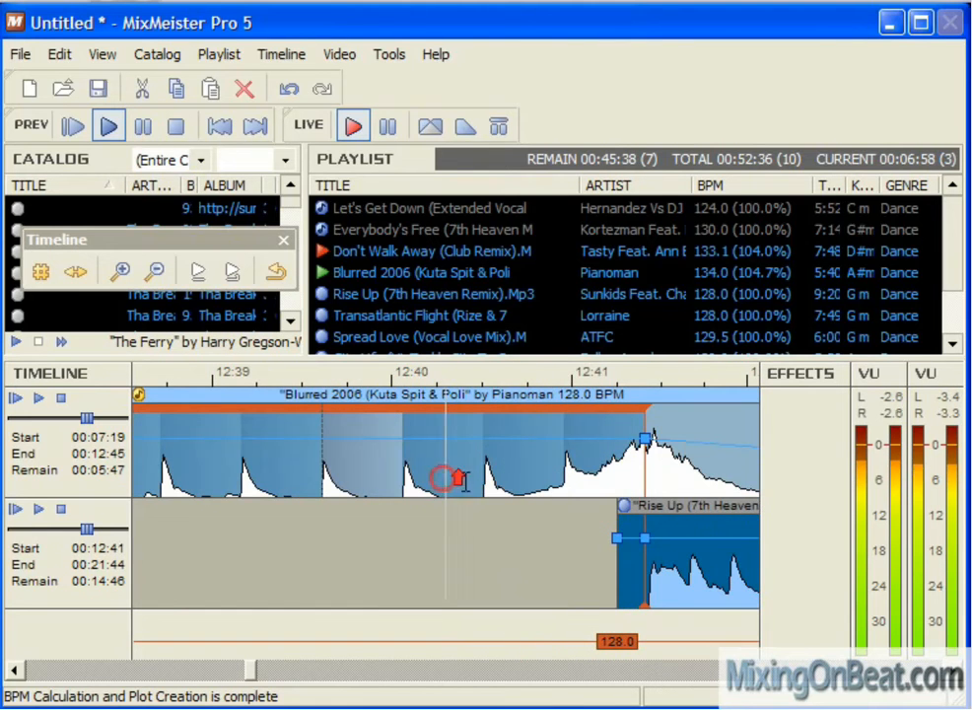
pyautogui.moveTo(640, 481)
pyautogui.mouseDown()
pyautogui.moveTo(652, 481)
pyautogui.moveTo(645, 480)
pyautogui.mouseUp()
pyautogui.click(511, 469)
pyautogui.scroll(-8, 498, 469)
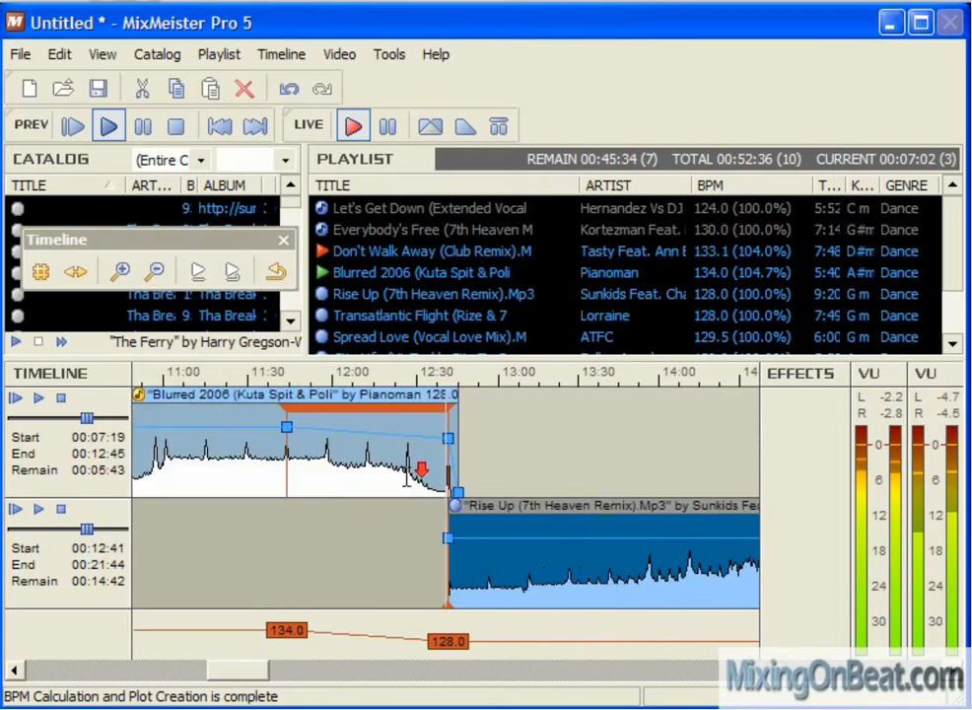
# - Turn timeline snapping back on for working on the middle of "Blurred 2006"
pyautogui.click(348, 460)
pyautogui.scroll(2, 349, 458)
pyautogui.click(41, 272)
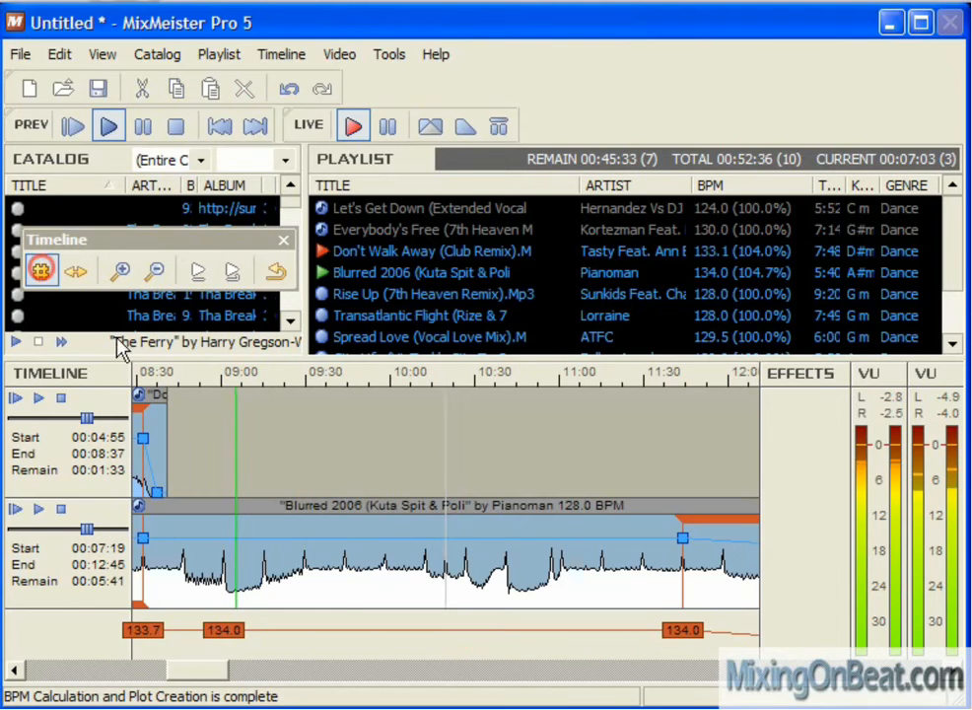
# - Split "Blurred 2006" at the peak at about 9:30
pyautogui.click(284, 523)
pyautogui.scroll(2, 305, 520)
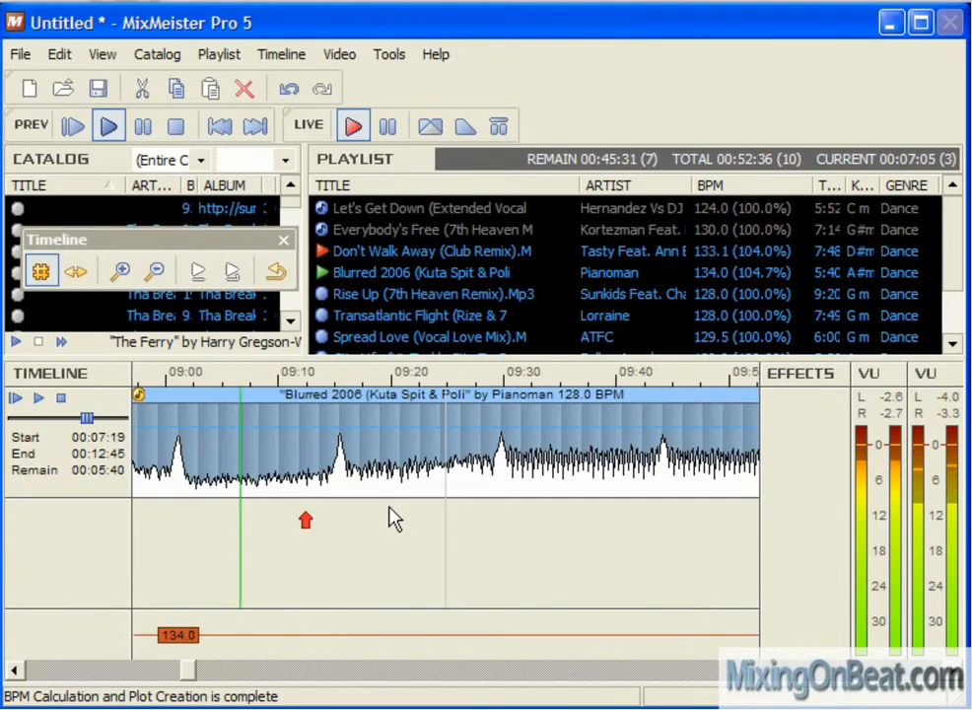
pyautogui.click(490, 384)
pyautogui.scroll(2, 553, 462)
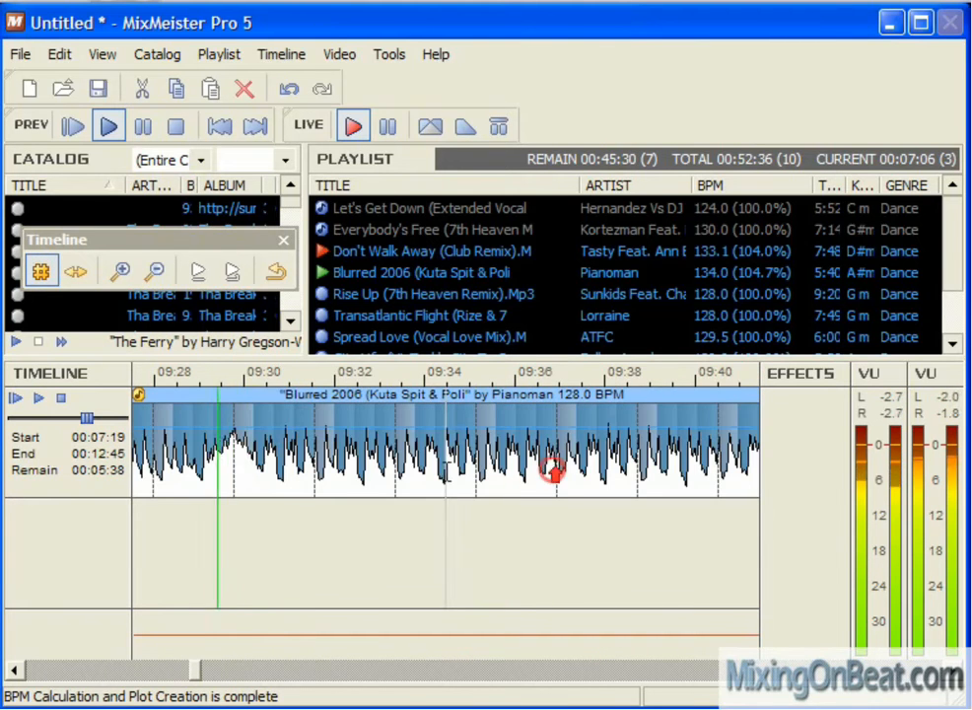
pyautogui.click(237, 450)
pyautogui.scroll(-5, 278, 480)
# - Split "Blurred 2006" again at the peak at about 11:01
pyautogui.click(560, 503)
pyautogui.scroll(2, 557, 504)
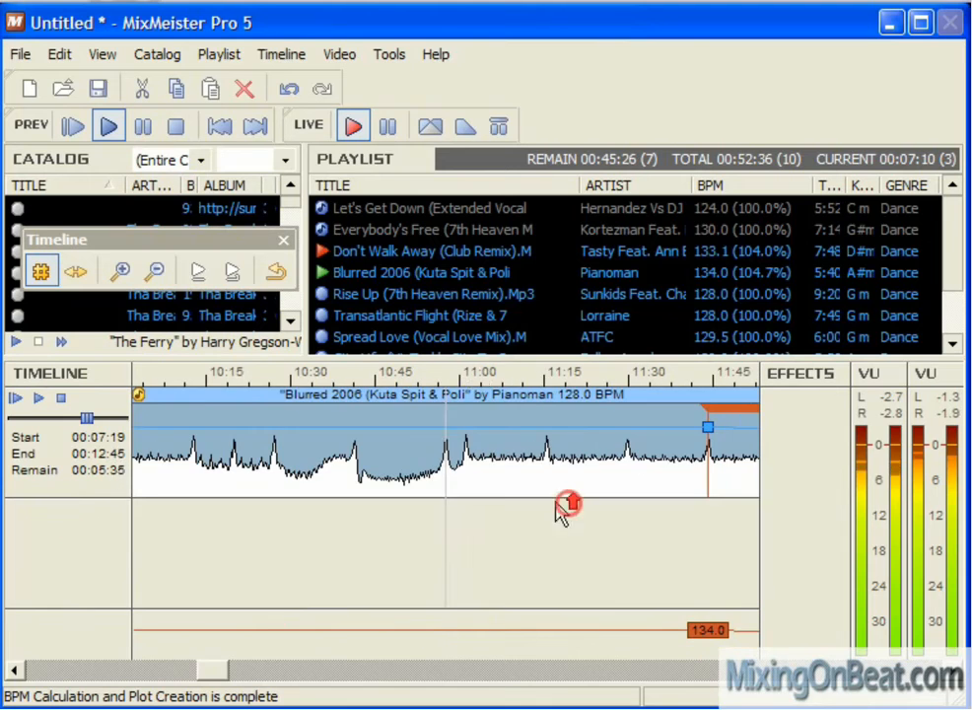
pyautogui.scroll(3, 474, 431)
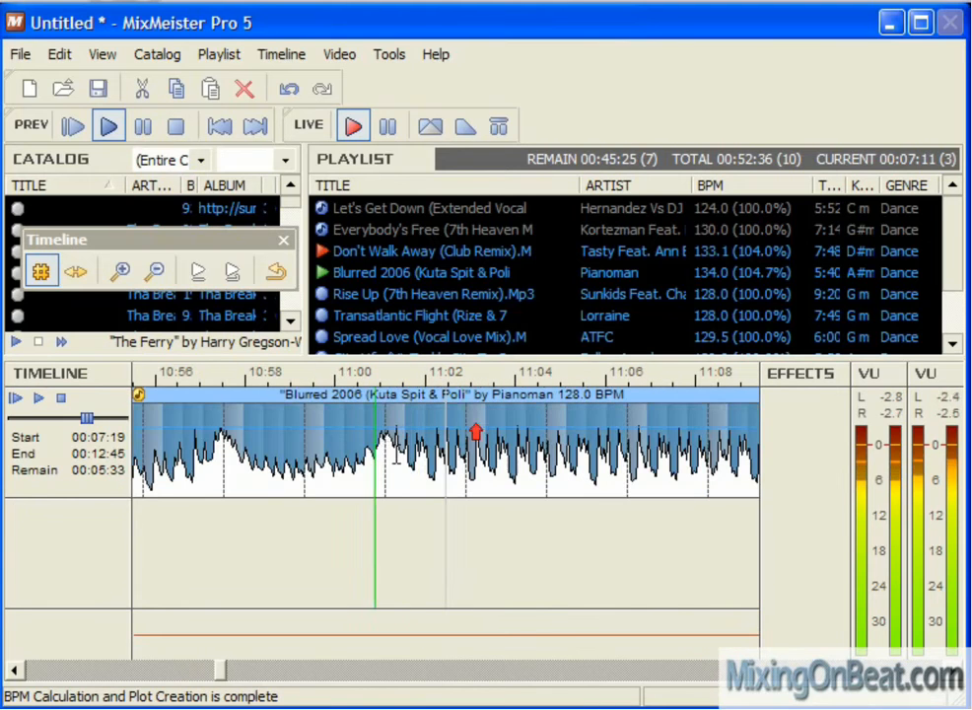
pyautogui.keyDown('ctrl'); pyautogui.keyDown('shift'); pyautogui.click(386, 454); pyautogui.keyUp('shift'); pyautogui.keyUp('ctrl')
pyautogui.scroll(-3, 399, 460)
pyautogui.scroll(-2, 386, 459)
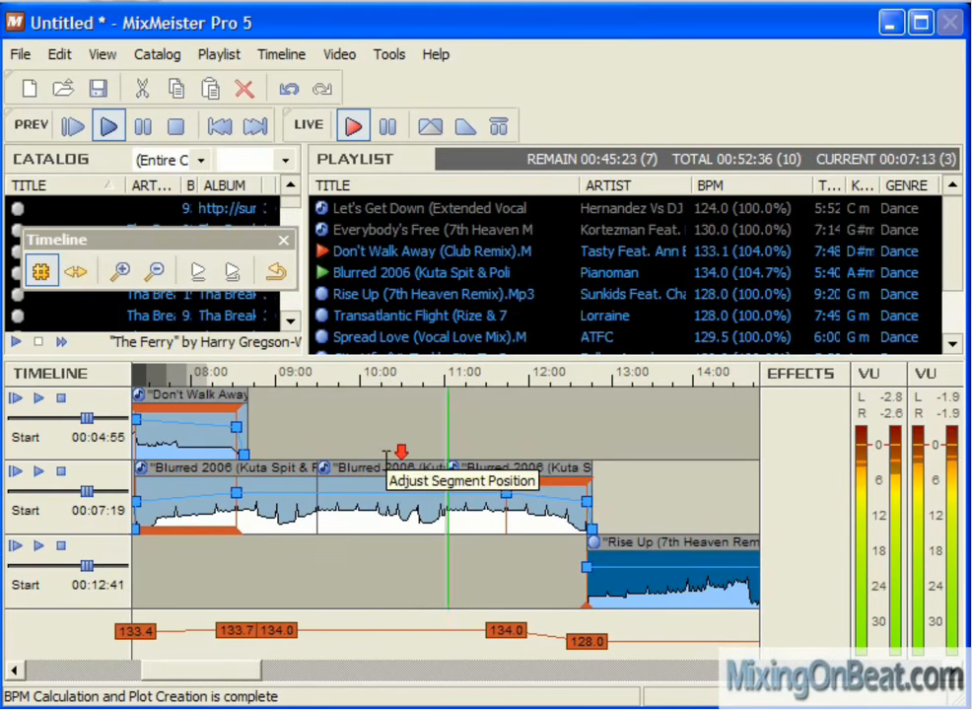
# - Delete the middle segment of "Blurred 2006" between the two splits
pyautogui.click(364, 483)
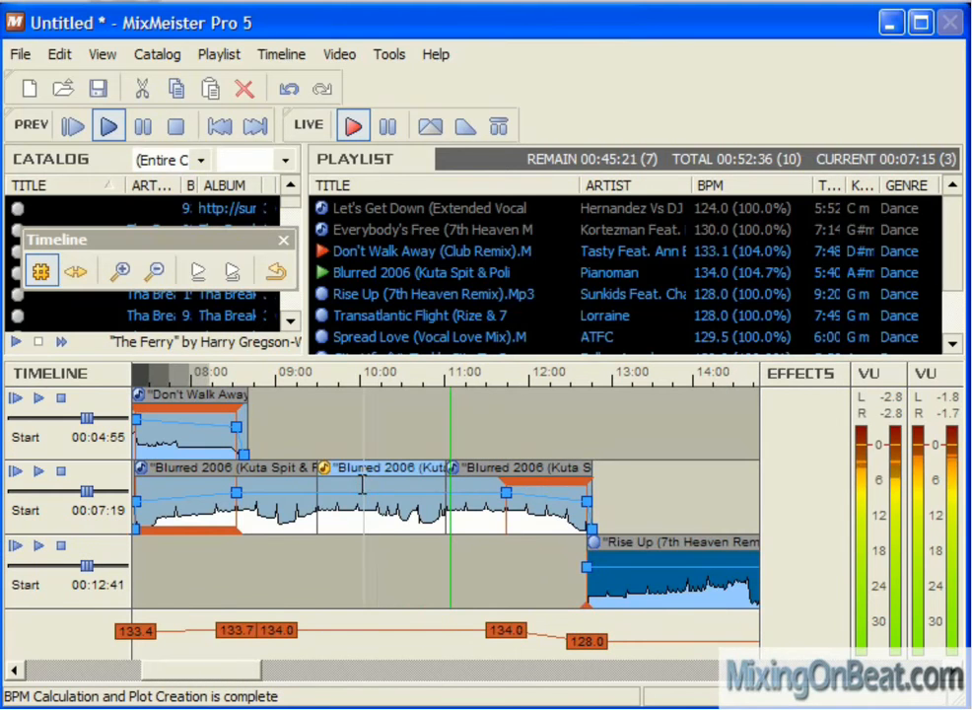
pyautogui.press('Delete')
pyautogui.click(343, 482)
pyautogui.scroll(1, 407, 506)
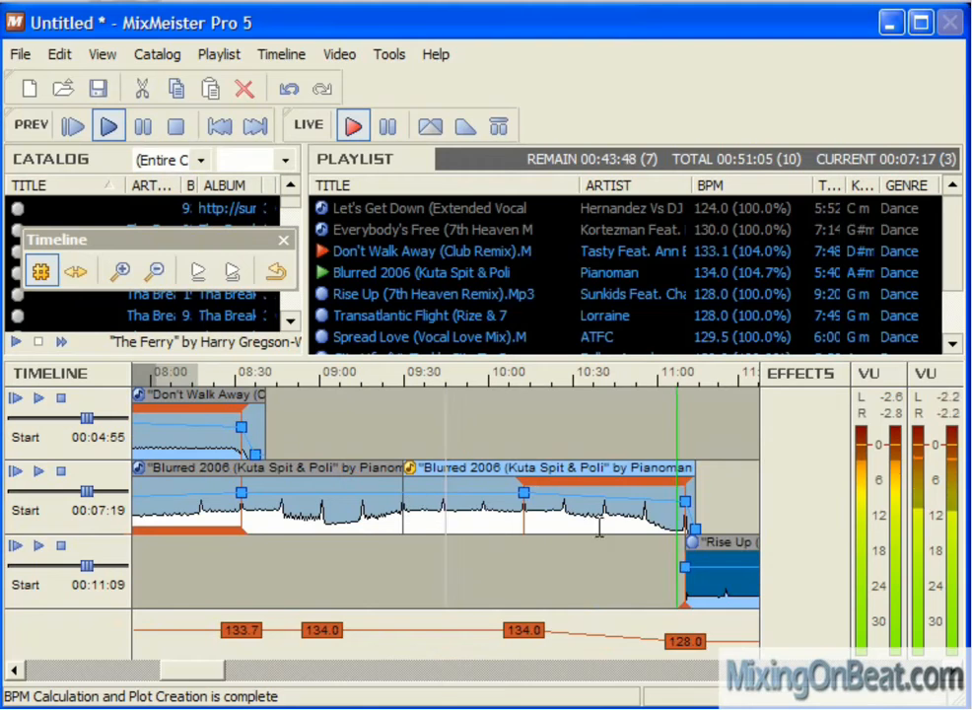
pyautogui.scroll(-1, 600, 529)
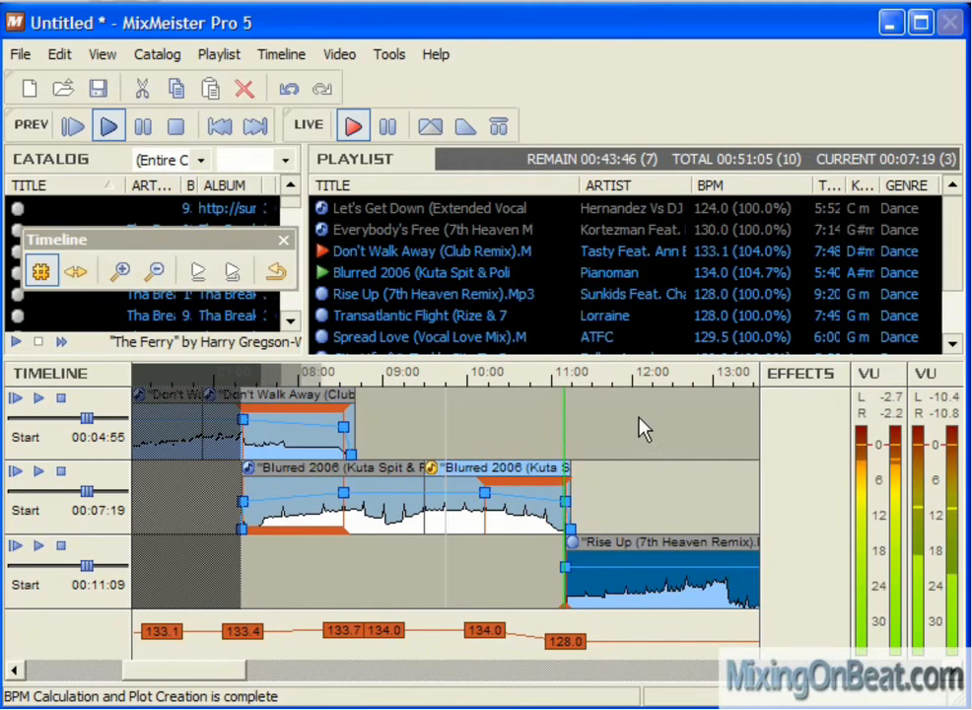
# - Move playback into "Rise Up" at about 11:25 and switch that song to Beat Mixing
pyautogui.click(606, 376)
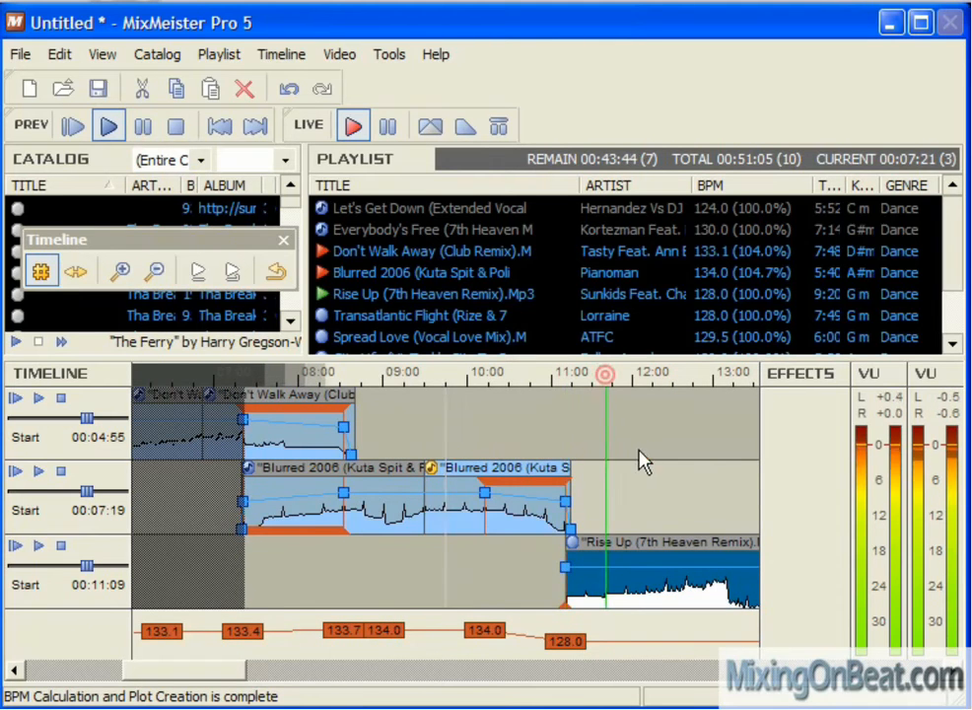
pyautogui.scroll(-1, 636, 455)
pyautogui.scroll(-2, 567, 510)
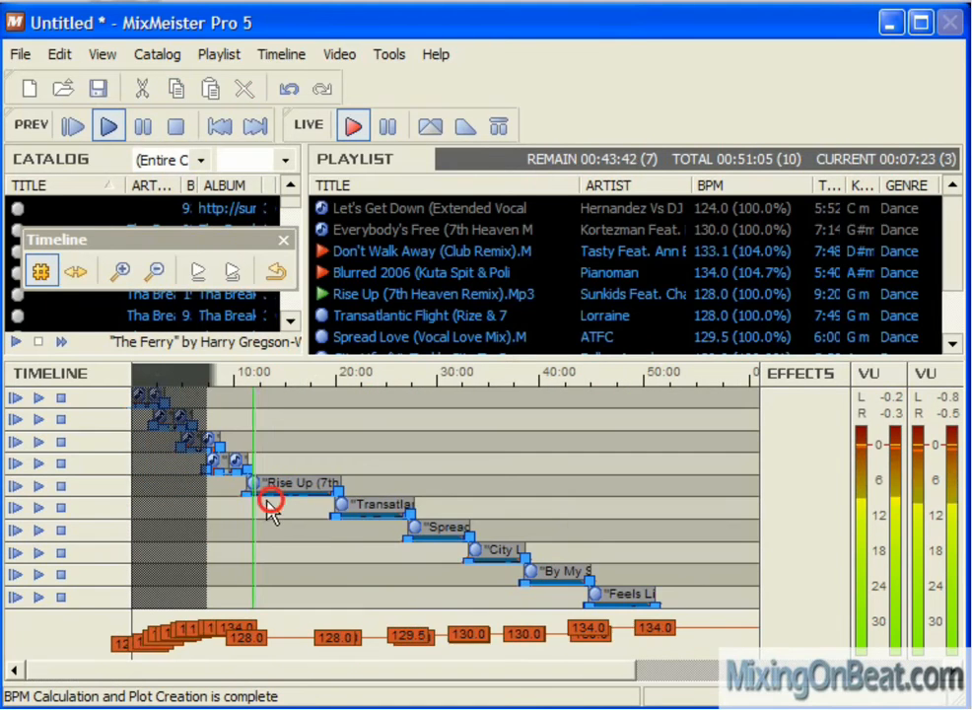
pyautogui.scroll(2, 268, 503)
pyautogui.rightClick(435, 555)
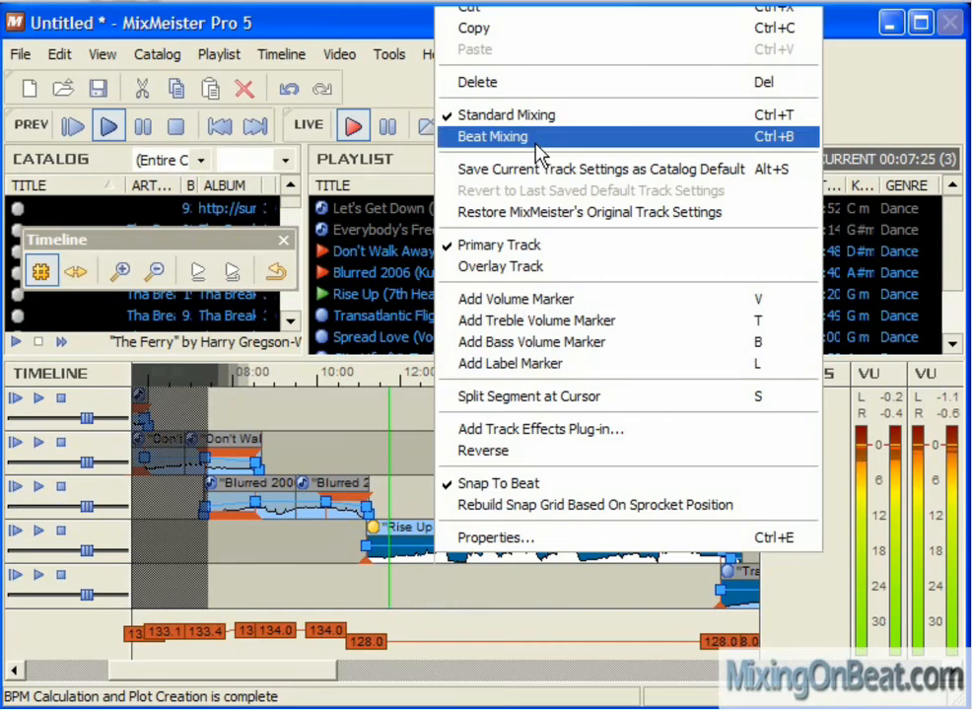
pyautogui.click(538, 153)
# - Extend the intro range of "Rise Up" so it starts at about 10:12, together with the outro of "Blurred 2006"
pyautogui.scroll(2, 390, 560)
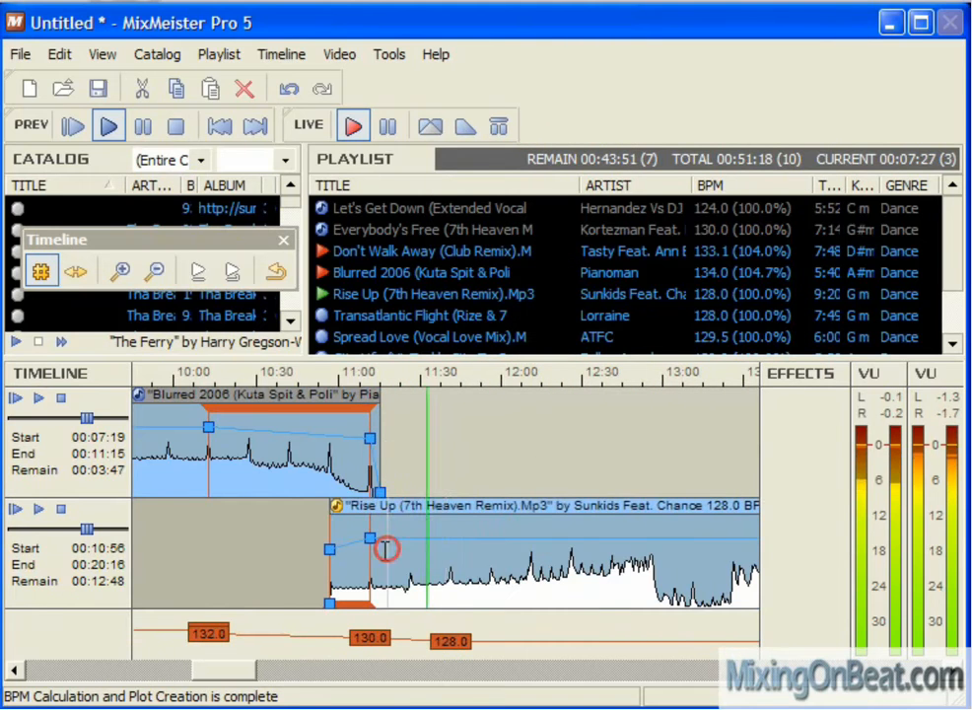
pyautogui.moveTo(408, 566); pyautogui.dragTo(654, 575)
pyautogui.scroll(-2, 601, 582)
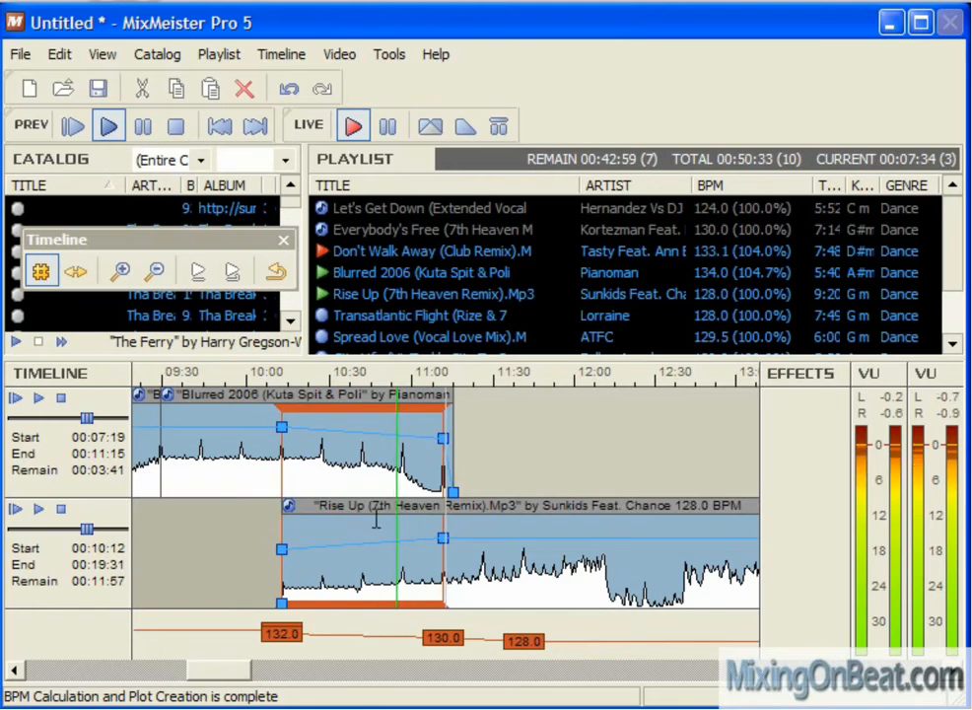
# - Extend the outro of "Blurred 2006" one peak earlier and lengthen the intro of "Rise Up" to match, starting both at about 9:58
pyautogui.click(338, 483)
pyautogui.scroll(2, 339, 482)
pyautogui.scroll(-2, 352, 480)
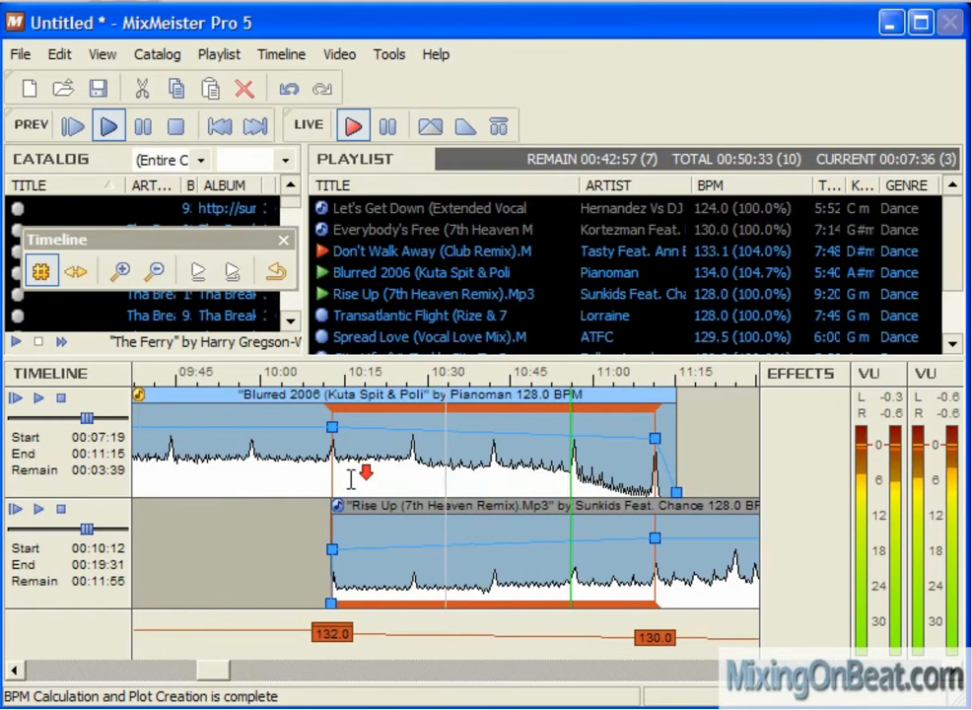
pyautogui.moveTo(390, 476); pyautogui.dragTo(345, 477)
pyautogui.moveTo(547, 575); pyautogui.dragTo(586, 571)
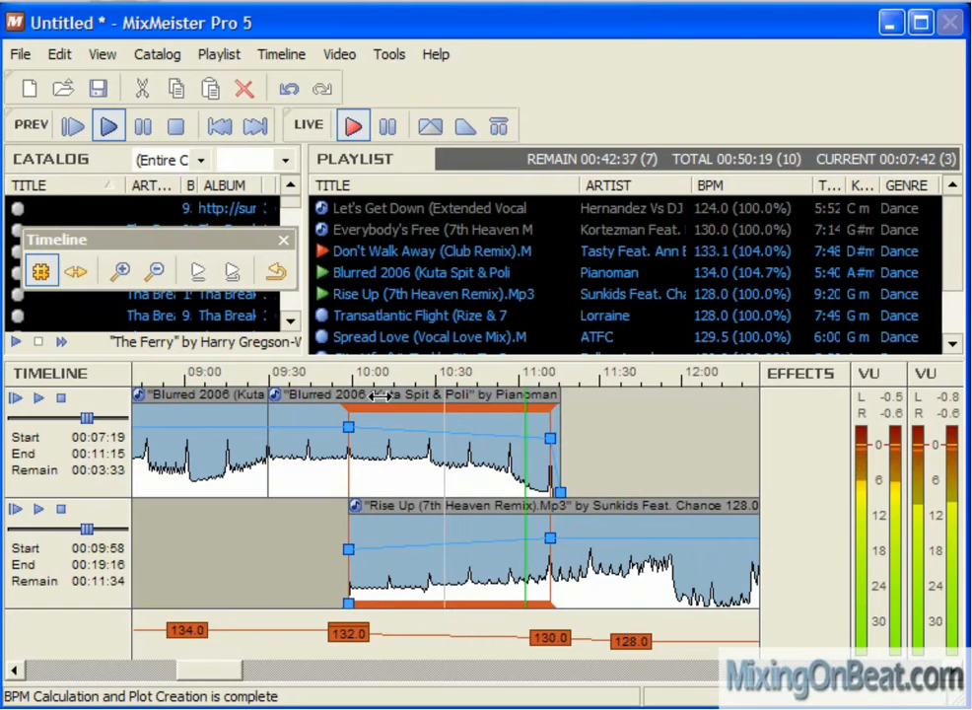
# - Examine how the beats of "Blurred 2006" and "Rise Up" line up at the overlap's start near 9:58 and its end near 11:11
pyautogui.click(343, 376)
pyautogui.scroll(5, 387, 471)
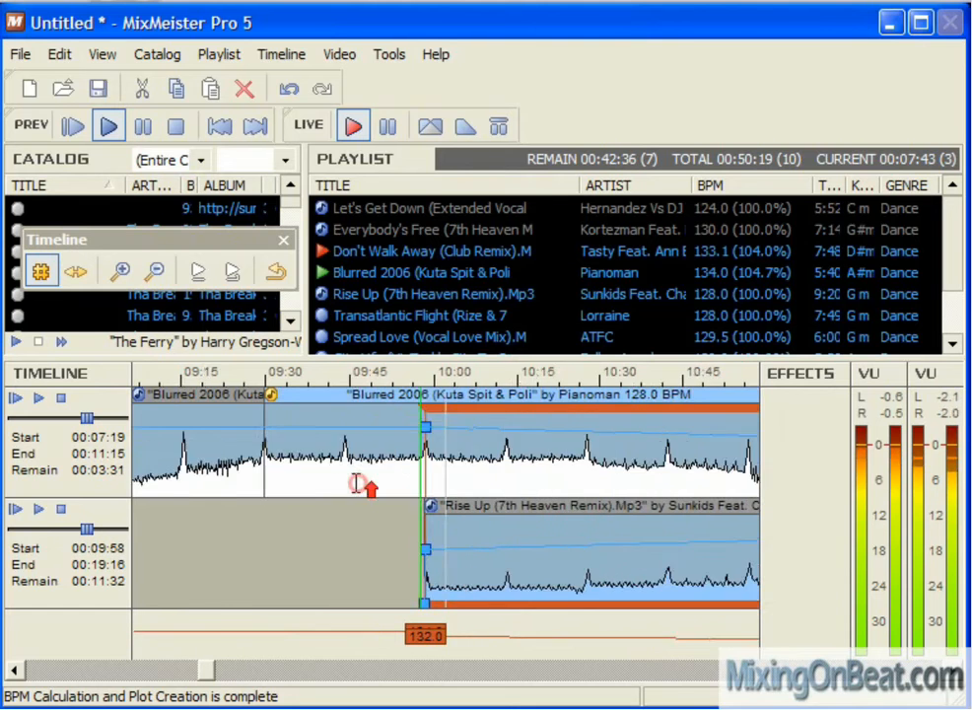
pyautogui.scroll(2, 340, 470)
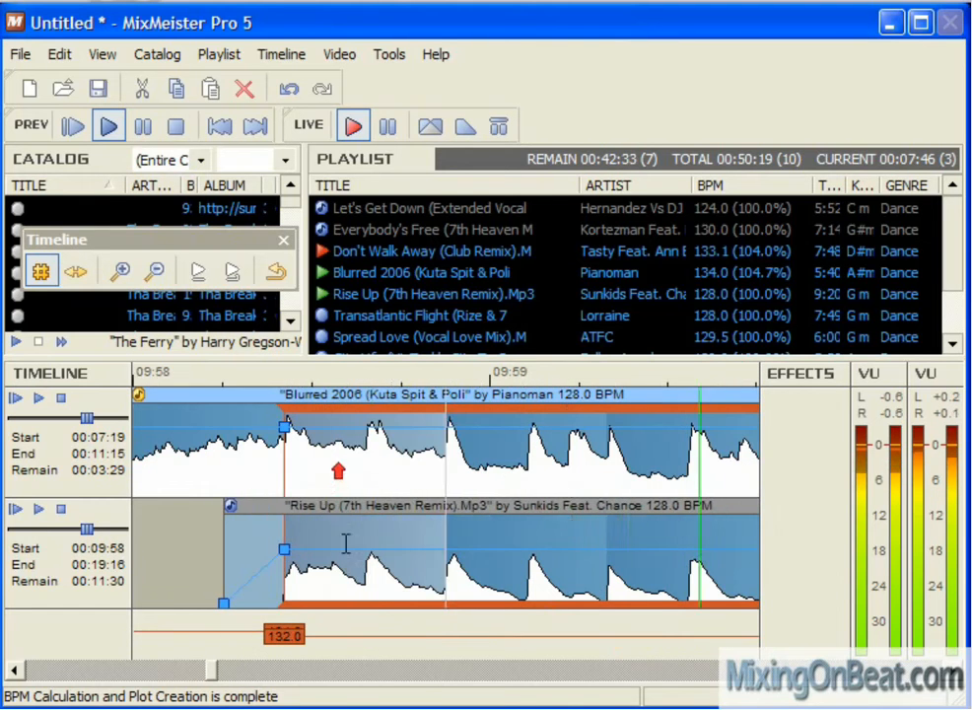
pyautogui.scroll(-6, 475, 526)
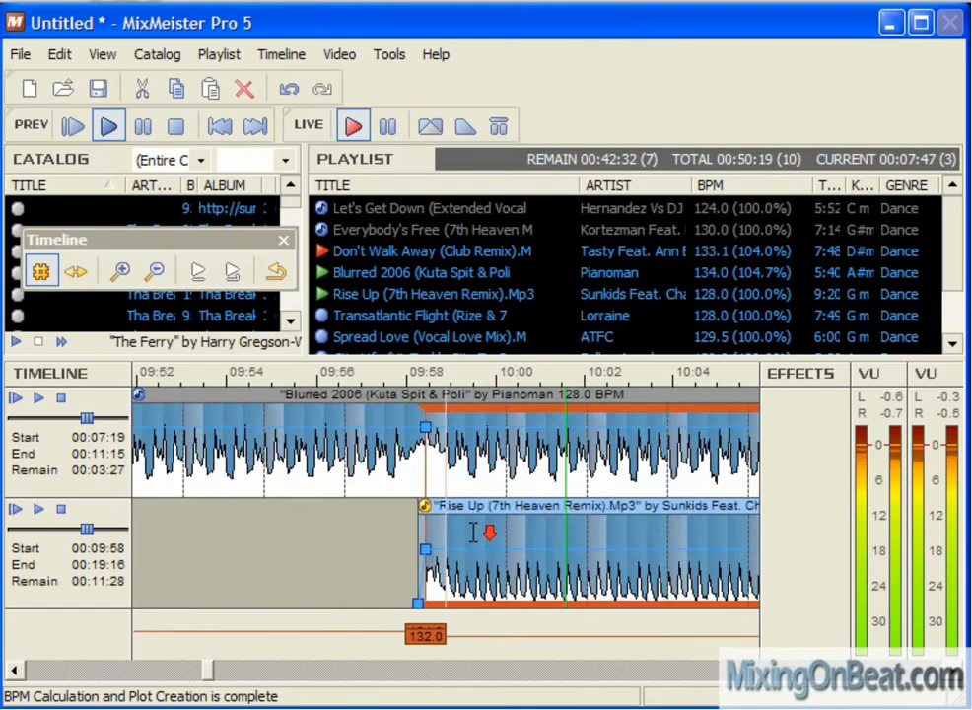
pyautogui.scroll(6, 631, 518)
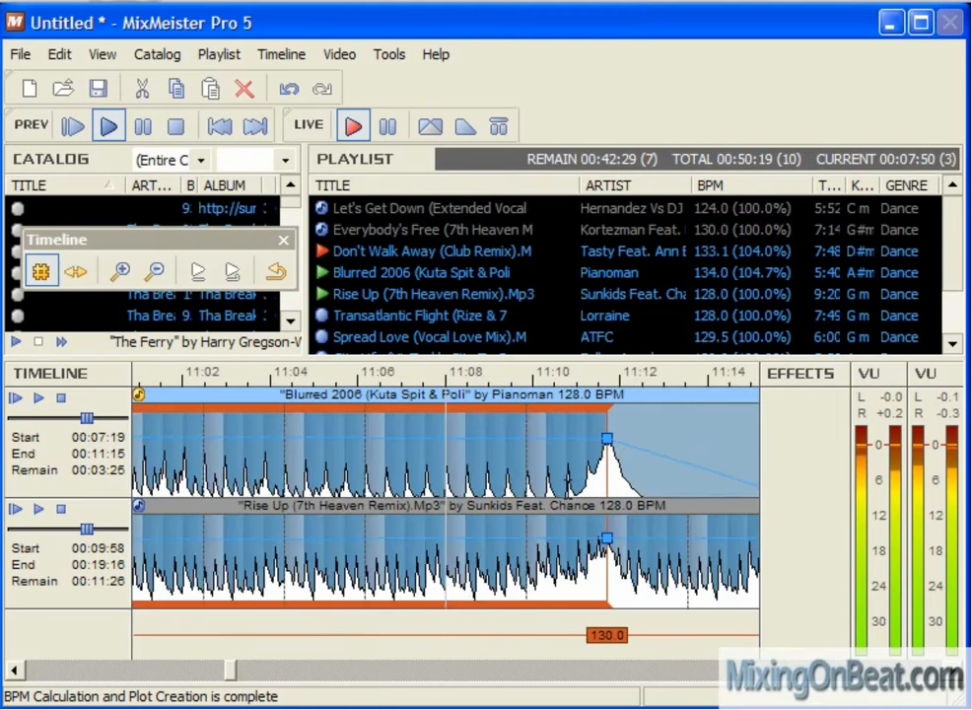
pyautogui.scroll(2, 374, 472)
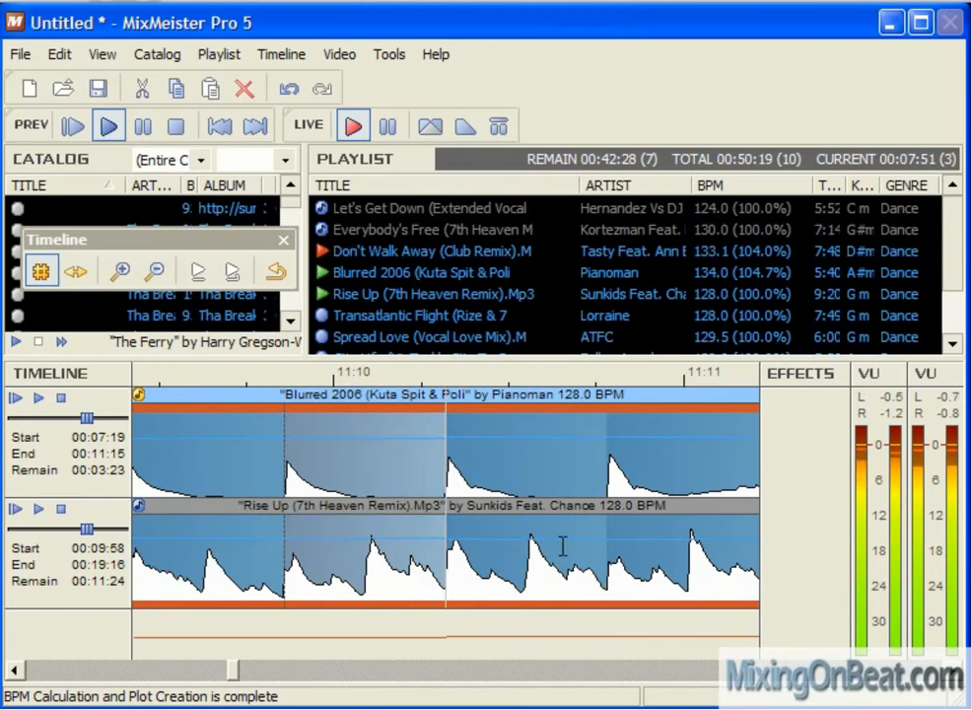
pyautogui.scroll(-6, 562, 545)
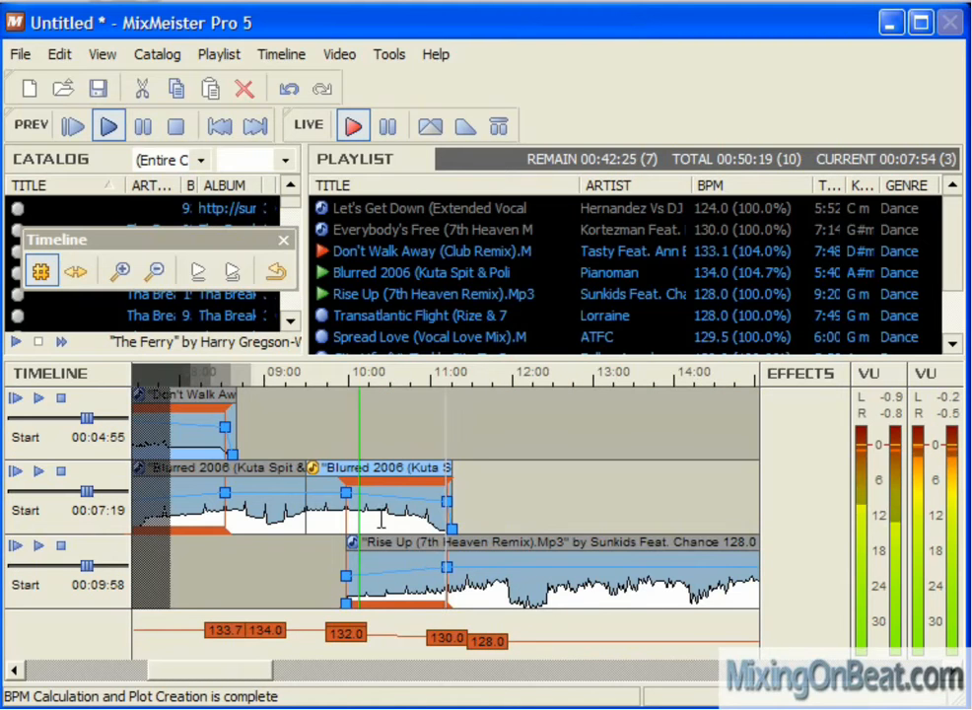
# - Turn off original-BPM playback for "Rise Up" and set its average playback BPM to 133
pyautogui.rightClick(378, 294)
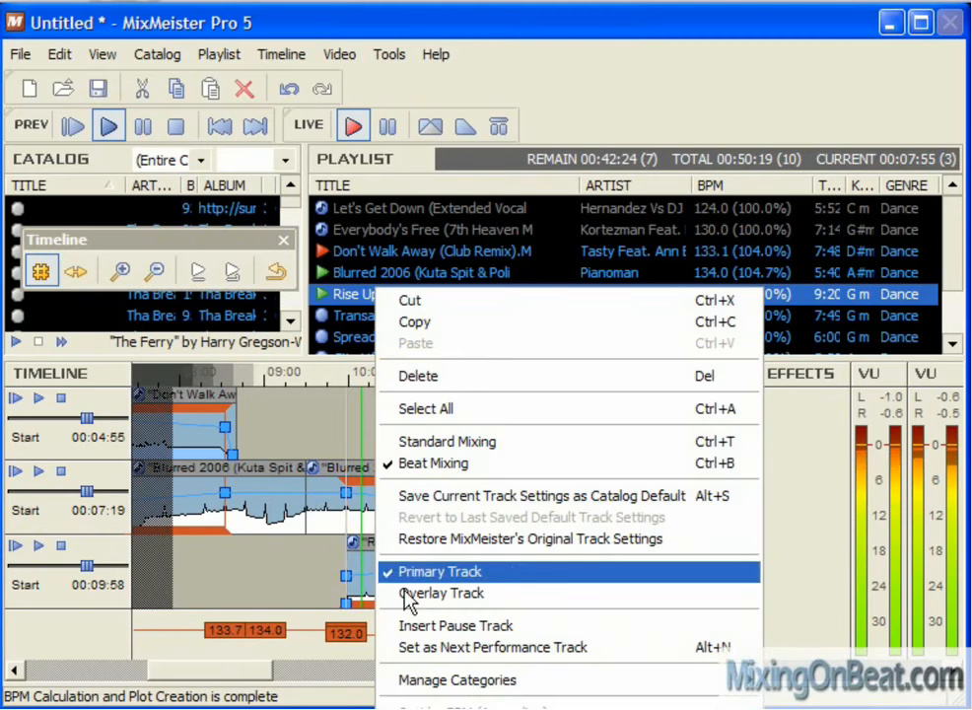
pyautogui.click(481, 674)
pyautogui.click(502, 332)
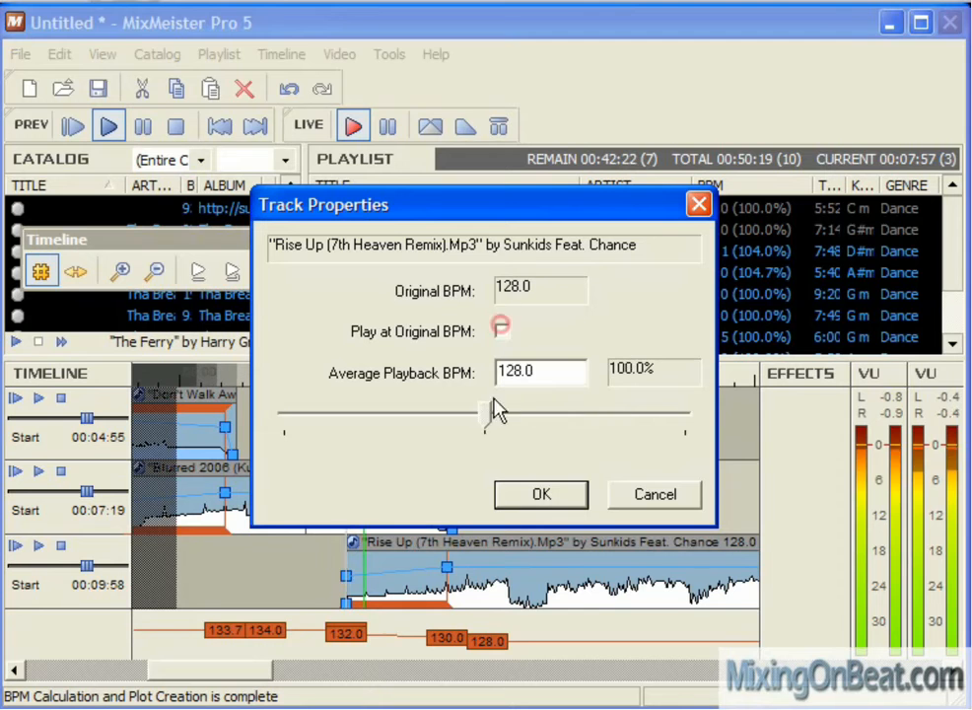
pyautogui.moveTo(485, 414); pyautogui.dragTo(504, 418)
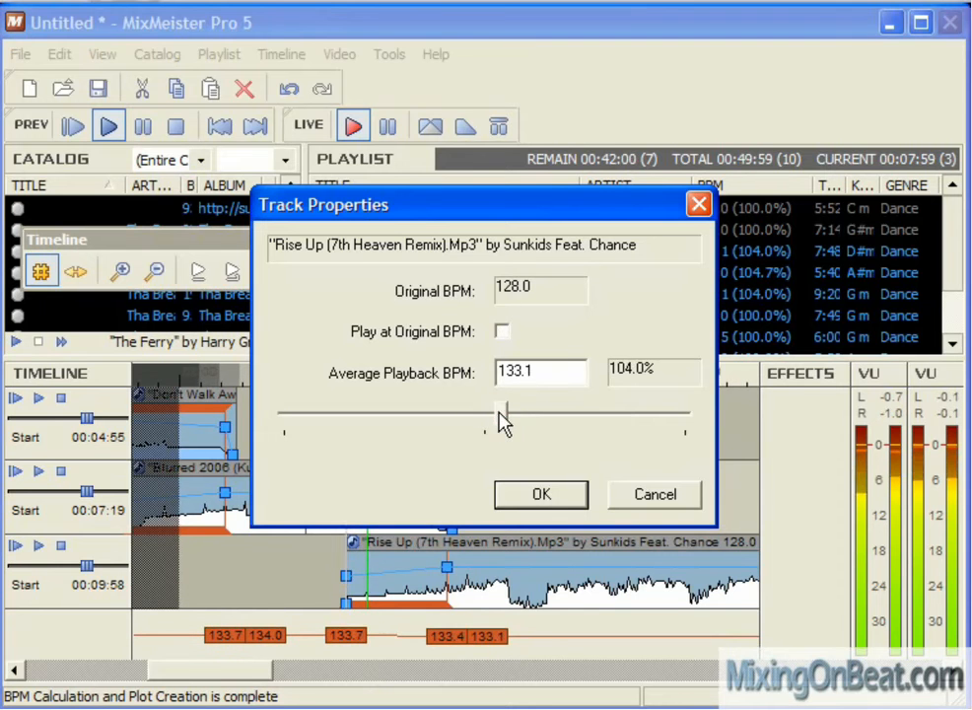
pyautogui.moveTo(564, 370); pyautogui.dragTo(360, 377)
pyautogui.write('133')
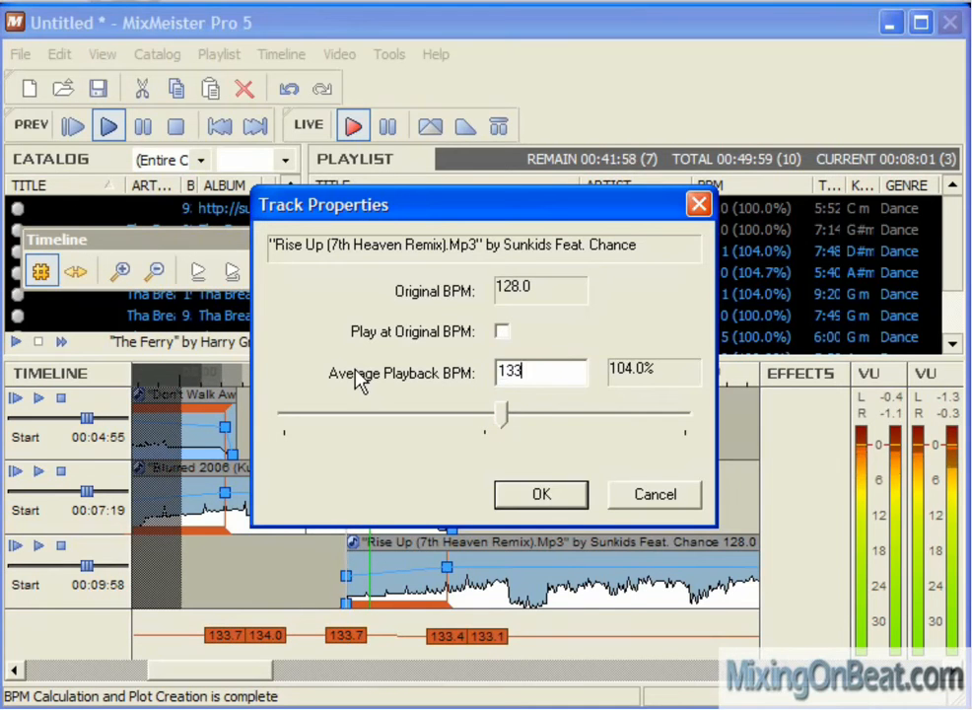
pyautogui.press('Return')
pyautogui.click(295, 406)
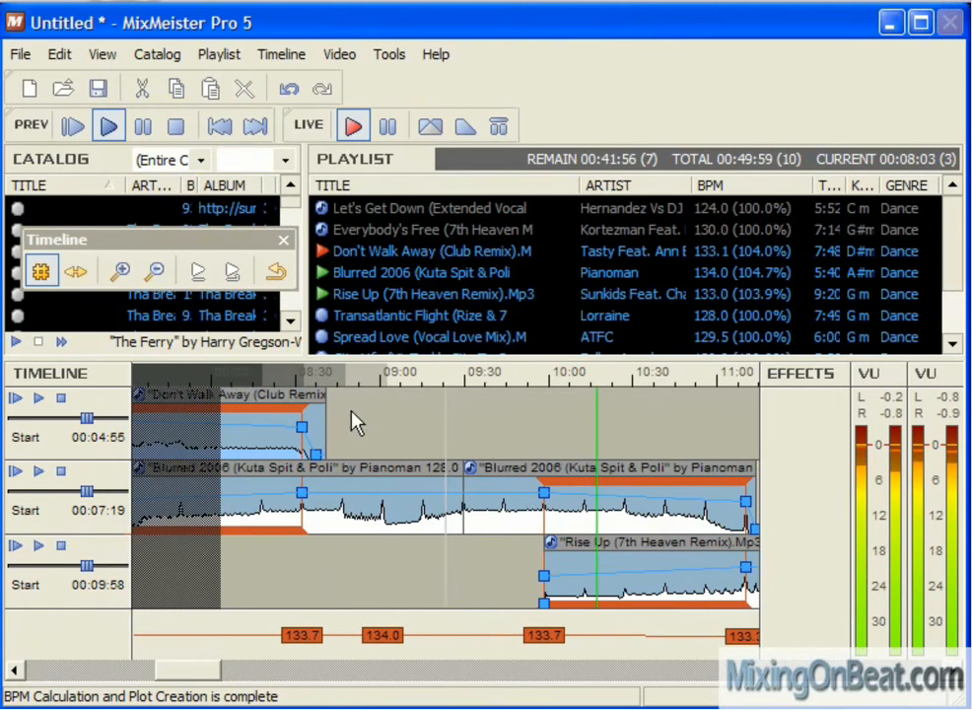
# - Choose the Snap Length To setting for timeline snapping
pyautogui.click(388, 54)
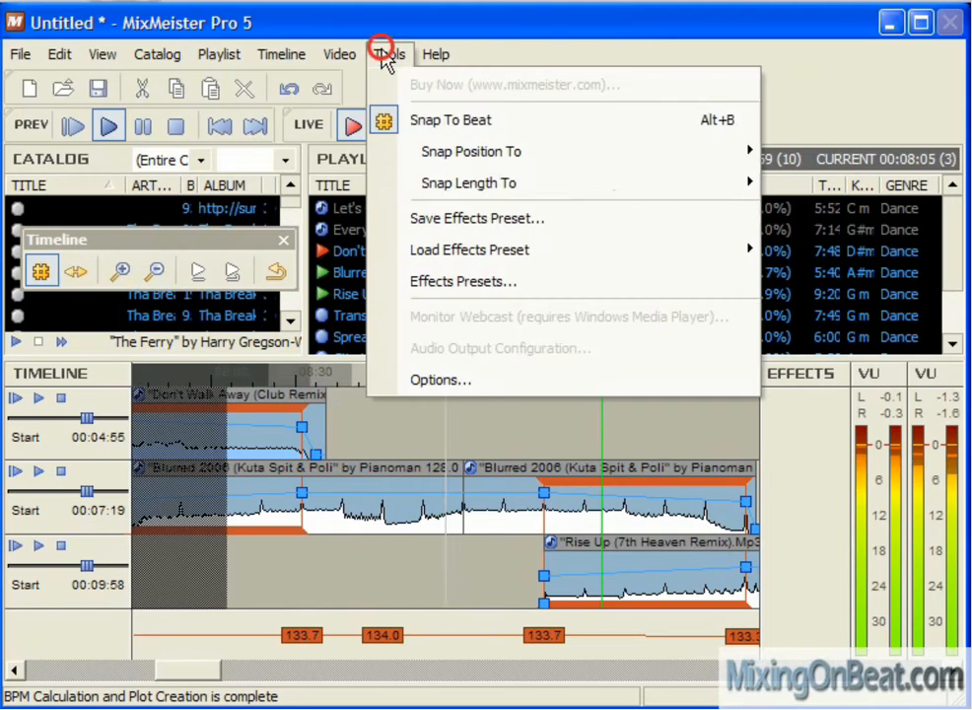
pyautogui.click(468, 183)
pyautogui.click(780, 197)
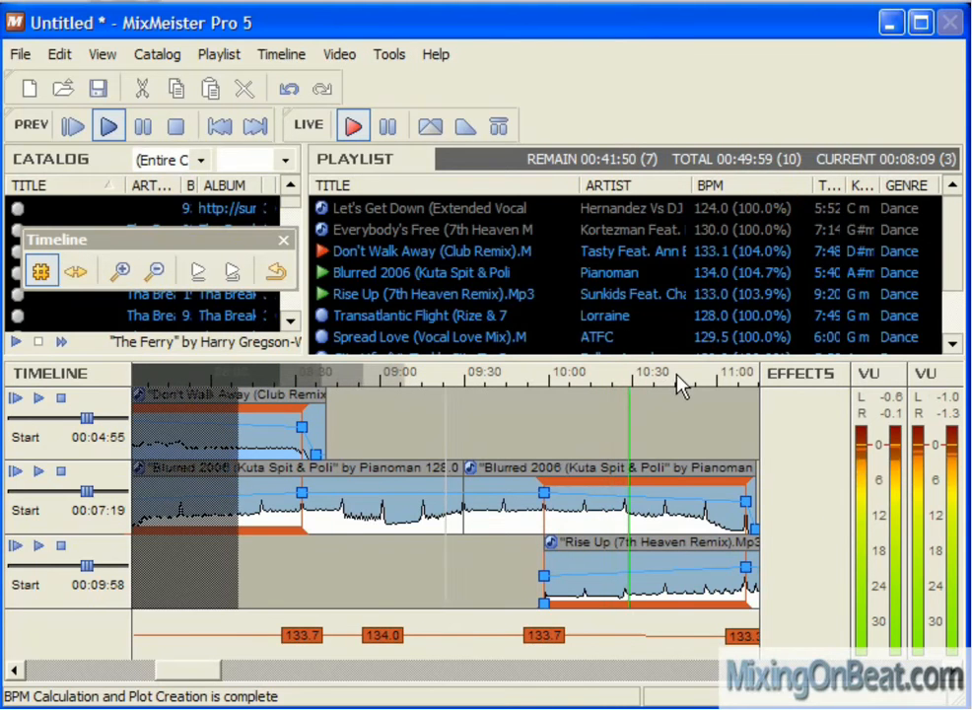
# - Check the beat alignment of "Blurred 2006" and "Rise Up" at the peak around 10:42 within their overlap
pyautogui.doubleClick(660, 458)
pyautogui.scroll(-2, 638, 458)
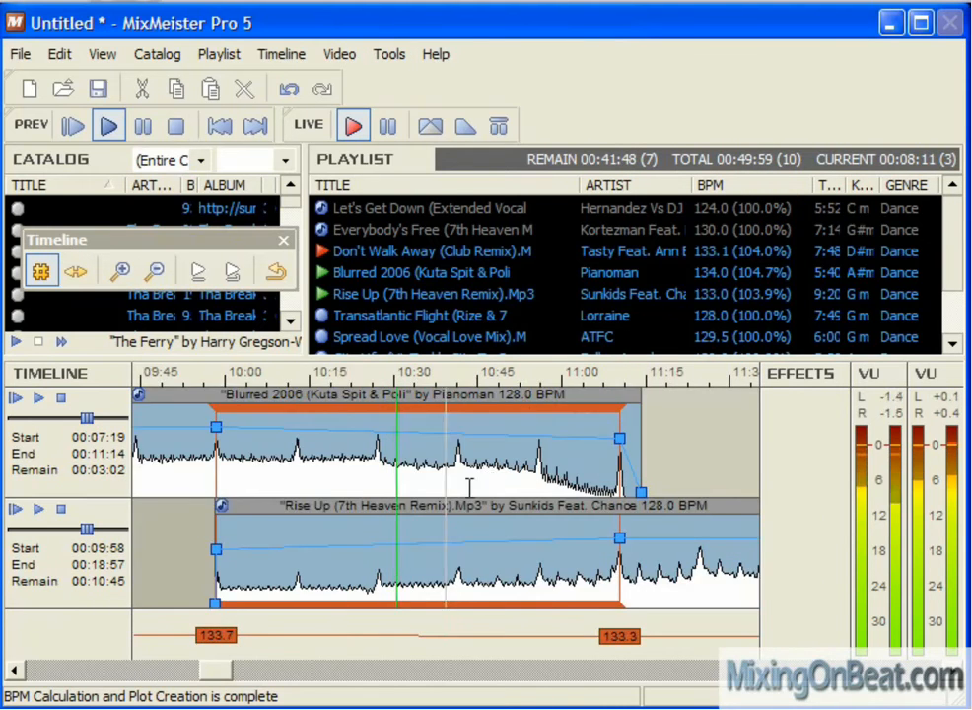
pyautogui.doubleClick(469, 484)
pyautogui.doubleClick(414, 483)
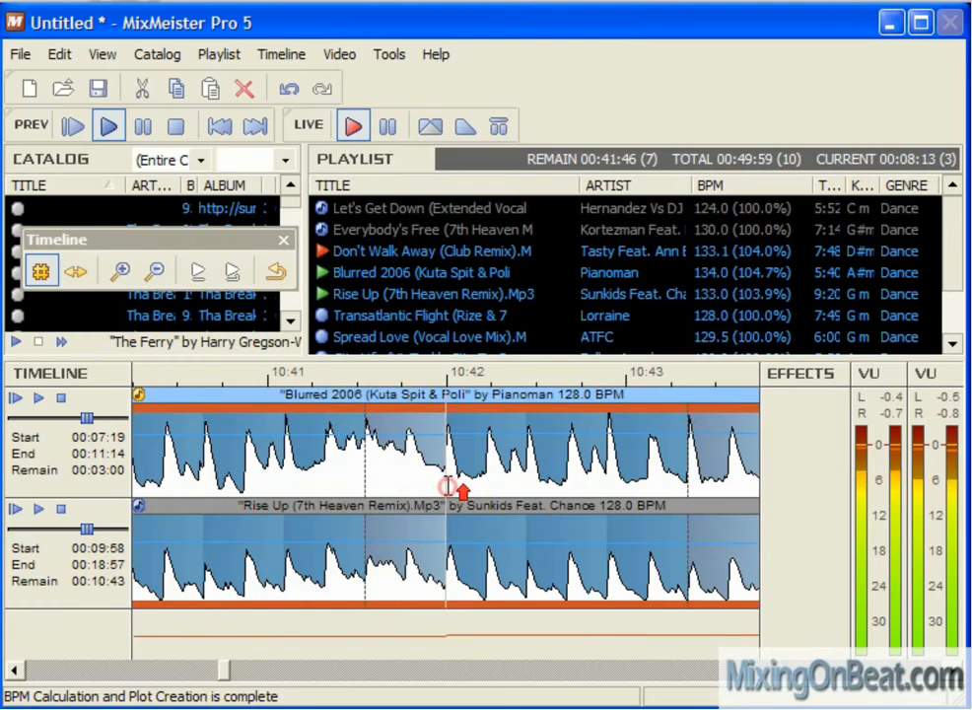
pyautogui.scroll(-4, 446, 487)
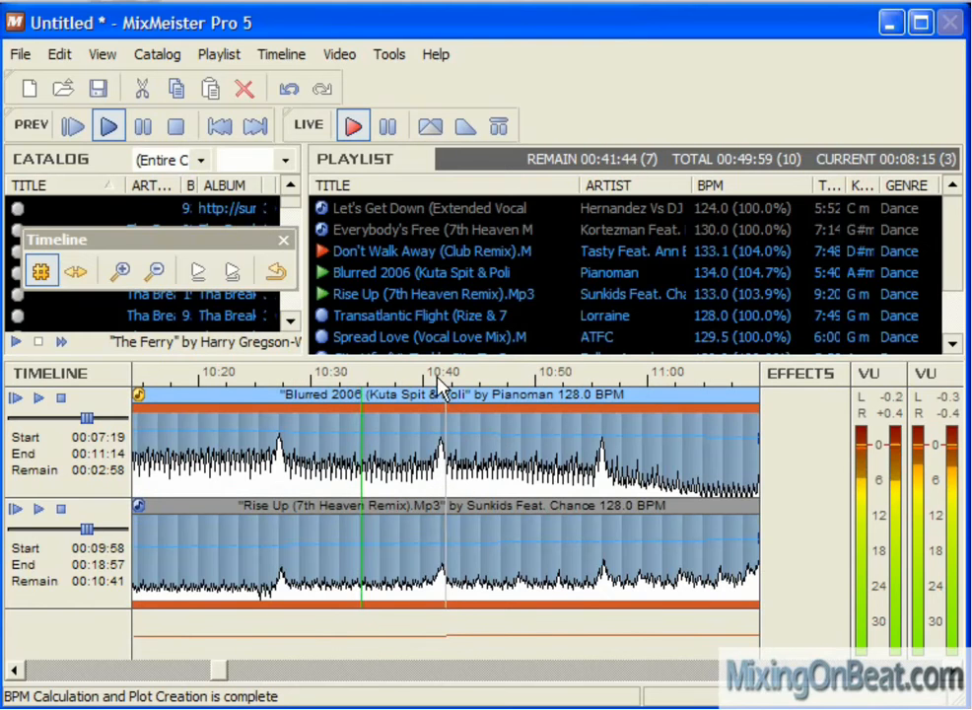
# - Split Blurred 2006 at about 9:44, between its existing split near 9:30 and the start of the Rise Up transition
pyautogui.scroll(-2, 439, 396)
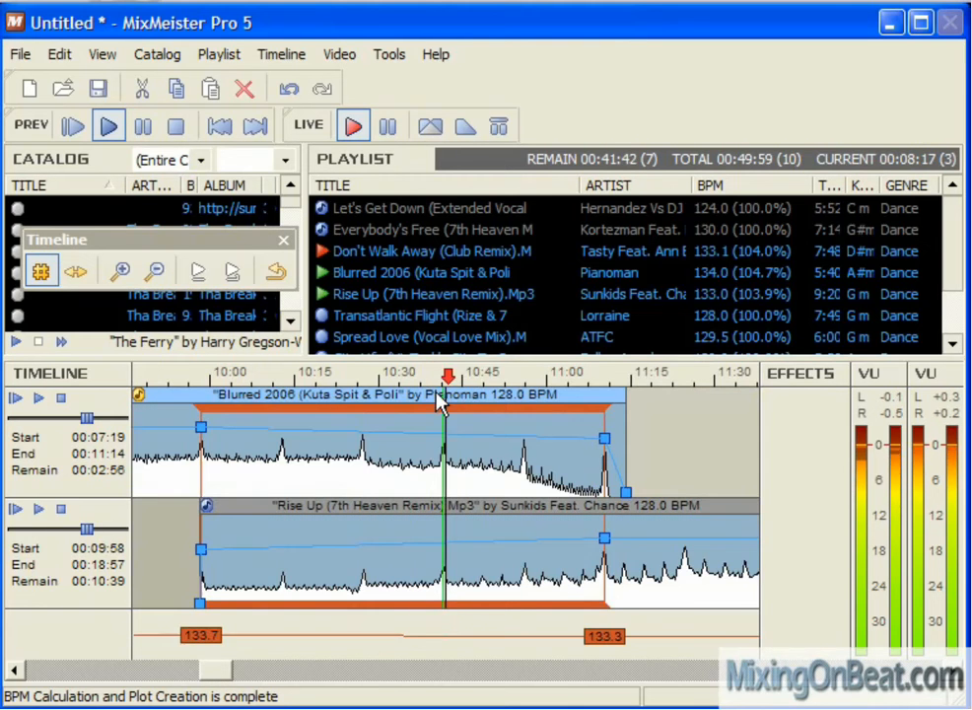
pyautogui.doubleClick(484, 449)
pyautogui.scroll(-3, 522, 412)
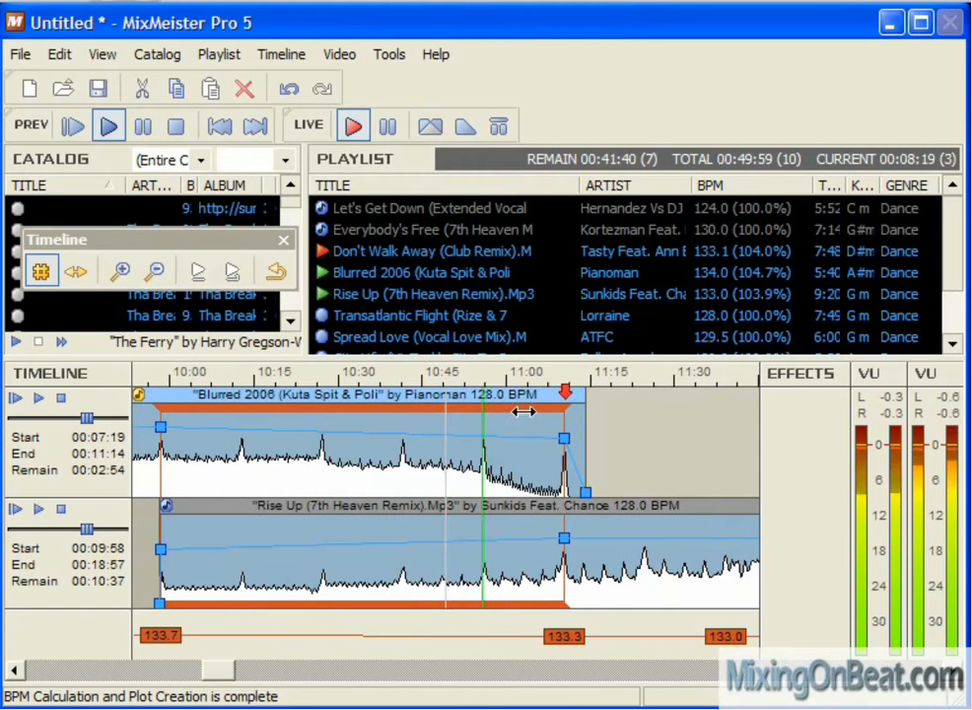
pyautogui.scroll(-2, 327, 470)
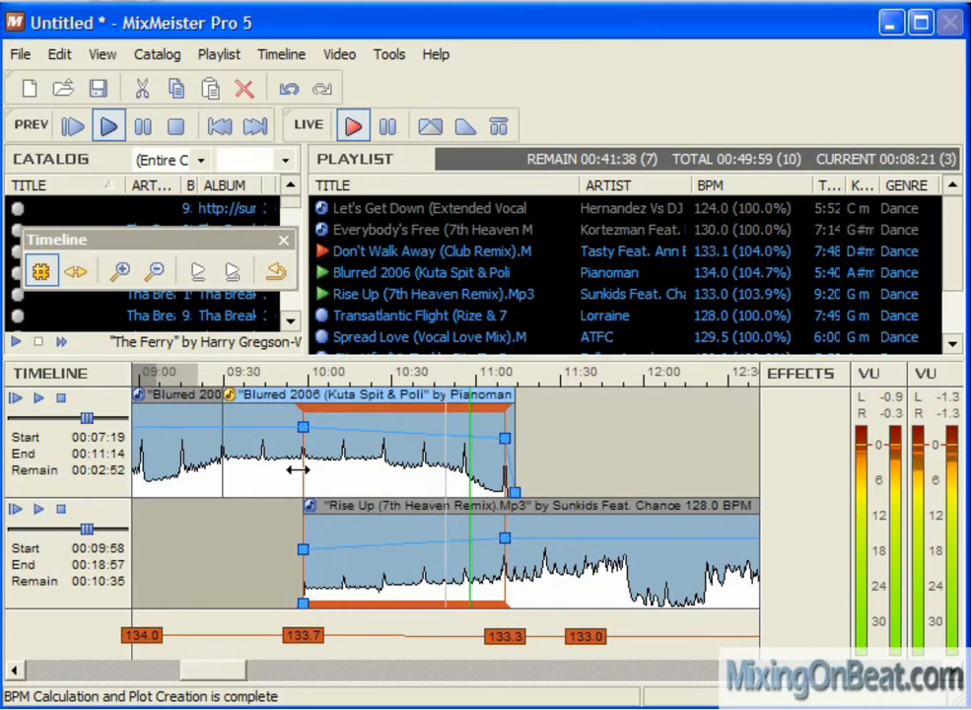
pyautogui.doubleClick(240, 408)
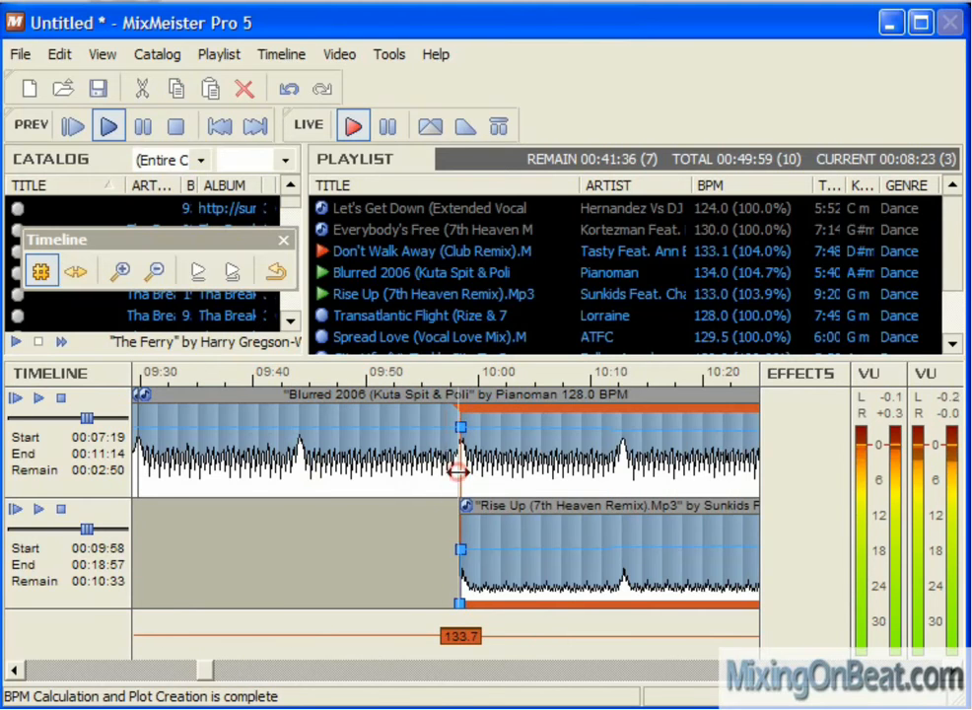
pyautogui.doubleClick(459, 470)
pyautogui.scroll(-2, 455, 472)
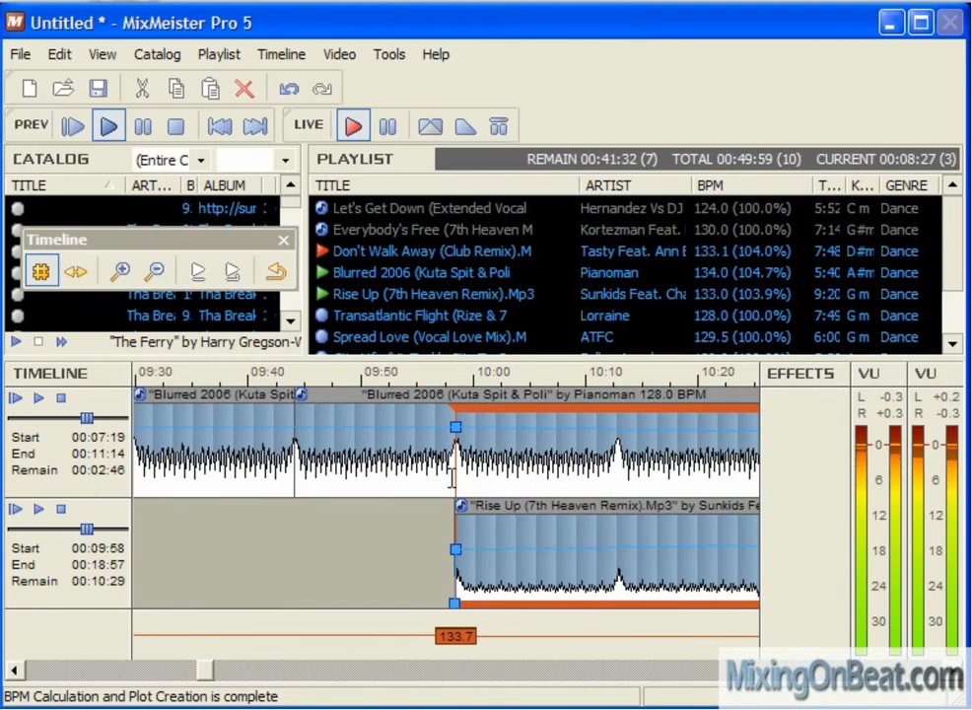
# - Split Blurred 2006 again at about 9:58, right where the Rise Up transition begins
pyautogui.scroll(-1, 452, 478)
pyautogui.click(549, 497)
pyautogui.scroll(1, 549, 497)
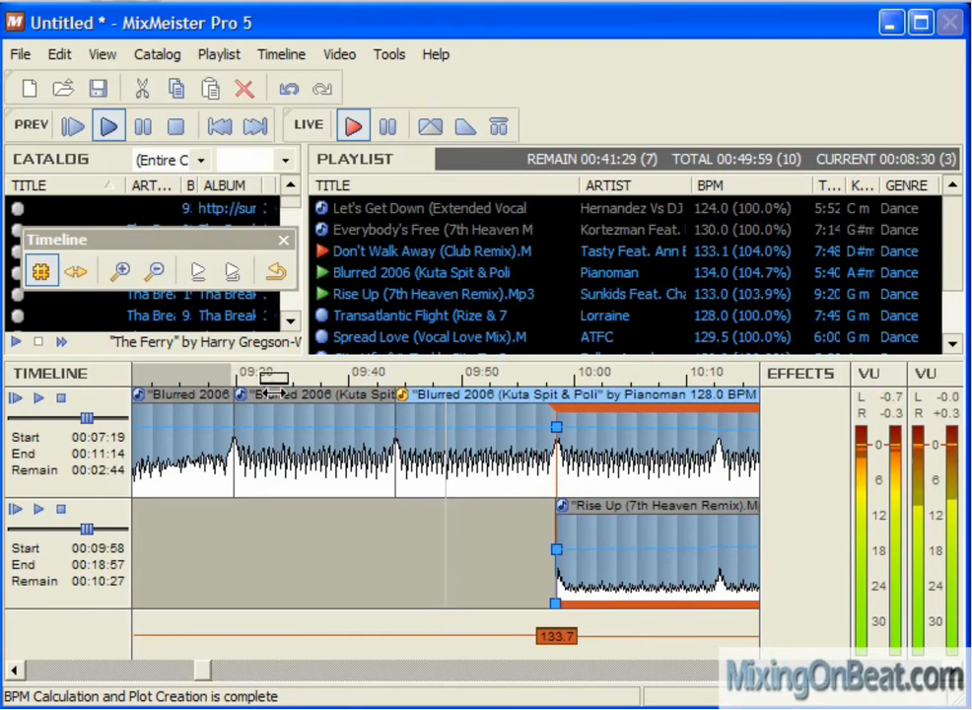
pyautogui.scroll(1, 557, 458)
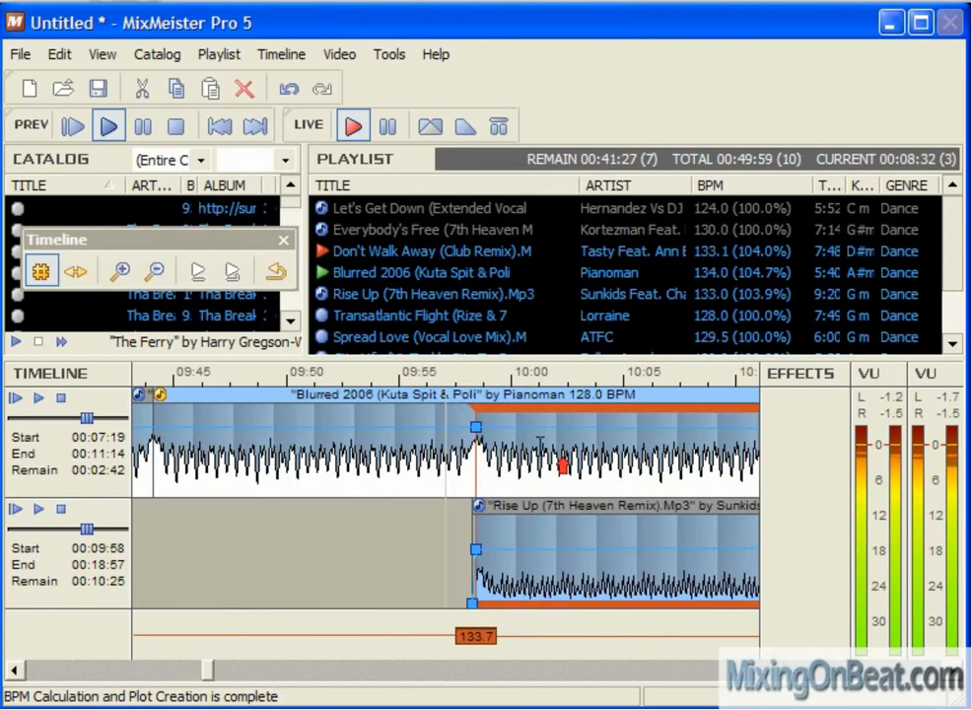
pyautogui.scroll(2, 474, 454)
pyautogui.click(469, 456)
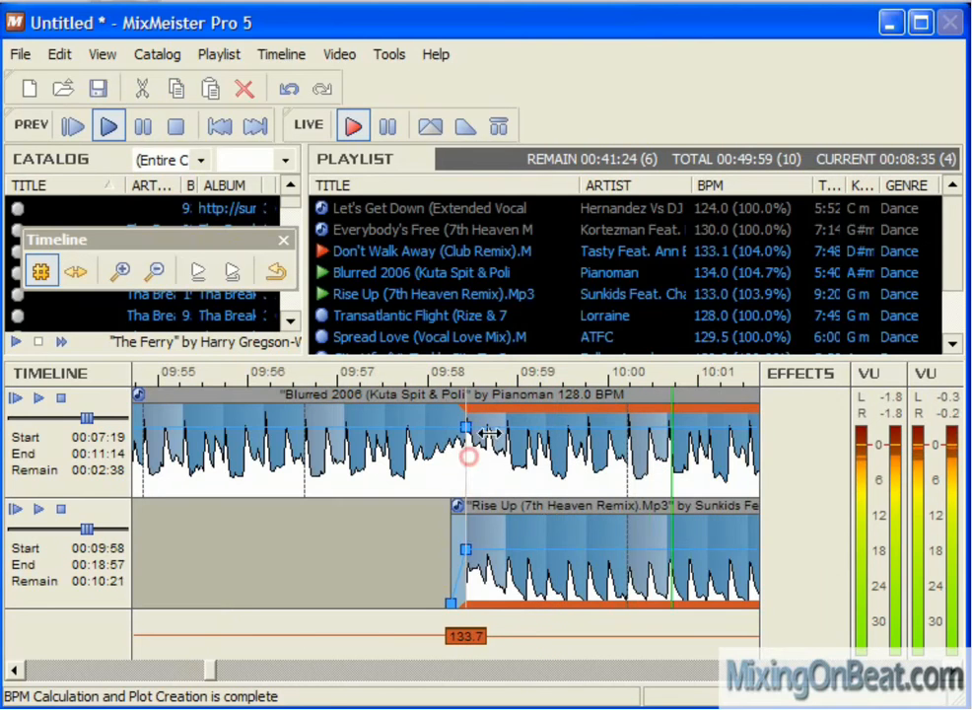
pyautogui.hotkey('ctrl', 't')
pyautogui.click(504, 389)
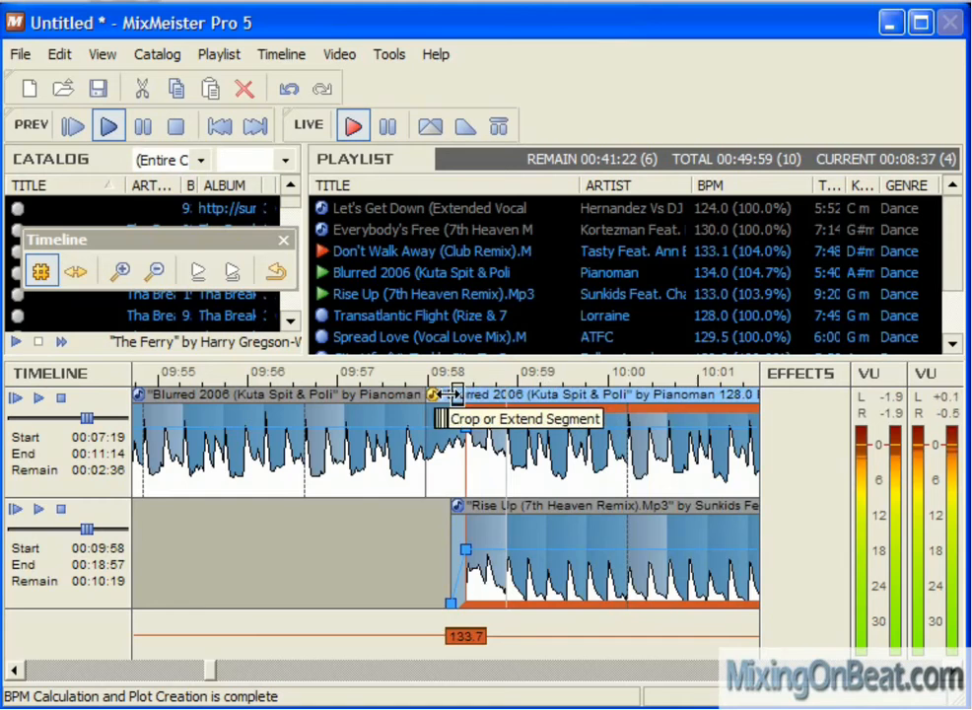
# - Preview Blurred 2006 at several points from about 8:55 up to the split near 9:30
pyautogui.scroll(-3, 417, 451)
pyautogui.scroll(1, 403, 440)
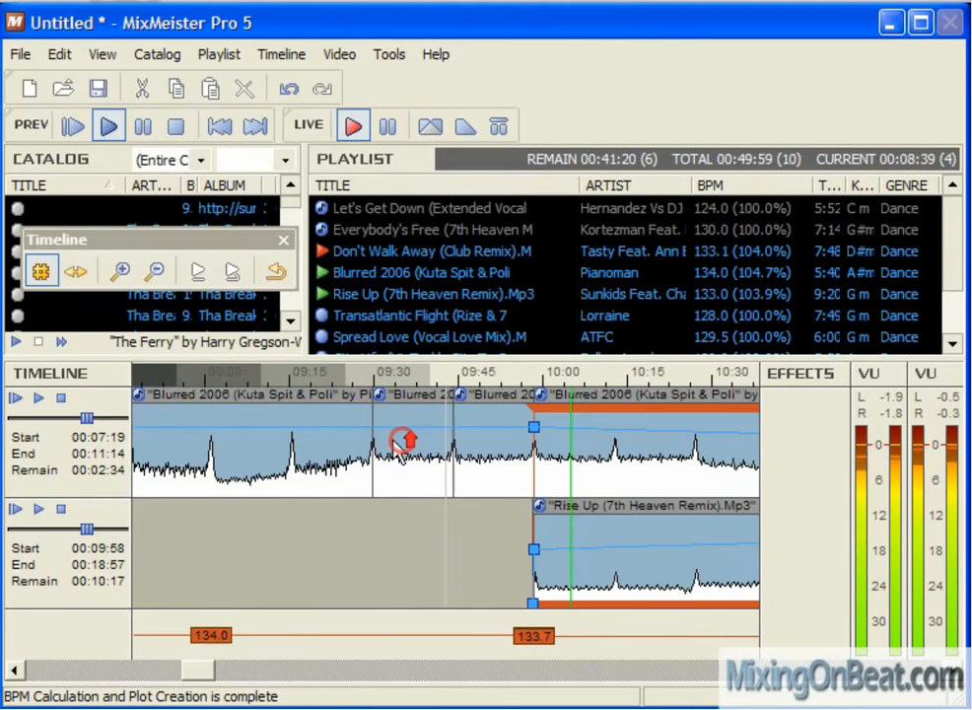
pyautogui.click(192, 370)
pyautogui.click(228, 412)
pyautogui.scroll(2, 237, 412)
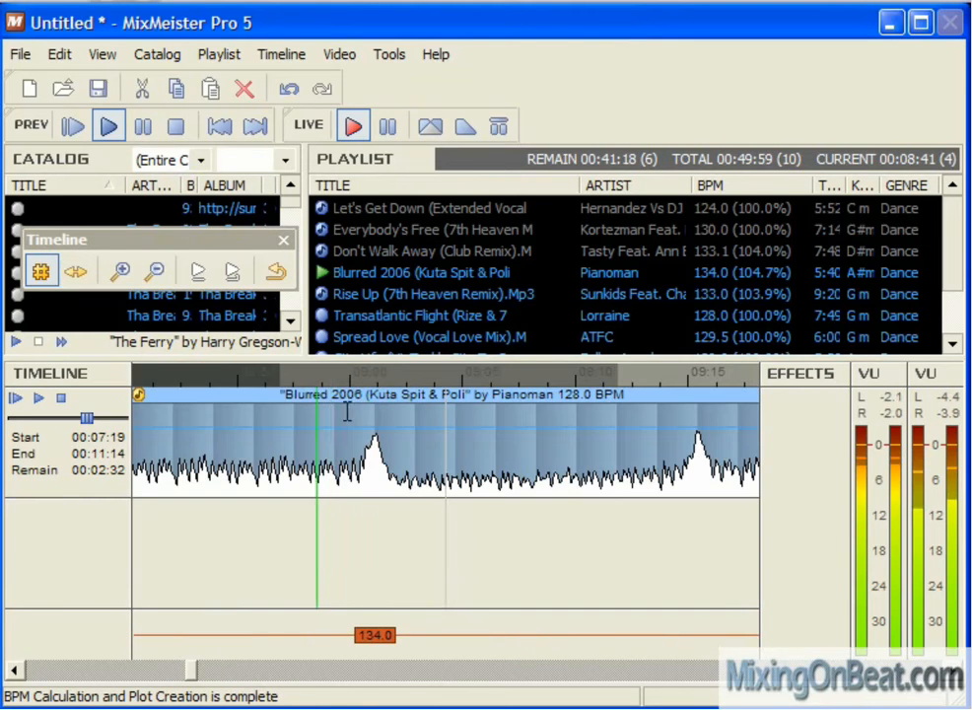
pyautogui.click(369, 375)
pyautogui.scroll(-2, 371, 380)
pyautogui.click(583, 471)
pyautogui.click(583, 470)
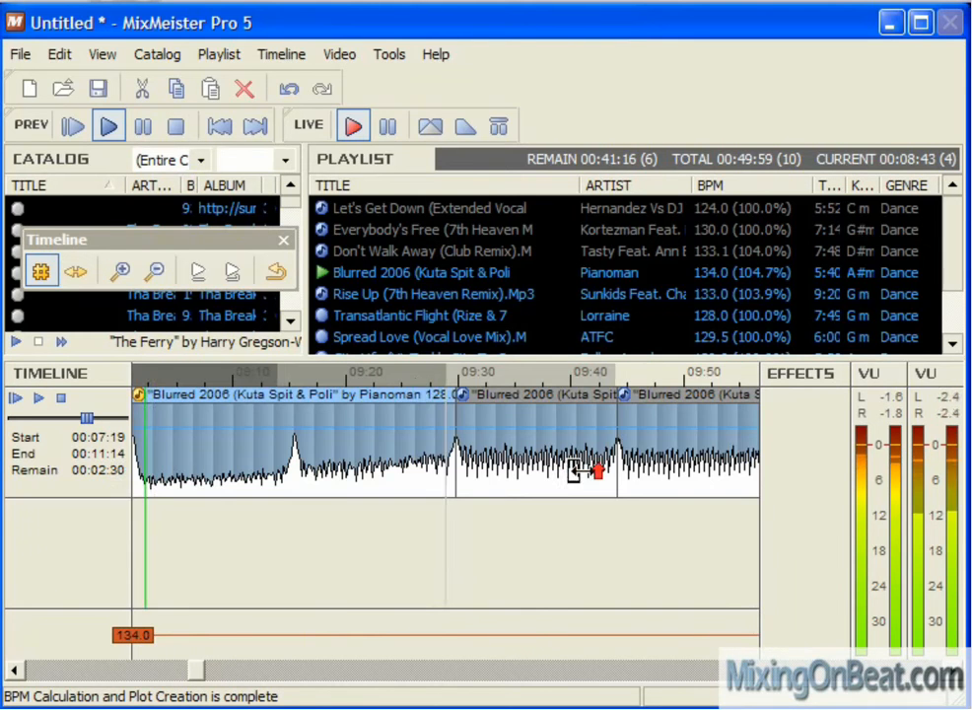
pyautogui.click(412, 377)
# - Delete the two Blurred 2006 segments between about 9:30 and 9:58, and preview the new join into Rise Up
pyautogui.click(487, 435)
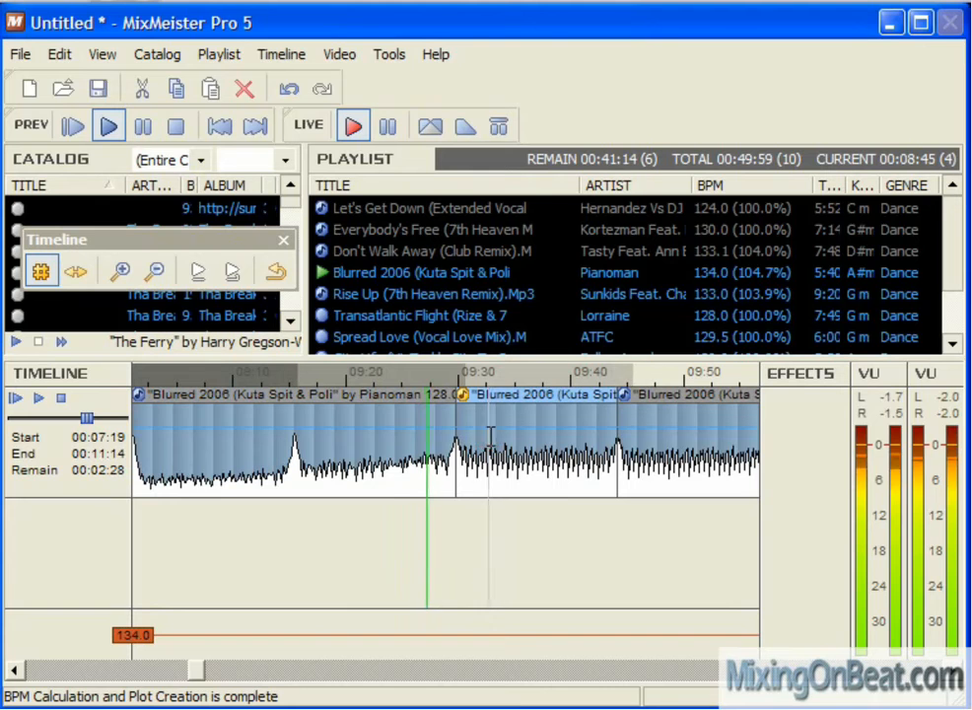
pyautogui.press('Delete')
pyautogui.press('Delete')
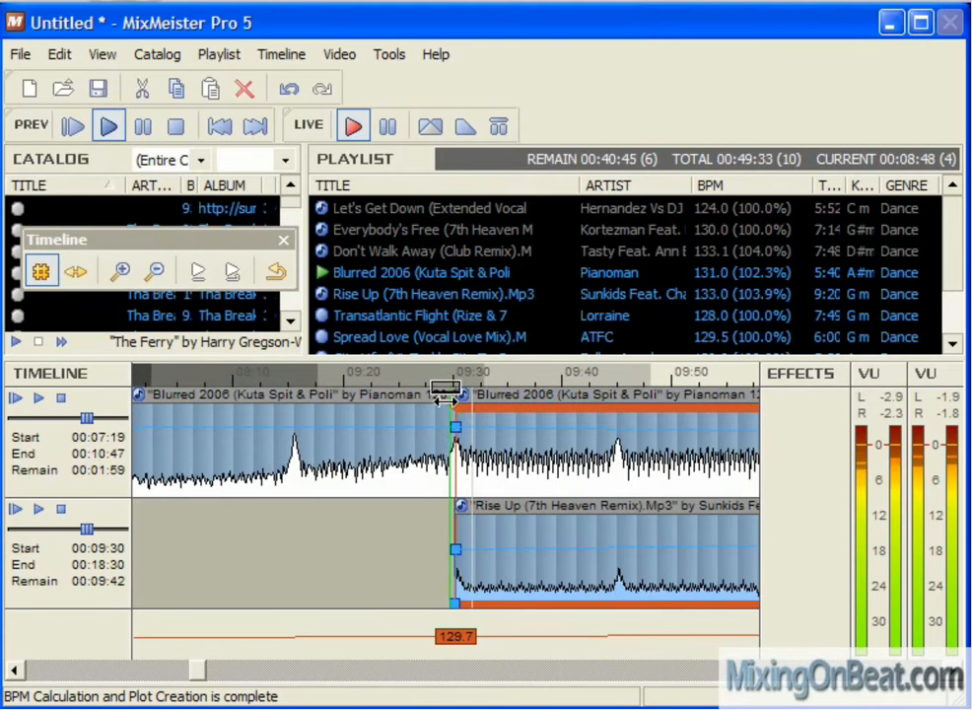
pyautogui.click(440, 384)
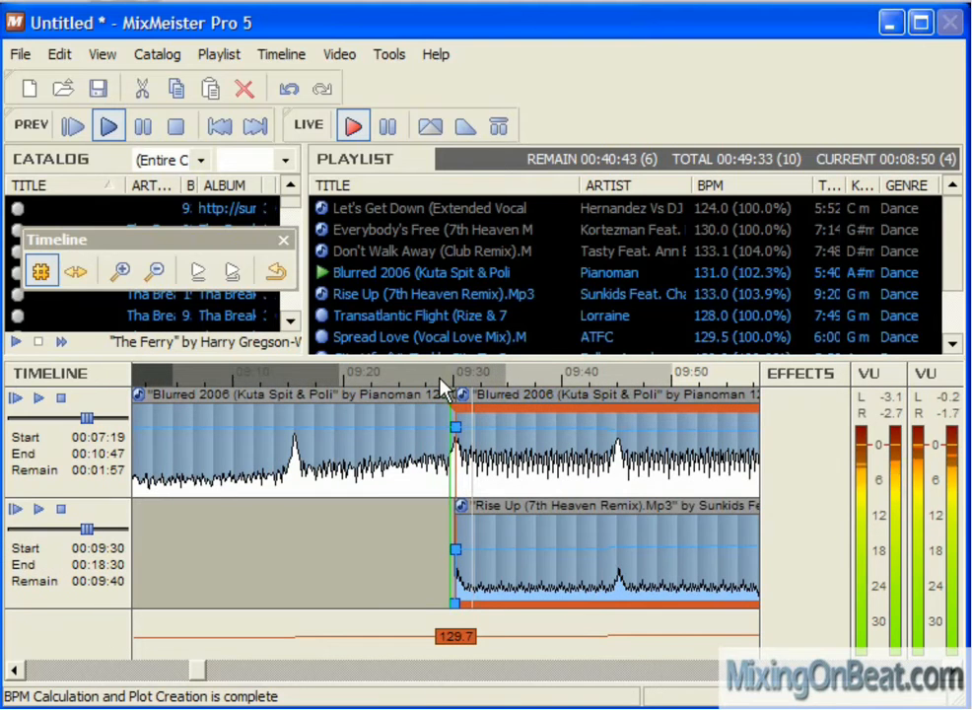
pyautogui.scroll(-2, 439, 381)
pyautogui.click(442, 380)
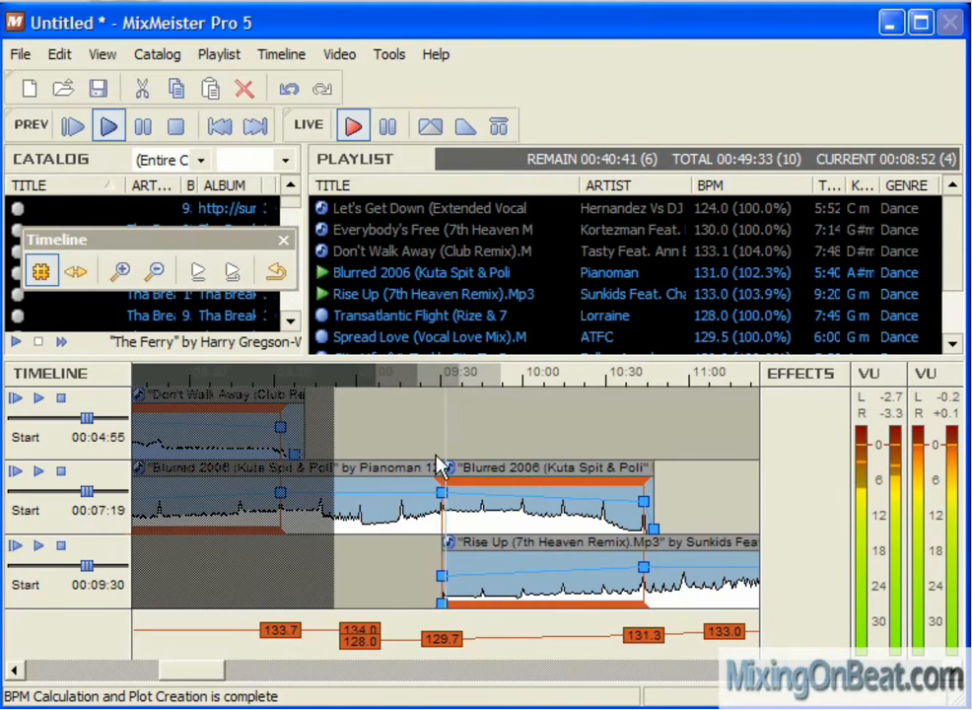
# - Set the 128.0 BPM tempo marker near 9:00, ahead of the Rise Up transition, to 134 BPM
pyautogui.scroll(1, 395, 626)
pyautogui.click(278, 643)
pyautogui.rightClick(279, 643)
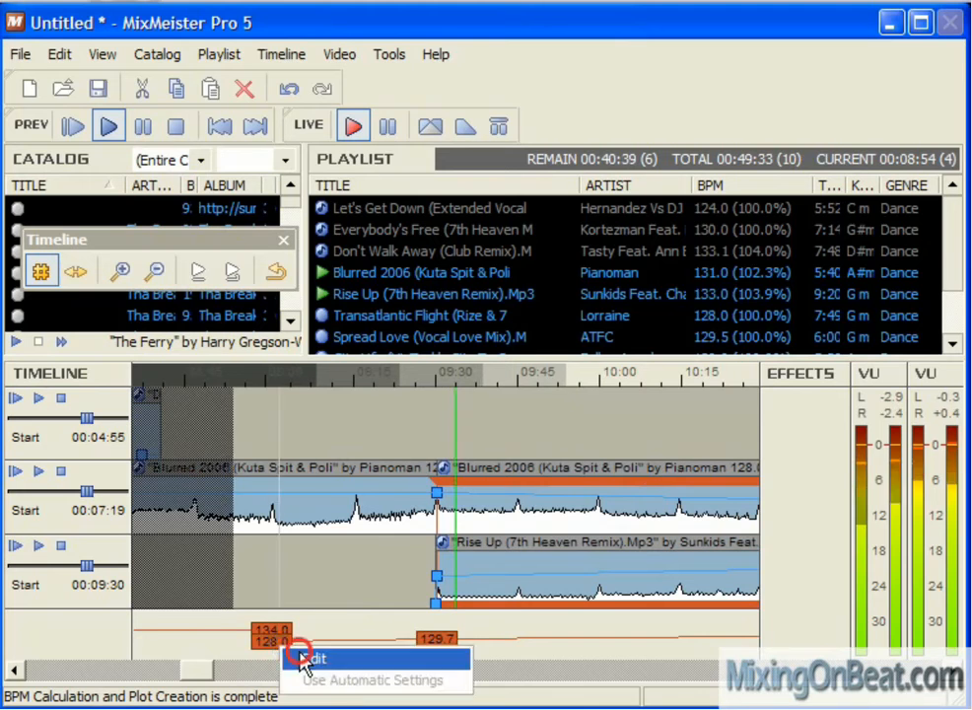
pyautogui.click(304, 653)
pyautogui.write('134')
pyautogui.press('Return')
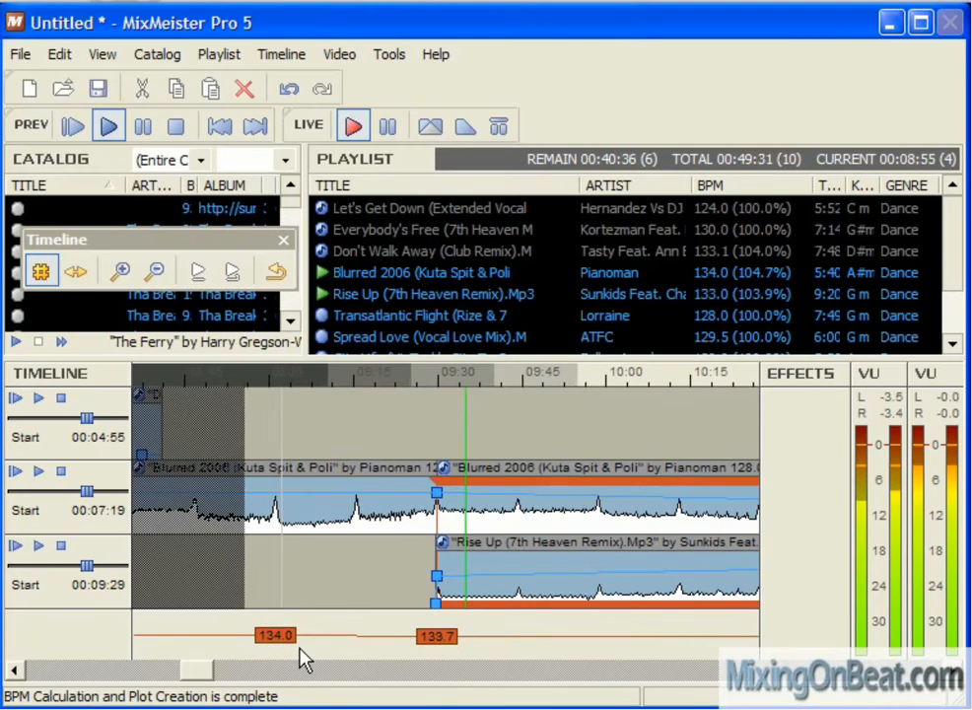
# - Move the start of the transition out of Rise Up earlier, to about 17:11
pyautogui.scroll(-1, 348, 603)
pyautogui.scroll(-1, 423, 588)
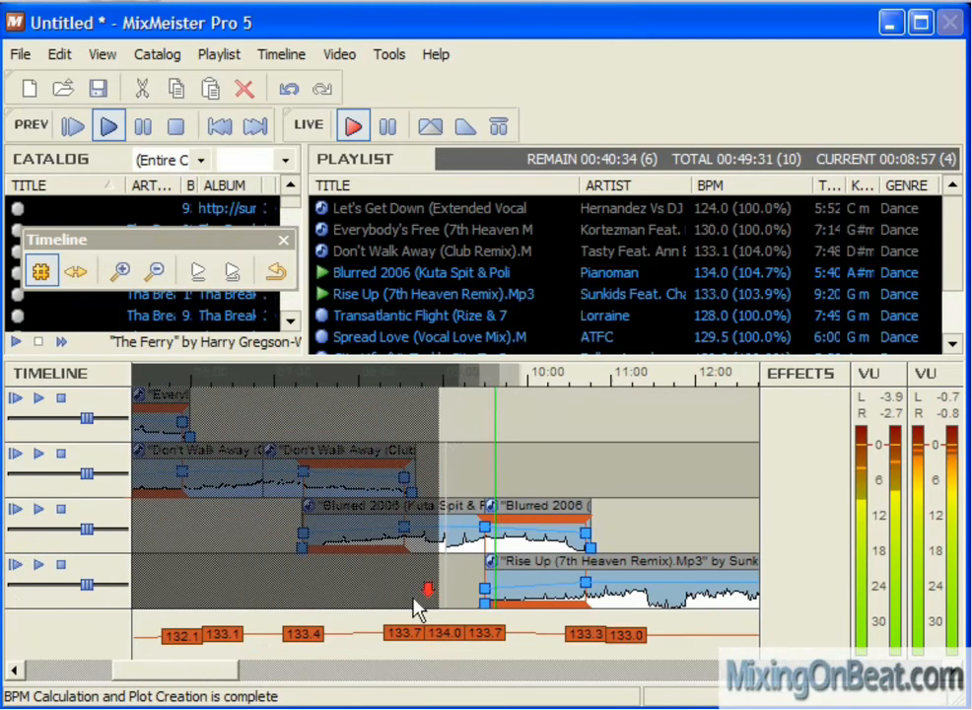
pyautogui.scroll(-1, 464, 582)
pyautogui.scroll(1, 603, 537)
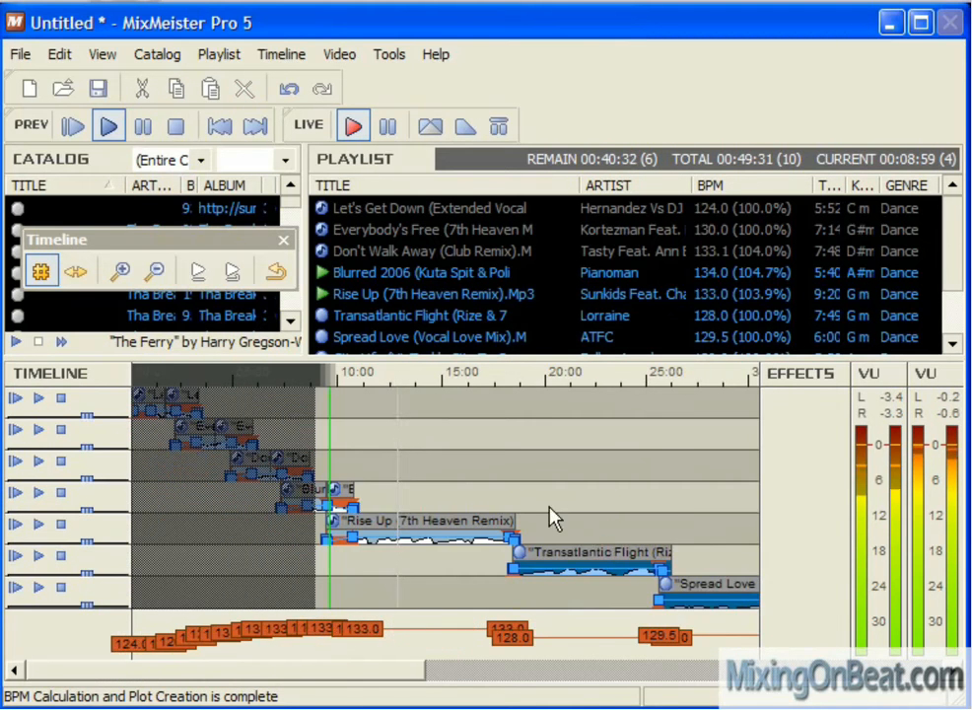
pyautogui.scroll(1, 444, 530)
pyautogui.scroll(1, 421, 520)
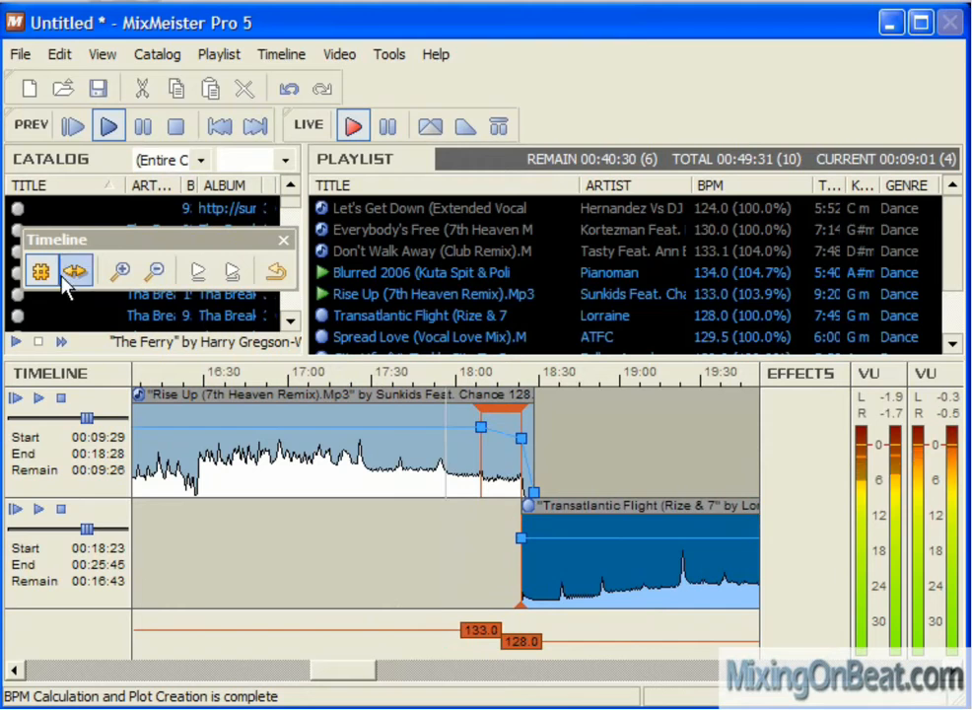
pyautogui.moveTo(480, 454)
pyautogui.mouseDown()
pyautogui.moveTo(252, 389)
pyautogui.moveTo(271, 451)
pyautogui.moveTo(316, 455)
pyautogui.moveTo(319, 390)
pyautogui.mouseUp()
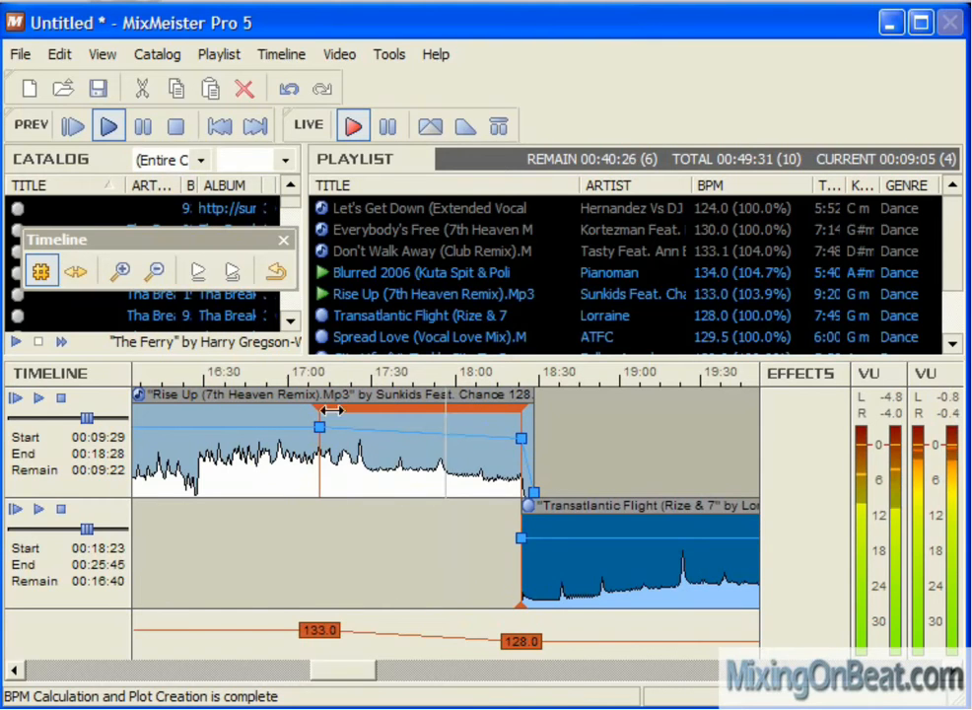
# - Check the Rise Up outro transition closely, previewing its start near 17:11 and inspecting the beats at its end
pyautogui.click(311, 376)
pyautogui.moveTo(360, 447); pyautogui.dragTo(357, 446)
pyautogui.moveTo(299, 457); pyautogui.dragTo(300, 450)
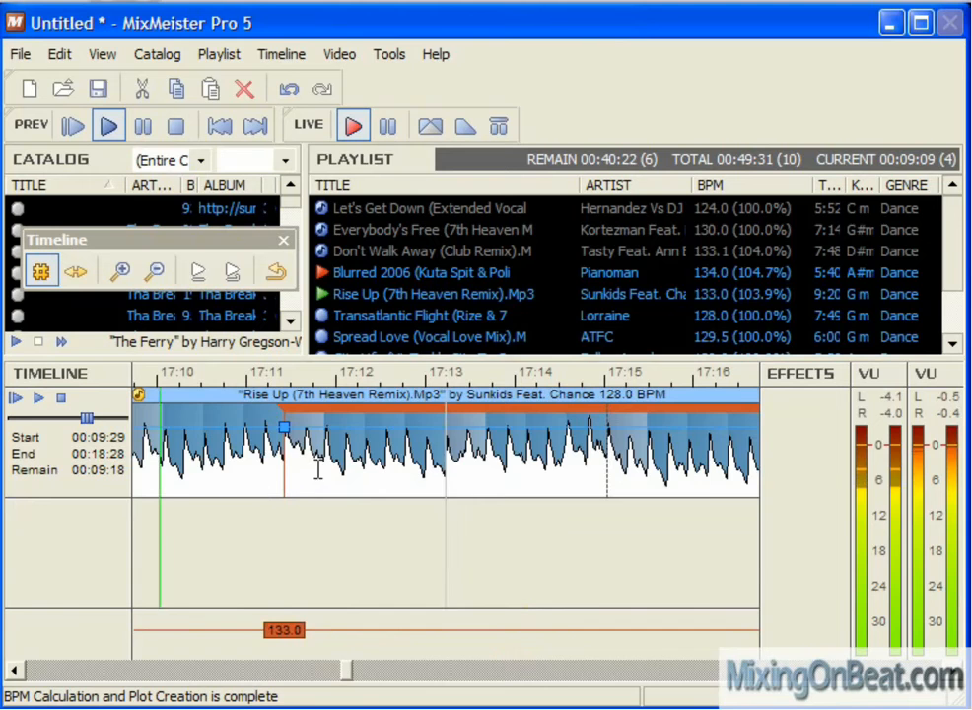
pyautogui.scroll(2, 308, 473)
pyautogui.scroll(-3, 532, 548)
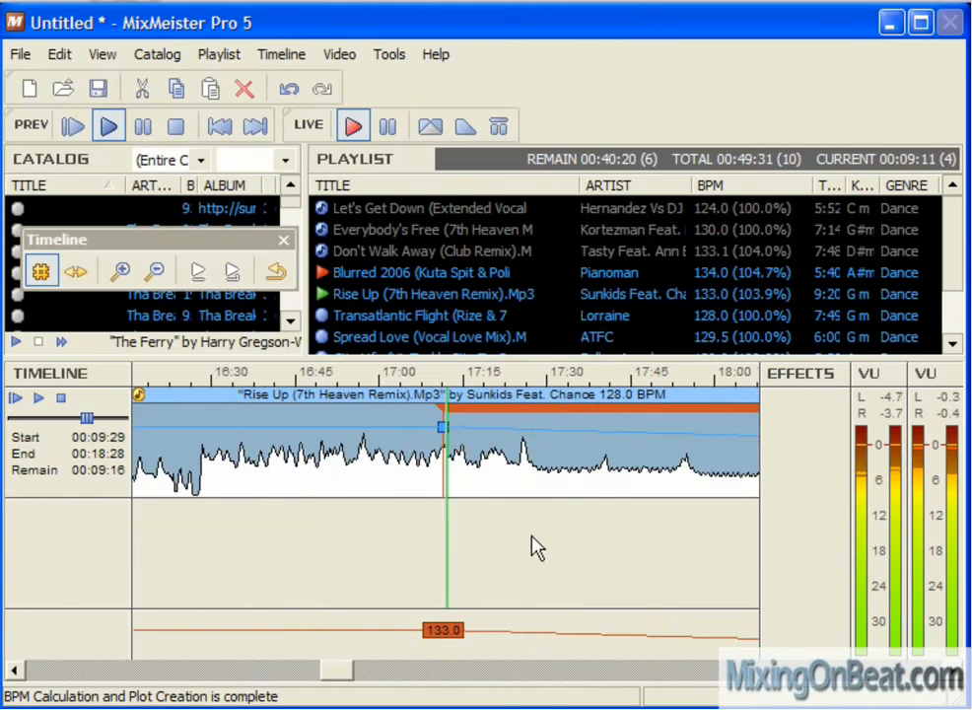
pyautogui.scroll(2, 591, 478)
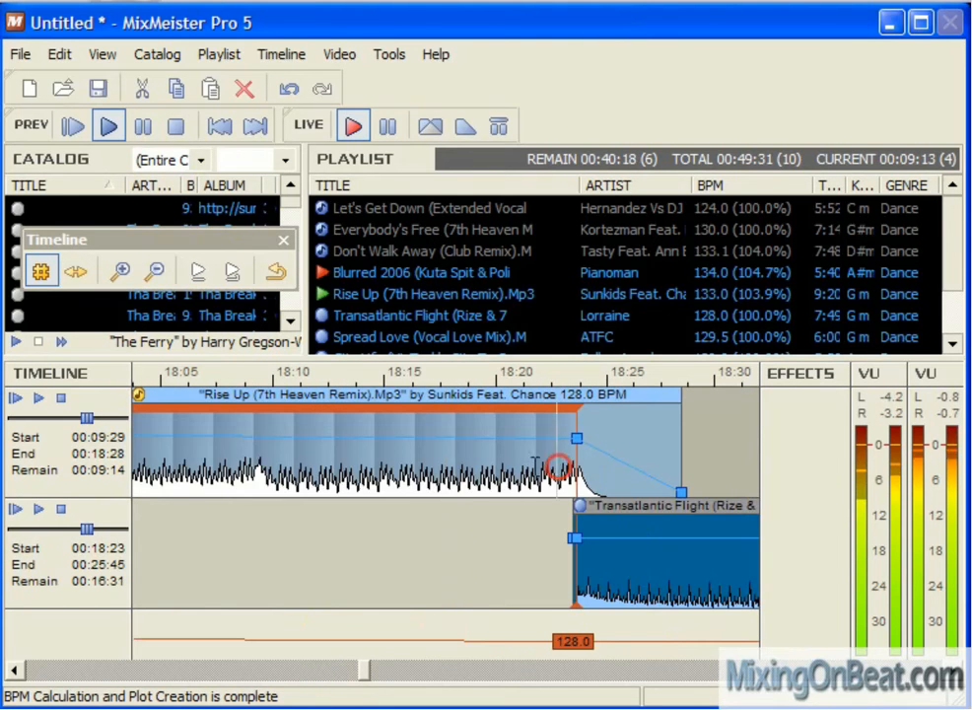
pyautogui.scroll(3, 552, 473)
pyautogui.scroll(-5, 326, 462)
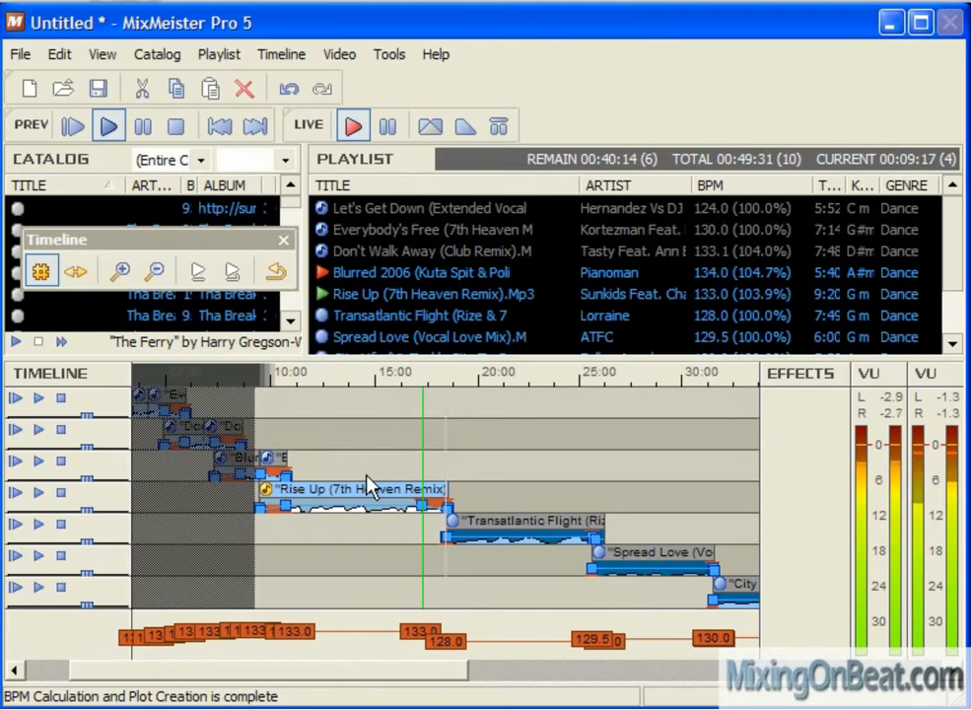
# - Preview the upcoming tracks at several points on the timeline, from Transatlantic Flight through to the last track
pyautogui.click(503, 373)
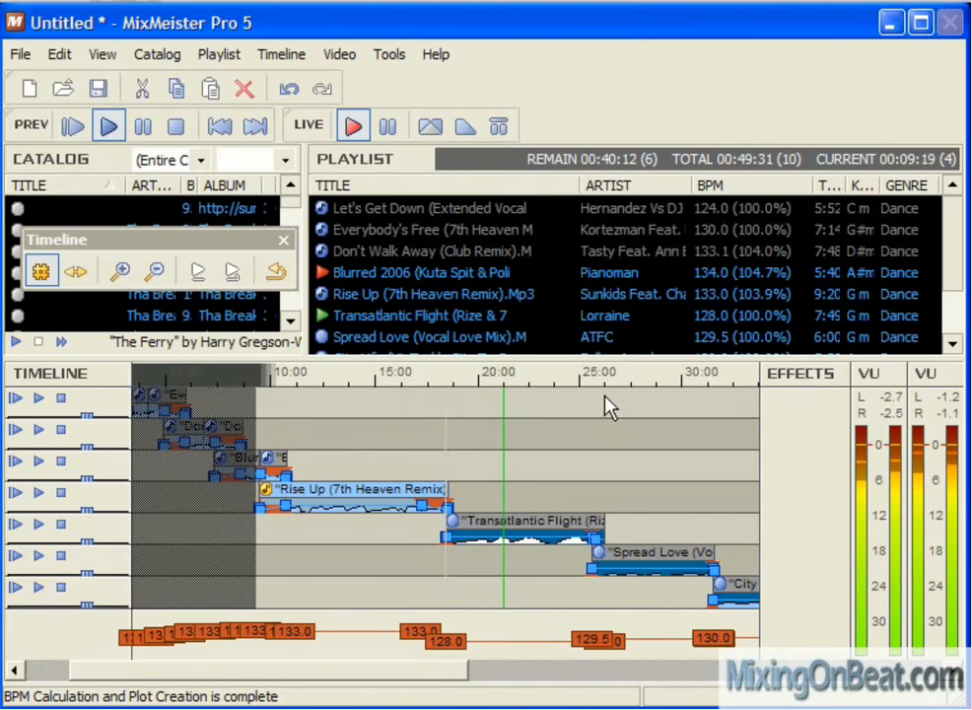
pyautogui.click(634, 374)
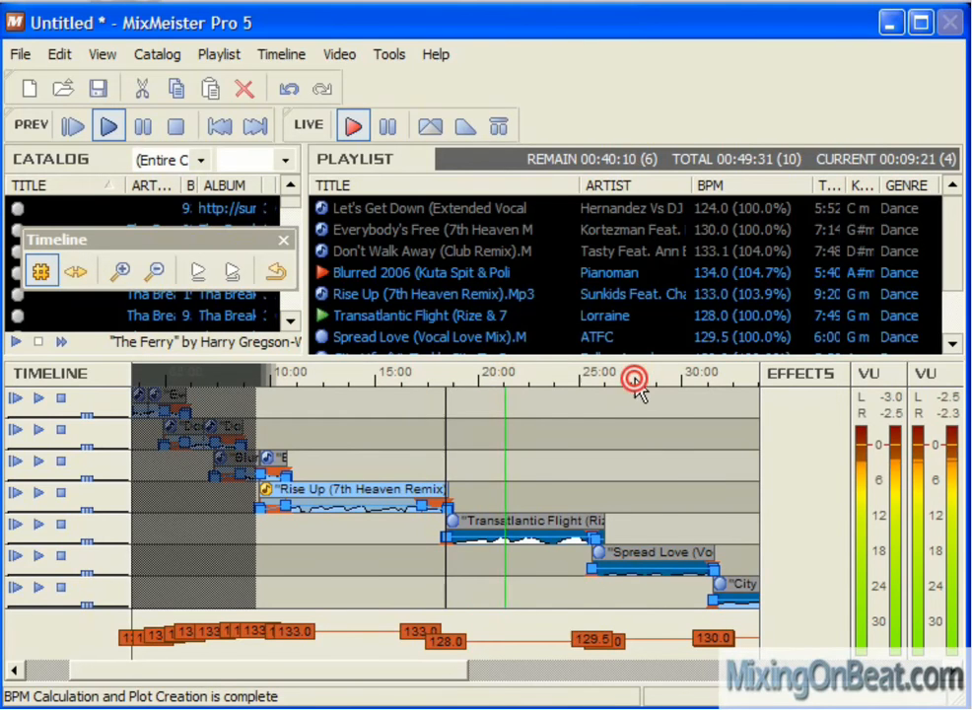
pyautogui.click(731, 373)
pyautogui.scroll(-2, 718, 406)
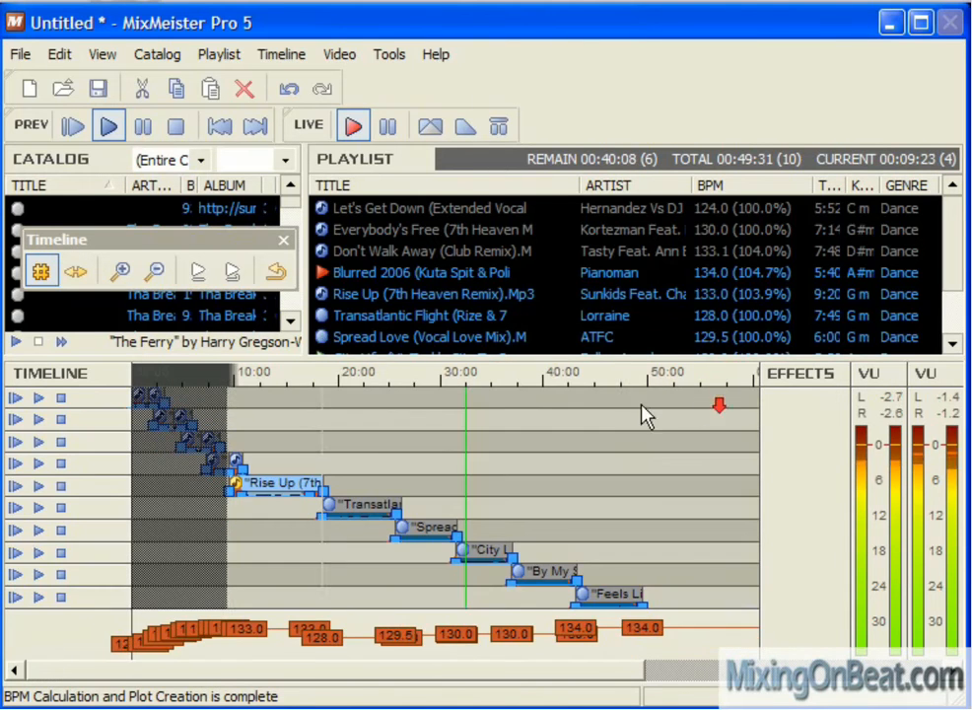
pyautogui.click(558, 372)
pyautogui.click(606, 383)
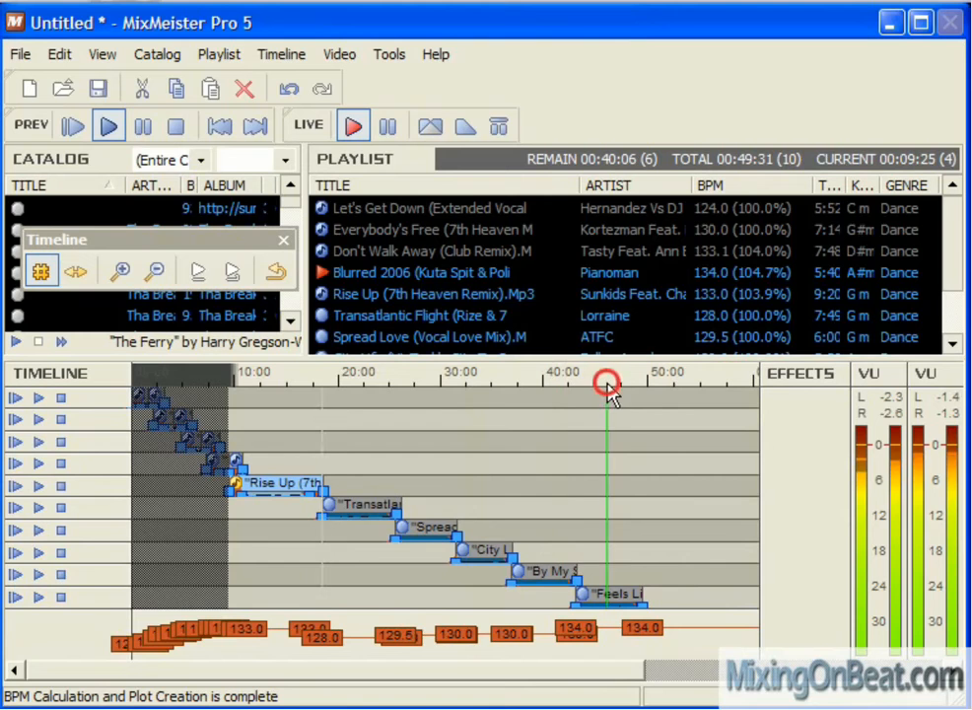
# - Extend the Transatlantic Flight track to its full 7:49 length on the timeline
pyautogui.doubleClick(337, 537)
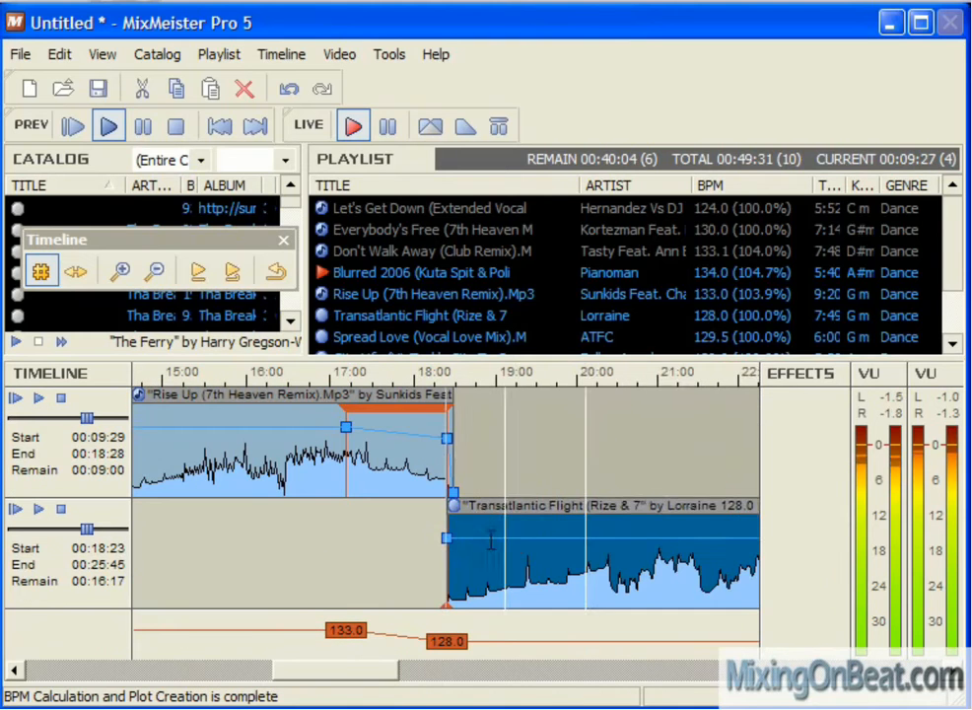
pyautogui.rightClick(515, 540)
pyautogui.click(582, 124)
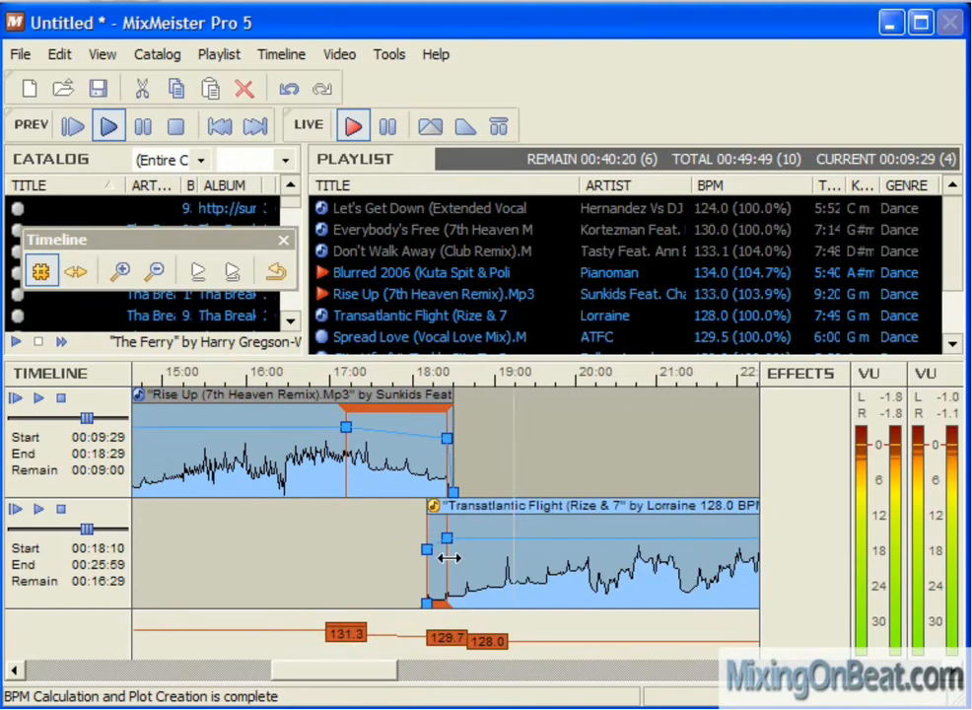
# - Lengthen the Transatlantic Flight intro overlap so it starts at 17:11, and align its end with Rise Up's transition end at about 18:25
pyautogui.click(513, 562)
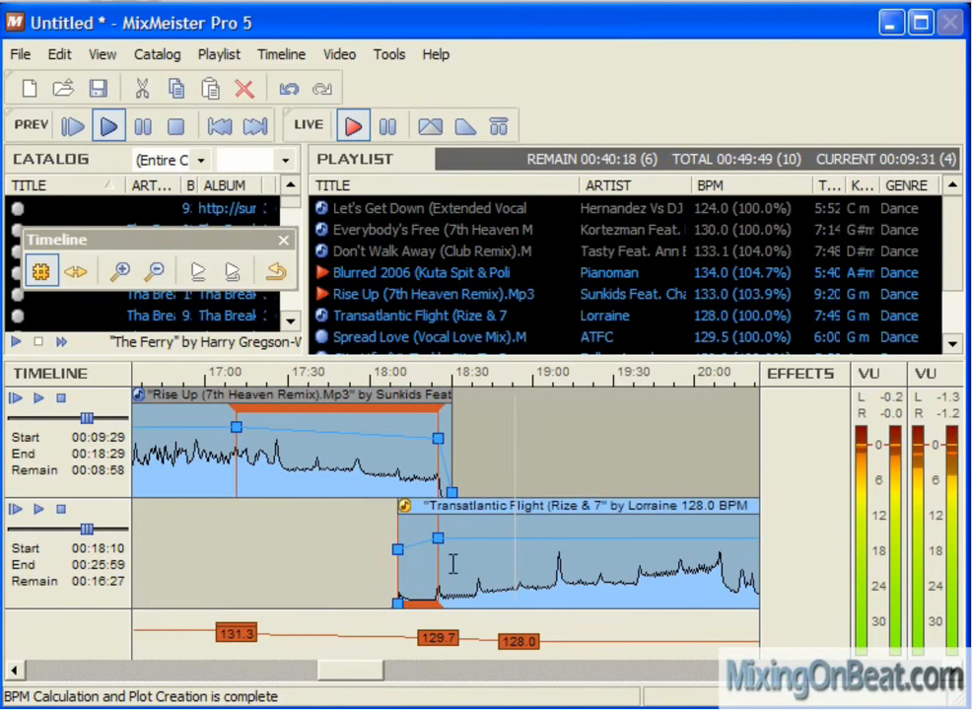
pyautogui.moveTo(438, 564); pyautogui.dragTo(633, 579)
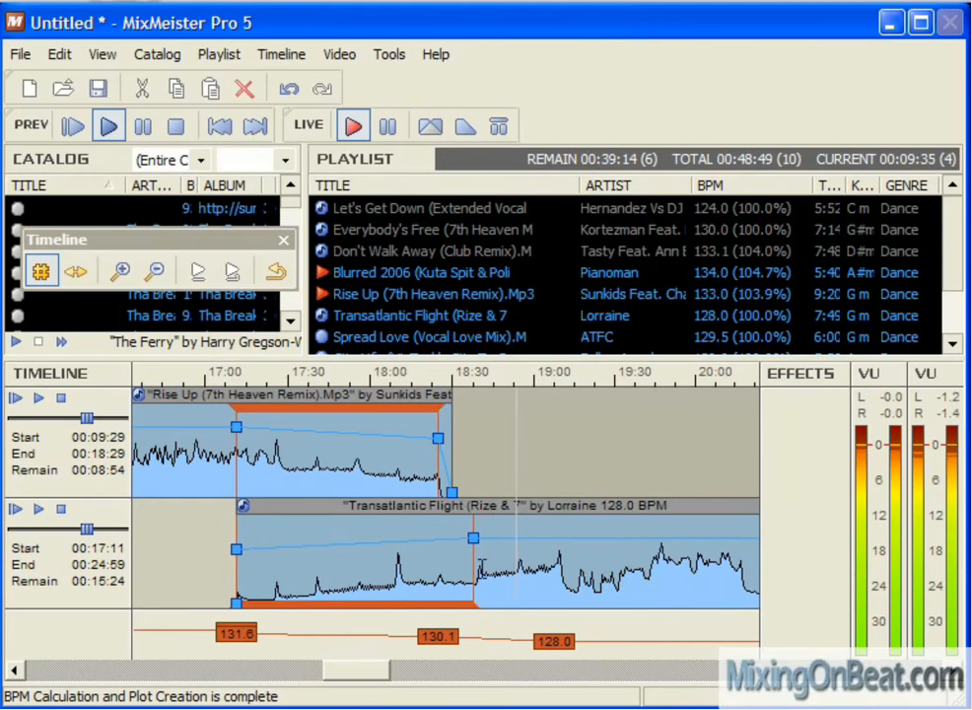
pyautogui.click(474, 560)
pyautogui.moveTo(524, 555); pyautogui.dragTo(391, 558)
pyautogui.click(374, 561)
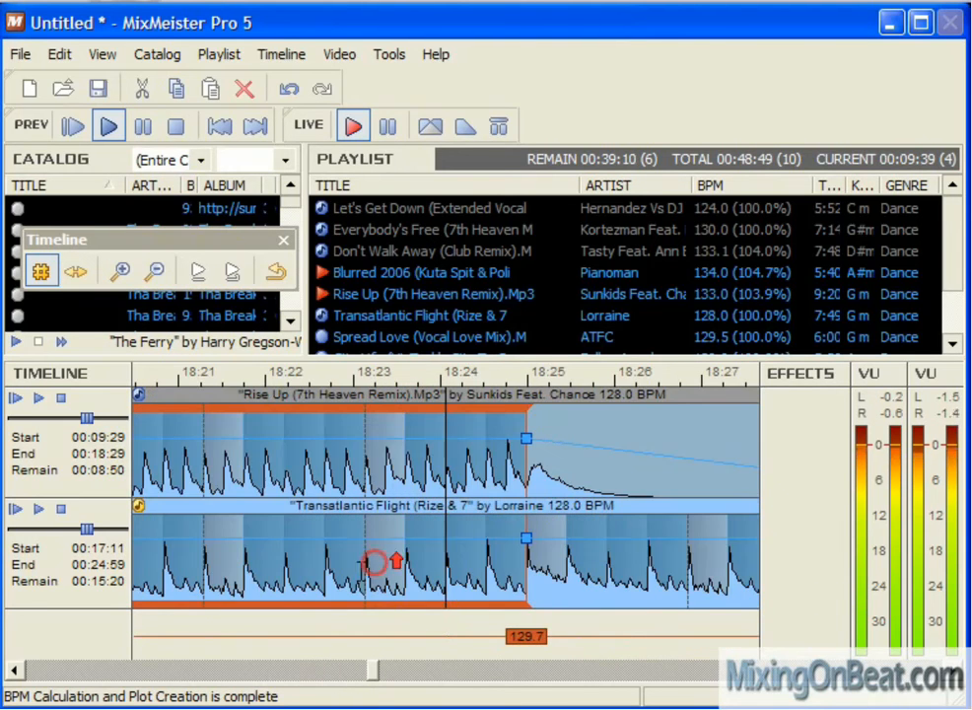
# - Check the beat alignment of the Rise Up to Transatlantic Flight transition at its end near 18:25 and its start at 17:11
pyautogui.click(449, 573)
pyautogui.scroll(2, 361, 569)
pyautogui.scroll(-8, 370, 568)
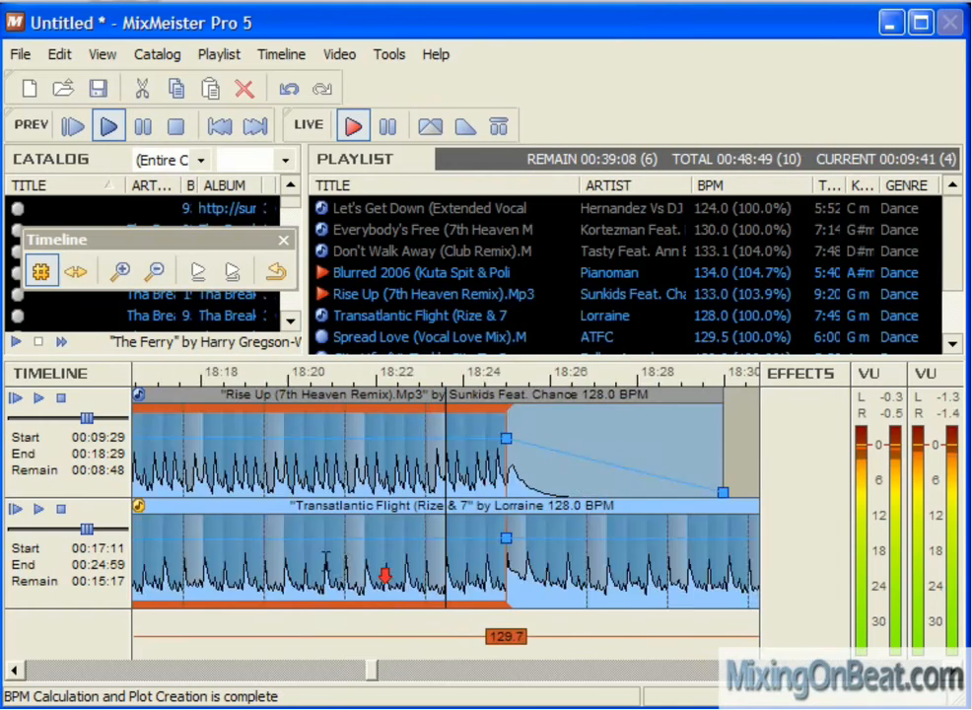
pyautogui.scroll(3, 281, 569)
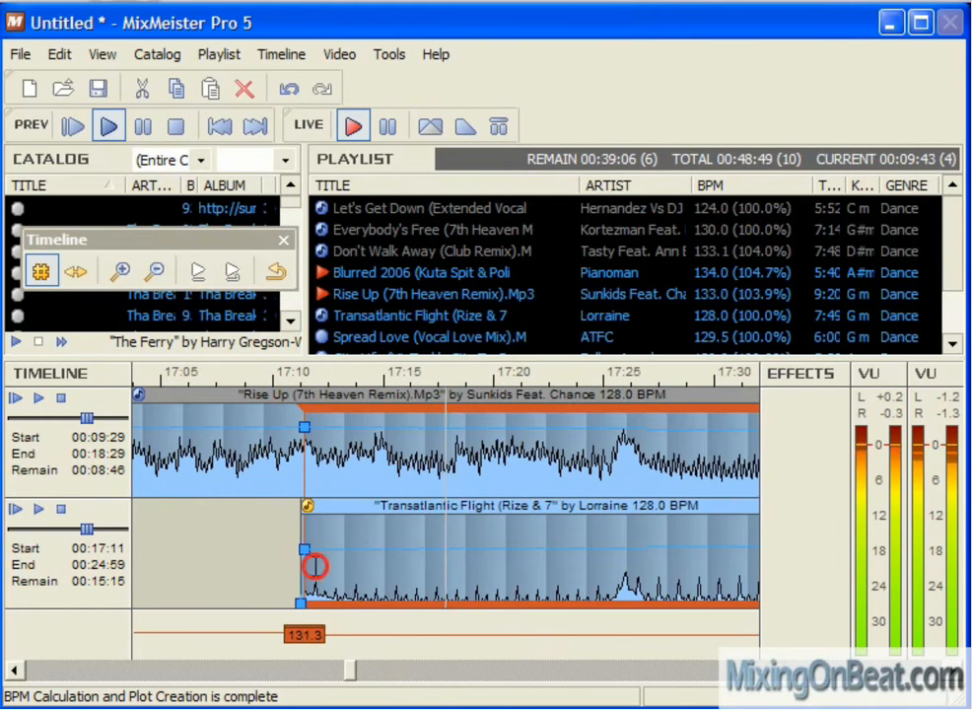
pyautogui.scroll(3, 329, 567)
pyautogui.scroll(2, 442, 572)
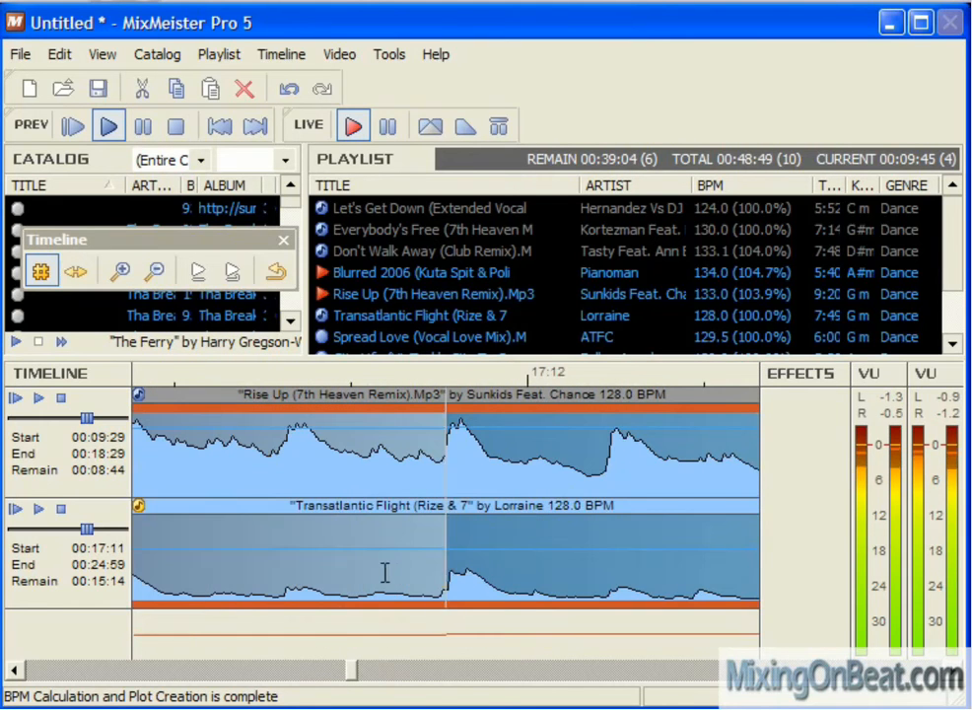
pyautogui.scroll(-2, 286, 537)
pyautogui.click(335, 489)
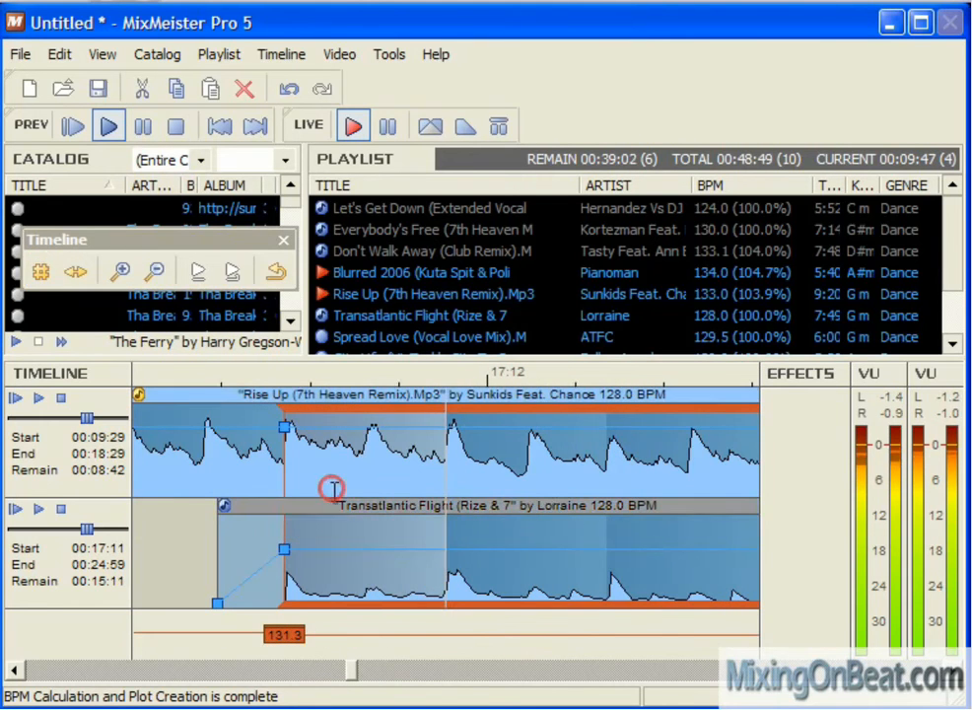
pyautogui.scroll(1, 353, 505)
pyautogui.moveTo(341, 588); pyautogui.dragTo(341, 591)
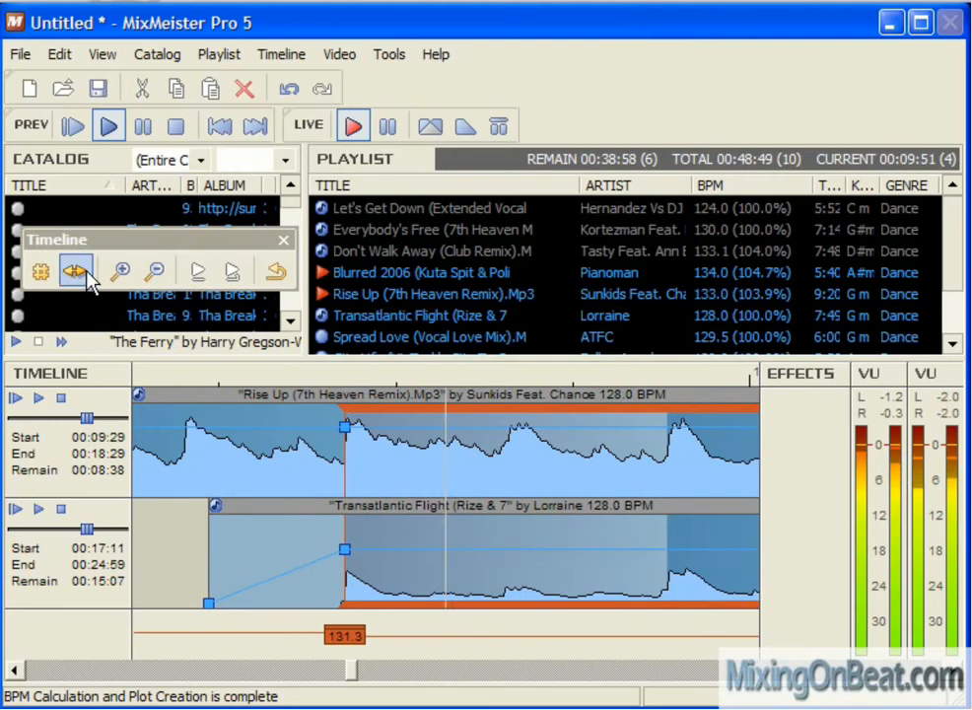
# - Preview Rise Up after its quiet section and split the track on the beat at about 12:23
pyautogui.scroll(-3, 252, 475)
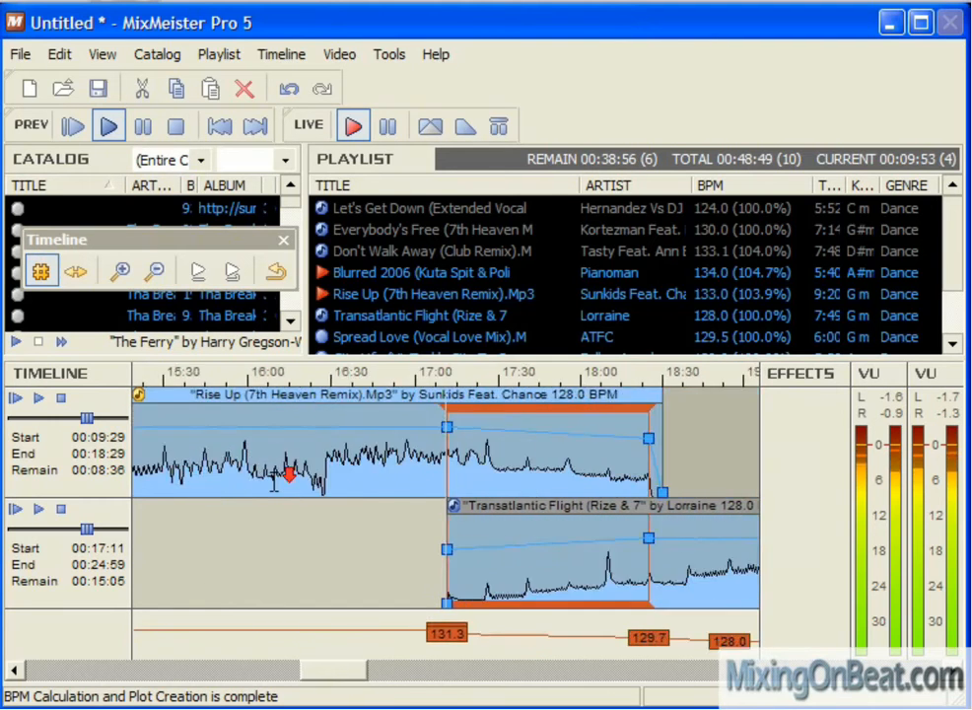
pyautogui.scroll(2, 278, 485)
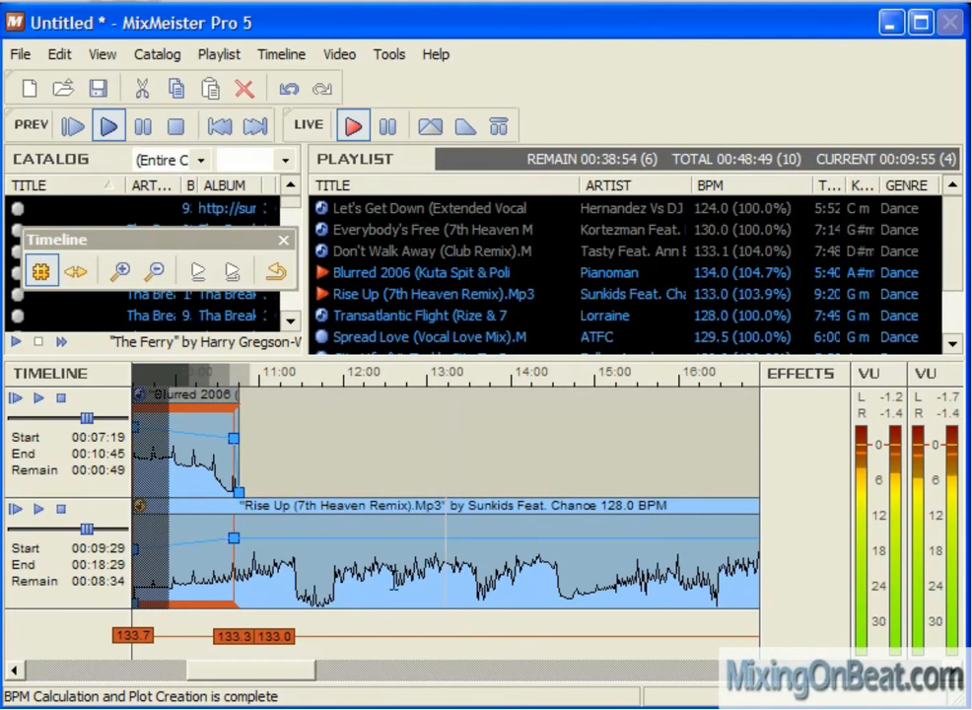
pyautogui.scroll(4, 360, 530)
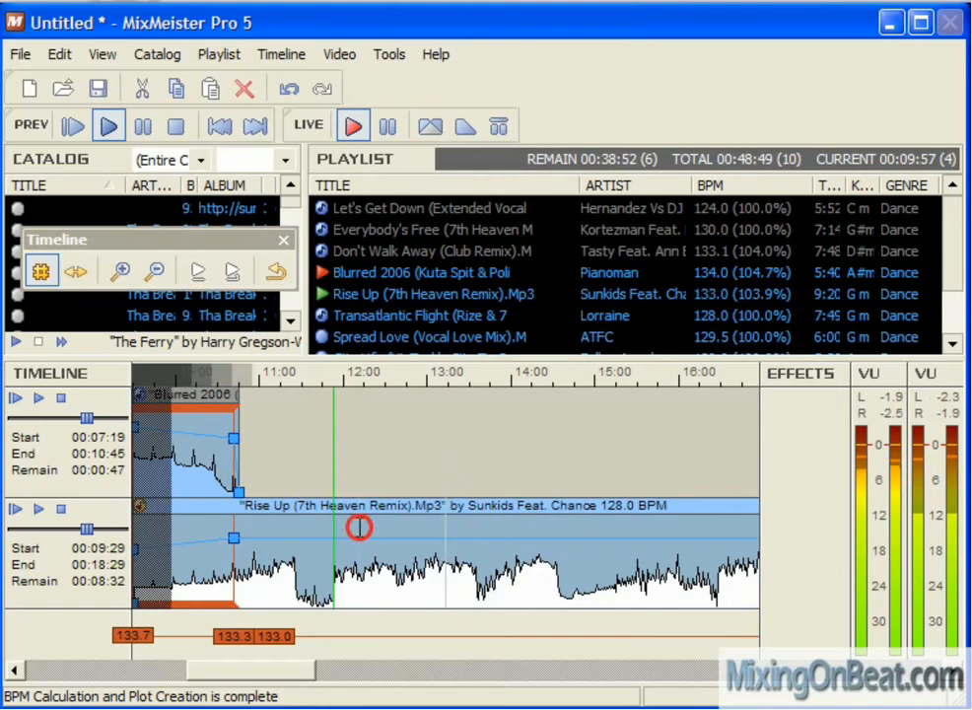
pyautogui.scroll(-1, 212, 473)
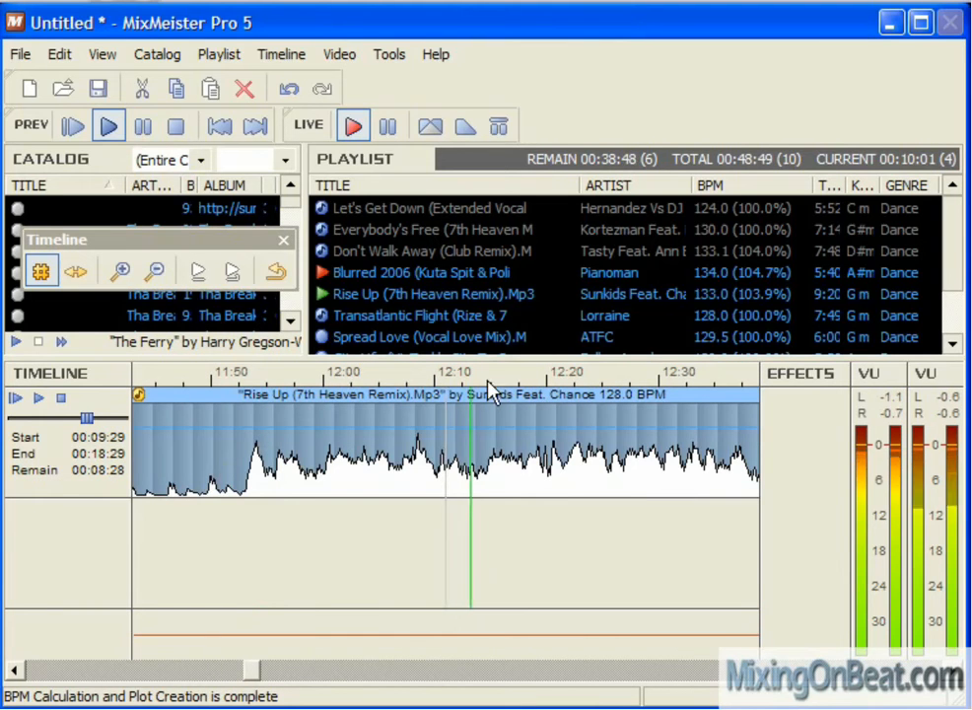
pyautogui.moveTo(500, 381)
pyautogui.mouseDown()
pyautogui.moveTo(534, 381)
pyautogui.moveTo(555, 433)
pyautogui.mouseUp()
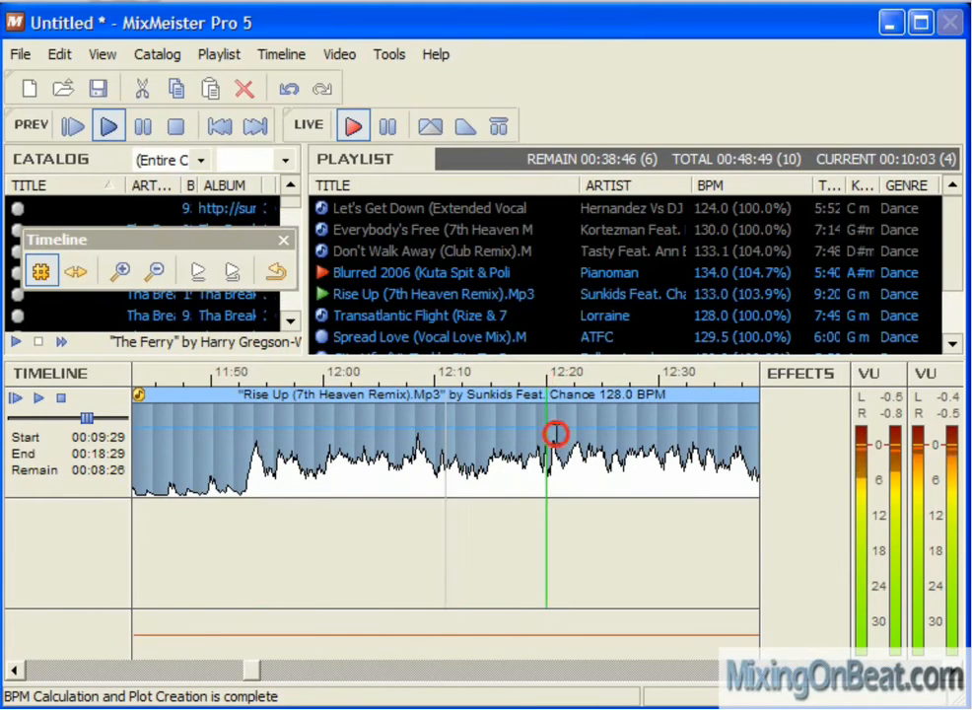
pyautogui.scroll(2, 555, 439)
pyautogui.click(541, 468)
pyautogui.scroll(2, 538, 469)
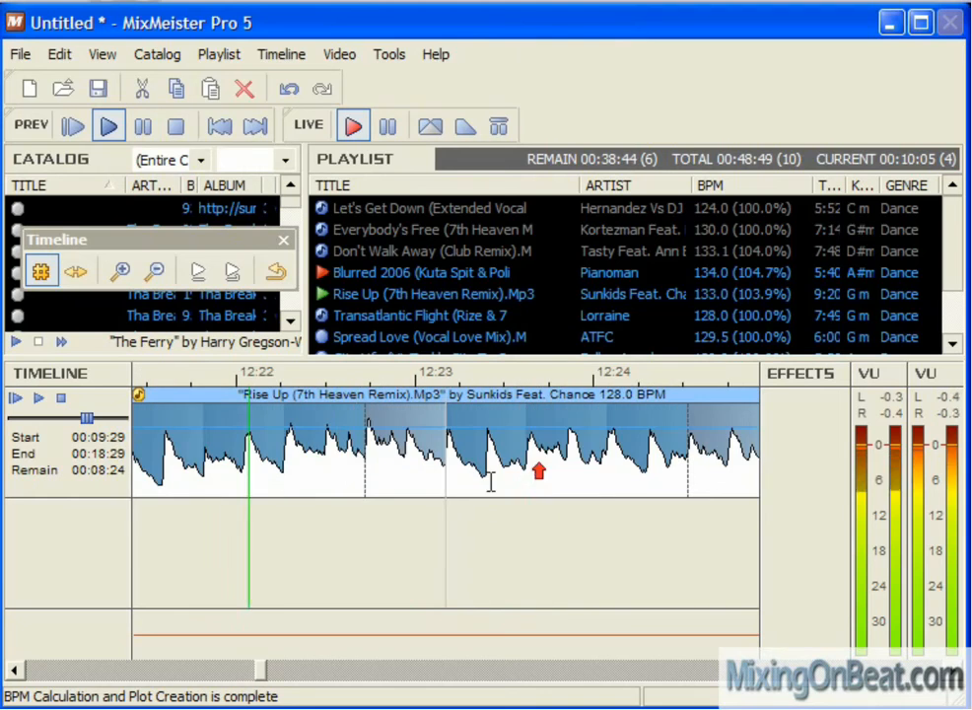
pyautogui.click(365, 467)
# - Preview Rise Up around 13:00 and split the track again on the measure line at about 13:06
pyautogui.scroll(-3, 394, 490)
pyautogui.scroll(-3, 440, 505)
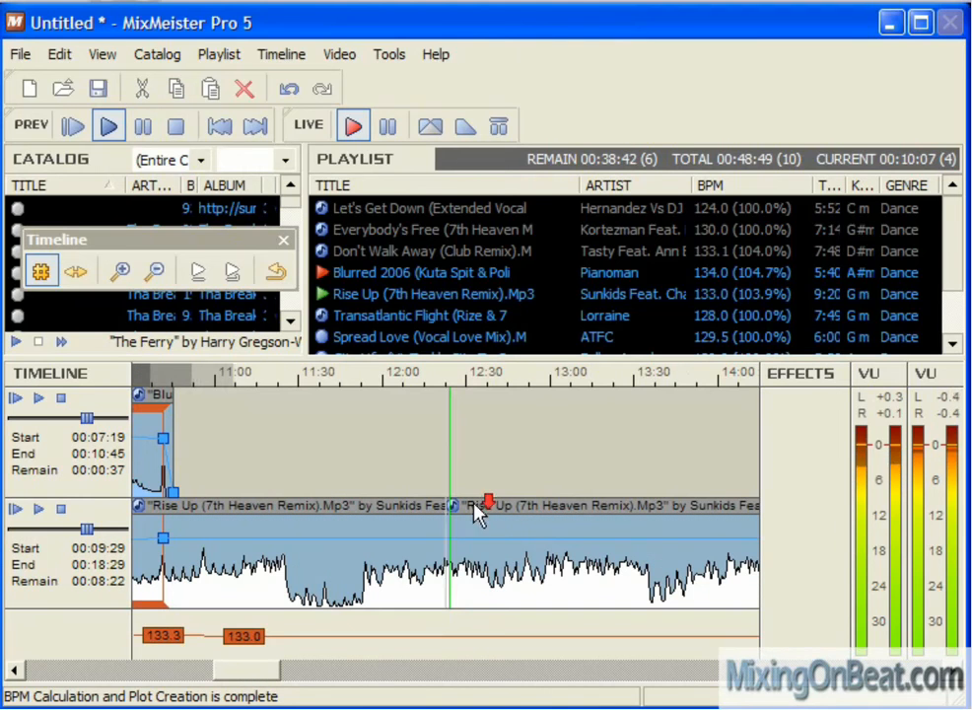
pyautogui.click(561, 376)
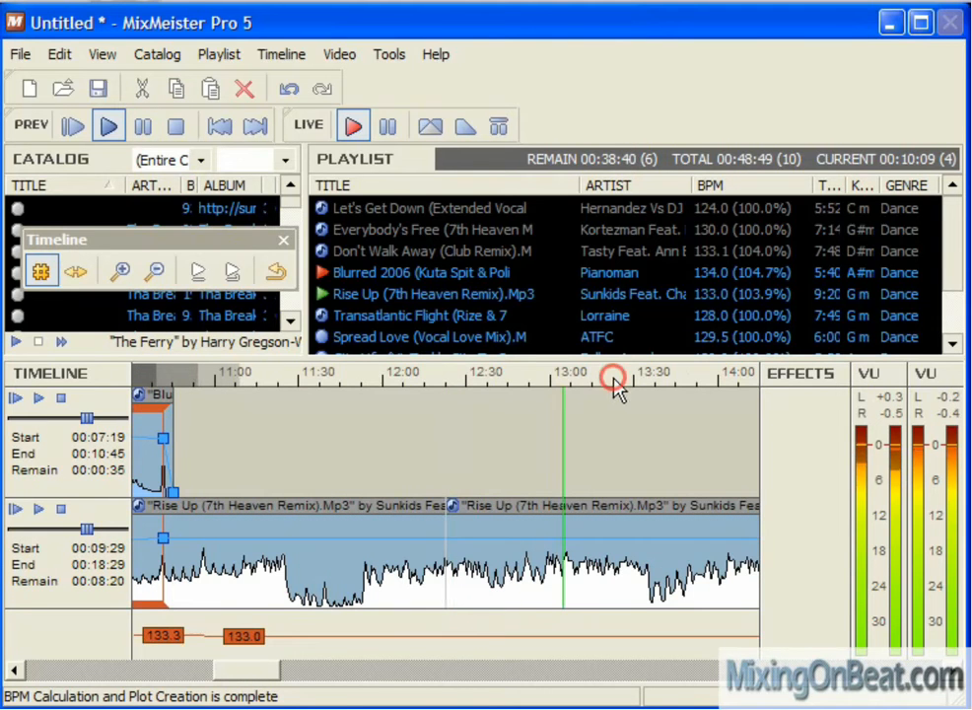
pyautogui.scroll(3, 557, 511)
pyautogui.scroll(2, 576, 475)
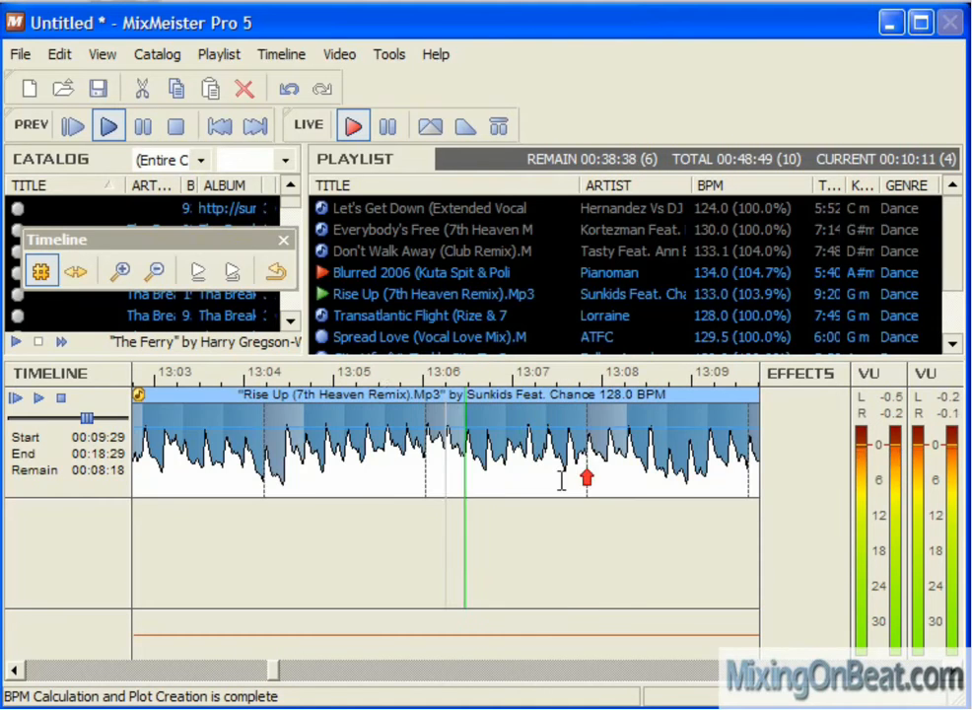
pyautogui.click(380, 371)
pyautogui.click(425, 435)
# - Preview Rise Up between 14:00 and 16:30 and split it where the beat returns at about 16:28
pyautogui.scroll(-2, 440, 471)
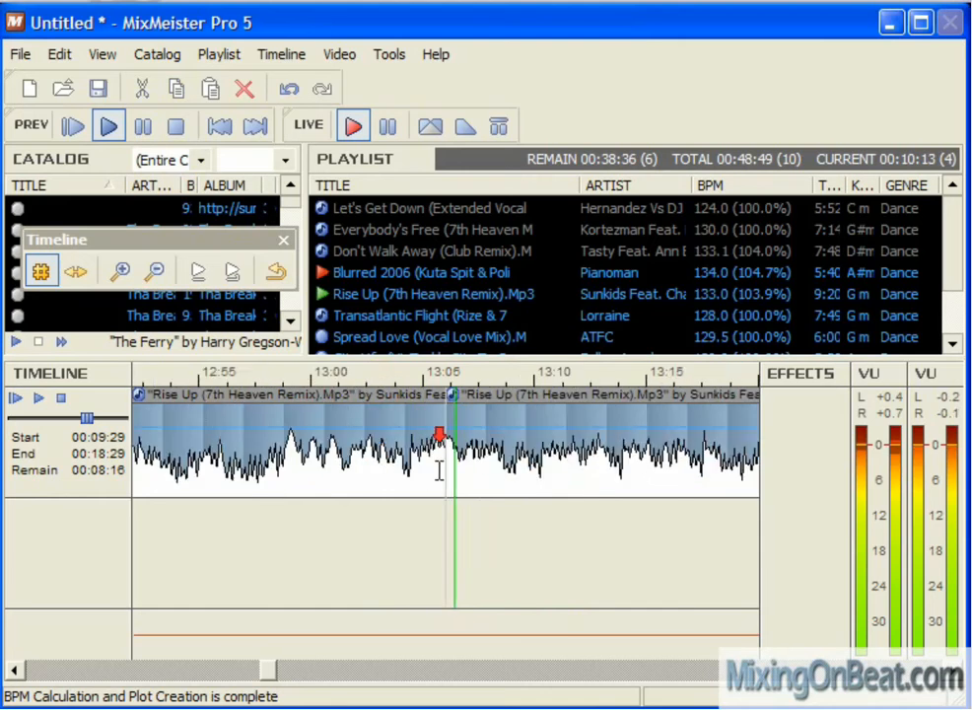
pyautogui.scroll(-3, 493, 478)
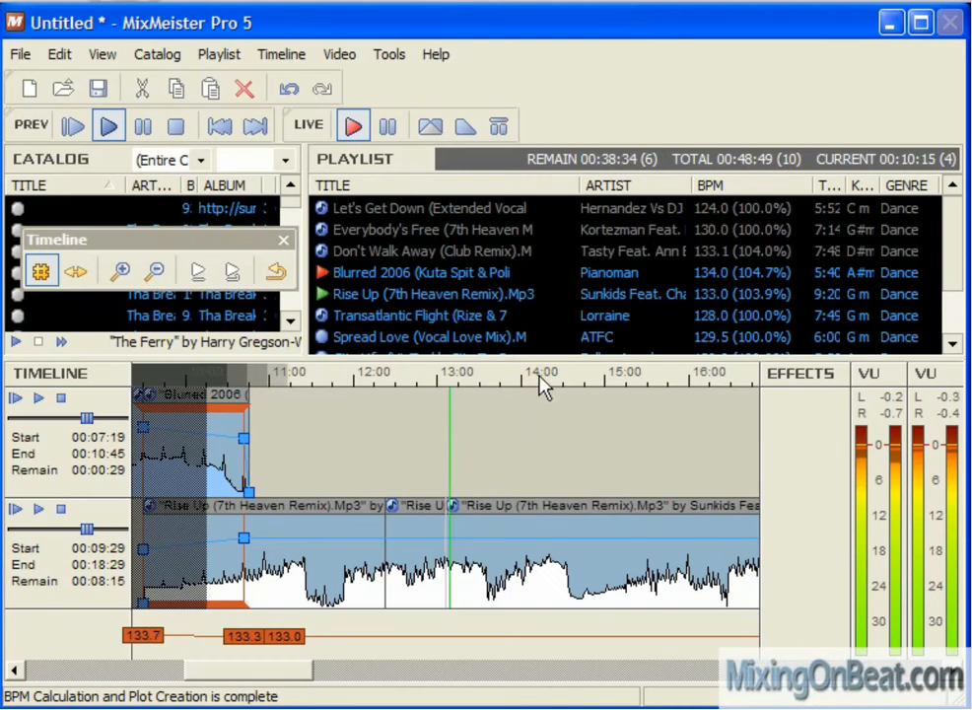
pyautogui.click(540, 381)
pyautogui.click(642, 380)
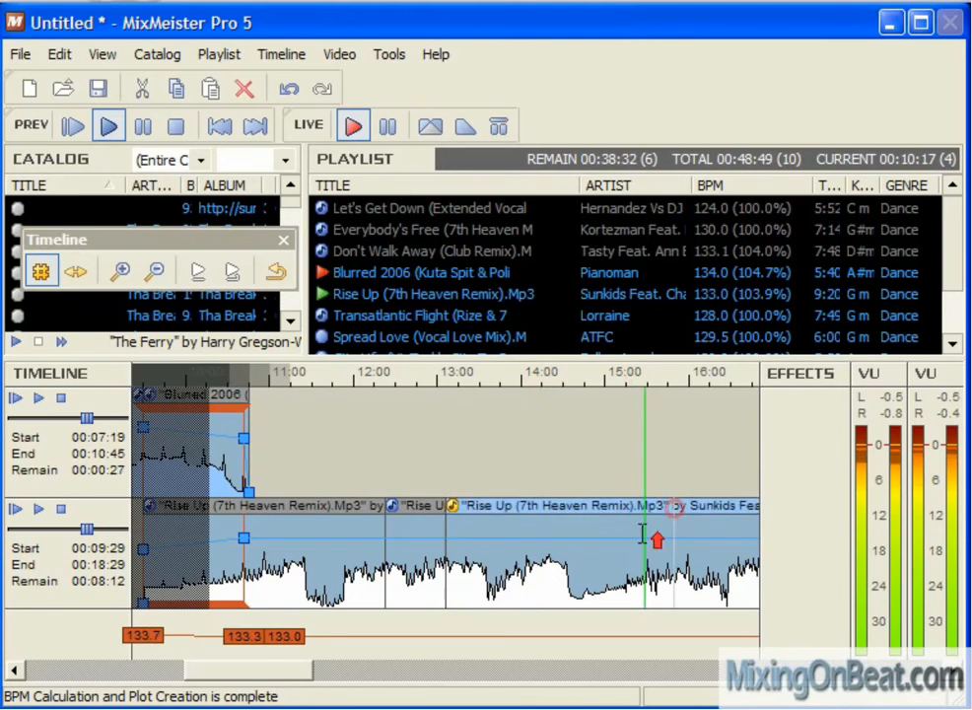
pyautogui.scroll(2, 655, 538)
pyautogui.click(549, 373)
pyautogui.click(485, 376)
pyautogui.scroll(-1, 506, 384)
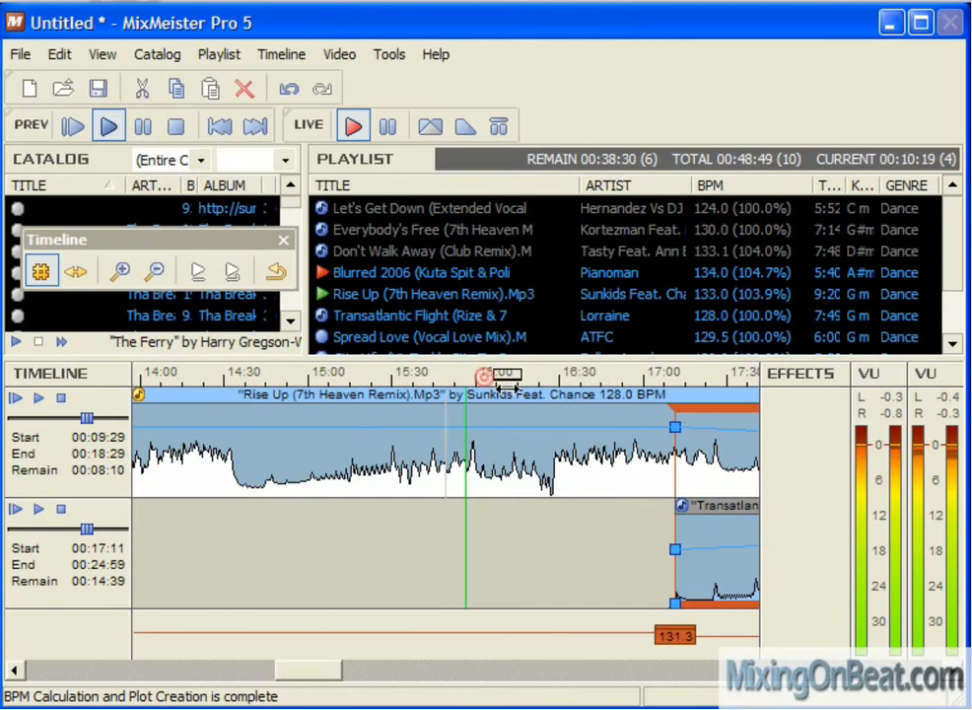
pyautogui.click(563, 380)
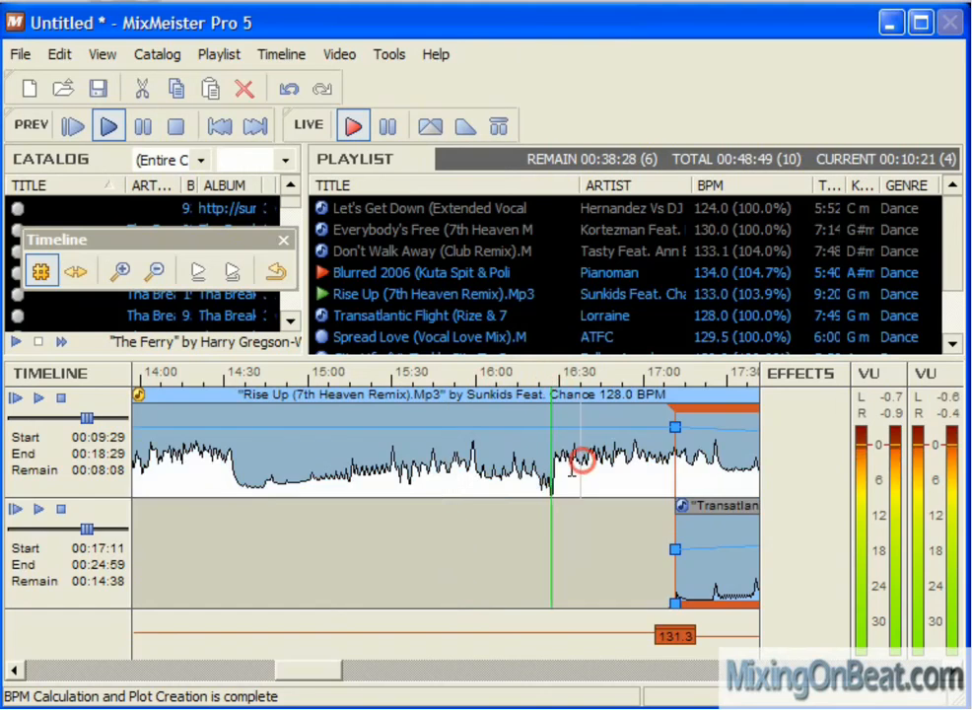
pyautogui.scroll(2, 578, 460)
pyautogui.scroll(2, 297, 463)
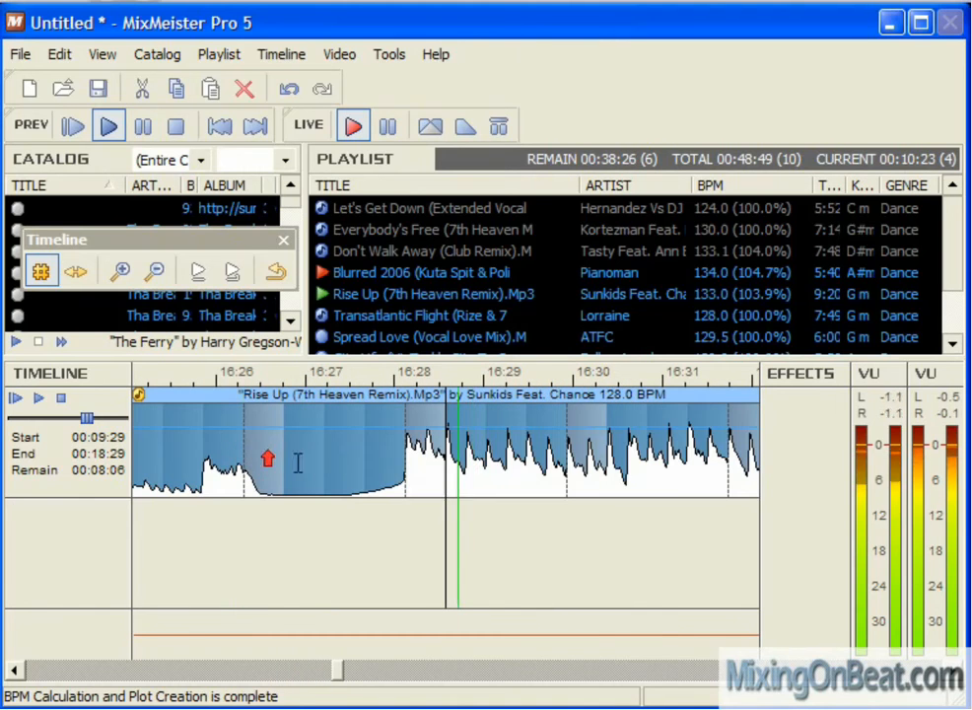
pyautogui.click(401, 449)
# - Preview Rise Up beyond the 16:28 split and split it once more on a beat at about 16:43
pyautogui.scroll(-4, 414, 453)
pyautogui.click(517, 378)
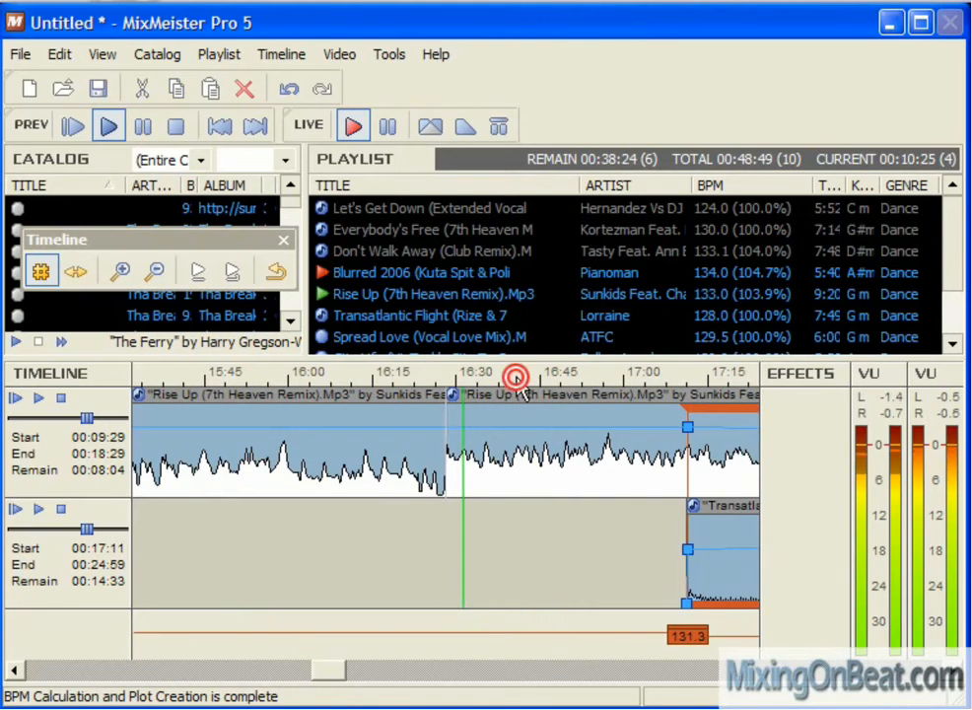
pyautogui.scroll(4, 519, 436)
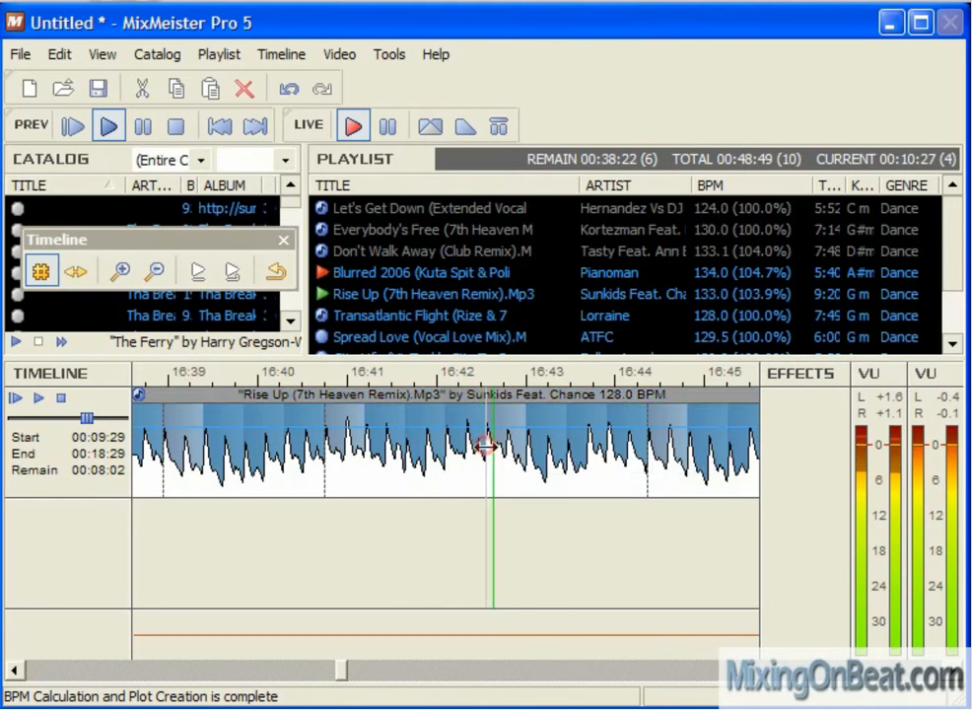
# - Delete the two Rise Up segments between about 13:06 and 16:43 to shorten the track
pyautogui.scroll(-6, 486, 446)
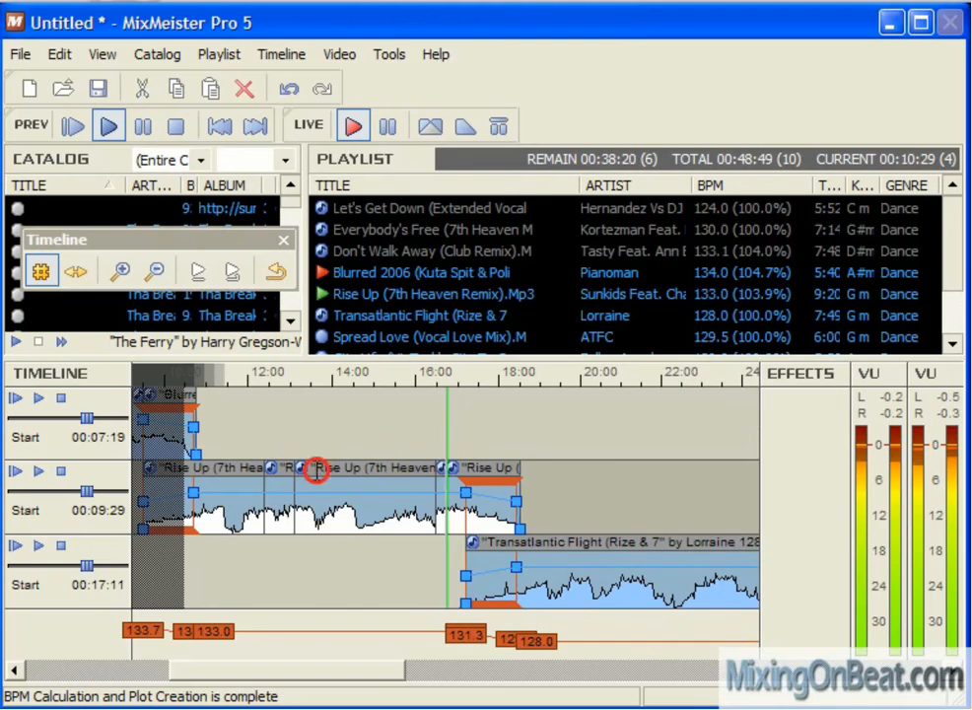
pyautogui.scroll(2, 316, 470)
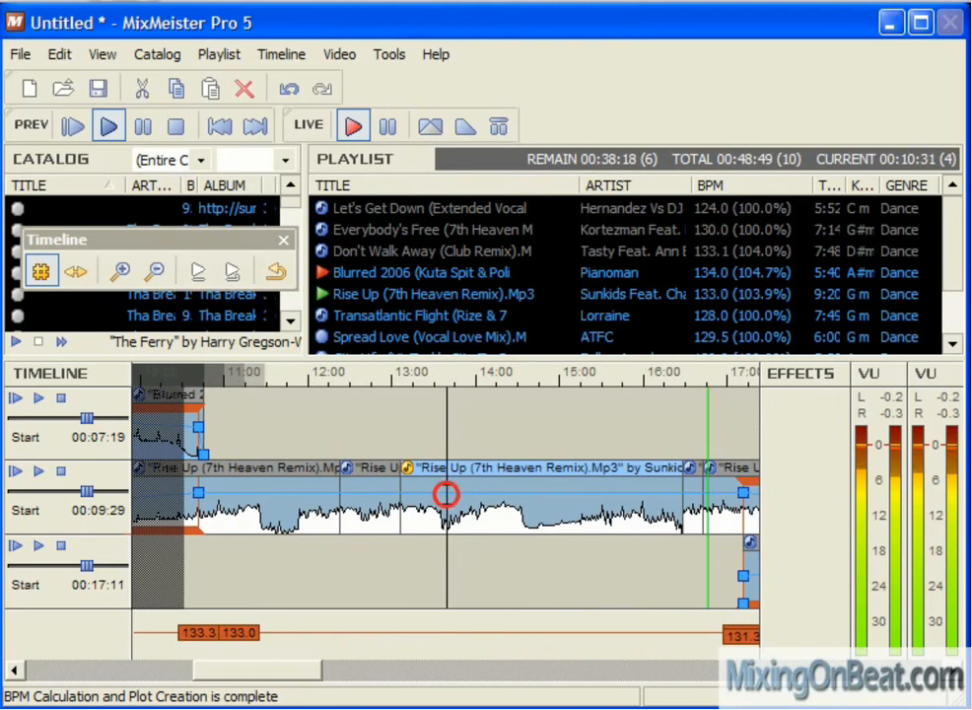
pyautogui.press('Delete')
pyautogui.click(411, 489)
pyautogui.press('Delete')
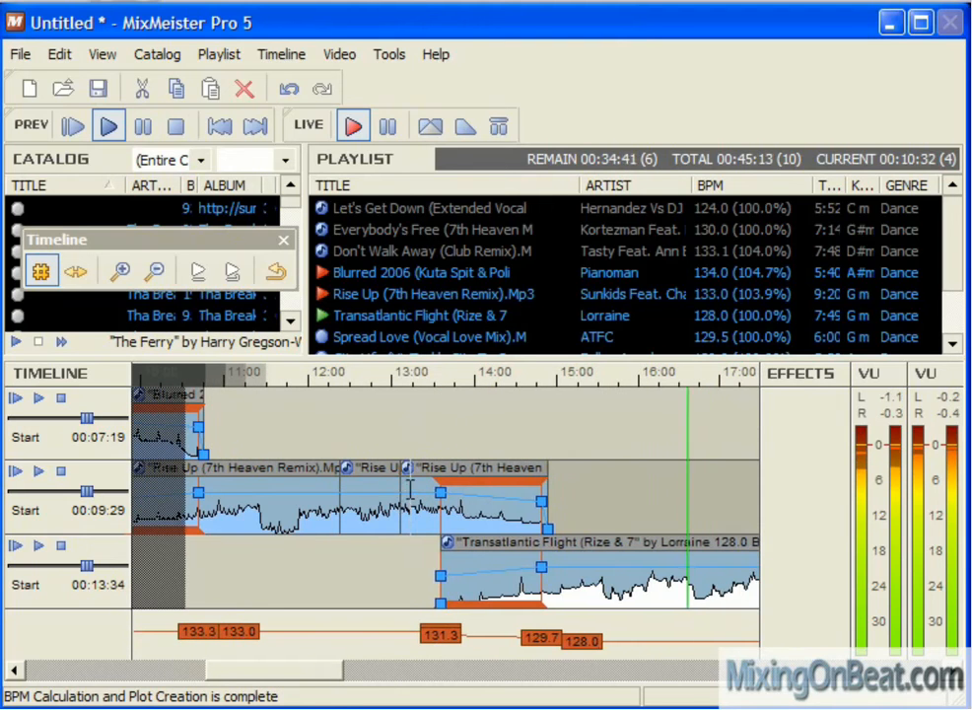
# - Preview Rise Up after the Blurred 2006 transition and split it where the quiet section begins, at about 11:25
pyautogui.click(293, 495)
pyautogui.scroll(2, 399, 421)
pyautogui.click(366, 378)
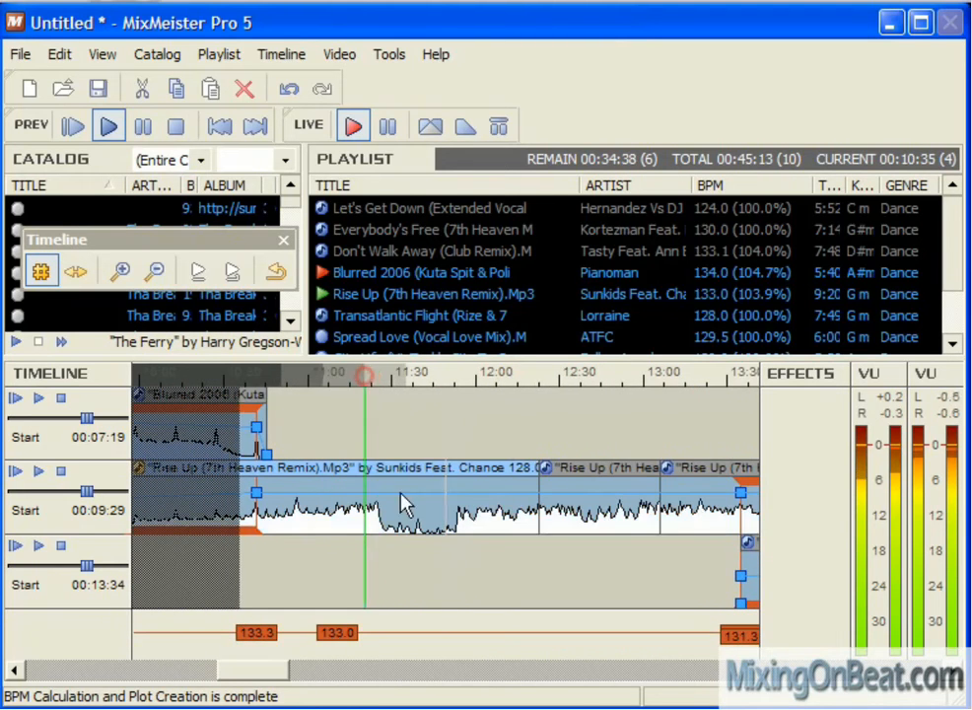
pyautogui.click(391, 504)
pyautogui.scroll(2, 391, 504)
pyautogui.click(451, 470)
pyautogui.scroll(3, 451, 468)
pyautogui.scroll(-3, 347, 473)
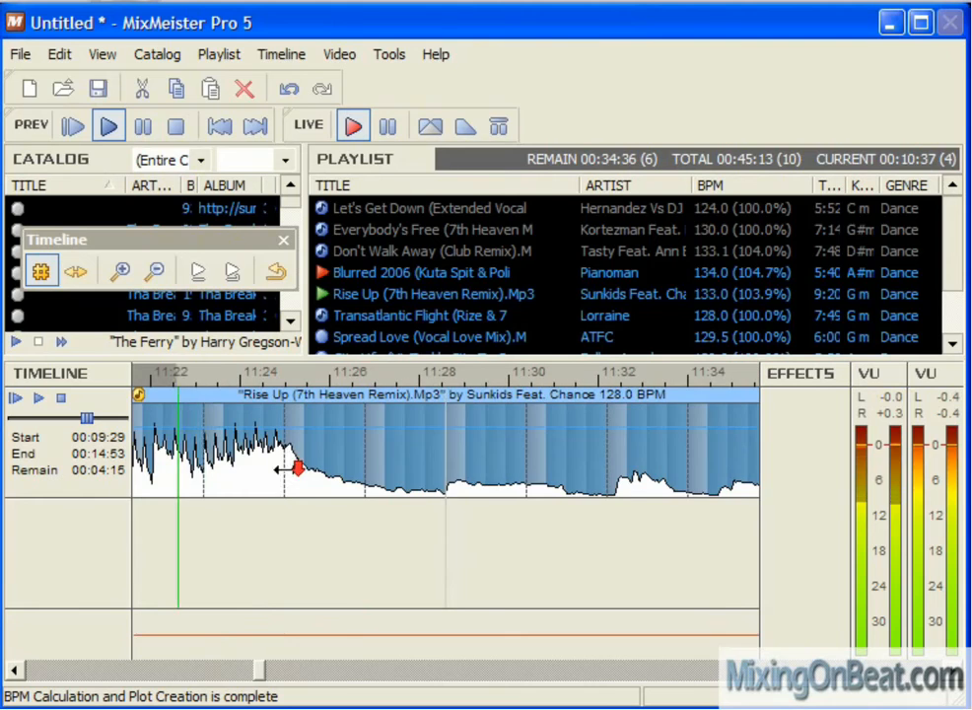
pyautogui.scroll(-1, 394, 491)
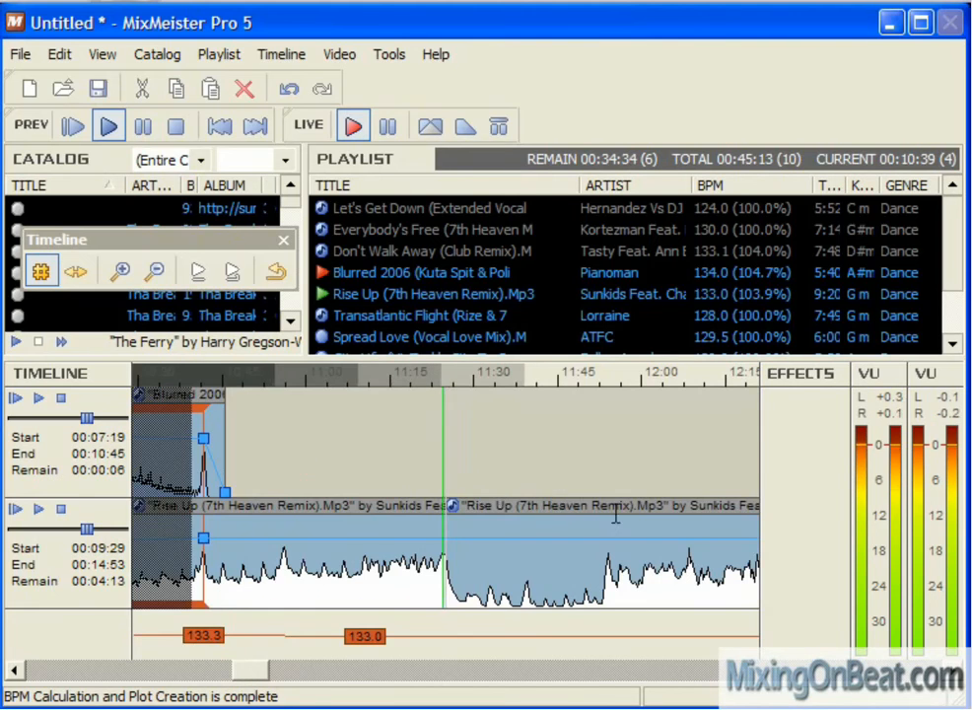
# - Split Rise Up where the beat comes back after the quiet section, at about 11:54
pyautogui.click(616, 508)
pyautogui.scroll(2, 599, 508)
pyautogui.click(408, 422)
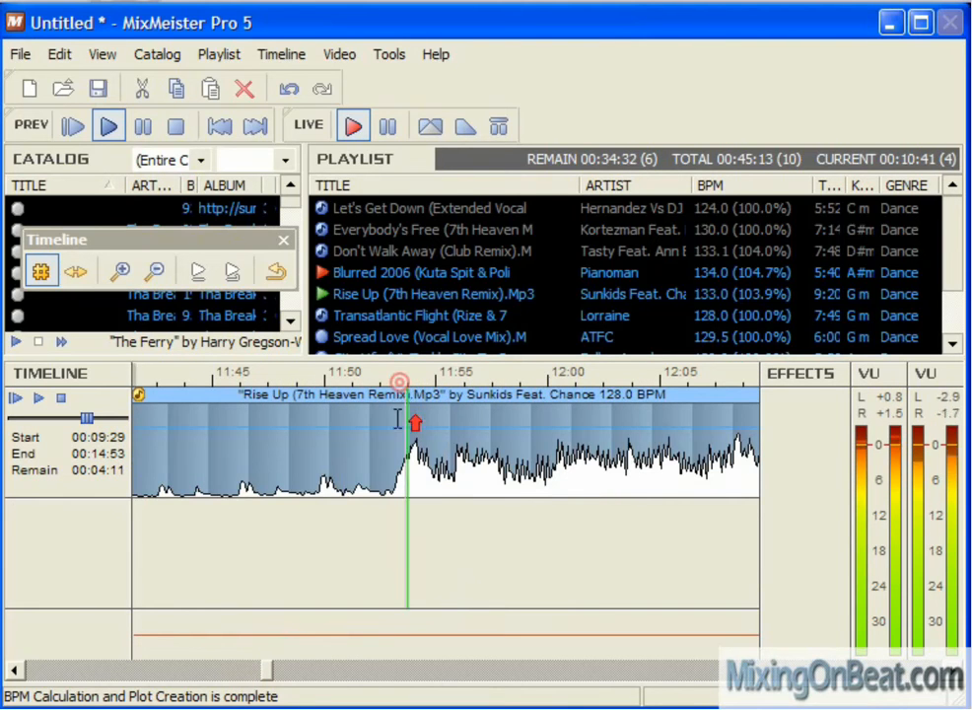
pyautogui.scroll(3, 458, 428)
# - Preview around the splits, and delete the quiet Rise Up segment and the one following it, between about 11:25 and 12:23
pyautogui.scroll(-5, 473, 430)
pyautogui.scroll(-2, 459, 438)
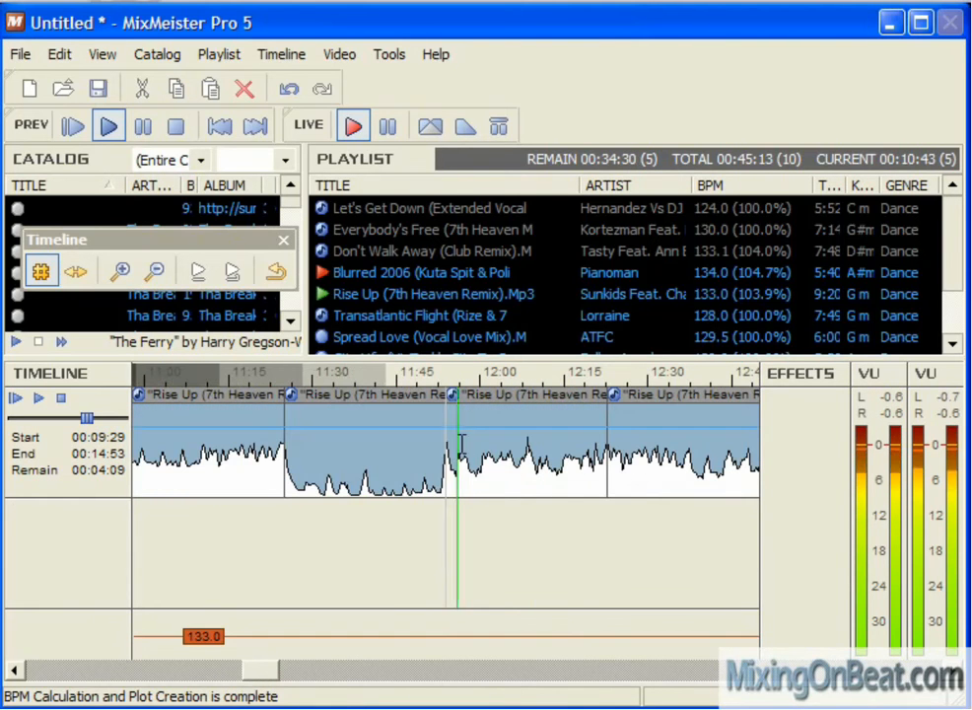
pyautogui.click(268, 377)
pyautogui.scroll(-2, 268, 385)
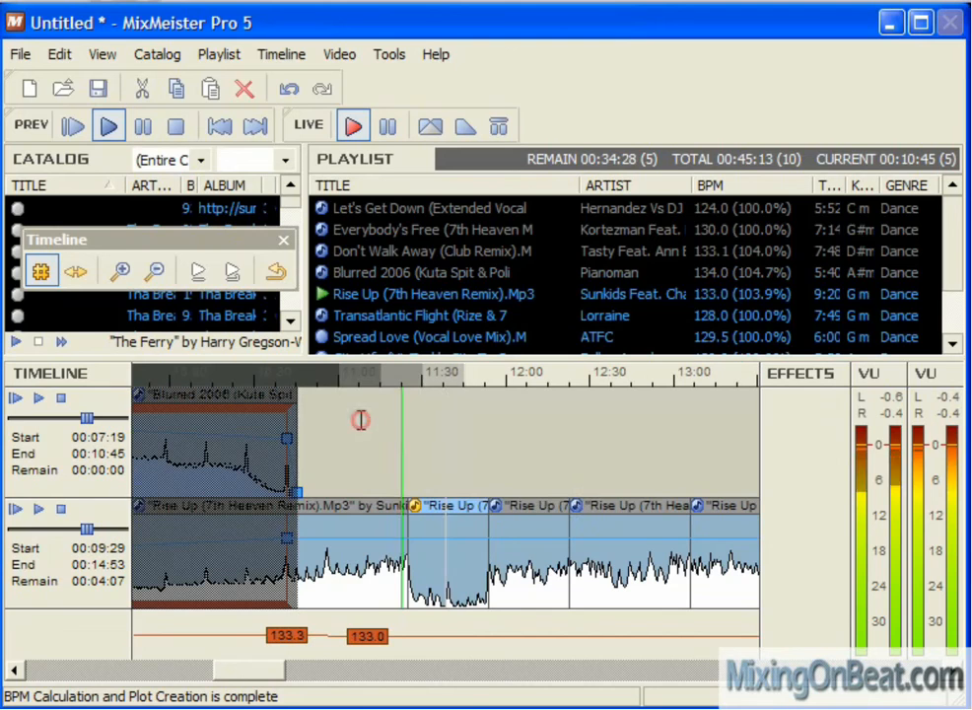
pyautogui.click(567, 377)
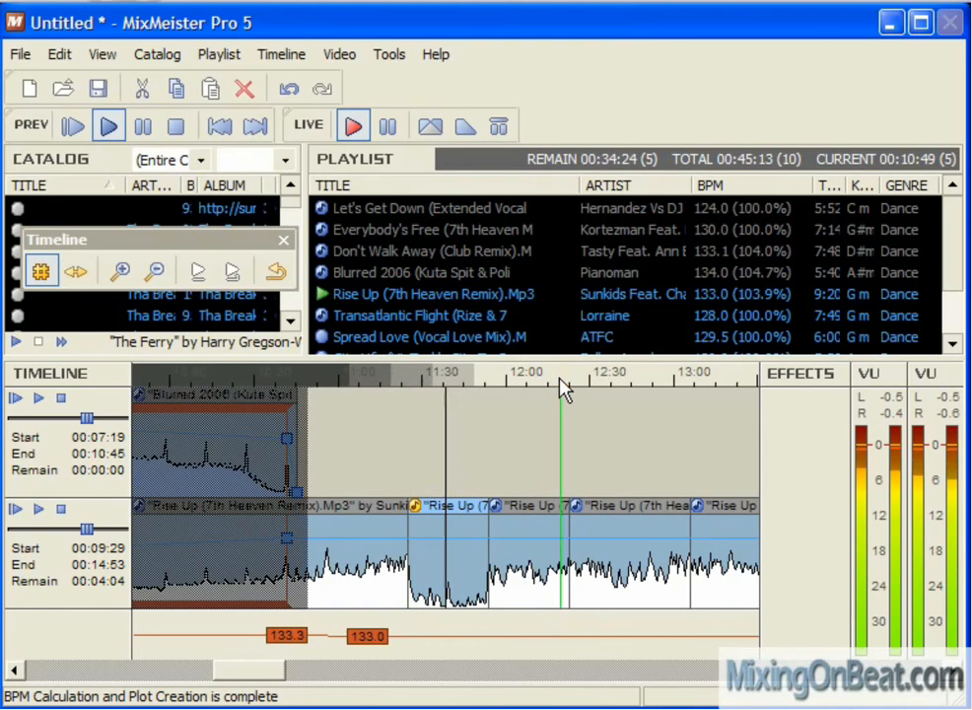
pyautogui.click(426, 531)
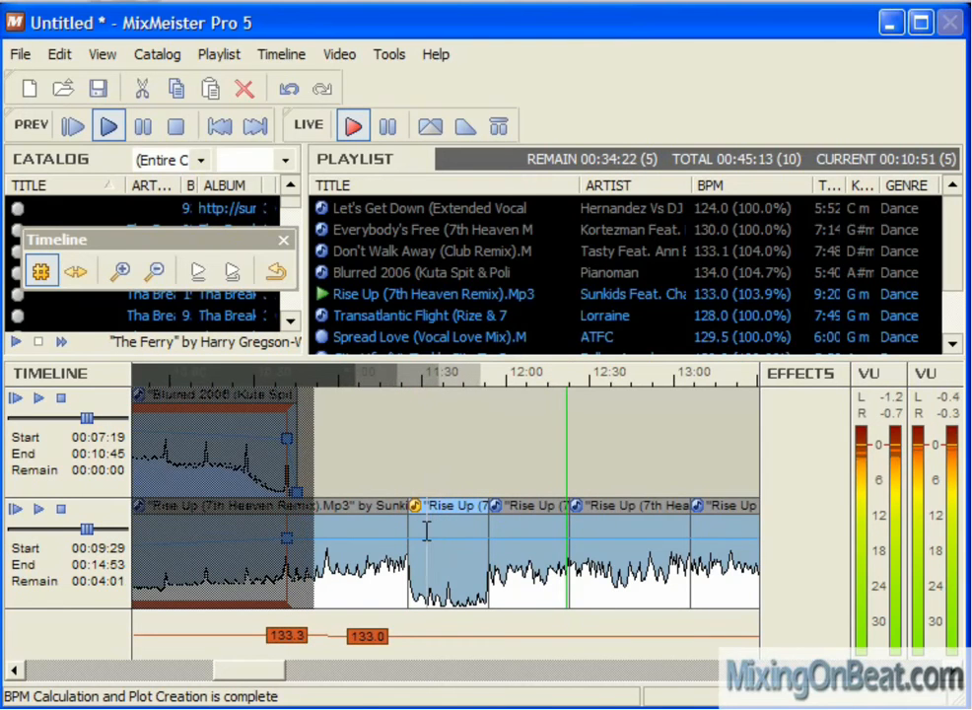
pyautogui.press('Delete')
pyautogui.click(430, 505)
pyautogui.press('Delete')
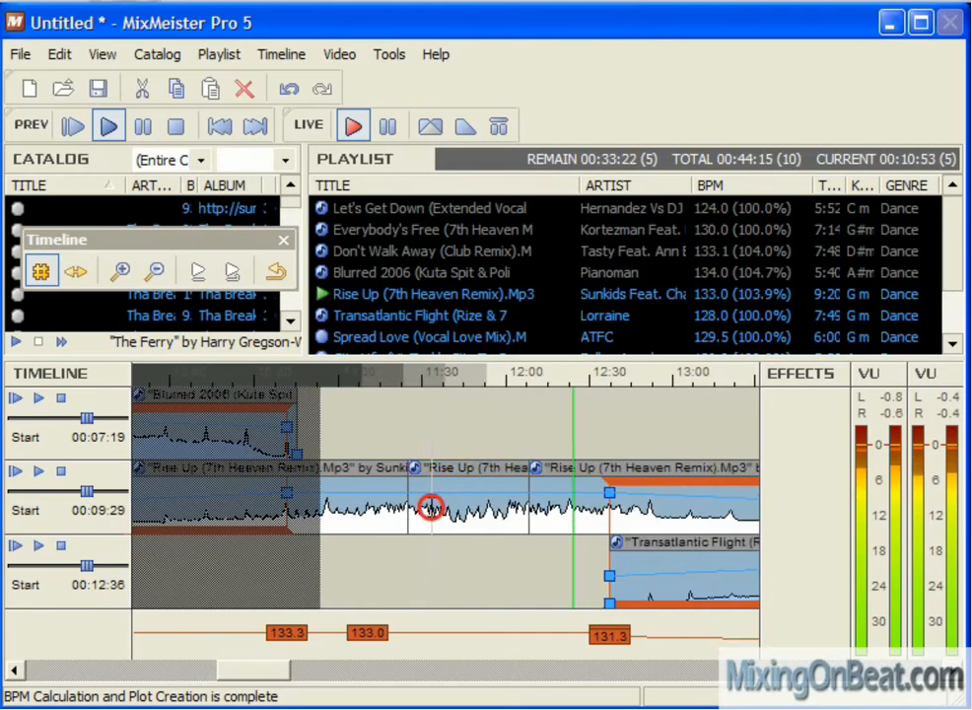
# - Preview the new join in Rise Up at about 11:25
pyautogui.click(430, 506)
pyautogui.scroll(2, 446, 480)
pyautogui.click(348, 381)
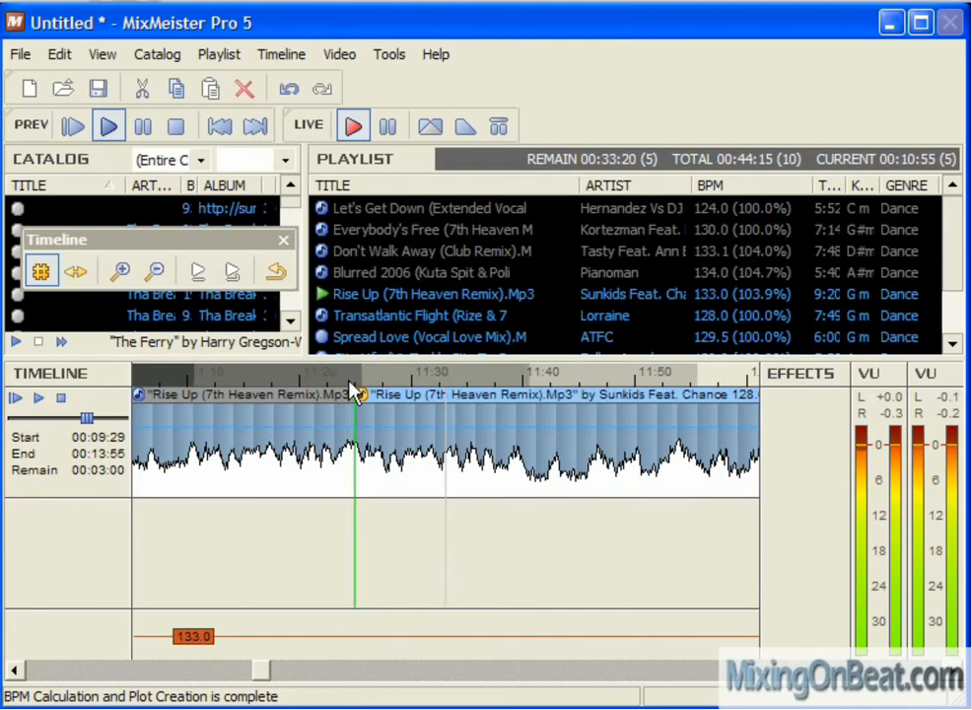
# - Check the join in Rise Up at about 11:25 against the beat markers
pyautogui.click(377, 436)
pyautogui.scroll(2, 381, 436)
pyautogui.scroll(2, 412, 426)
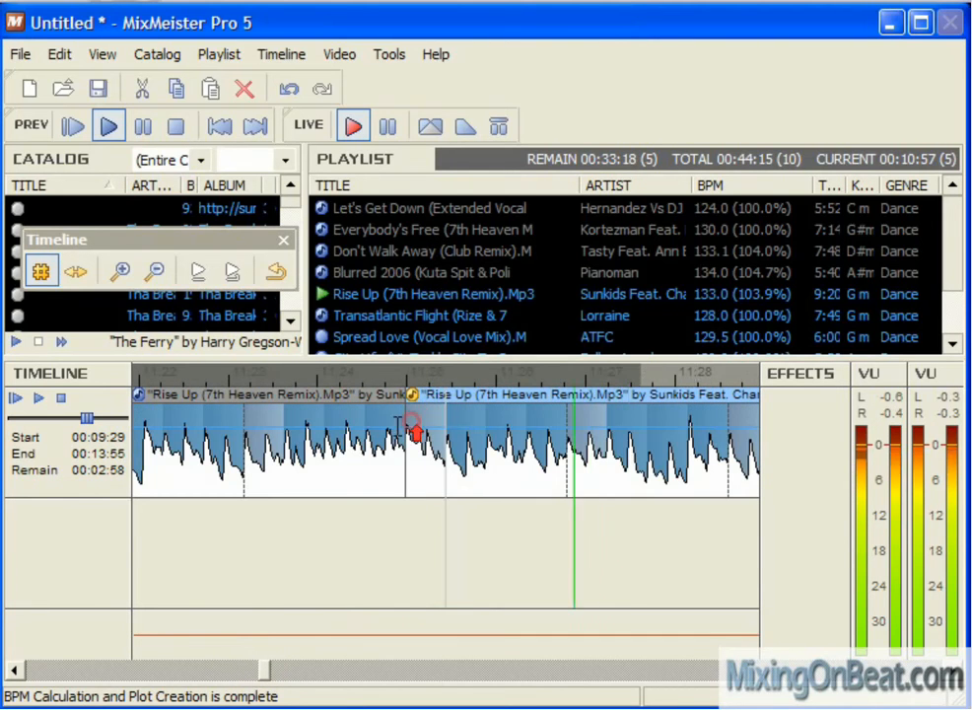
pyautogui.moveTo(413, 395); pyautogui.dragTo(364, 392)
pyautogui.scroll(-5, 366, 412)
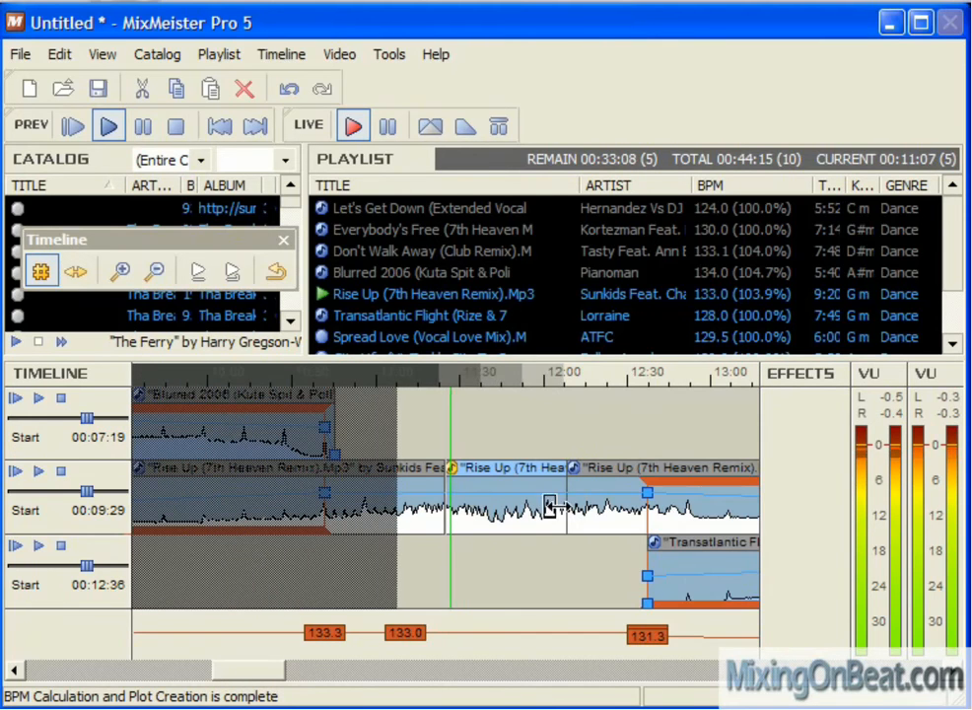
pyautogui.scroll(5, 501, 507)
pyautogui.scroll(-5, 445, 445)
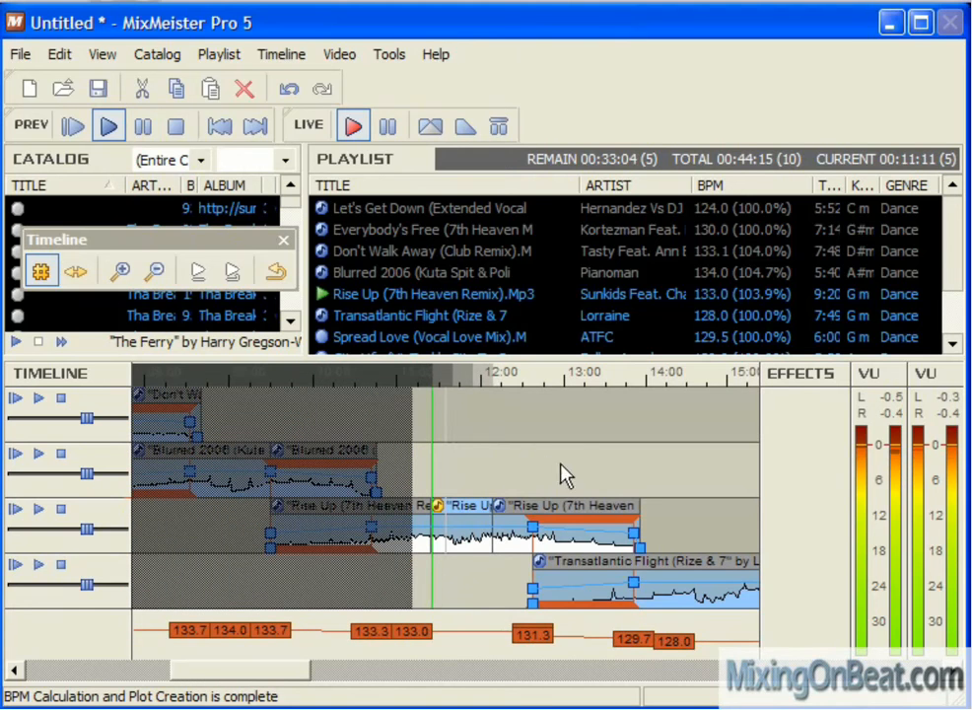
# - Turn off playback at original BPM for Transatlantic Flight and set its average playback BPM to 132
pyautogui.rightClick(344, 313)
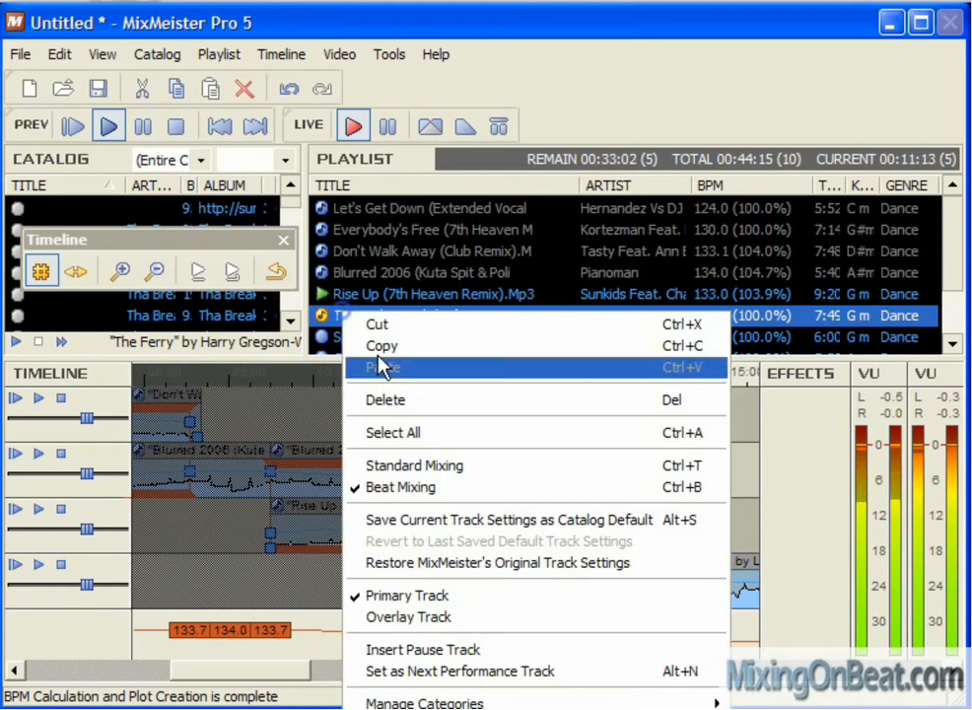
pyautogui.click(409, 708)
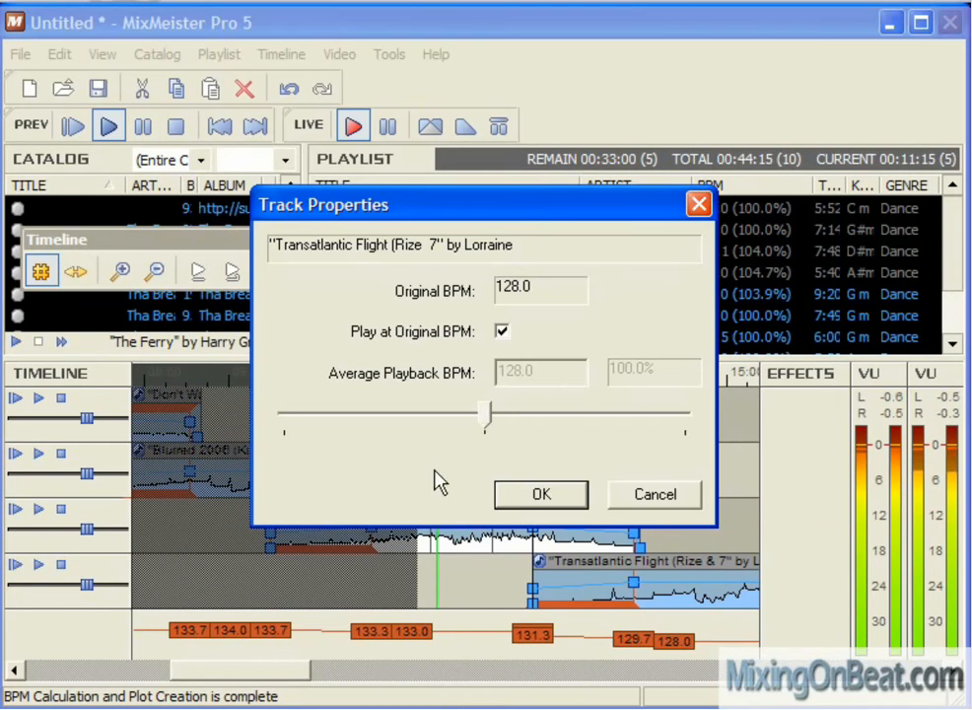
pyautogui.click(505, 331)
pyautogui.write('132')
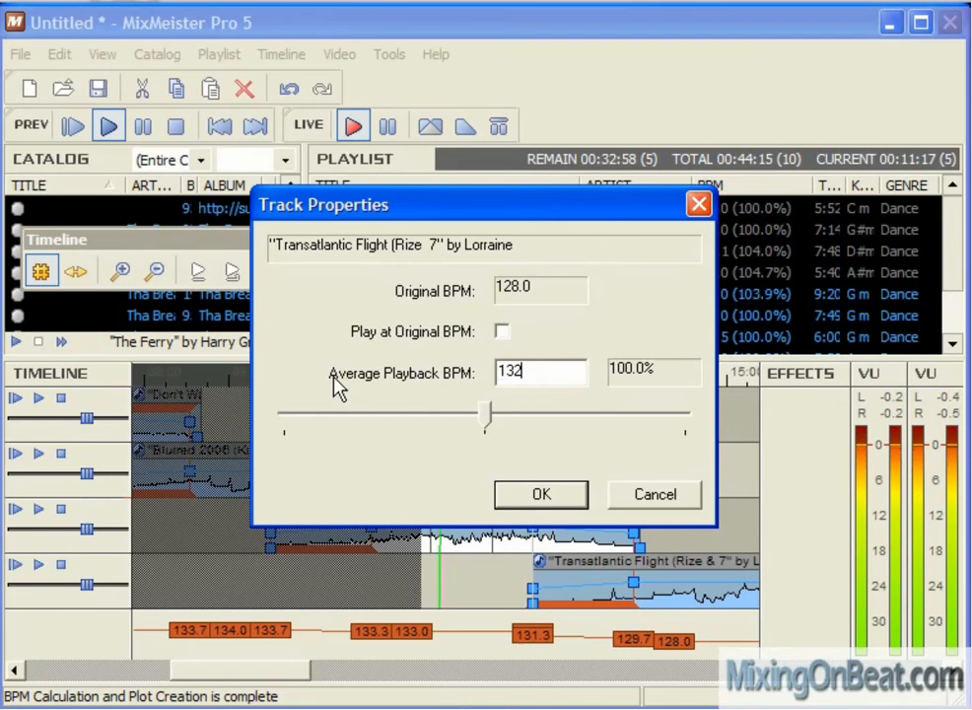
pyautogui.press('Return')
# - Examine the beat alignment of Rise Up and Transatlantic Flight at the transition start and at about 12:52
pyautogui.doubleClick(573, 484)
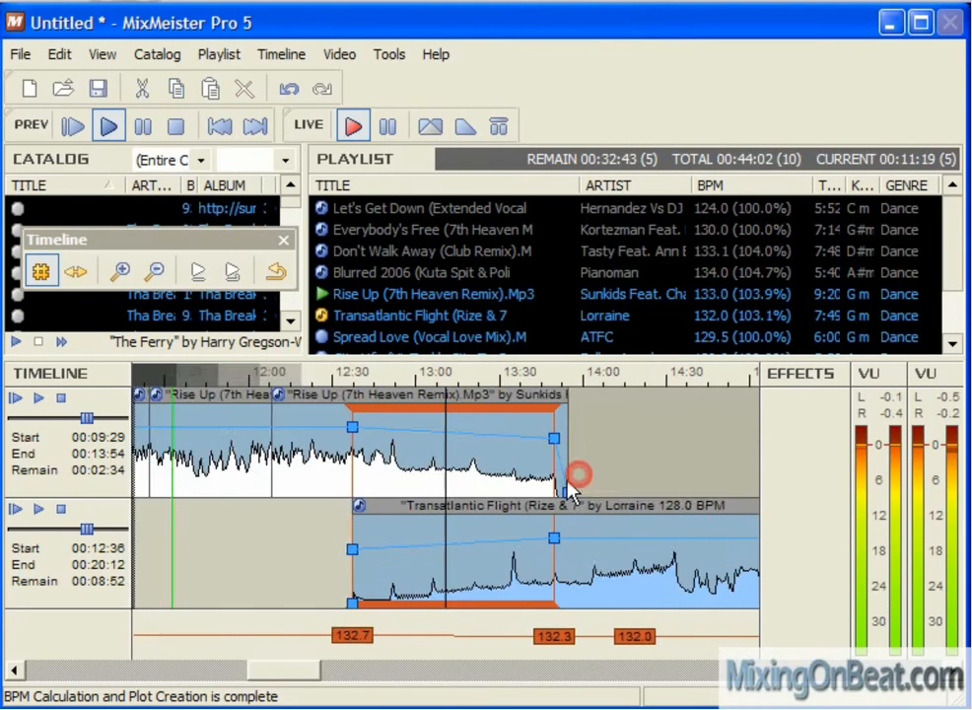
pyautogui.click(252, 379)
pyautogui.scroll(1, 275, 407)
pyautogui.click(289, 404)
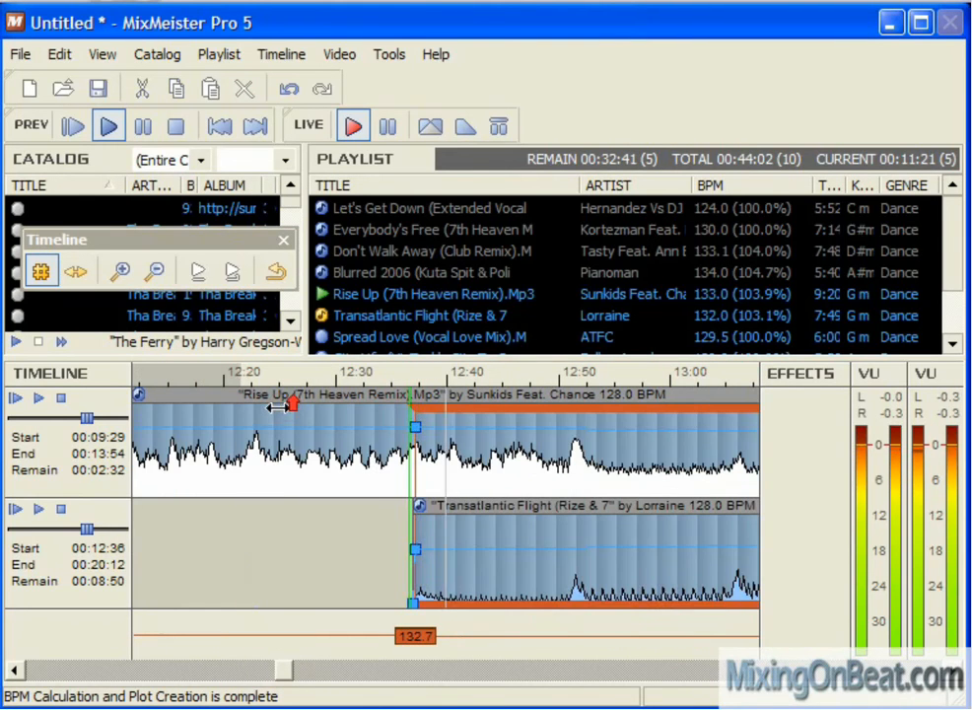
pyautogui.click(422, 475)
pyautogui.scroll(3, 422, 477)
pyautogui.scroll(-3, 434, 487)
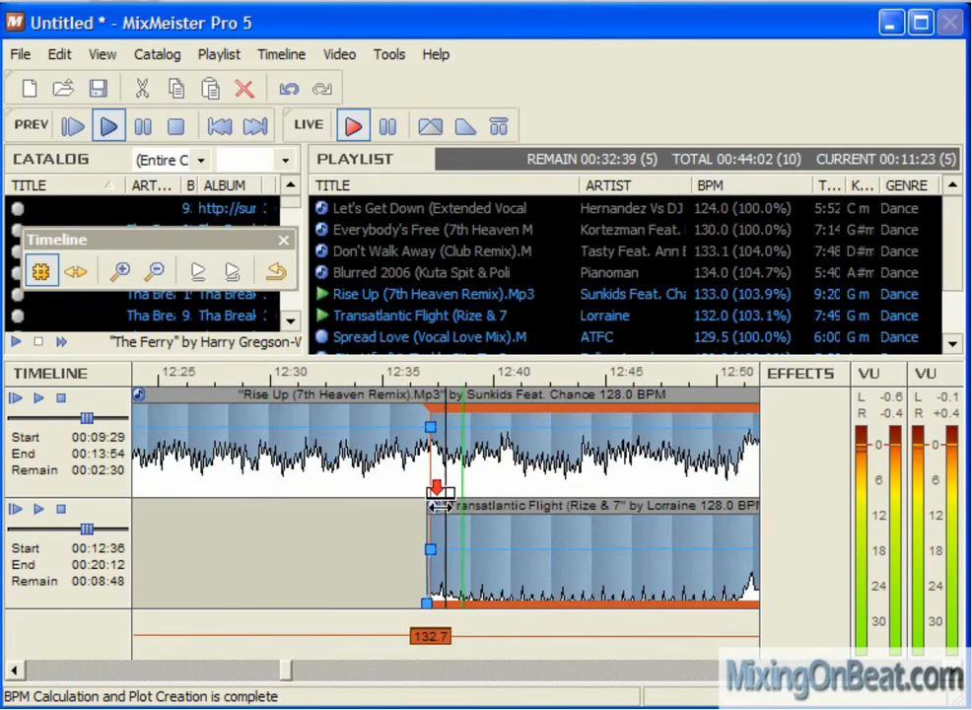
pyautogui.click(593, 487)
pyautogui.scroll(3, 592, 488)
pyautogui.click(498, 504)
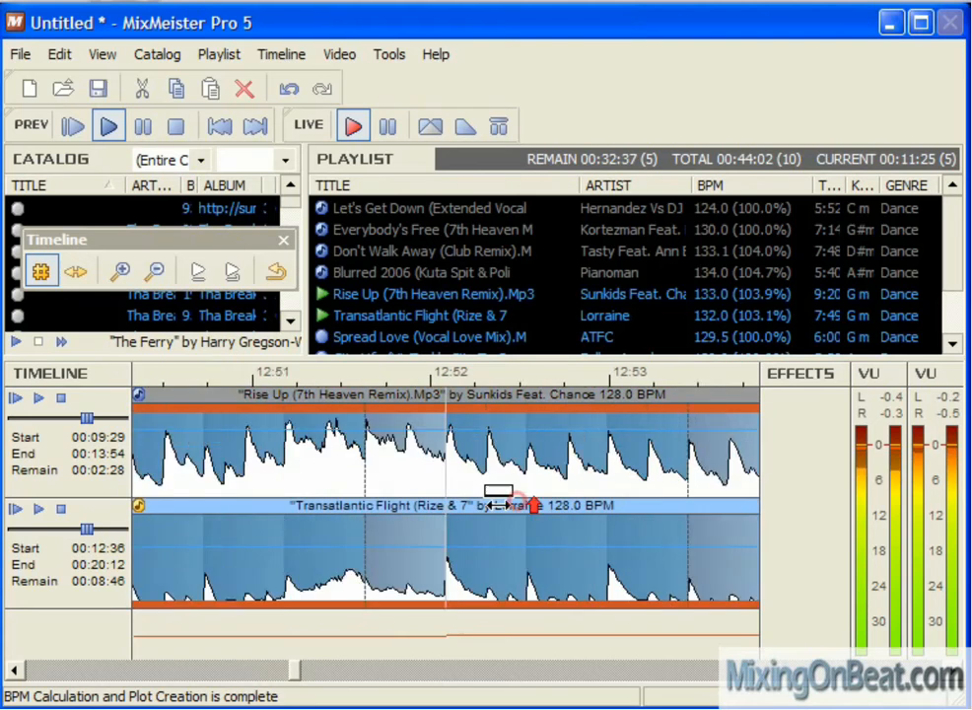
pyautogui.scroll(-5, 499, 505)
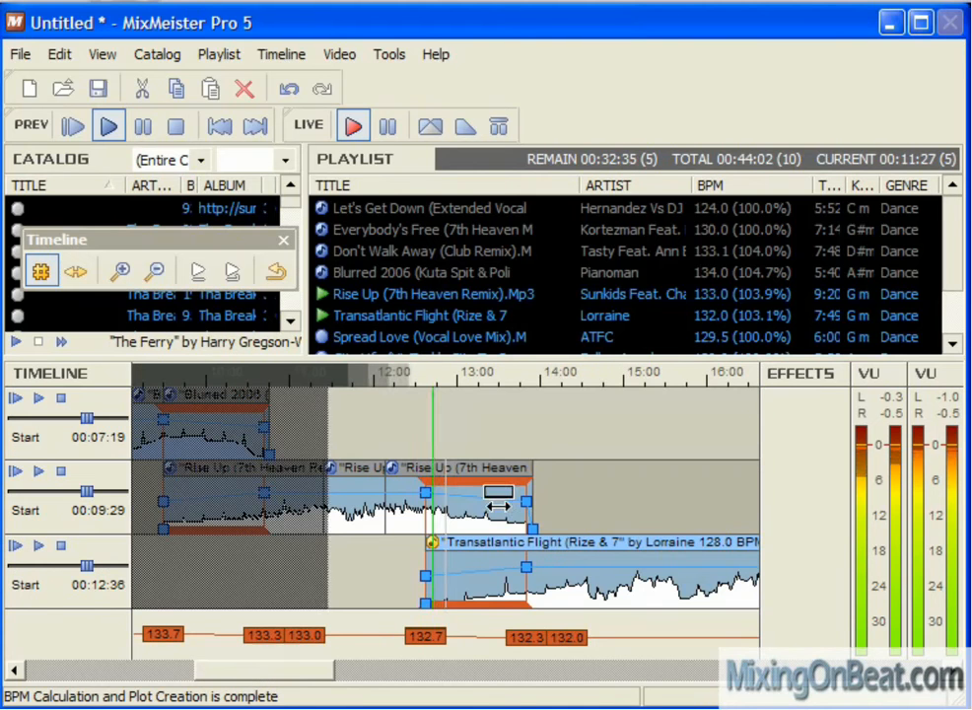
# - Preview the rest of the transition from Rise Up into Transatlantic Flight, between about 13:15 and 13:45
pyautogui.scroll(-3, 502, 608)
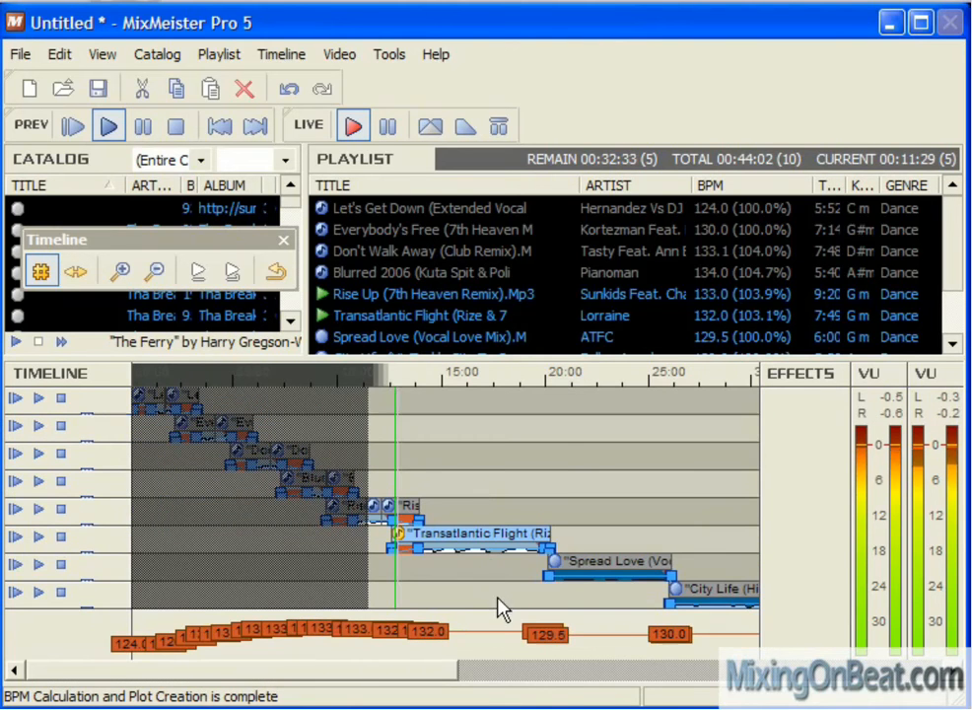
pyautogui.scroll(4, 430, 480)
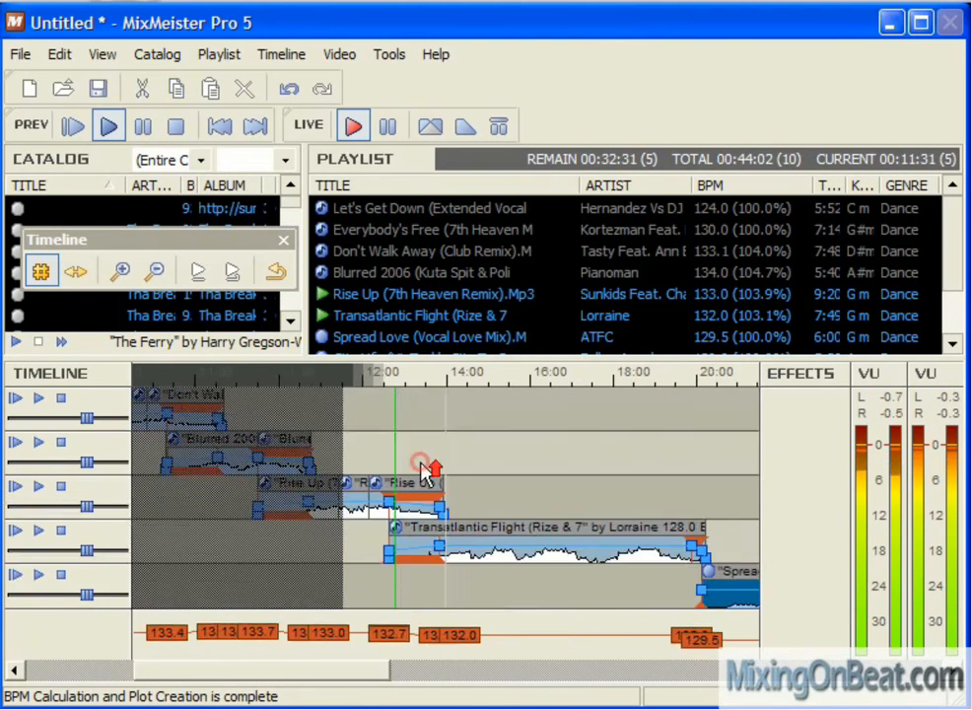
pyautogui.scroll(1, 414, 504)
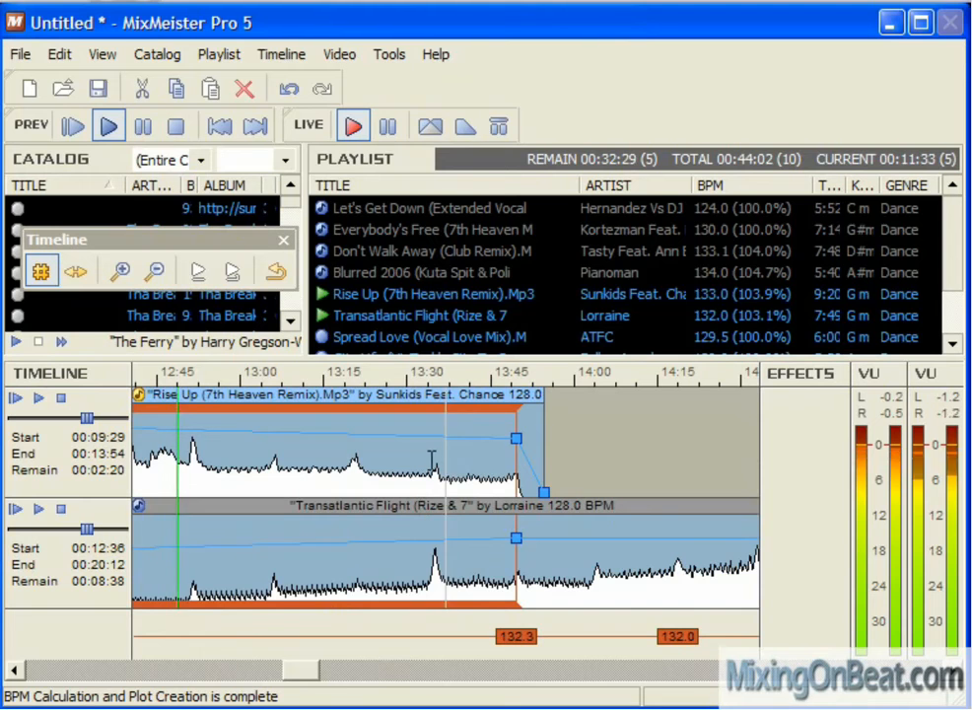
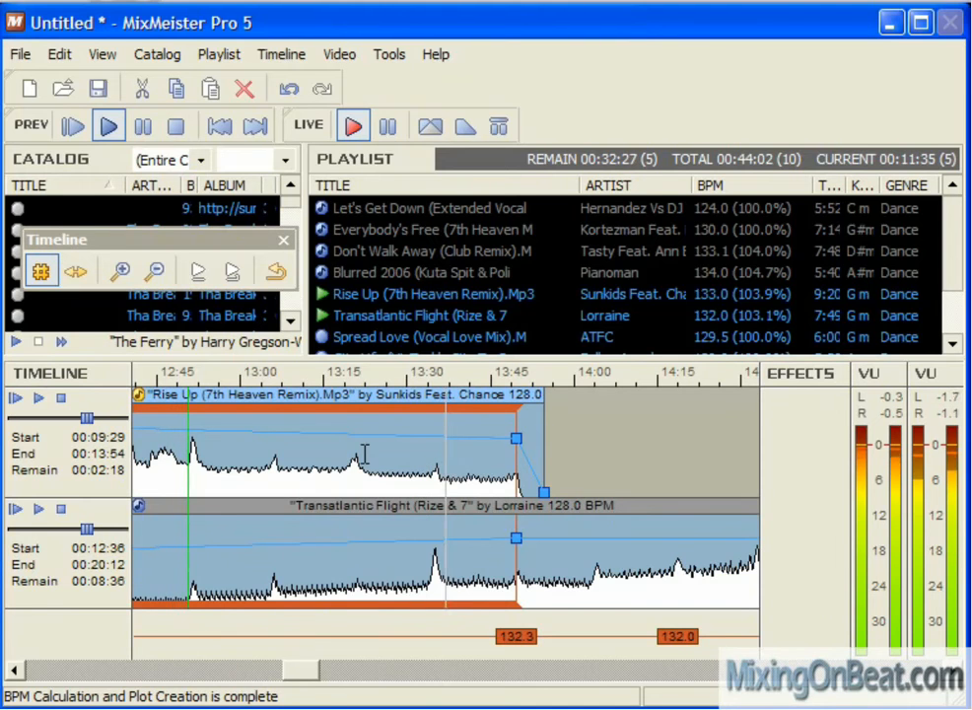
pyautogui.click(337, 373)
pyautogui.click(439, 382)
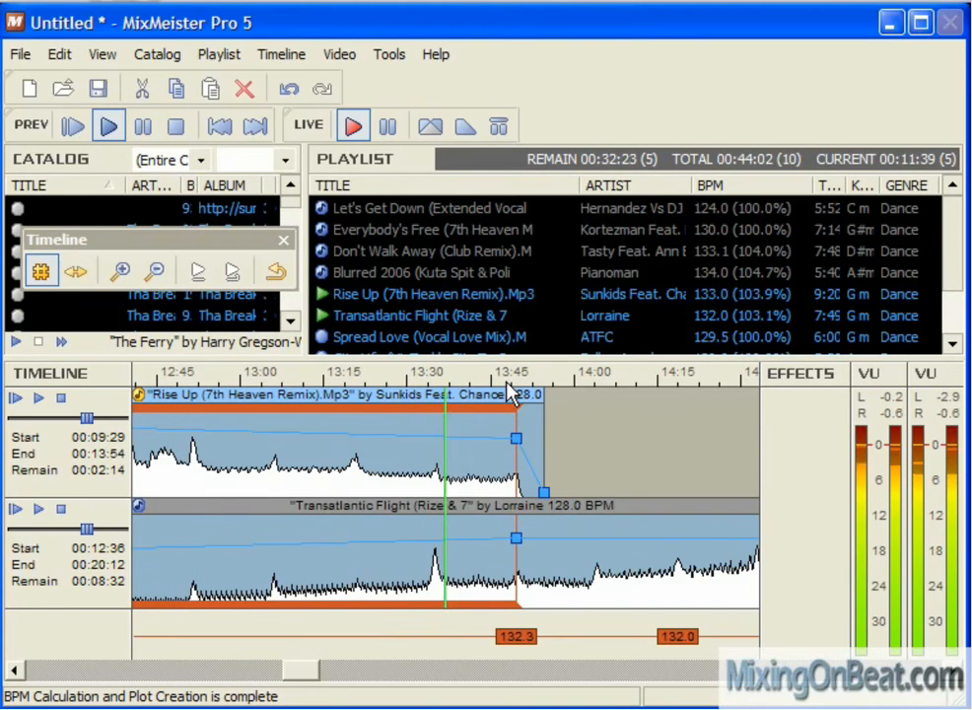
pyautogui.scroll(-5, 532, 552)
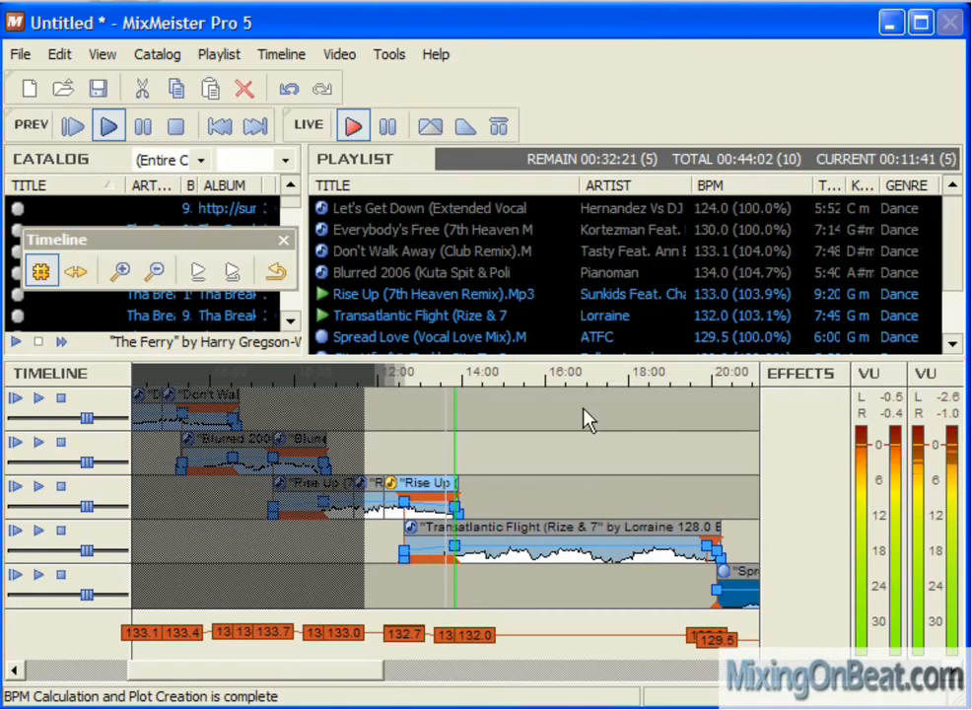
# - Preview the end of Transatlantic Flight and move its outro start back to the beat at about 19:49
pyautogui.click(609, 480)
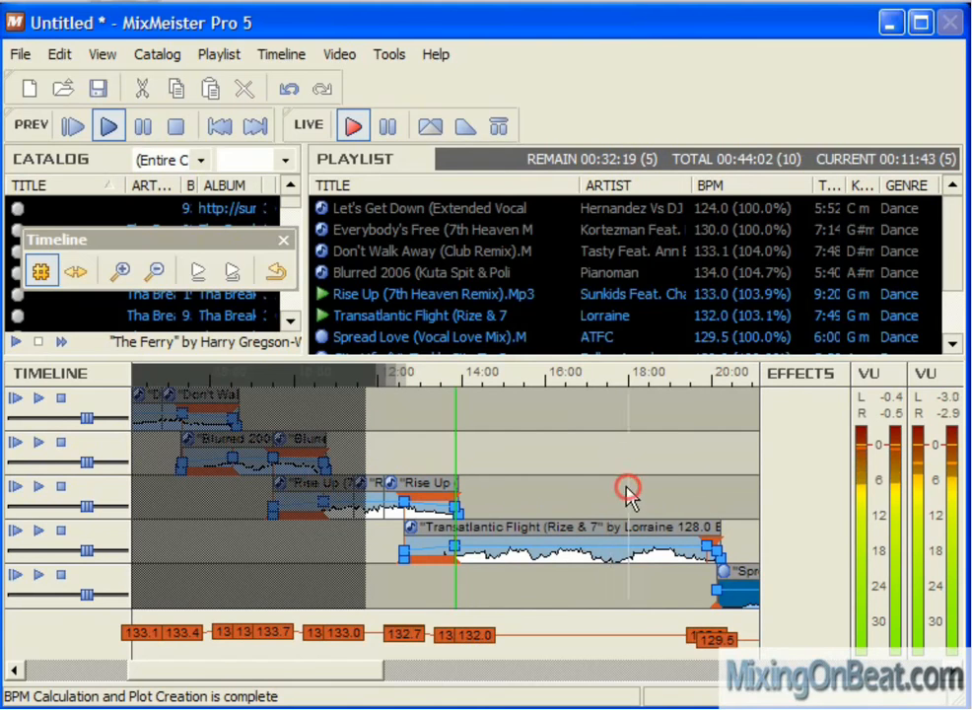
pyautogui.scroll(-3, 545, 453)
pyautogui.scroll(3, 493, 460)
pyautogui.click(382, 471)
pyautogui.scroll(3, 382, 470)
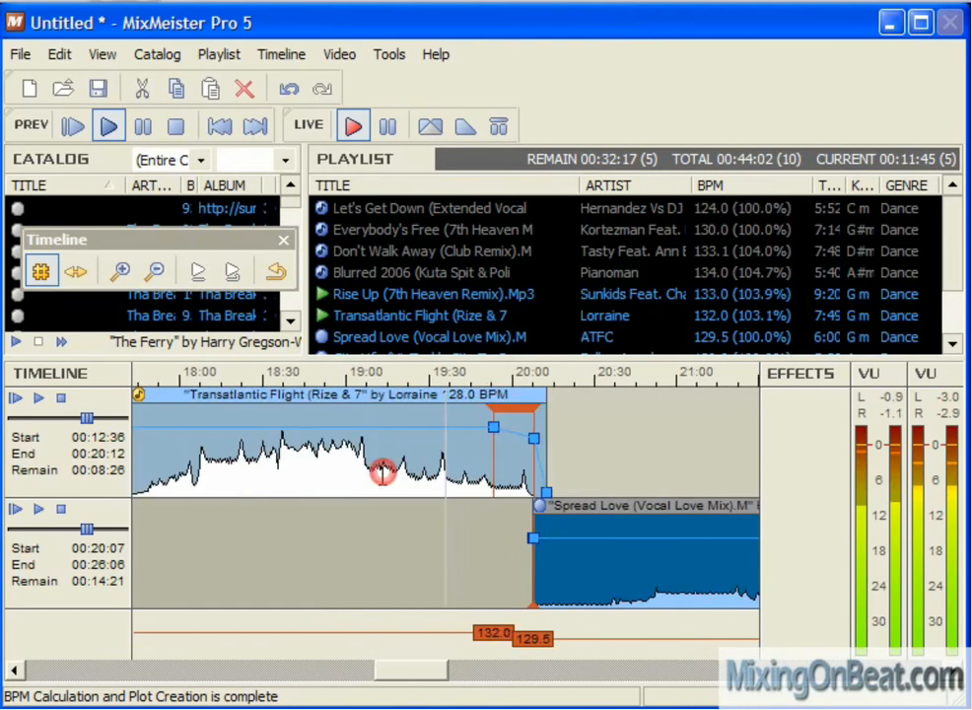
pyautogui.click(533, 450)
pyautogui.scroll(2, 527, 453)
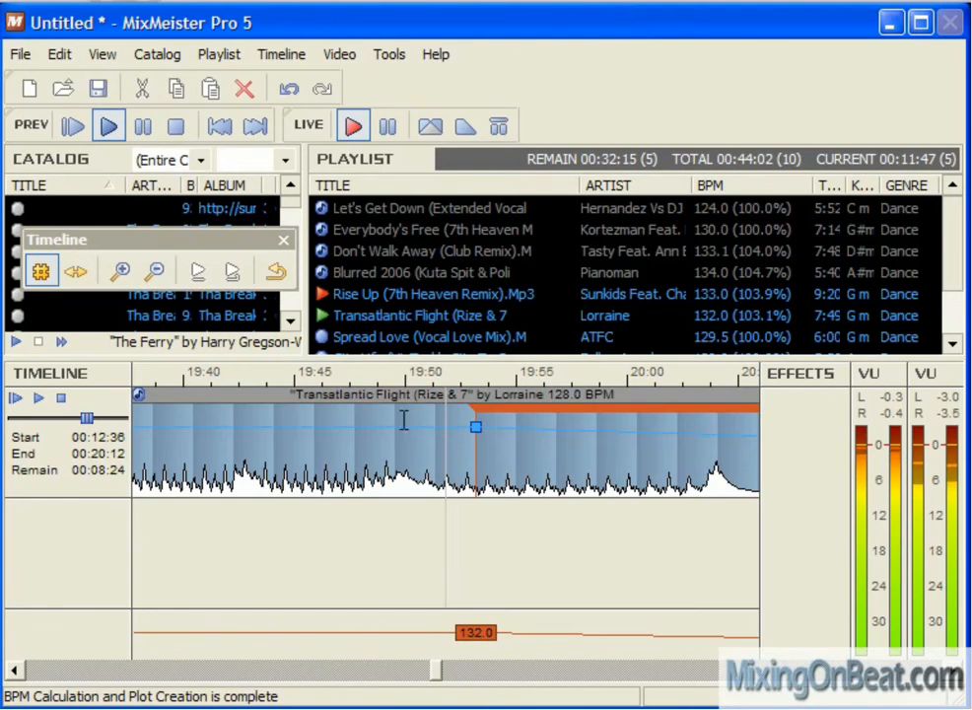
pyautogui.click(355, 381)
pyautogui.click(449, 441)
pyautogui.scroll(2, 445, 446)
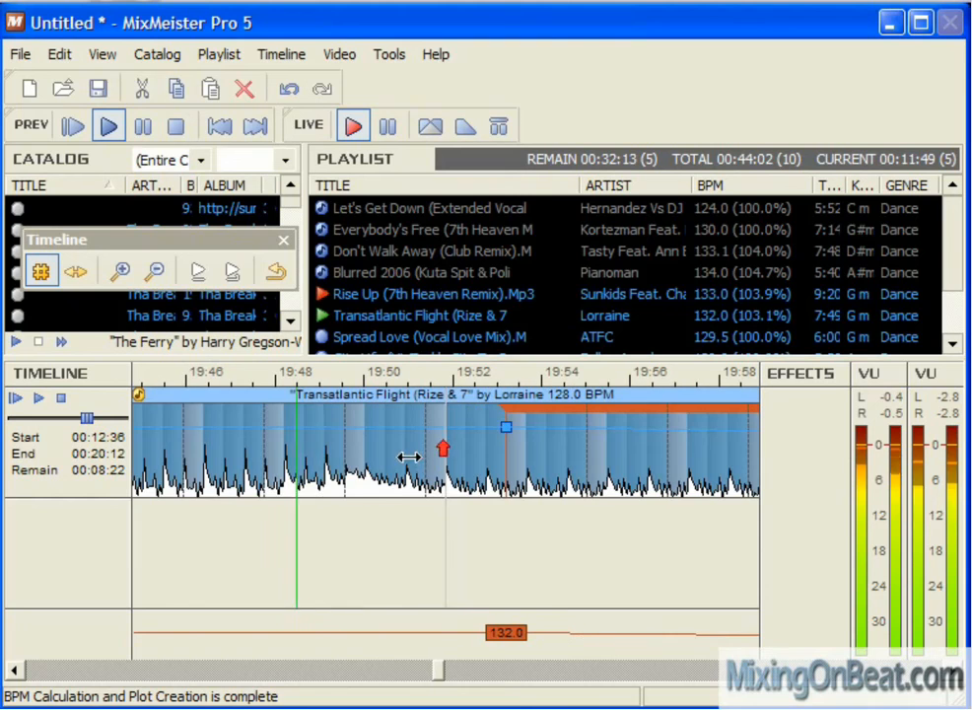
pyautogui.click(341, 439)
pyautogui.moveTo(505, 426); pyautogui.dragTo(344, 426)
pyautogui.scroll(-3, 429, 468)
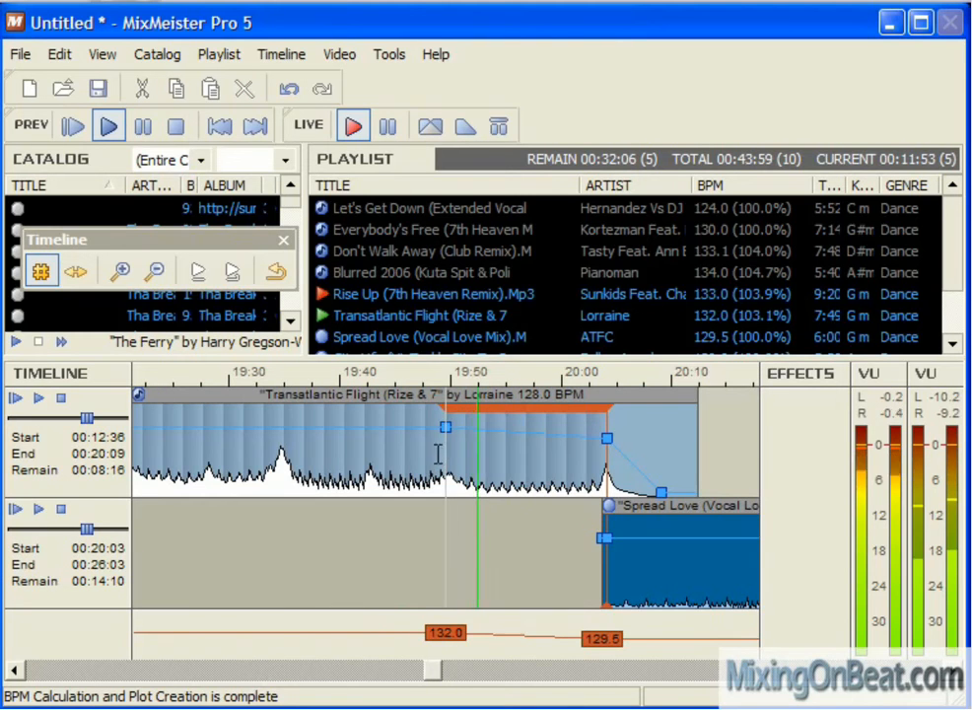
# - Extend Transatlantic Flight's outro to 32 measures, starting at about 19:05
pyautogui.moveTo(440, 453); pyautogui.dragTo(280, 453)
pyautogui.scroll(-3, 385, 470)
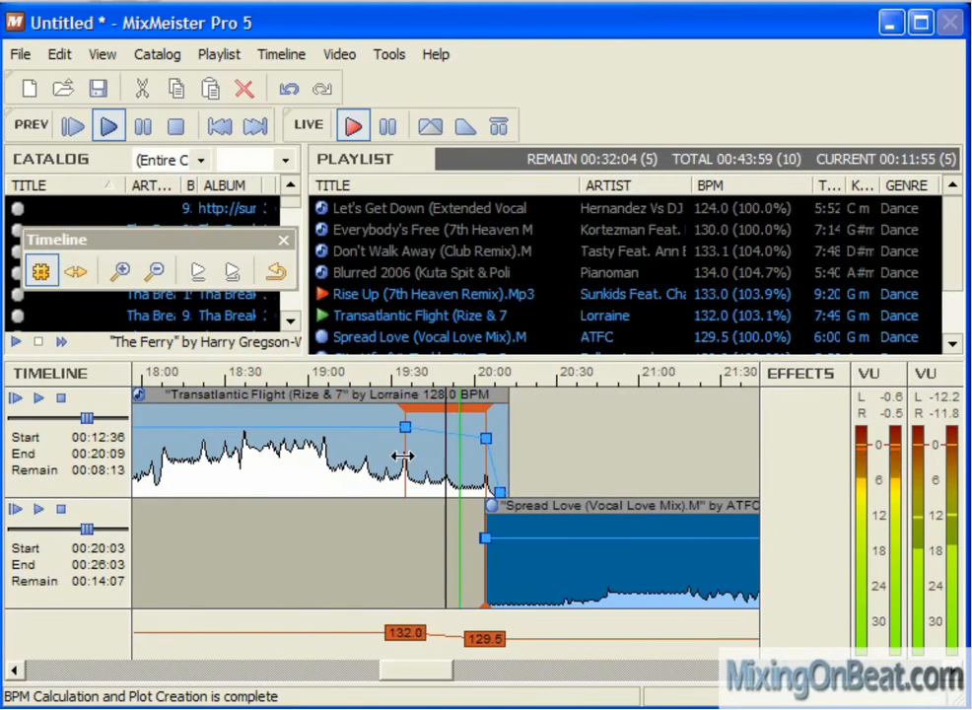
pyautogui.moveTo(403, 455); pyautogui.dragTo(326, 454)
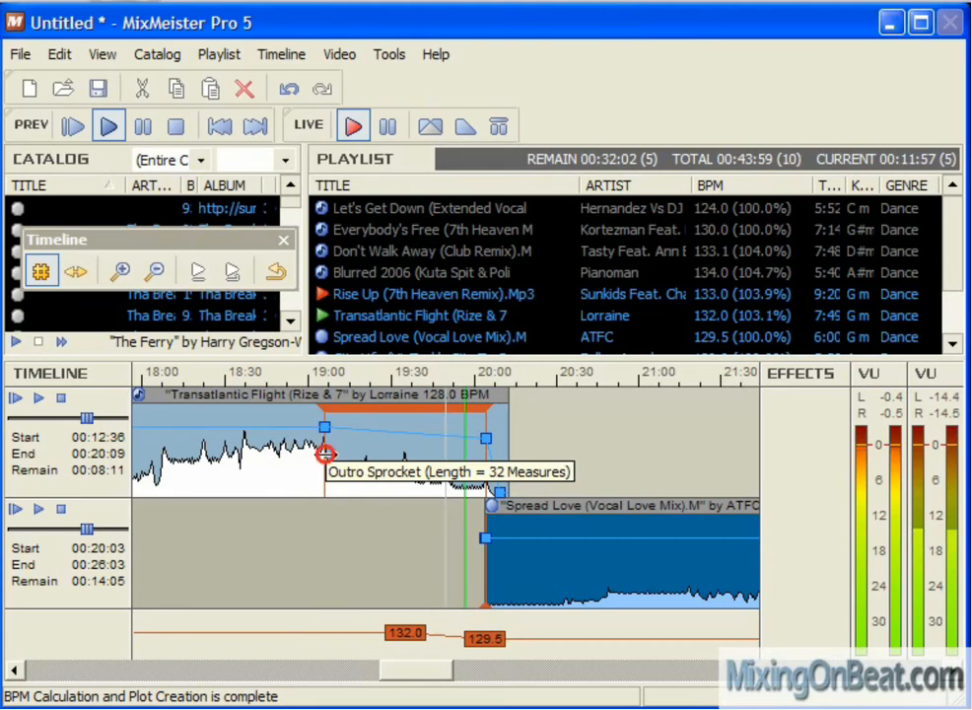
# - Preview Transatlantic Flight's outro and check its beats from about 19:05 to 20:00
pyautogui.click(321, 376)
pyautogui.click(362, 437)
pyautogui.scroll(3, 361, 441)
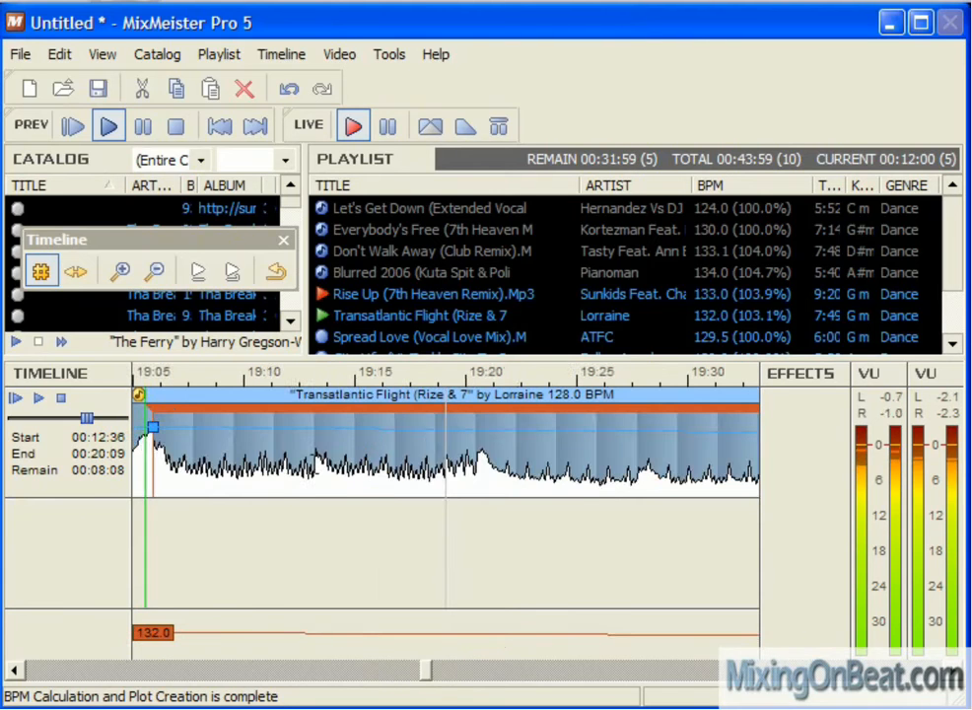
pyautogui.scroll(2, 321, 486)
pyautogui.scroll(2, 380, 468)
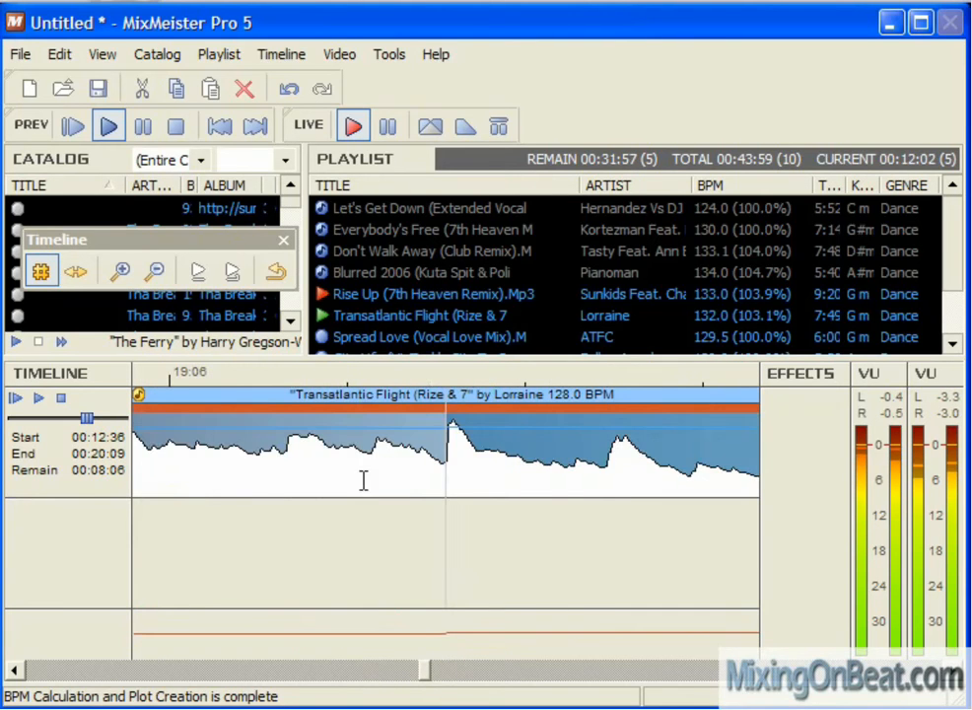
pyautogui.scroll(-4, 363, 481)
pyautogui.scroll(4, 509, 463)
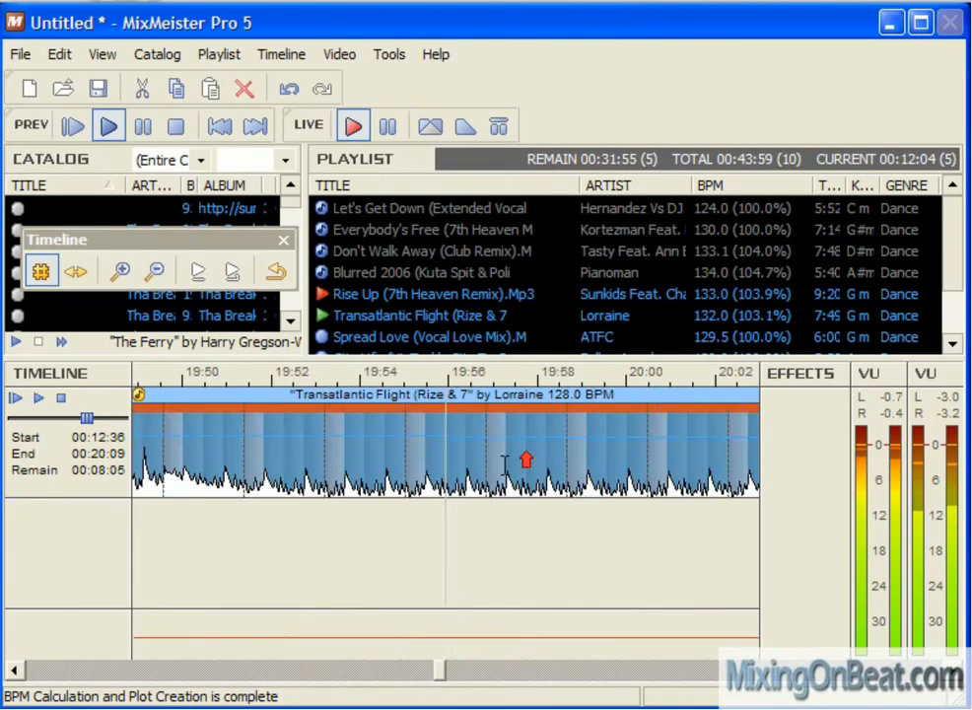
# - Preview By My Side at about 34:00 and Feels Like Heaven at about 38:00 as candidates to follow Transatlantic Flight
pyautogui.scroll(-6, 553, 517)
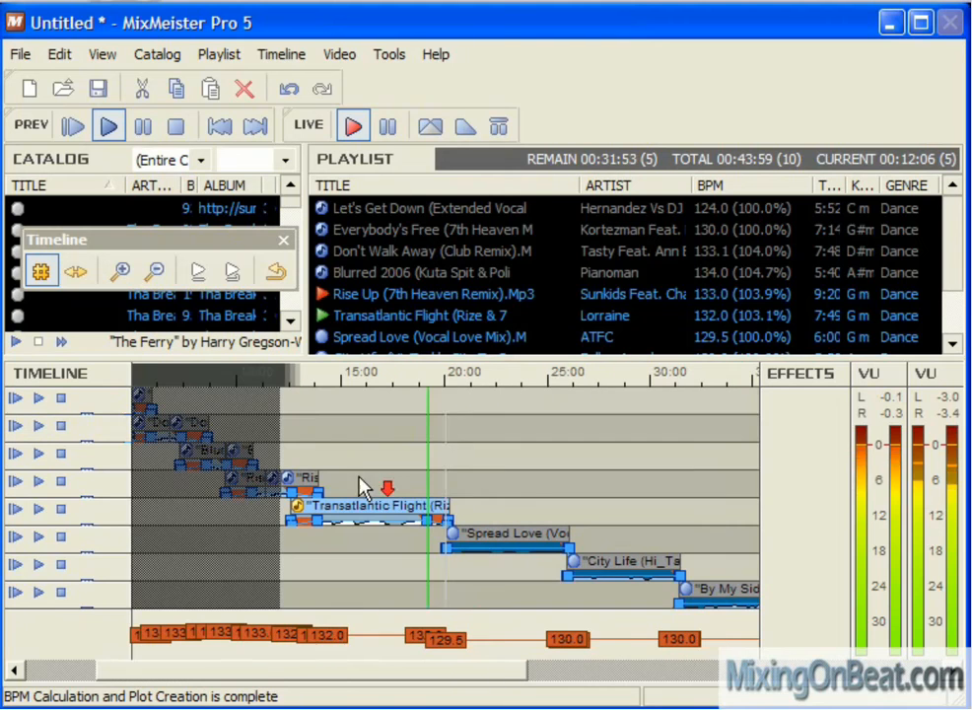
pyautogui.click(609, 381)
pyautogui.scroll(-1, 704, 440)
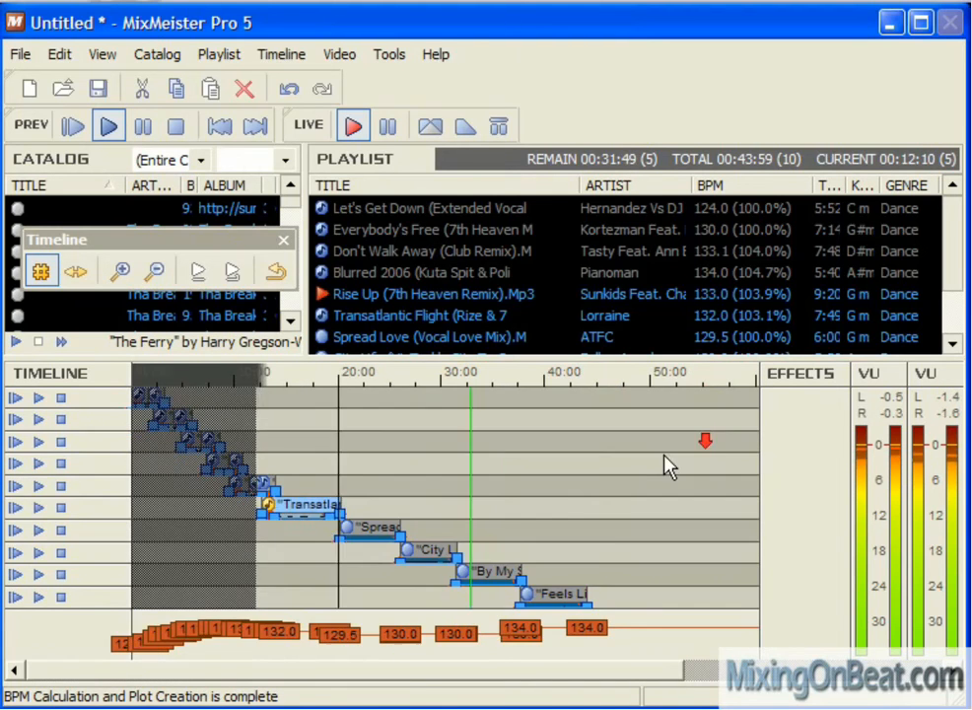
pyautogui.click(500, 515)
pyautogui.scroll(2, 461, 506)
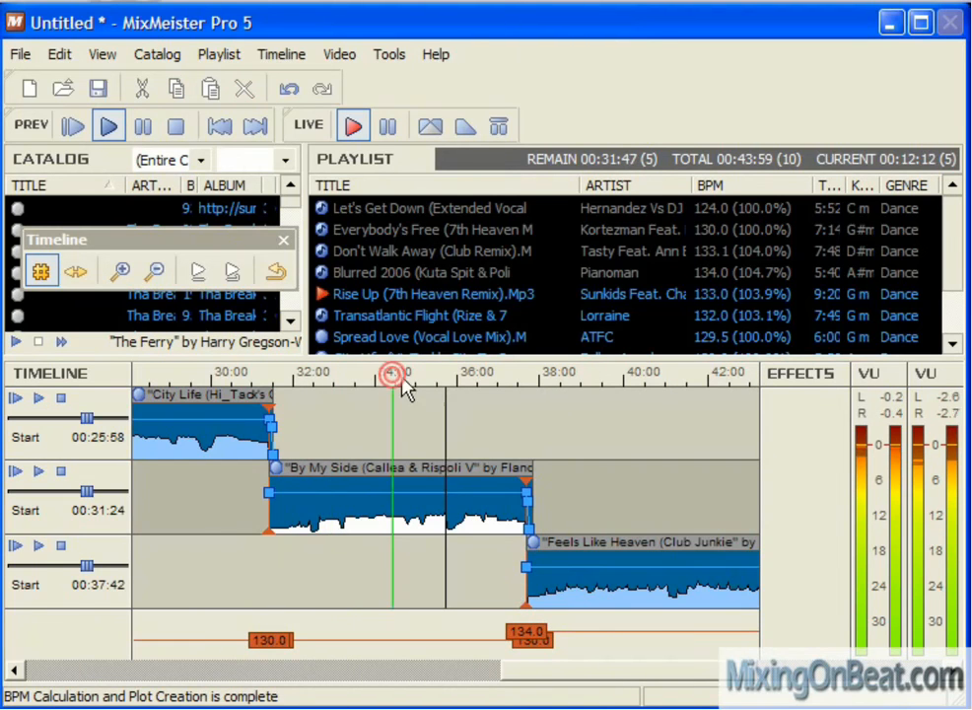
pyautogui.click(554, 370)
# - Move Feels Like Heaven directly after Transatlantic Flight in the playlist and switch it to Beat Mixing
pyautogui.click(367, 336)
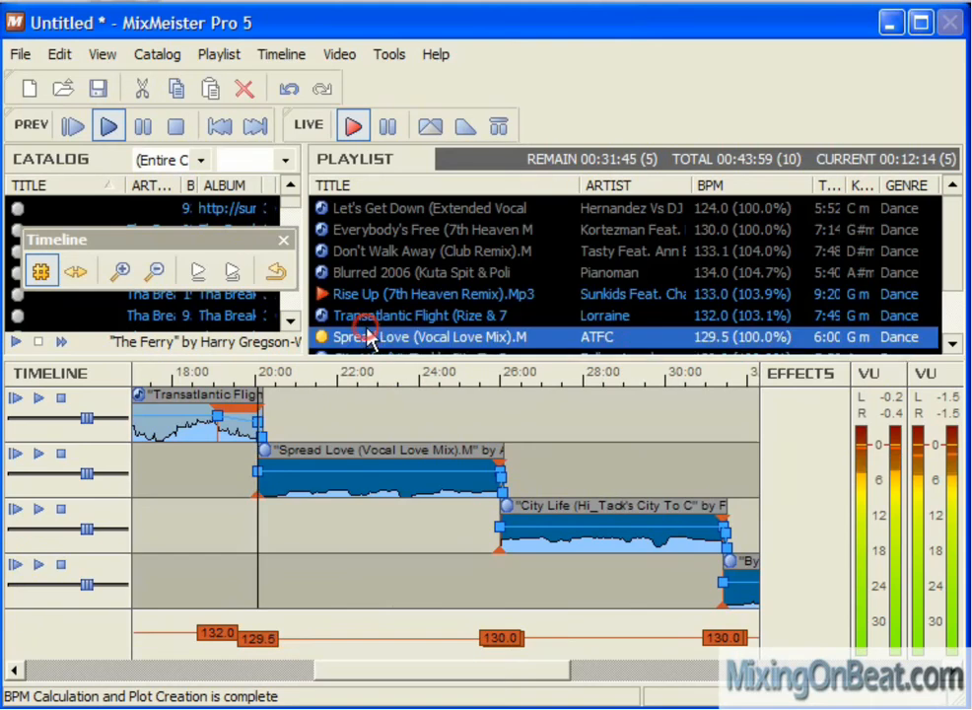
pyautogui.scroll(-1, 357, 304)
pyautogui.moveTo(325, 337); pyautogui.dragTo(358, 273)
pyautogui.click(357, 272)
pyautogui.scroll(1, 317, 472)
pyautogui.click(293, 504)
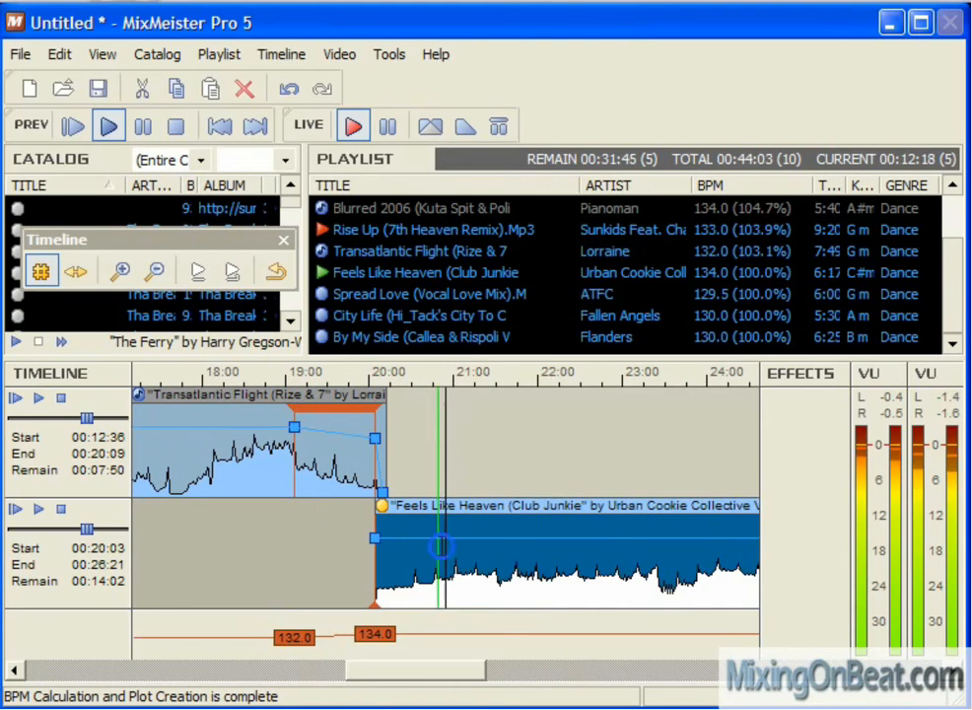
pyautogui.rightClick(441, 546)
pyautogui.click(505, 130)
# - Extend Feels Like Heaven's intro so it starts with Transatlantic Flight's outro at about 19:05, and preview the transition
pyautogui.click(380, 581)
pyautogui.scroll(2, 379, 582)
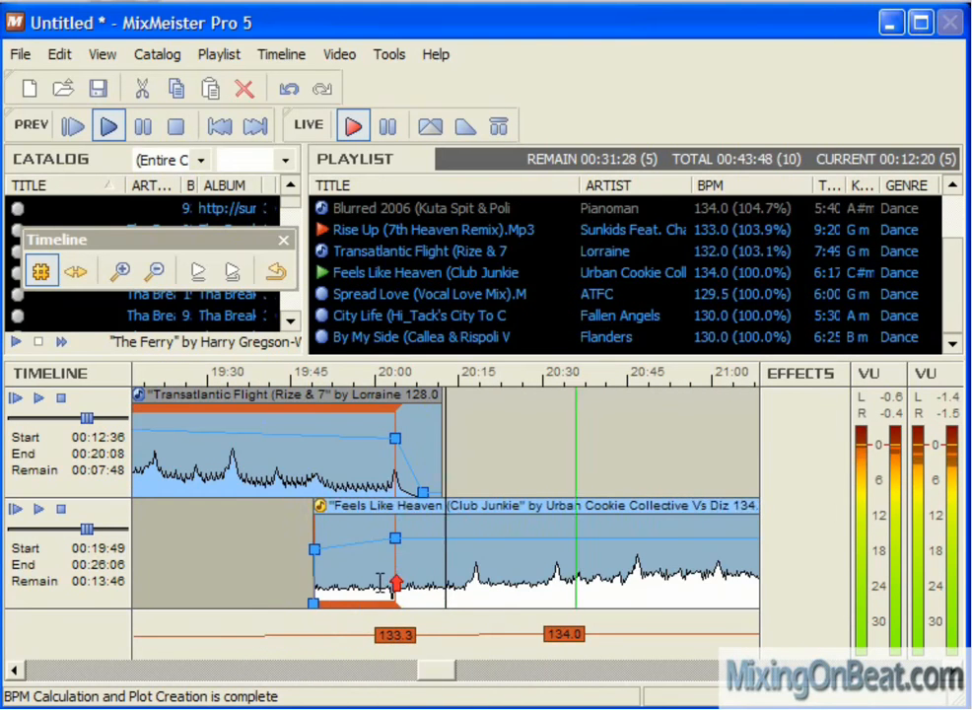
pyautogui.moveTo(395, 558); pyautogui.dragTo(640, 564)
pyautogui.scroll(-1, 372, 430)
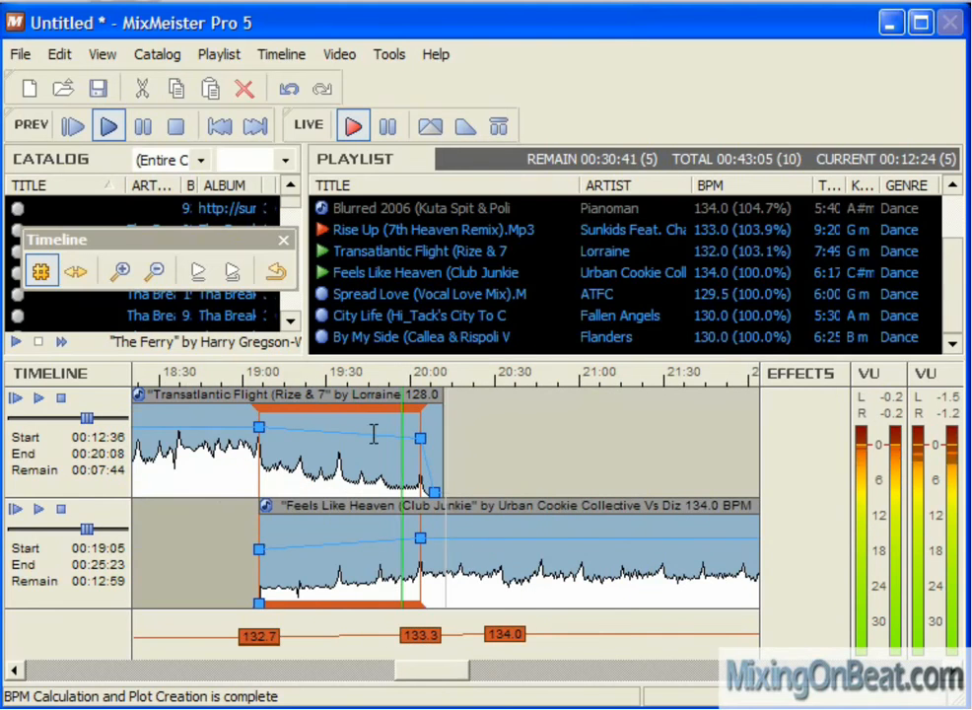
pyautogui.click(285, 373)
pyautogui.scroll(1, 347, 424)
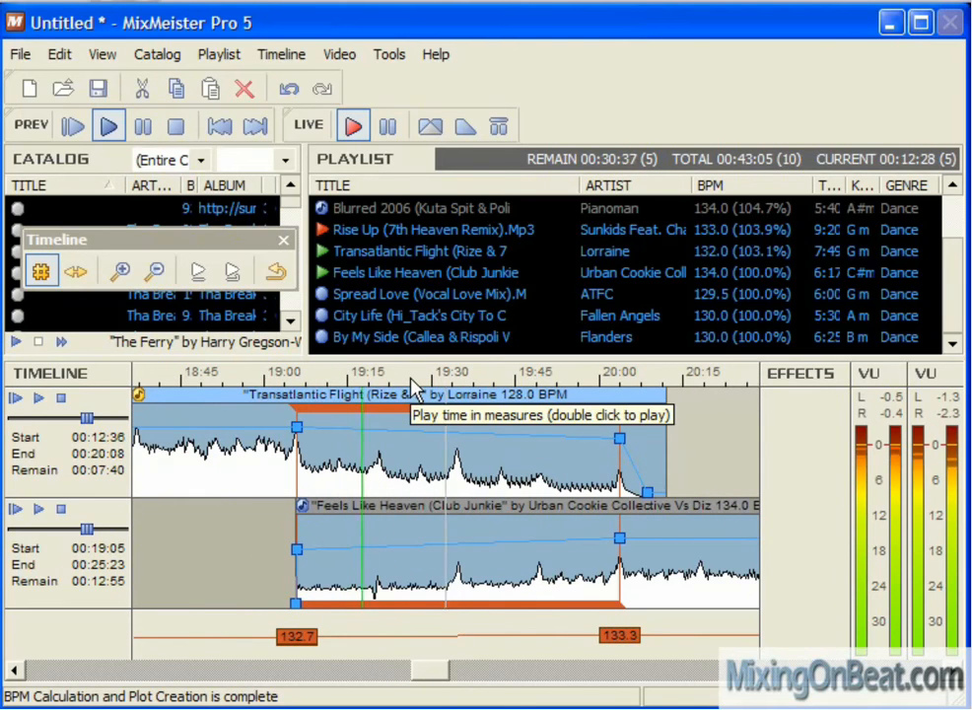
# - Preview the overlap of Transatlantic Flight and Feels Like Heaven at about 19:25 and compare both tracks' beats near 20:03
pyautogui.click(407, 376)
pyautogui.click(608, 550)
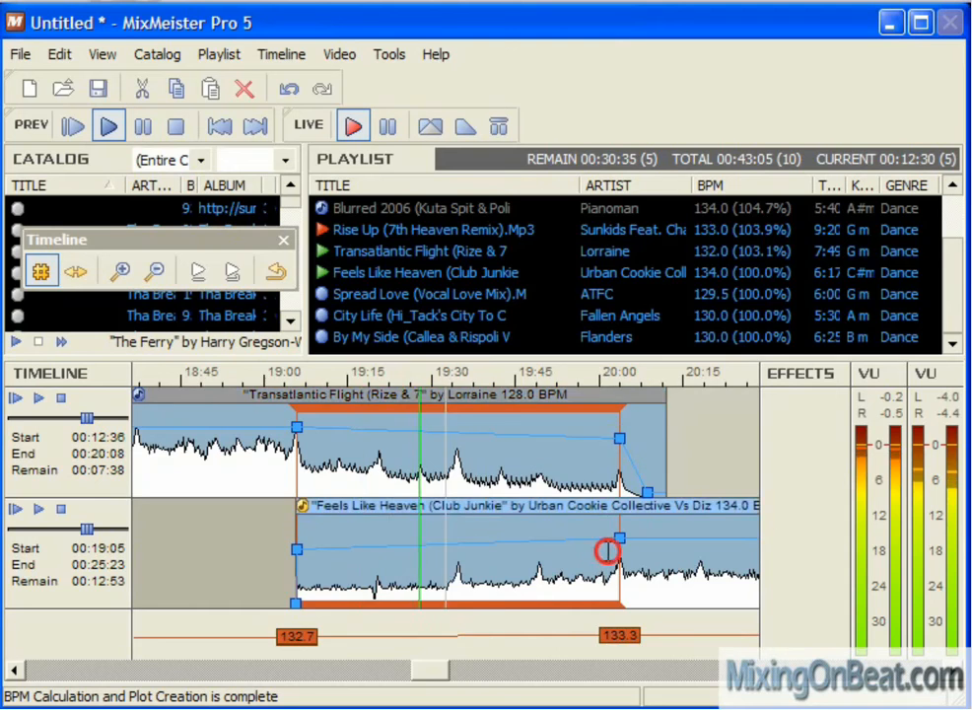
pyautogui.scroll(3, 623, 545)
pyautogui.scroll(2, 483, 582)
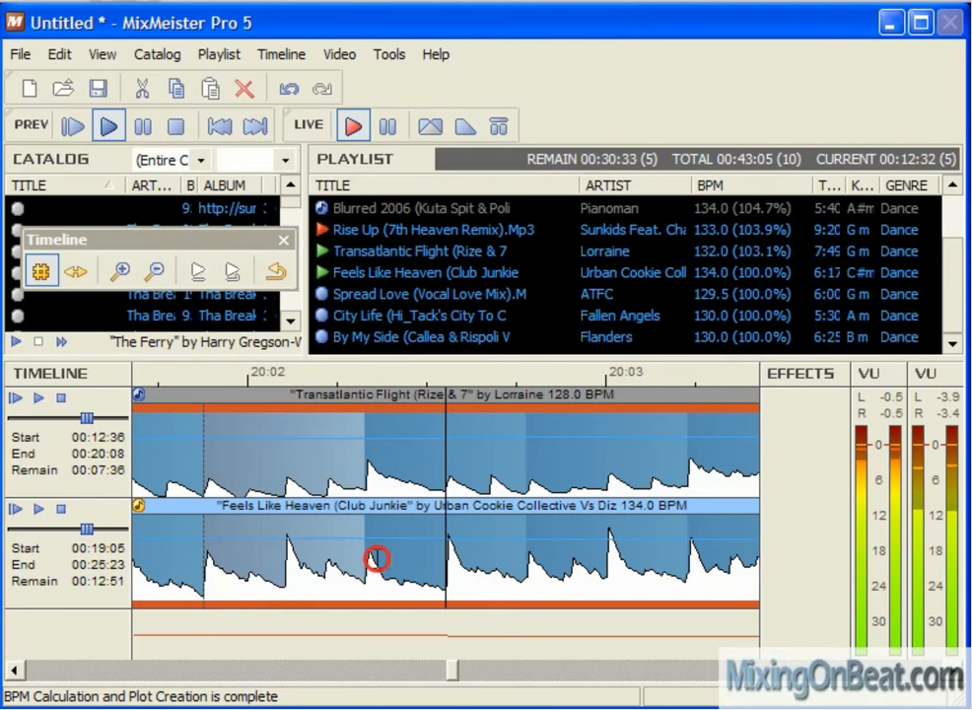
pyautogui.scroll(-1, 542, 568)
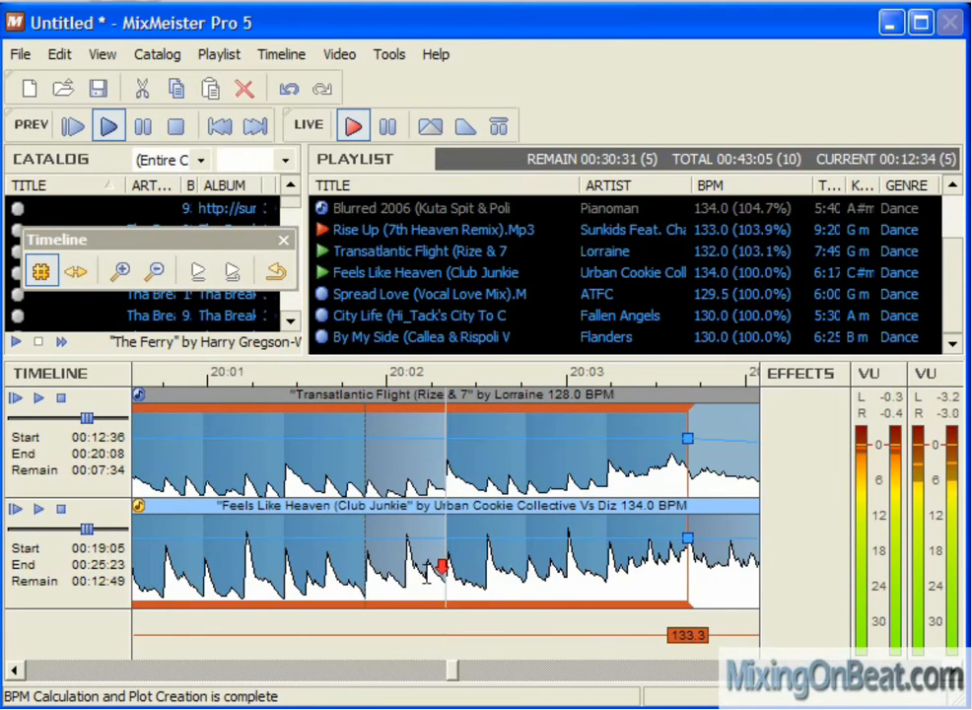
pyautogui.scroll(-8, 426, 570)
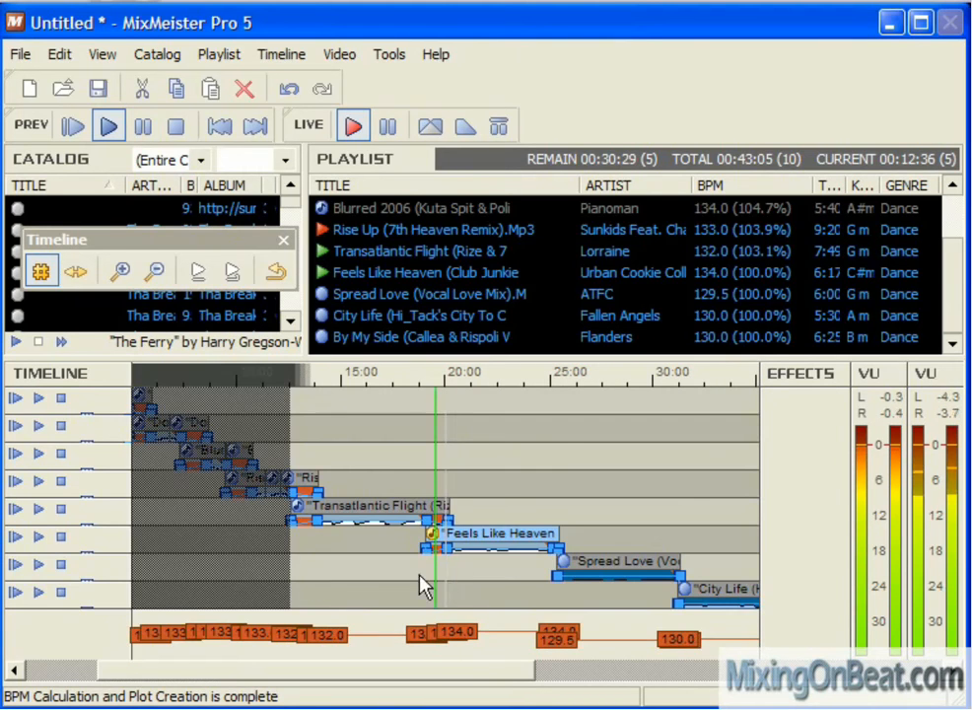
# - Turn off measure snapping and nudge Feels Like Heaven to line up its beats with Transatlantic Flight at about 19:06
pyautogui.click(495, 572)
pyautogui.scroll(4, 422, 572)
pyautogui.click(568, 545)
pyautogui.scroll(2, 552, 547)
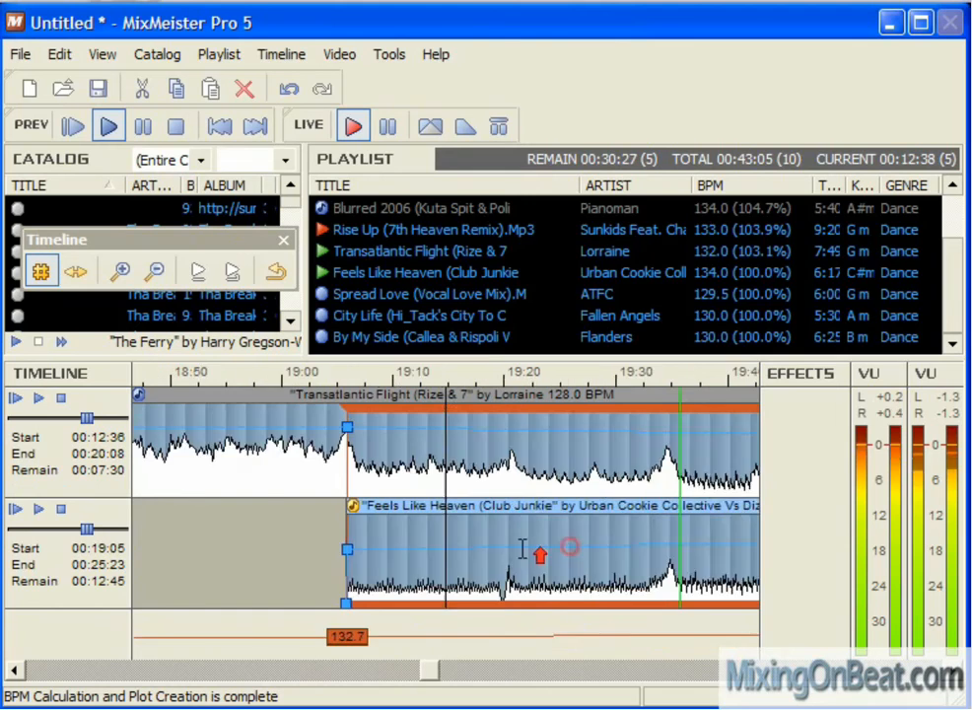
pyautogui.click(263, 553)
pyautogui.scroll(1, 268, 552)
pyautogui.scroll(2, 368, 550)
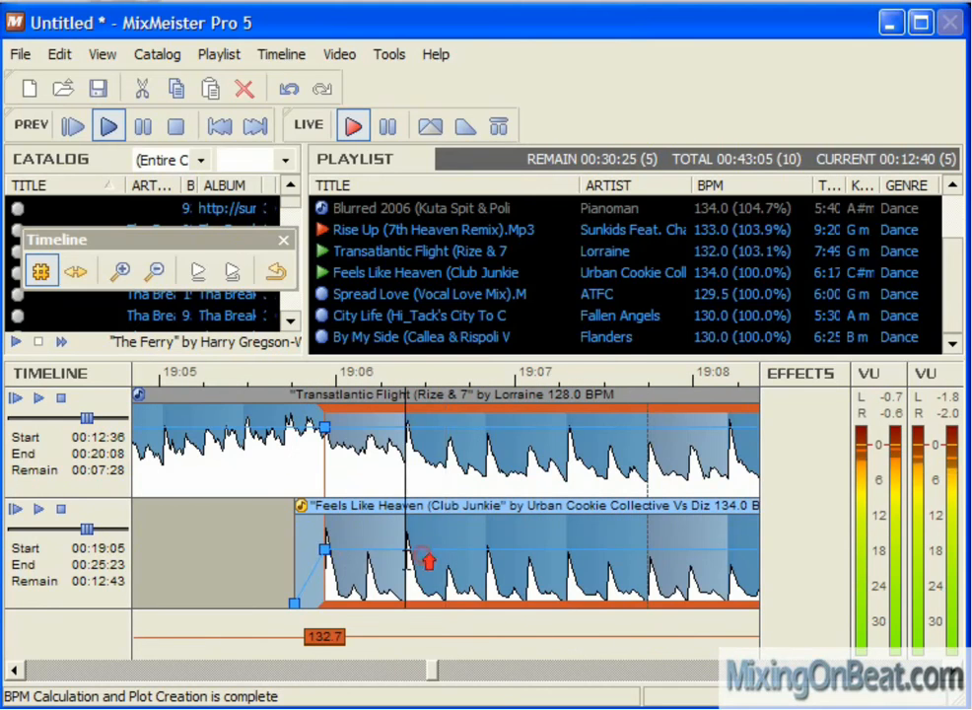
pyautogui.scroll(2, 407, 560)
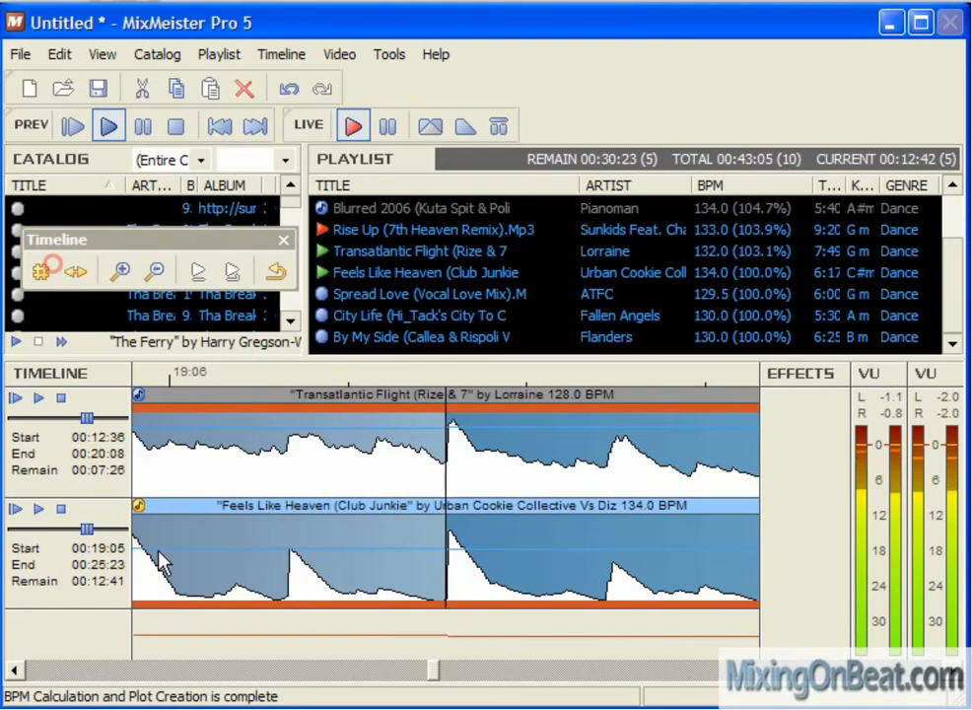
pyautogui.click(40, 271)
pyautogui.moveTo(277, 585); pyautogui.dragTo(286, 588)
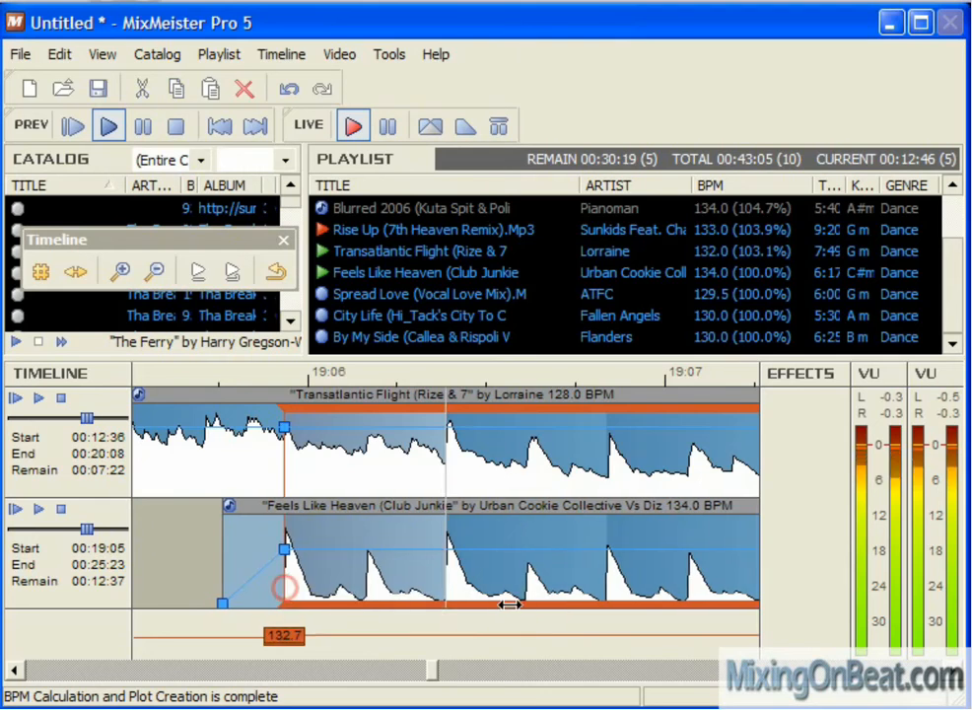
# - Fine-tune the beat alignment of Feels Like Heaven where the overlap ends at about 20:03, and turn measure snapping back on
pyautogui.scroll(-7, 515, 601)
pyautogui.scroll(6, 599, 569)
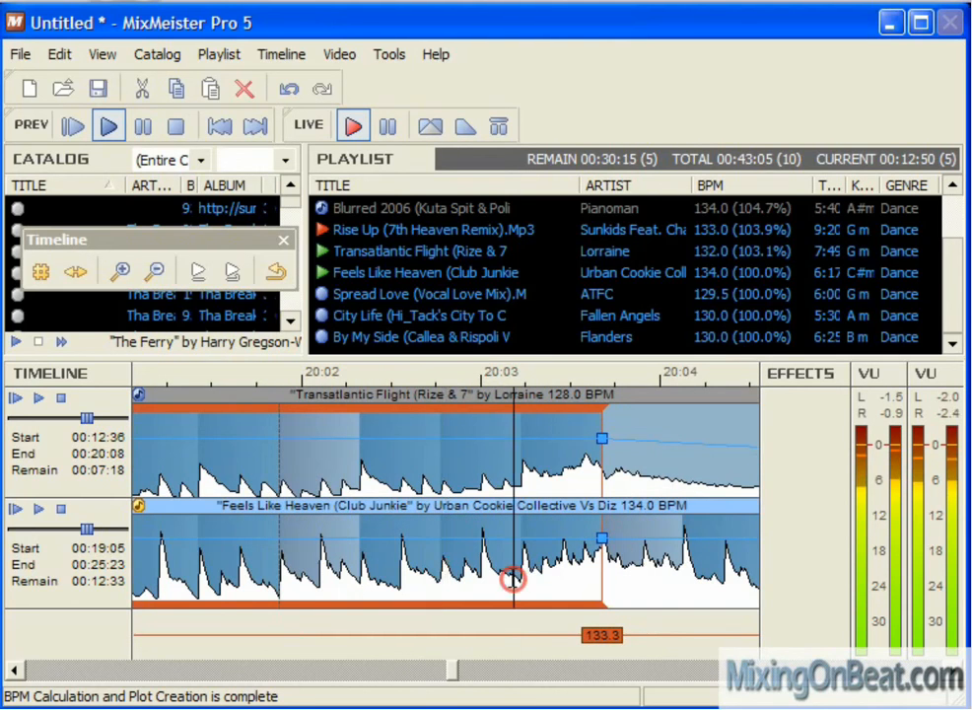
pyautogui.scroll(2, 583, 579)
pyautogui.moveTo(621, 579); pyautogui.dragTo(622, 580)
pyautogui.scroll(-2, 524, 574)
pyautogui.scroll(-3, 509, 572)
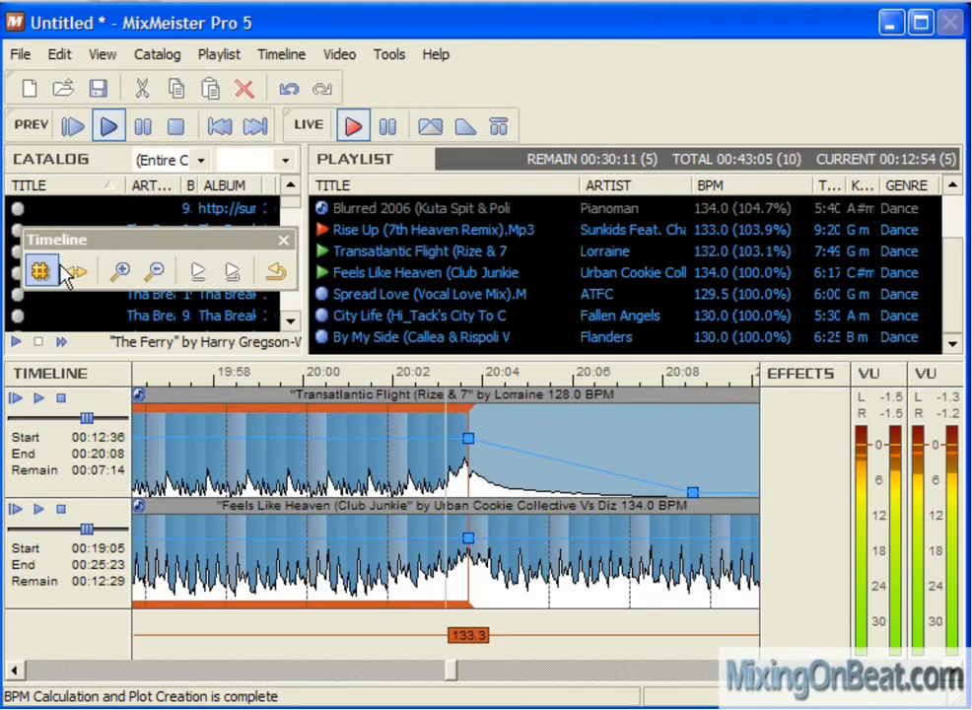
# - Preview Transatlantic Flight around 15:00 and split it at the measure at about 15:09
pyautogui.scroll(-3, 152, 449)
pyautogui.scroll(3, 207, 490)
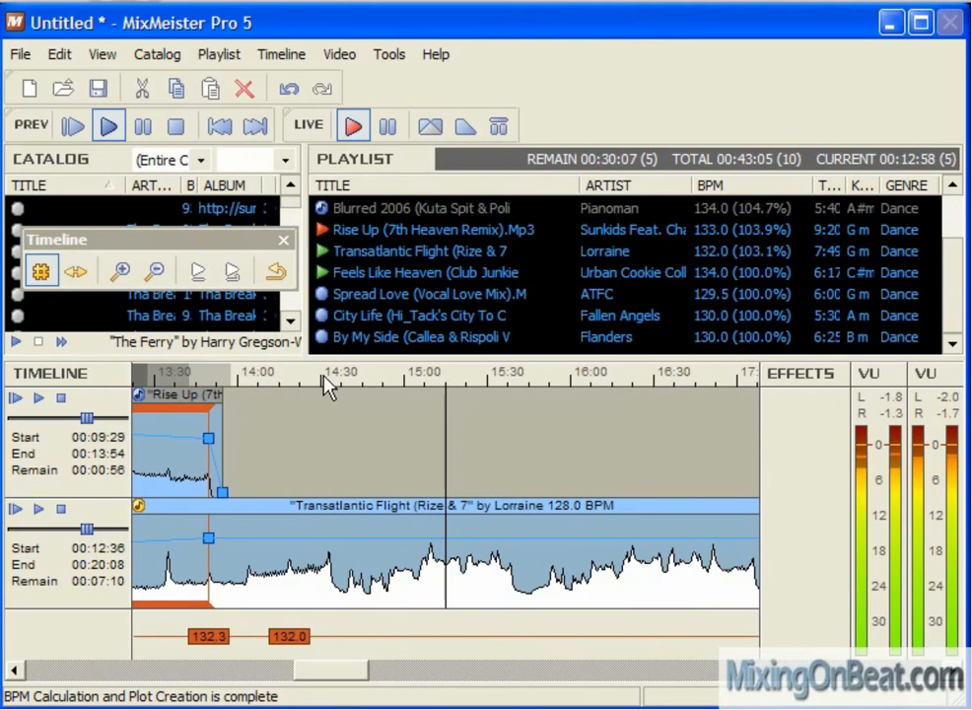
pyautogui.click(323, 374)
pyautogui.click(426, 376)
pyautogui.scroll(3, 430, 463)
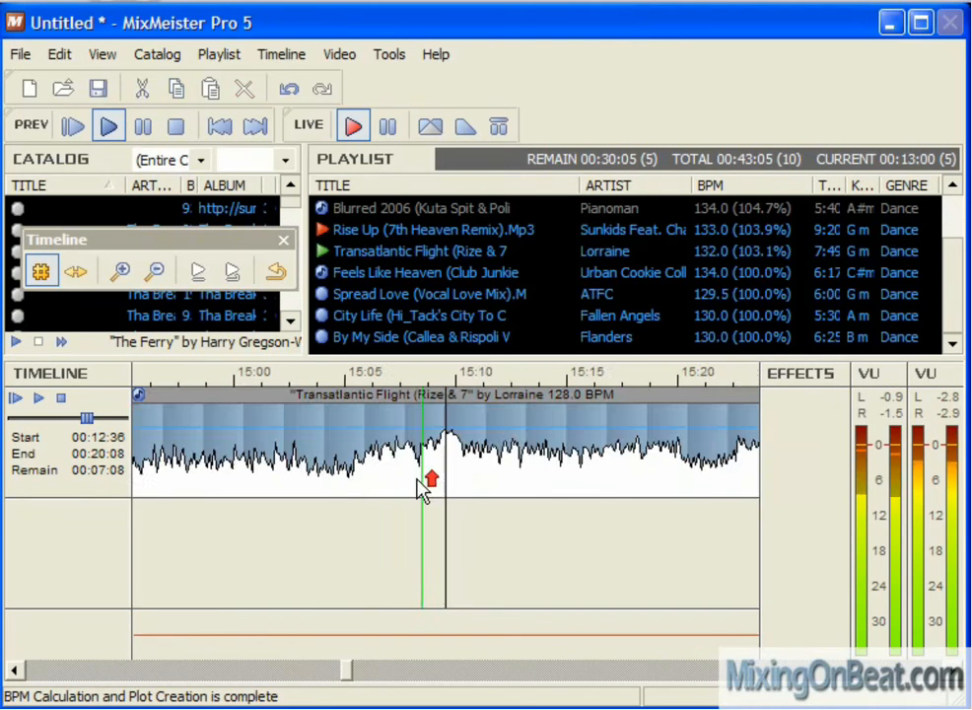
pyautogui.click(457, 466)
pyautogui.scroll(2, 459, 467)
# - Split Transatlantic Flight again at the measure at about 16:20 and preview around that point
pyautogui.scroll(-5, 389, 470)
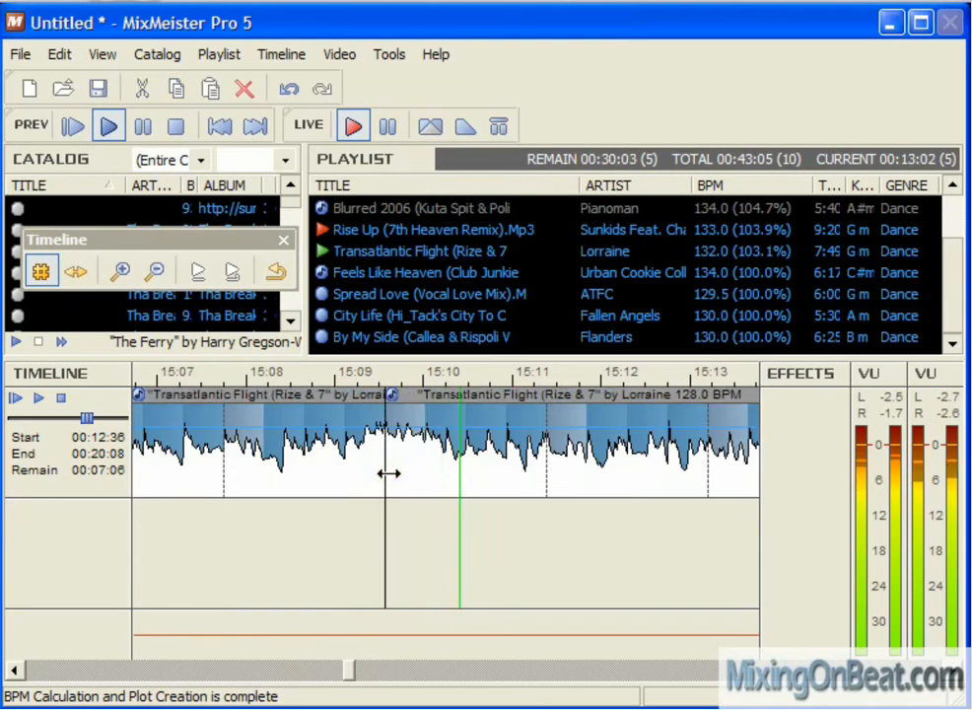
pyautogui.scroll(-1, 560, 416)
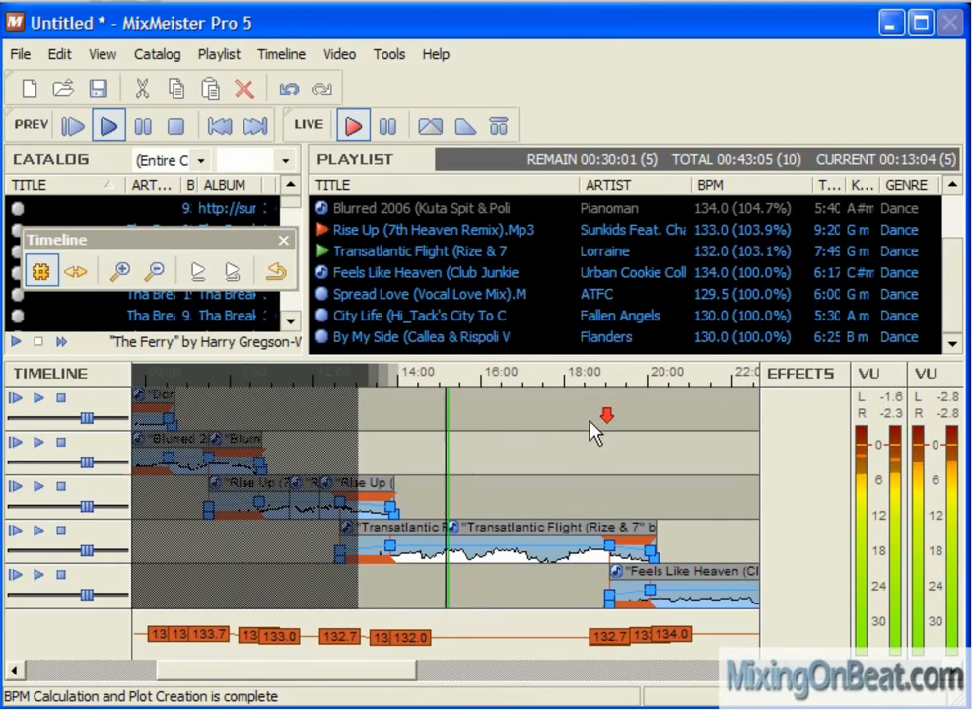
pyautogui.click(480, 460)
pyautogui.click(511, 468)
pyautogui.scroll(2, 512, 465)
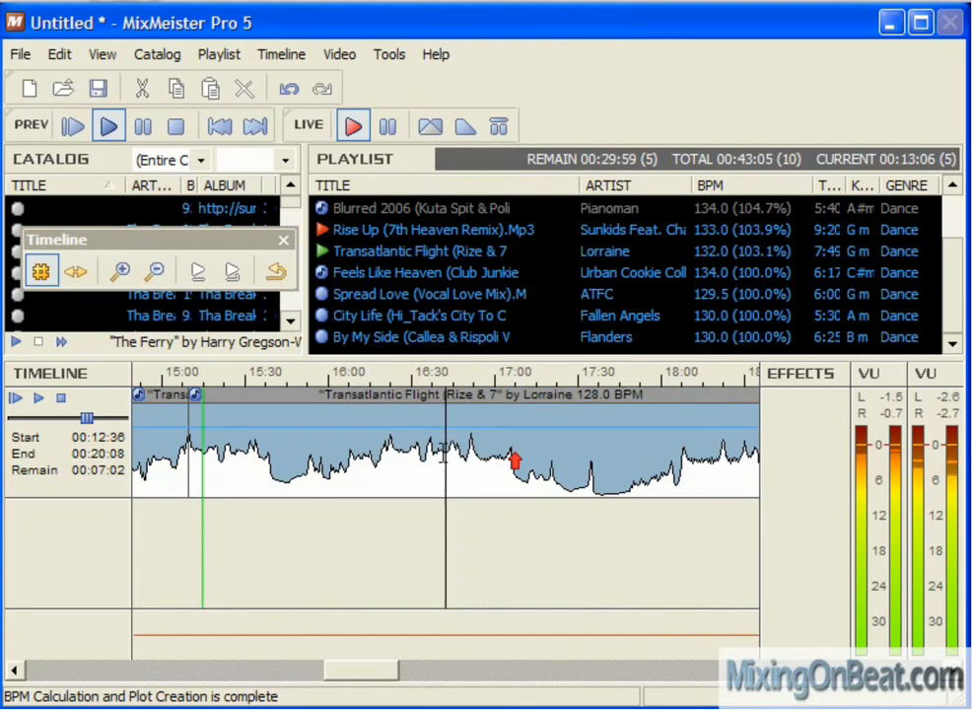
pyautogui.click(387, 381)
pyautogui.scroll(3, 385, 426)
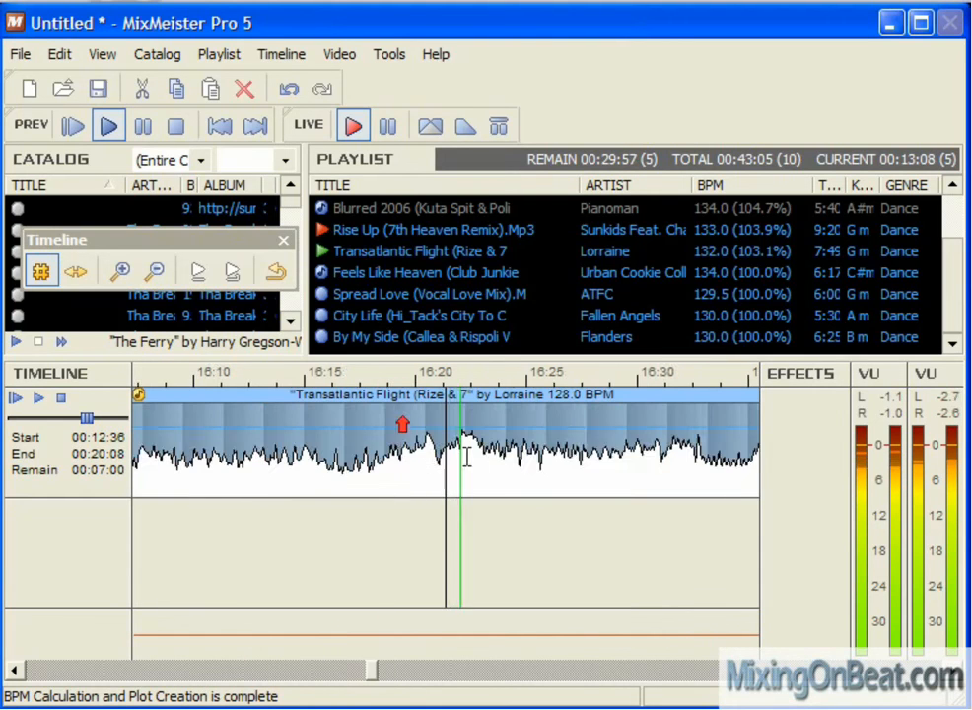
pyautogui.scroll(2, 473, 456)
pyautogui.click(206, 365)
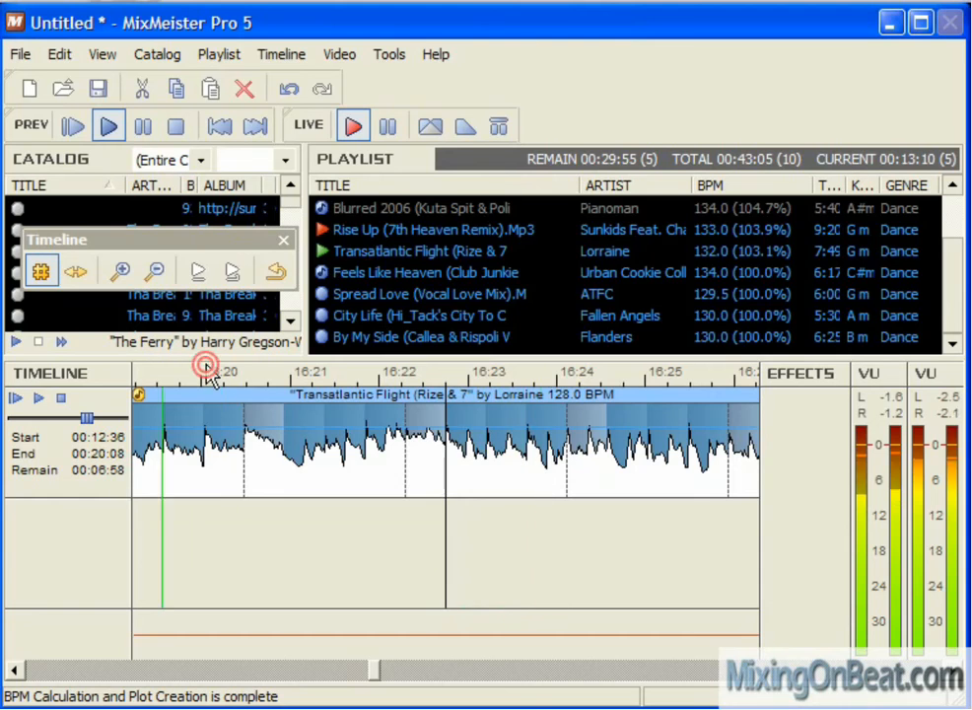
# - Split Transatlantic Flight a third time at the measure at about 18:37
pyautogui.scroll(-5, 387, 416)
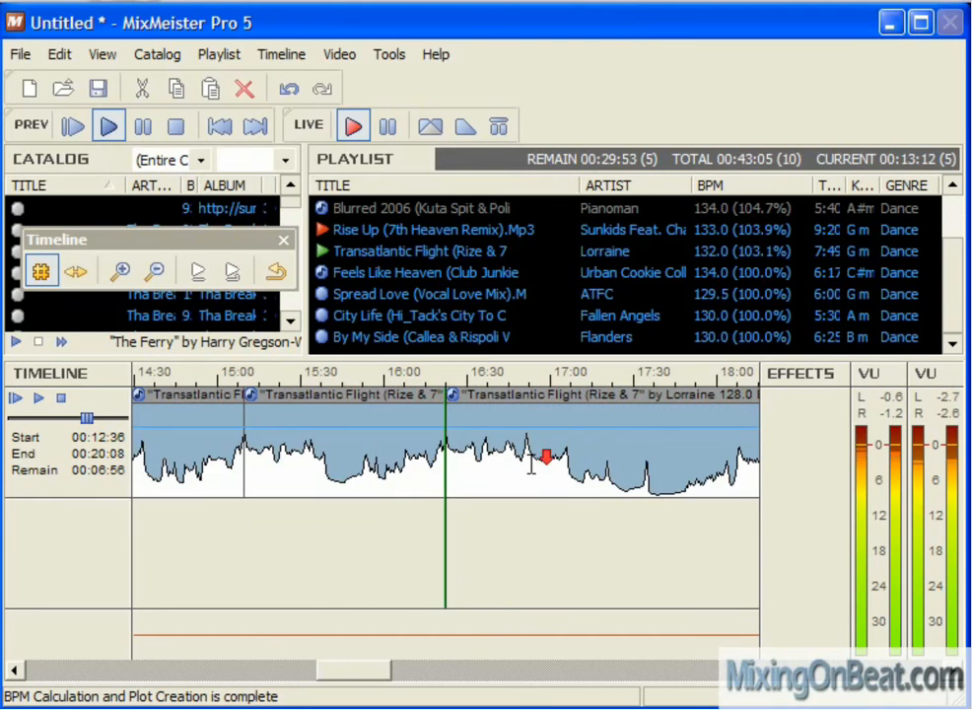
pyautogui.scroll(3, 615, 455)
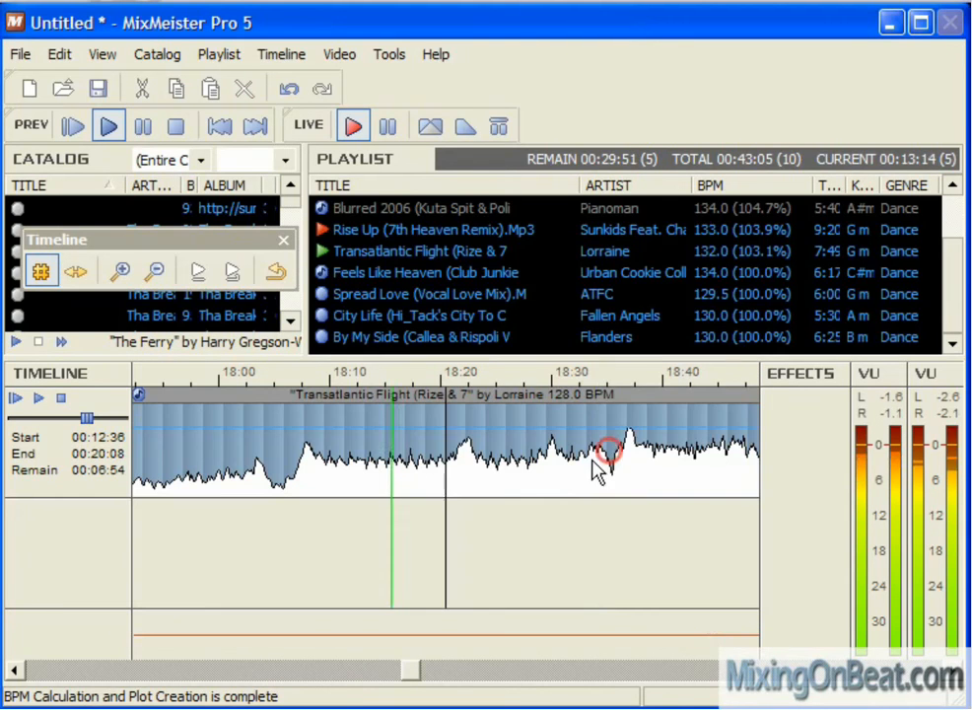
pyautogui.click(631, 460)
pyautogui.scroll(3, 631, 460)
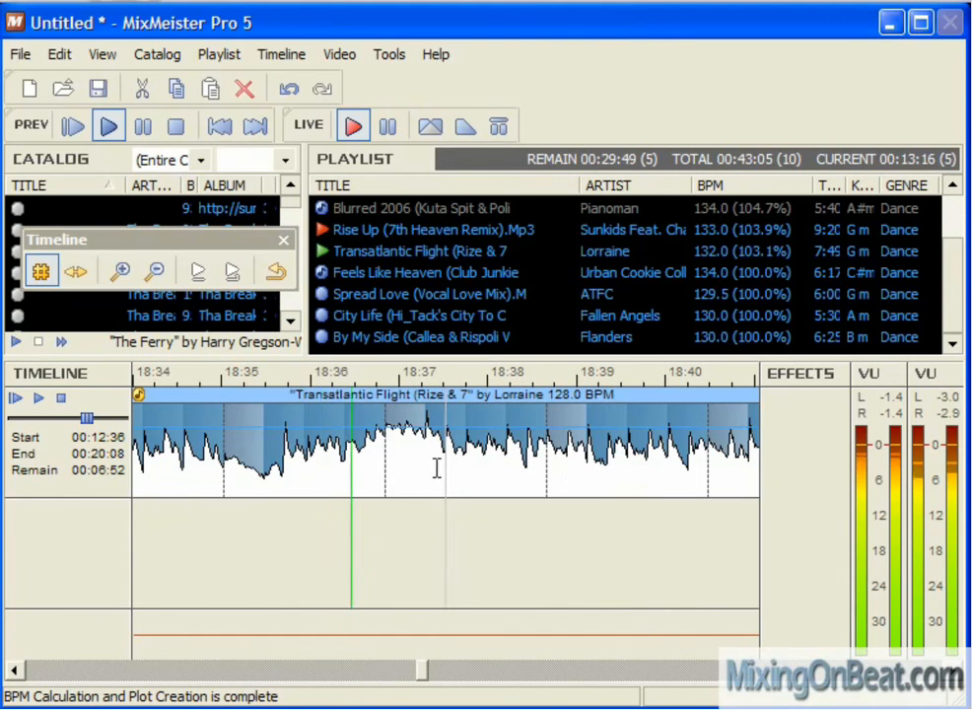
# - Delete the two middle sections of Transatlantic Flight between about 15:09 and 18:37
pyautogui.scroll(-5, 393, 468)
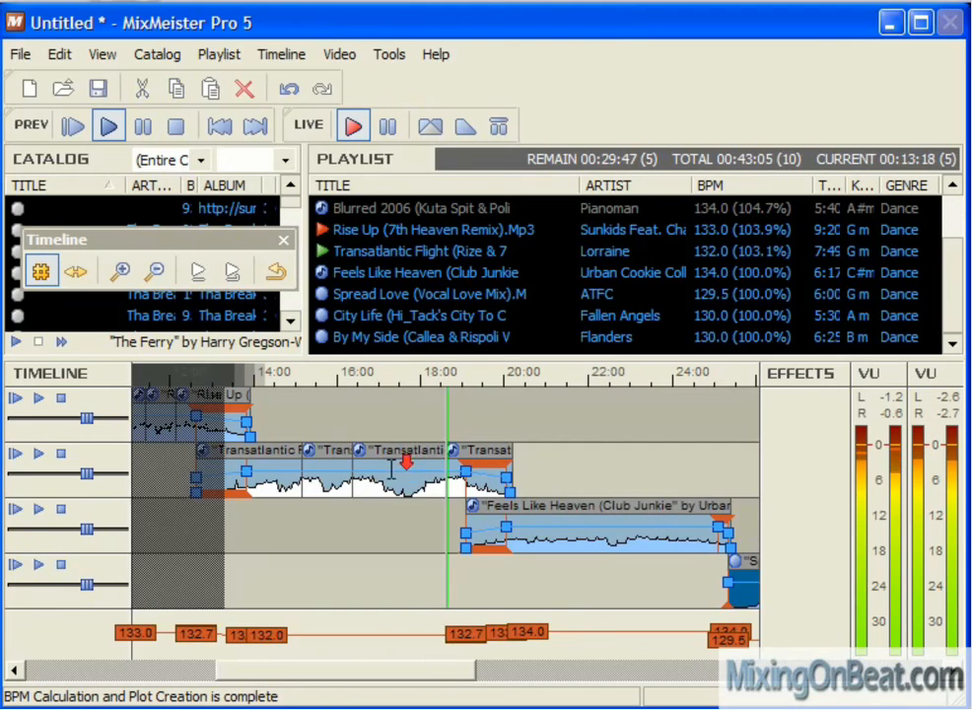
pyautogui.scroll(2, 364, 491)
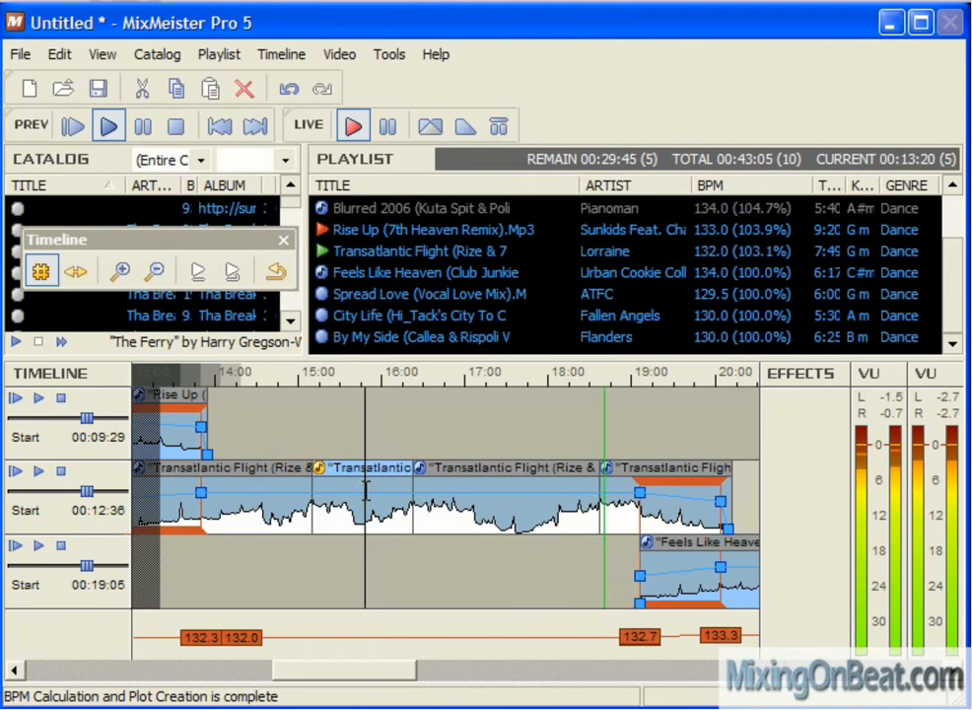
pyautogui.press('Delete')
pyautogui.click(349, 485)
pyautogui.press('Delete')
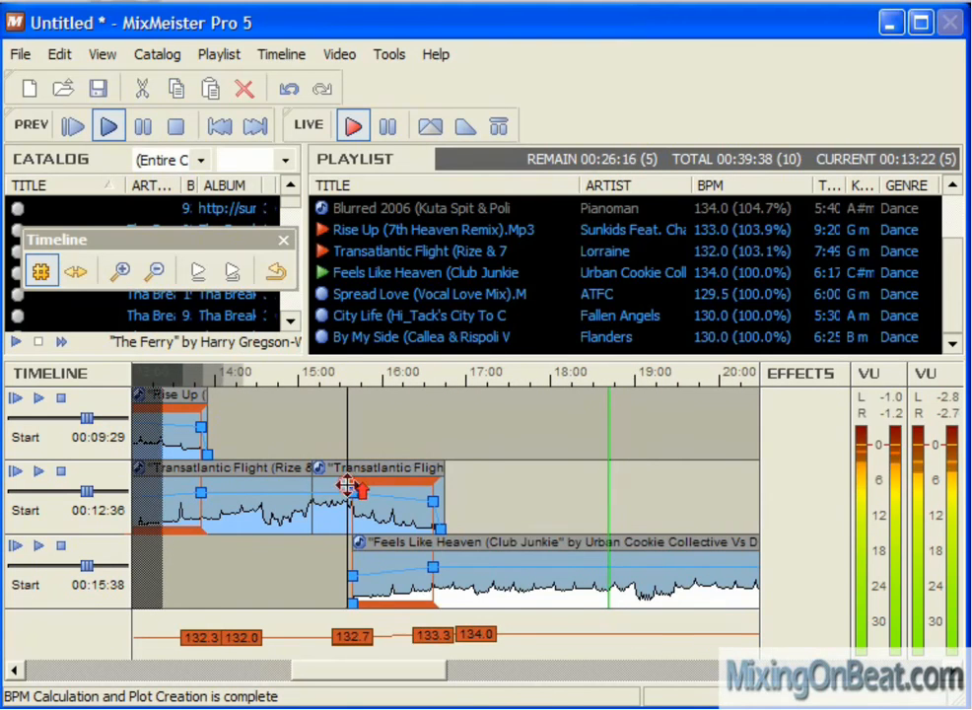
# - Preview the shortened Transatlantic Flight around 14:15 and 14:30, and its transition into Feels Like Heaven at about 16:00
pyautogui.scroll(1, 349, 485)
pyautogui.click(196, 375)
pyautogui.scroll(2, 257, 441)
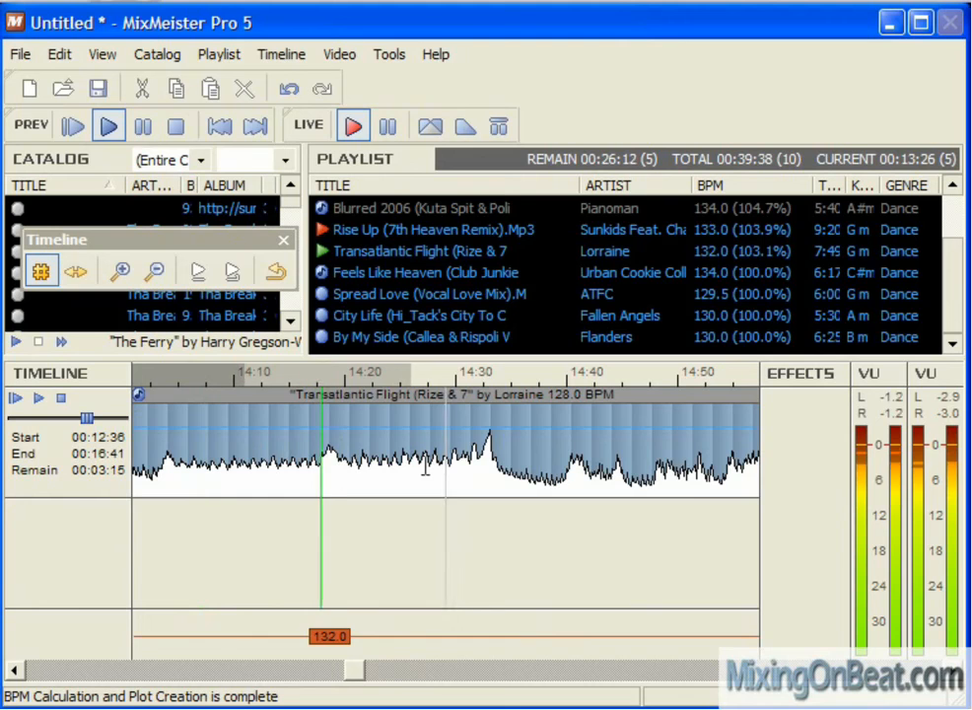
pyautogui.click(473, 385)
pyautogui.scroll(-1, 515, 482)
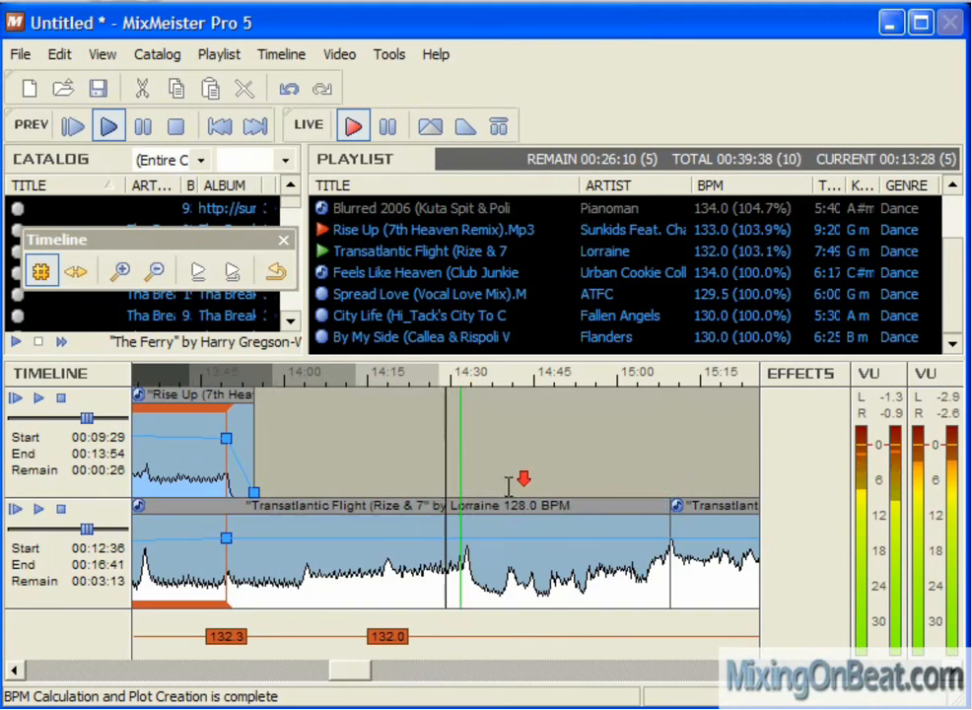
pyautogui.click(492, 542)
pyautogui.scroll(1, 488, 544)
pyautogui.scroll(-3, 503, 539)
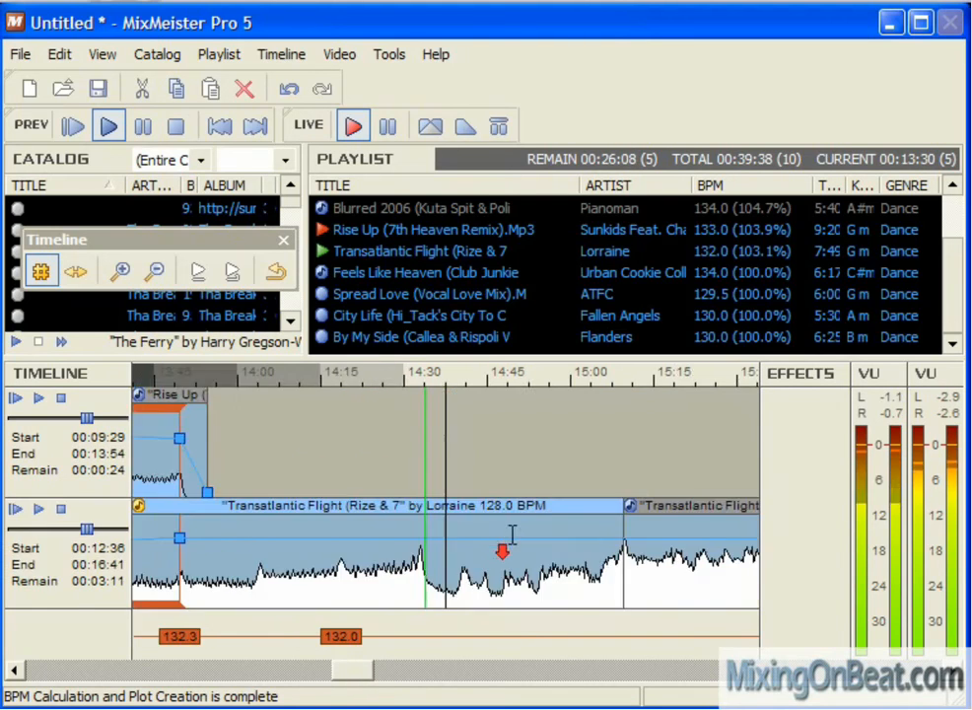
pyautogui.click(553, 492)
pyautogui.scroll(2, 553, 493)
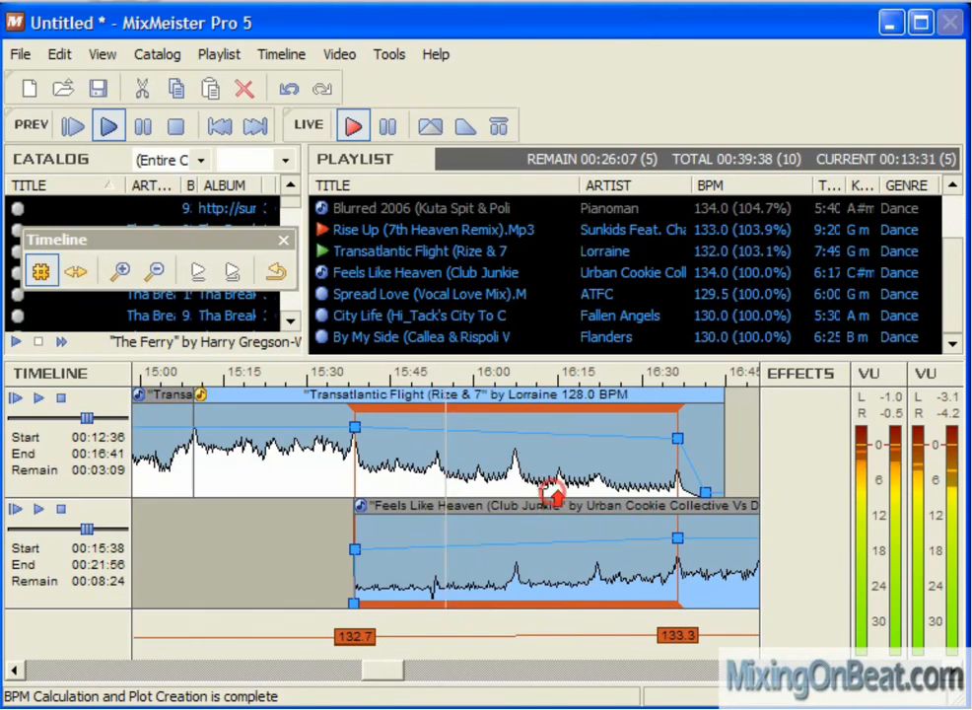
pyautogui.click(479, 371)
# - Disable original-tempo playback for Feels Like Heaven, set its average playback tempo to 138 BPM, and preview the transition at about 16:20
pyautogui.rightClick(365, 271)
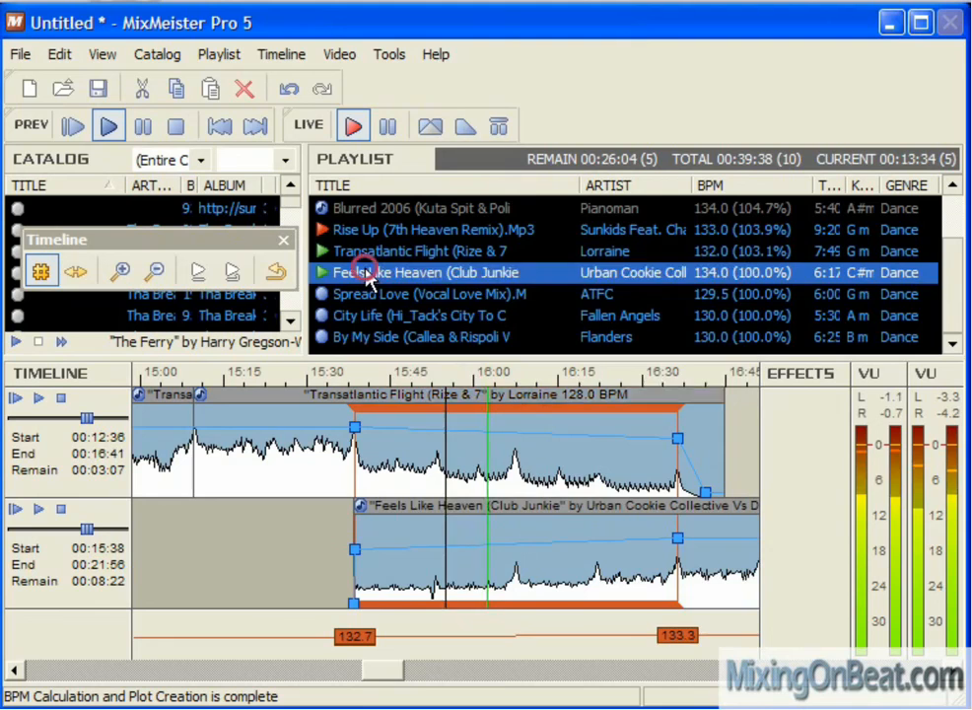
pyautogui.click(464, 707)
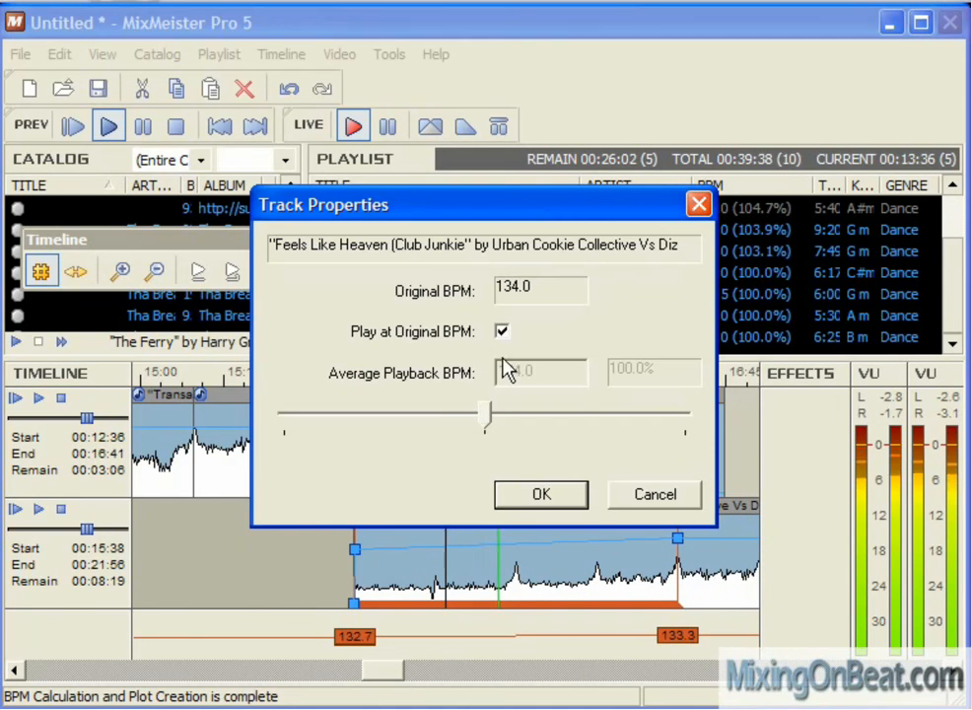
pyautogui.click(502, 331)
pyautogui.write('138')
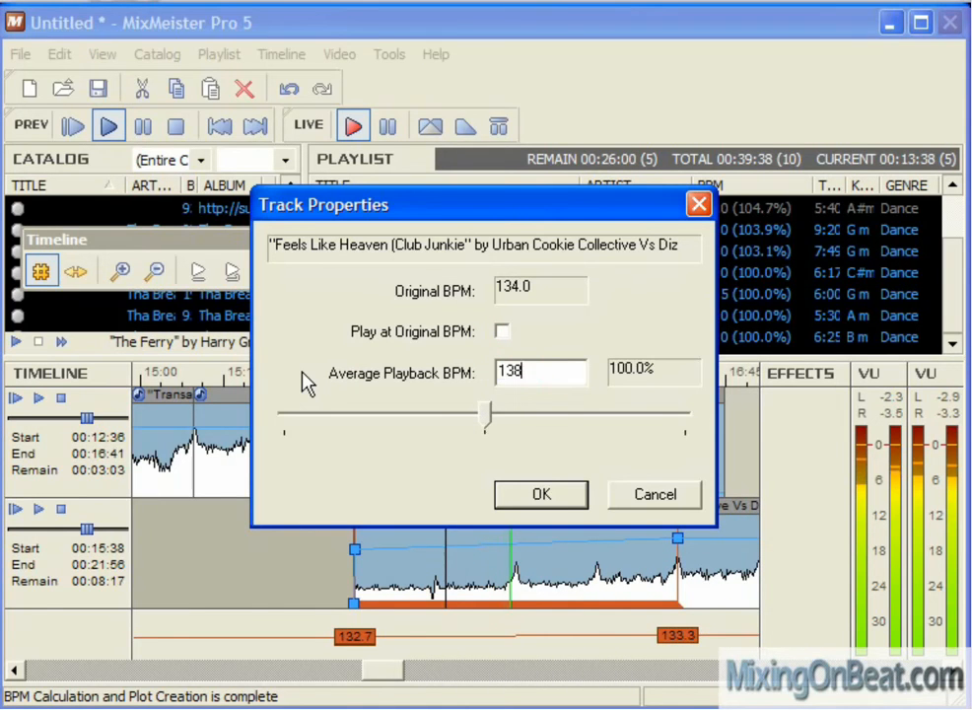
pyautogui.press('Return')
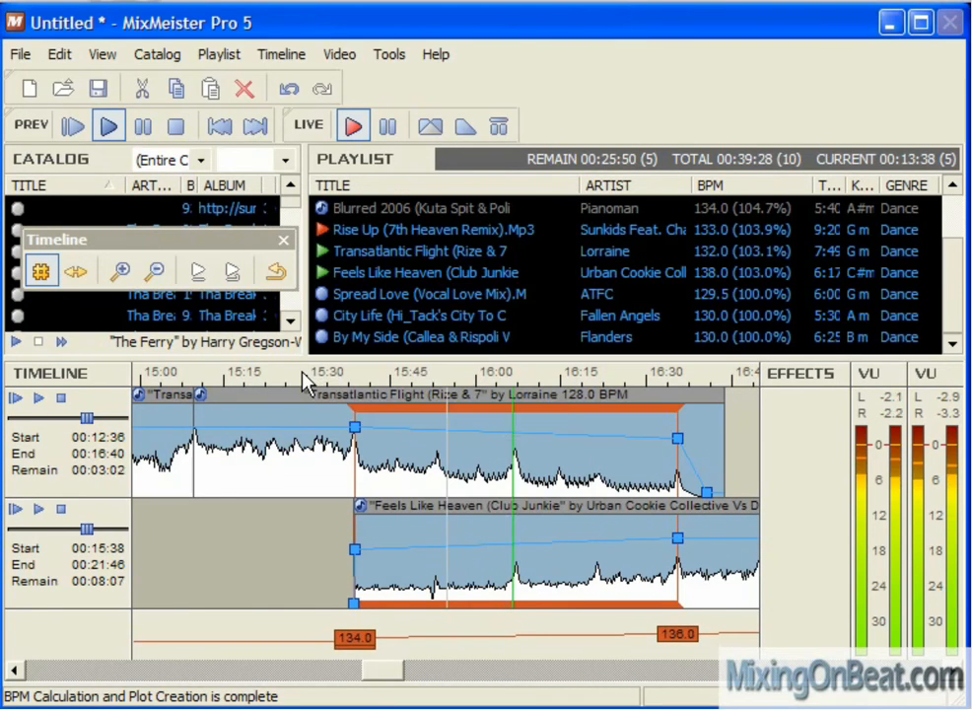
pyautogui.click(604, 380)
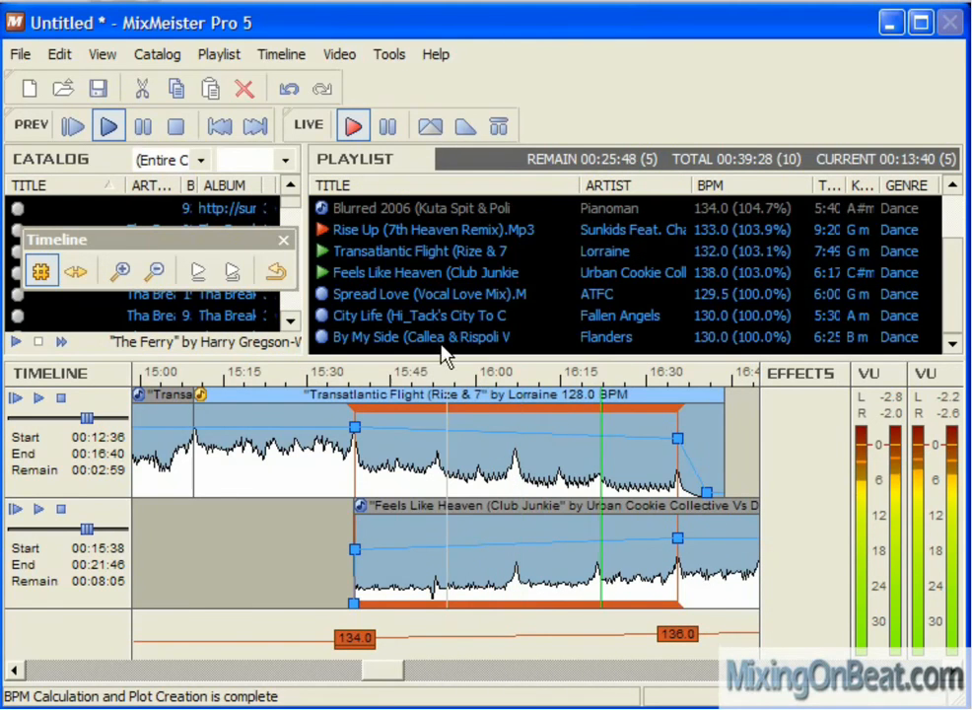
# - Preview Spread Love at about 22:30 as the track following Feels Like Heaven
pyautogui.click(373, 301)
pyautogui.click(357, 406)
pyautogui.scroll(-4, 360, 432)
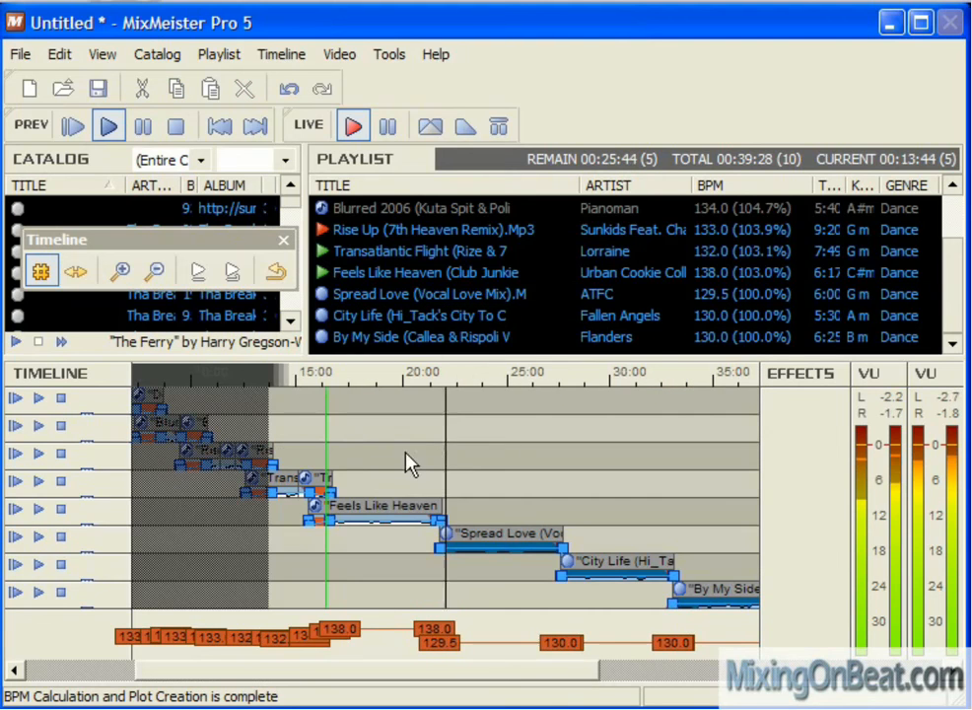
pyautogui.scroll(2, 352, 456)
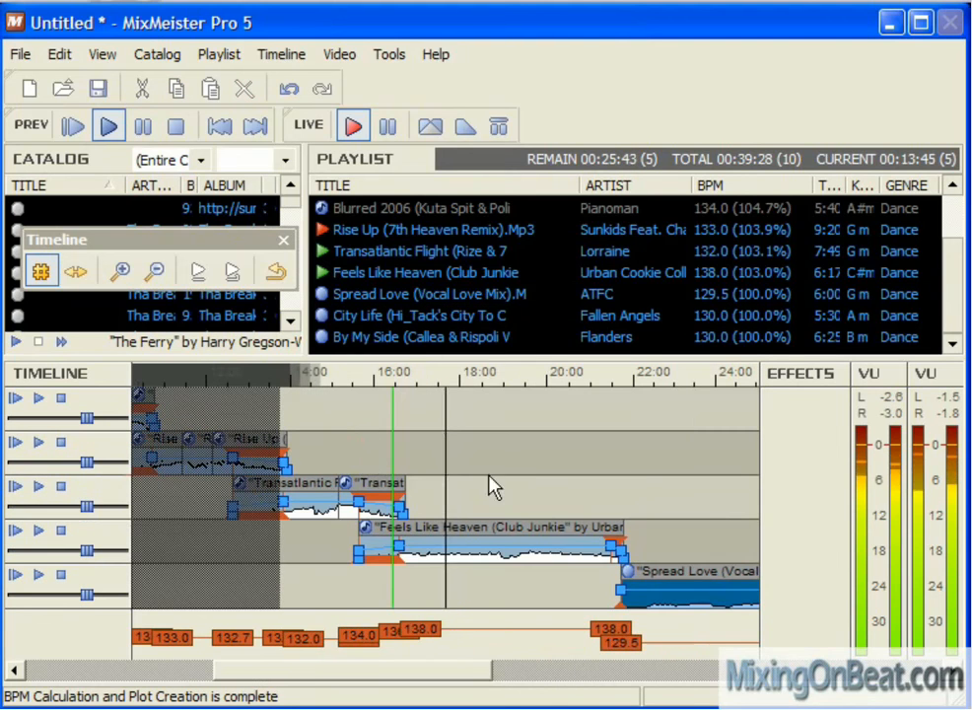
pyautogui.click(658, 372)
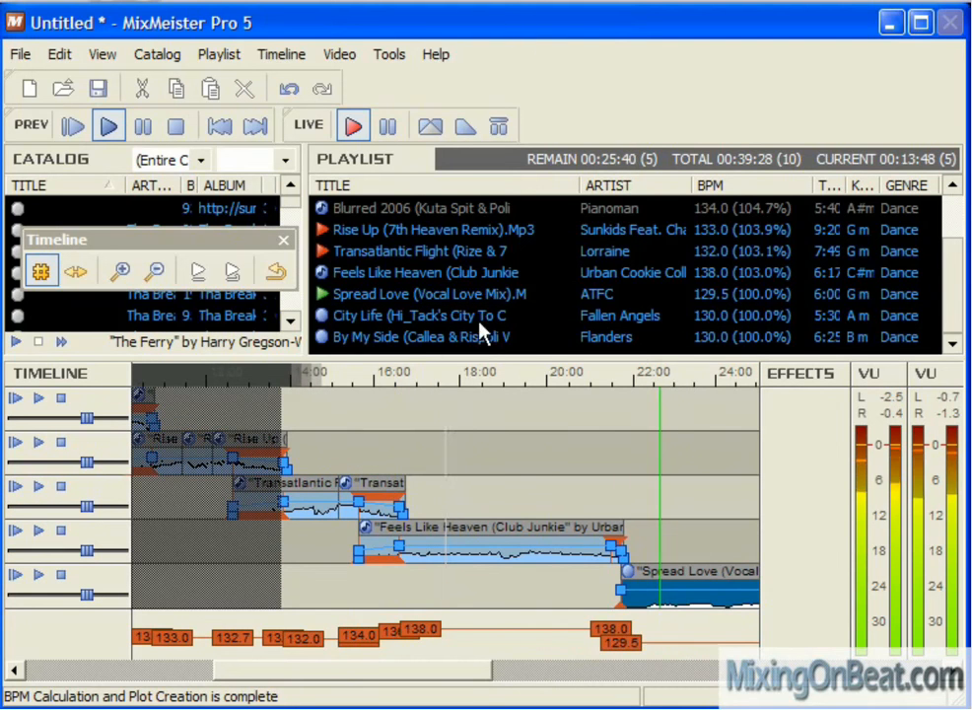
# - Switch Spread Love from standard mixing to beat mixing so it overlaps the end of Feels Like Heaven
pyautogui.click(329, 373)
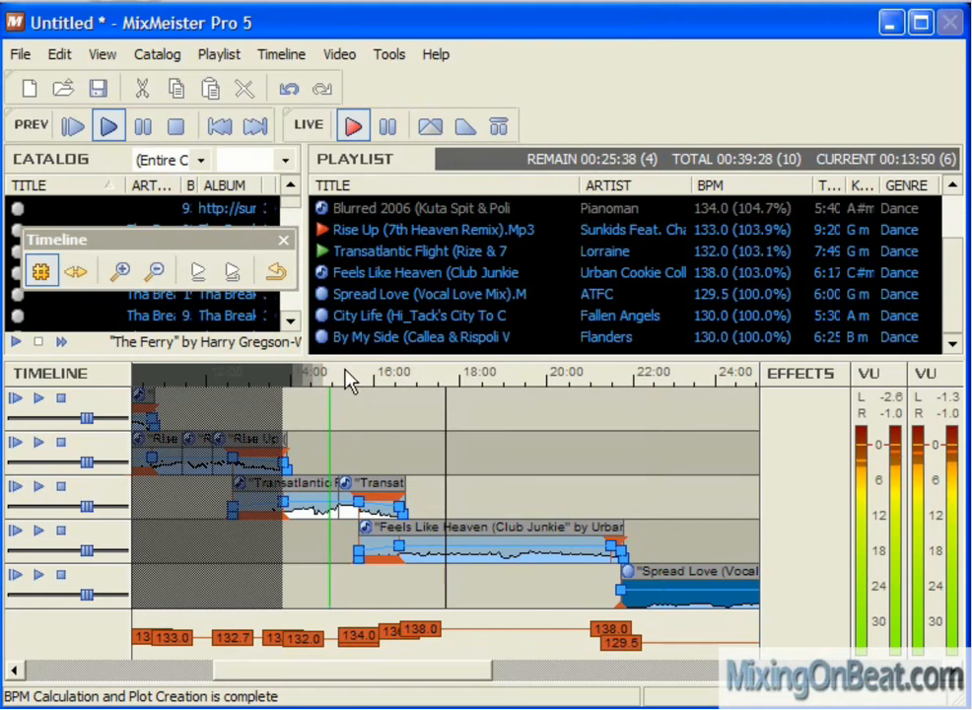
pyautogui.rightClick(347, 301)
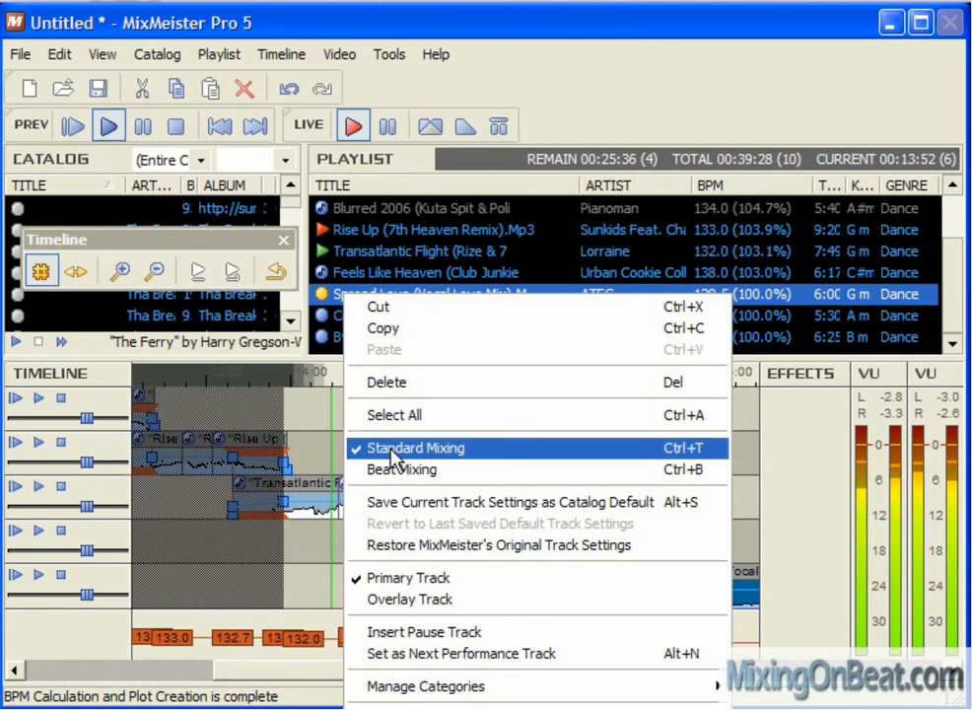
pyautogui.click(434, 447)
pyautogui.click(674, 619)
pyautogui.scroll(2, 616, 595)
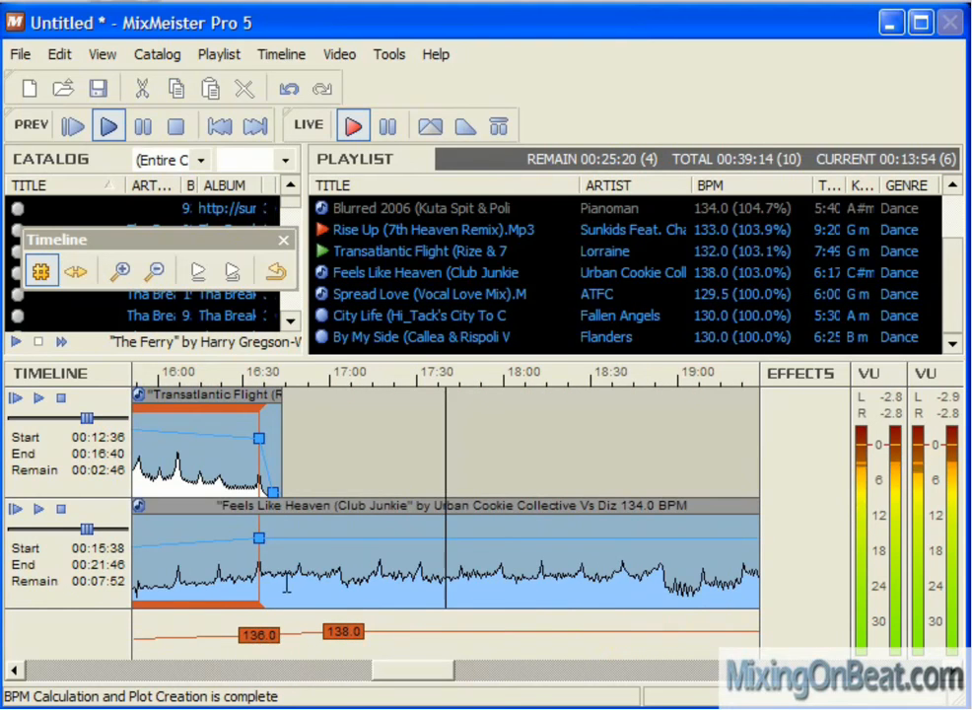
pyautogui.scroll(-1, 301, 583)
# - Preview Spread Love at about 22:05 and City Life shortly after its start at about 28:00
pyautogui.click(361, 275)
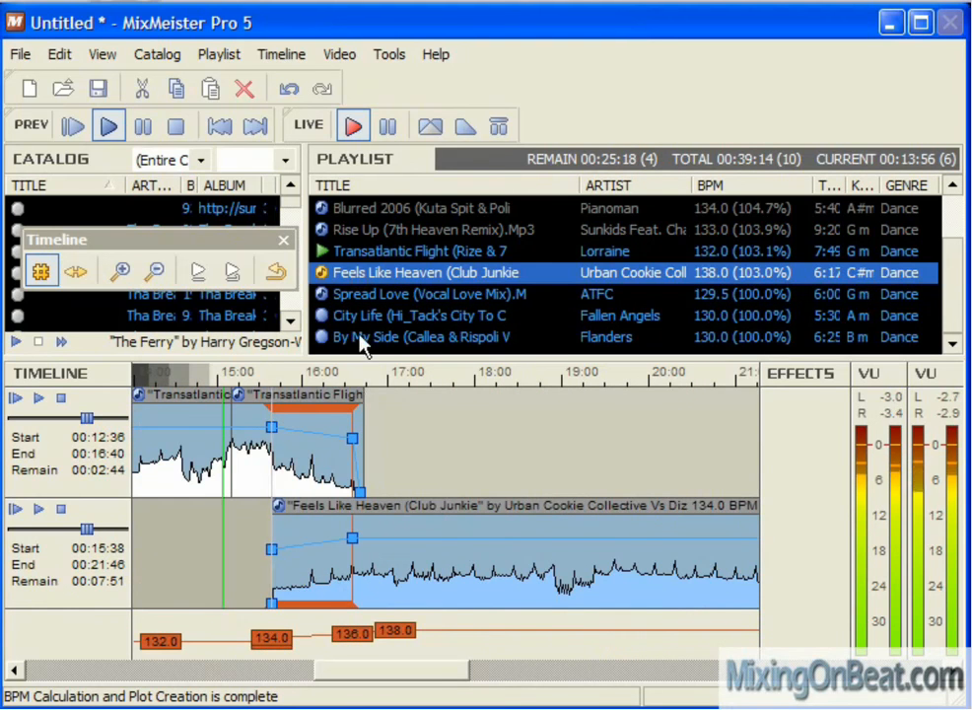
pyautogui.click(360, 296)
pyautogui.click(286, 493)
pyautogui.scroll(3, 354, 548)
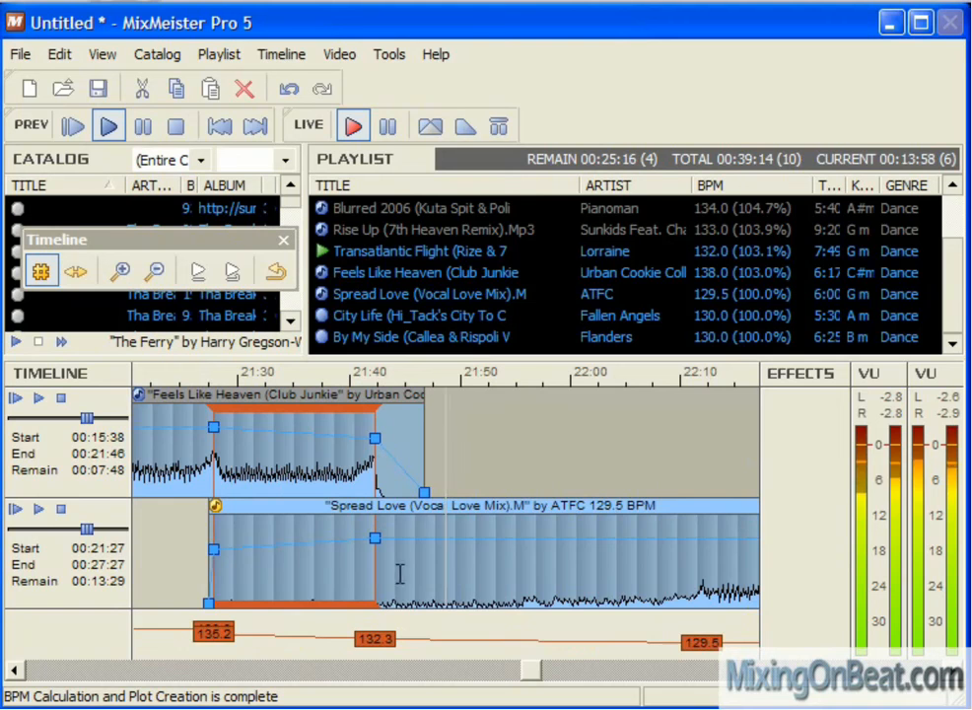
pyautogui.scroll(-2, 532, 452)
pyautogui.click(494, 371)
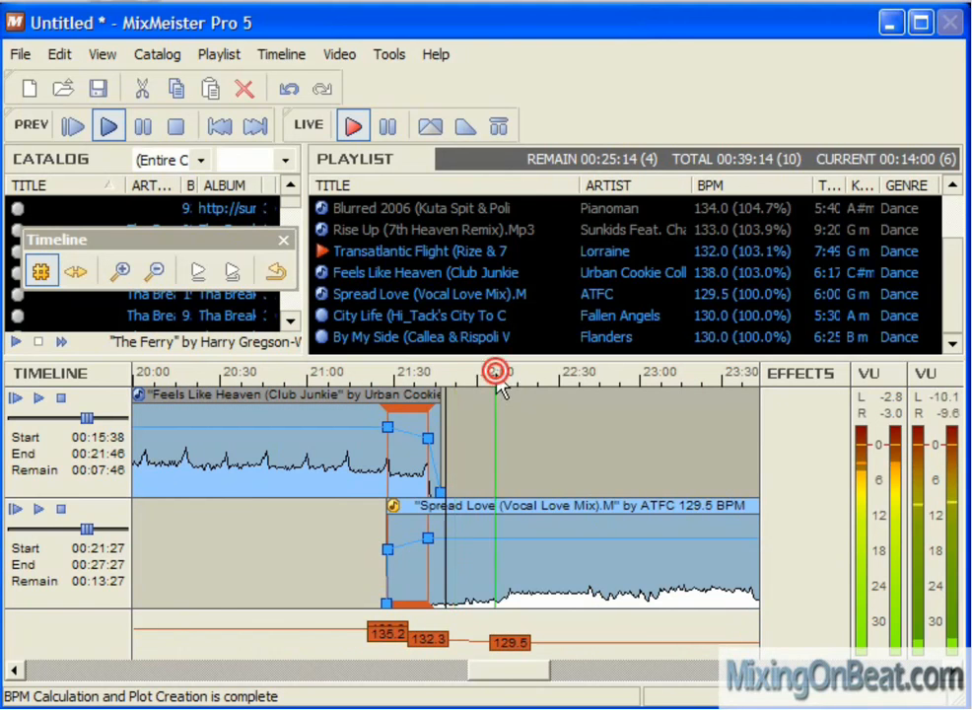
pyautogui.scroll(-2, 526, 440)
pyautogui.click(701, 378)
pyautogui.scroll(-3, 679, 434)
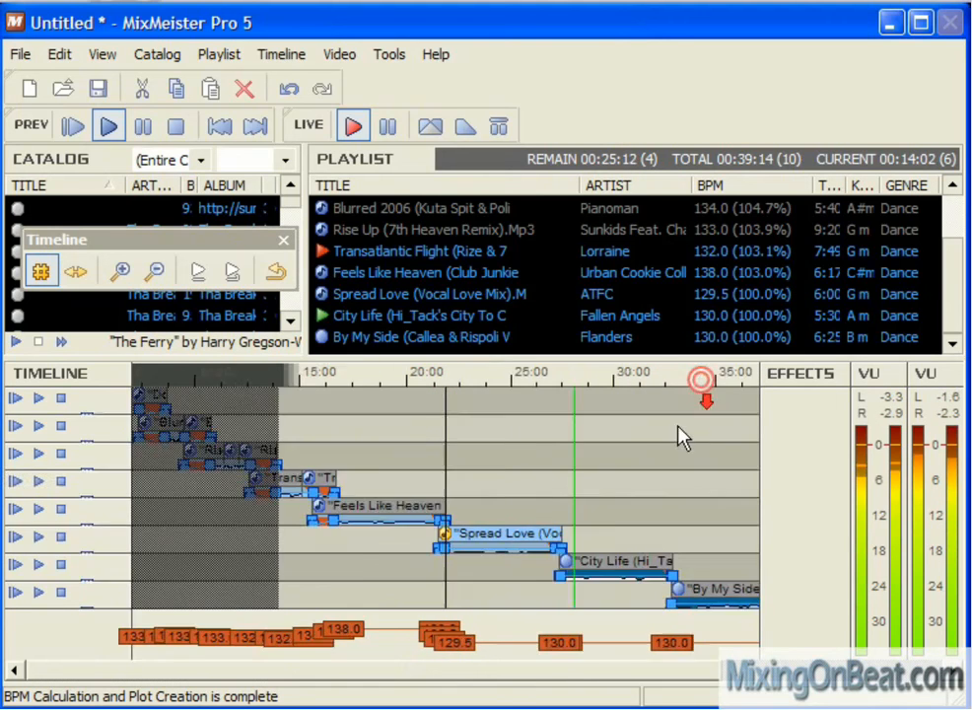
pyautogui.scroll(4, 440, 535)
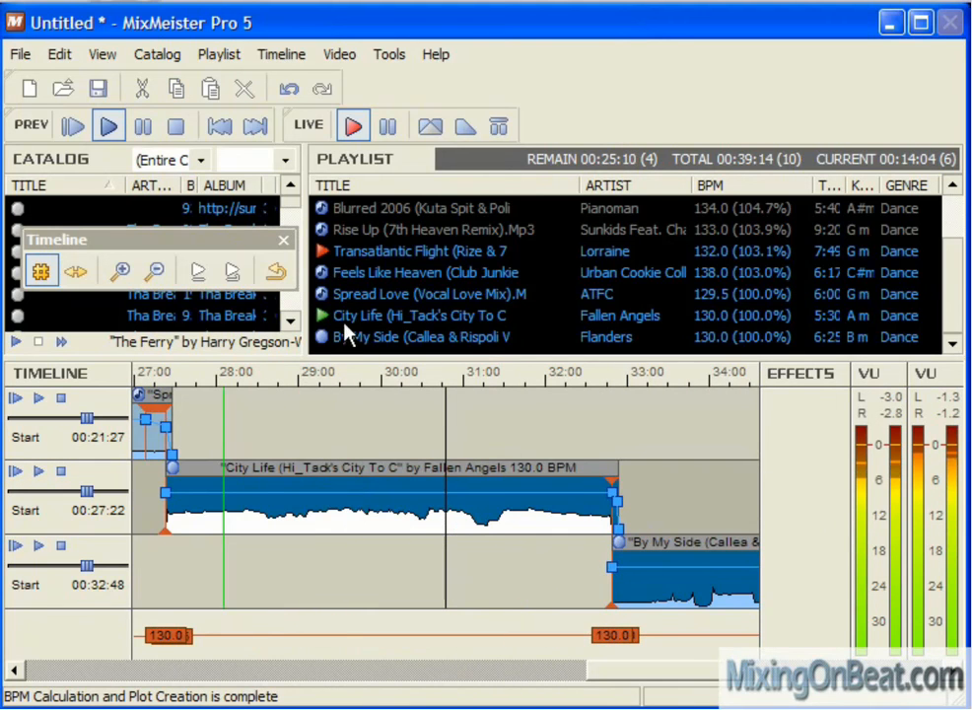
# - Move City Life directly after Feels Like Heaven and switch it to beat mixing
pyautogui.moveTo(345, 330); pyautogui.dragTo(353, 285)
pyautogui.click(293, 505)
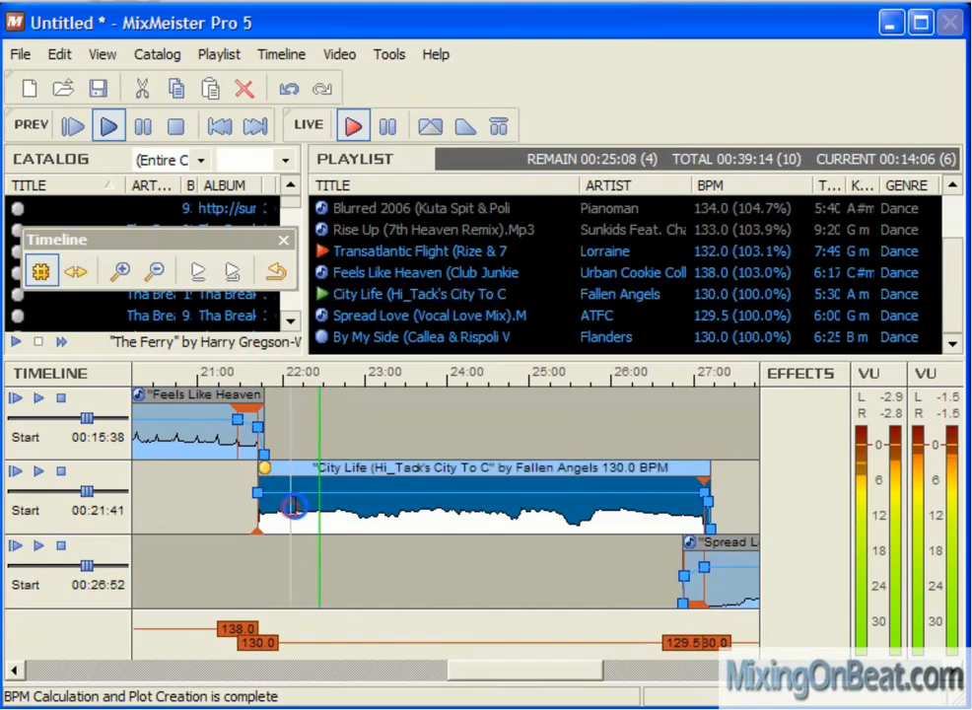
pyautogui.rightClick(292, 506)
pyautogui.click(400, 91)
pyautogui.click(274, 490)
pyautogui.scroll(2, 270, 509)
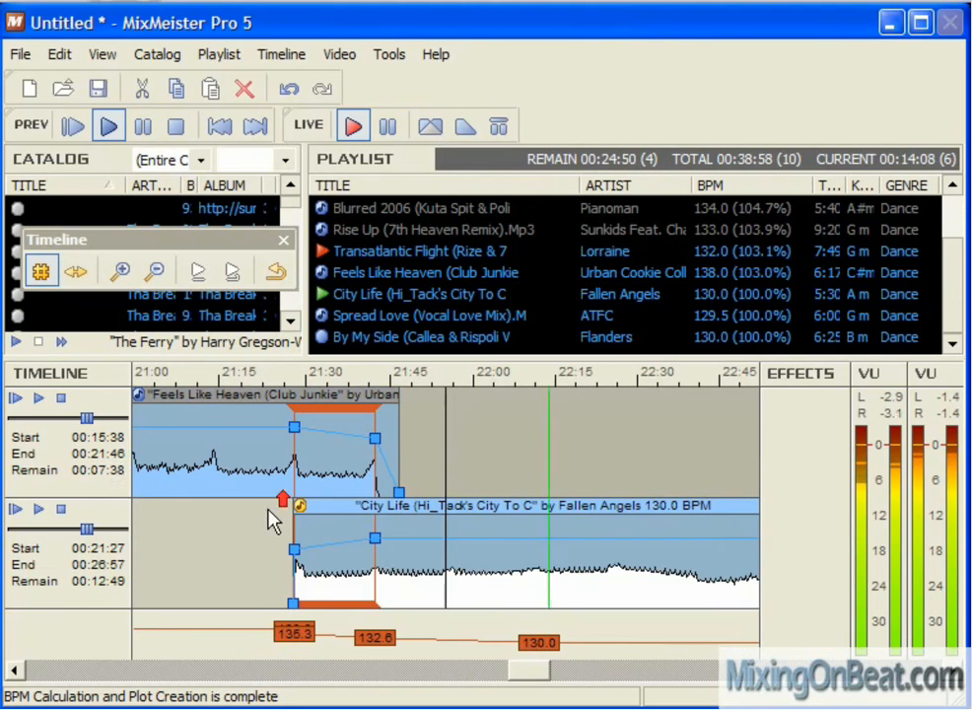
# - Extend City Life's intro to about 22:25 and move the track directly after Transatlantic Flight
pyautogui.moveTo(376, 553); pyautogui.dragTo(616, 572)
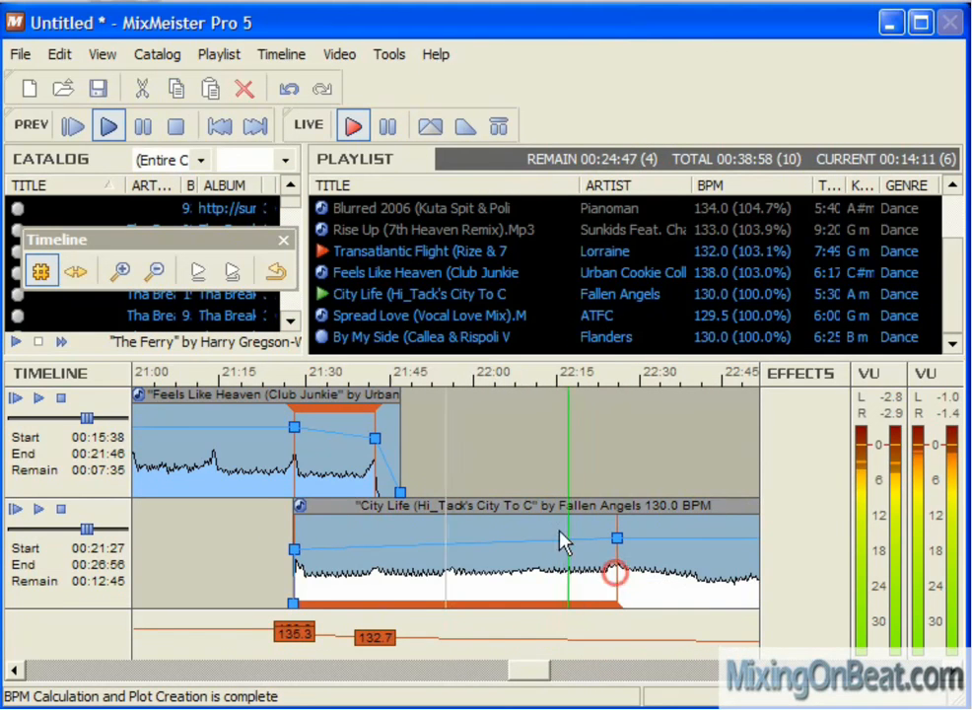
pyautogui.click(393, 277)
pyautogui.click(373, 443)
pyautogui.scroll(-3, 373, 455)
pyautogui.scroll(3, 437, 493)
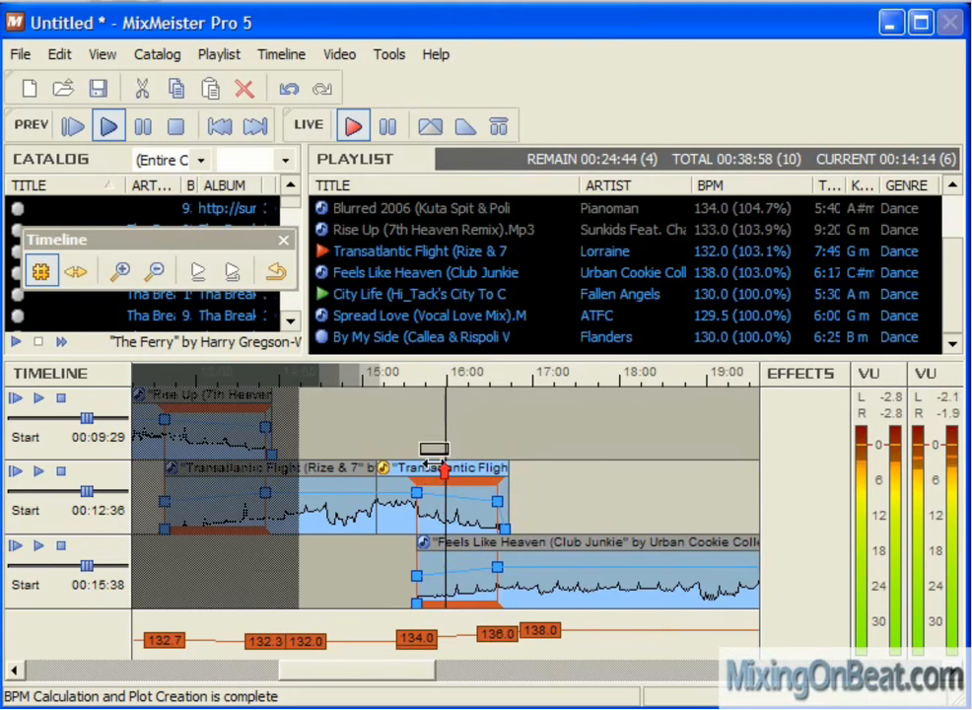
pyautogui.click(333, 295)
pyautogui.moveTo(333, 294); pyautogui.dragTo(348, 274)
pyautogui.click(298, 420)
pyautogui.scroll(2, 300, 424)
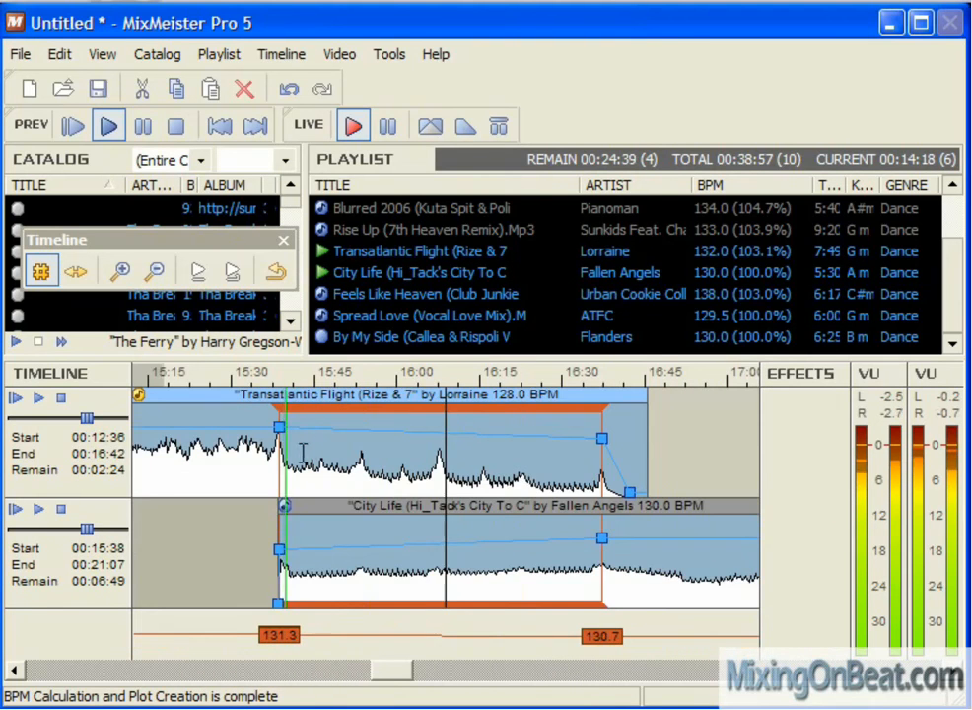
# - Turn off snapping and nudge the start of City Life's intro onto its first beat at about 15:38
pyautogui.click(305, 452)
pyautogui.scroll(3, 299, 453)
pyautogui.click(267, 528)
pyautogui.scroll(3, 269, 527)
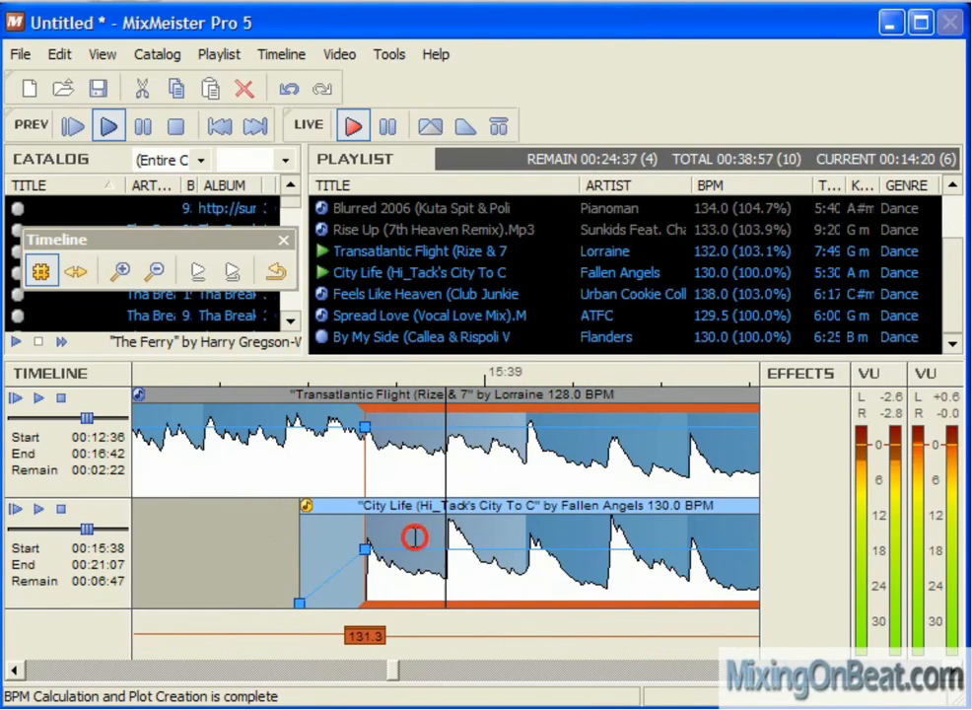
pyautogui.click(49, 276)
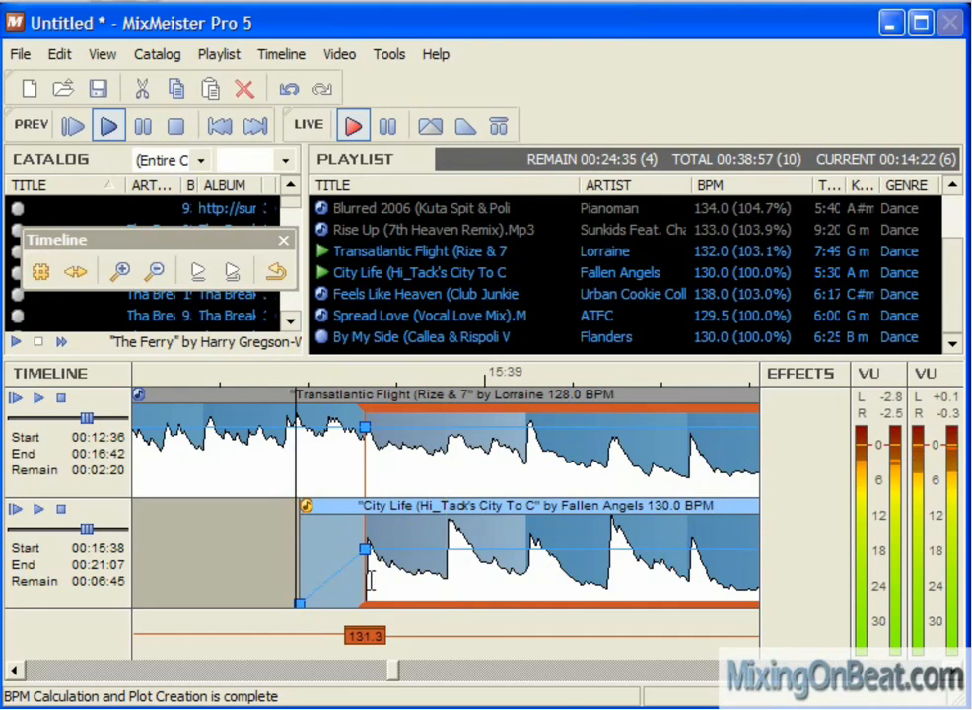
pyautogui.moveTo(370, 579); pyautogui.dragTo(364, 582)
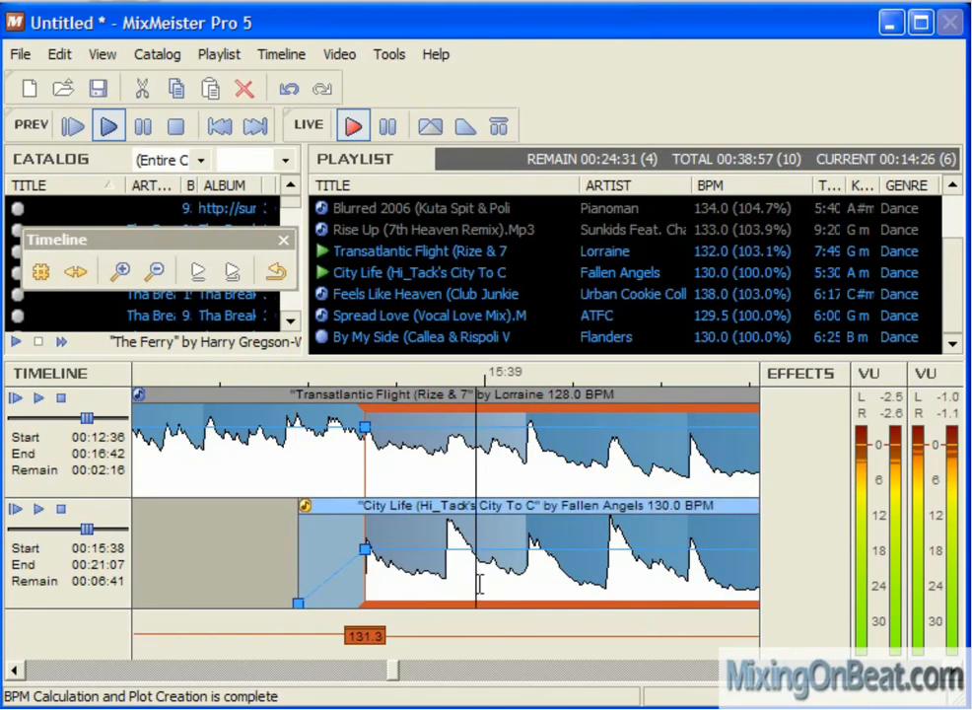
# - Fine-tune the end of City Life's intro to the beat at about 16:37, where Transatlantic Flight's outro ends
pyautogui.scroll(-3, 478, 581)
pyautogui.scroll(-3, 478, 588)
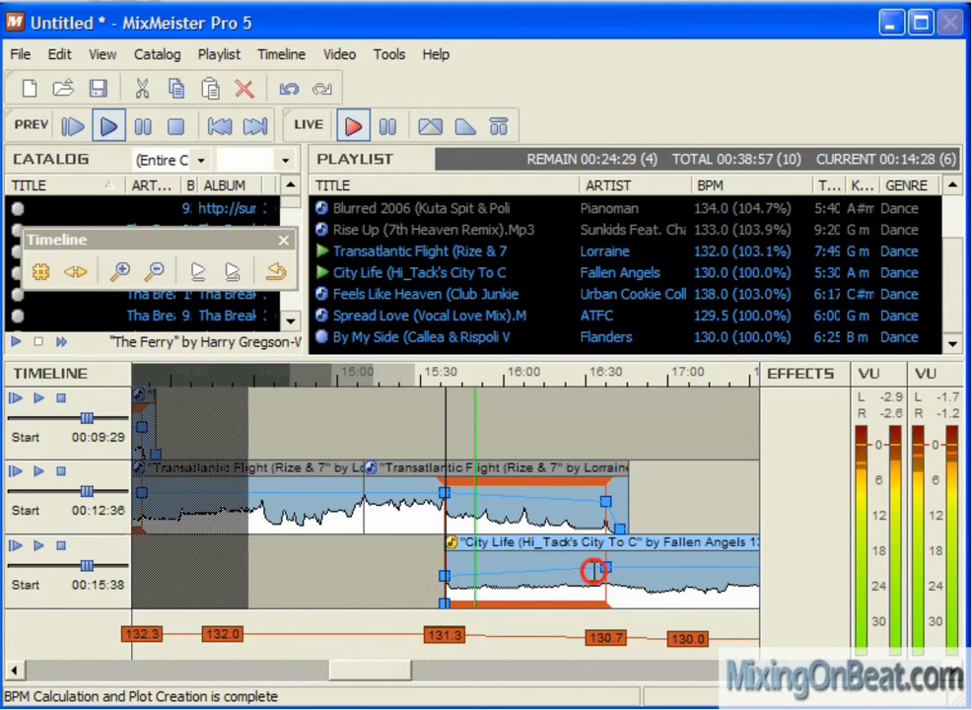
pyautogui.scroll(6, 593, 570)
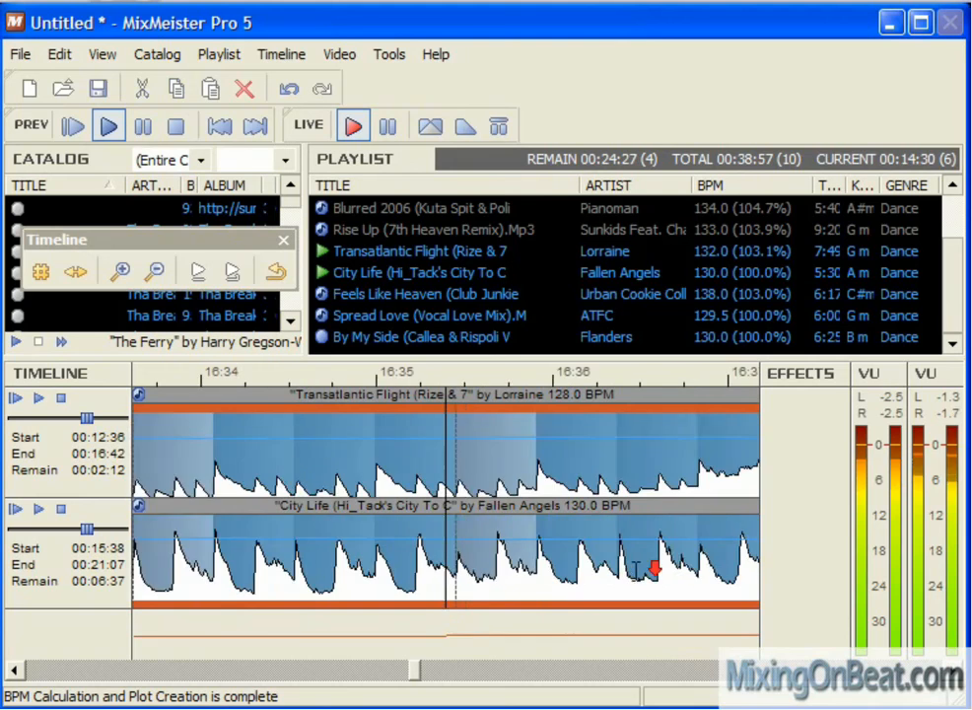
pyautogui.scroll(-1, 641, 572)
pyautogui.click(547, 565)
pyautogui.scroll(2, 537, 565)
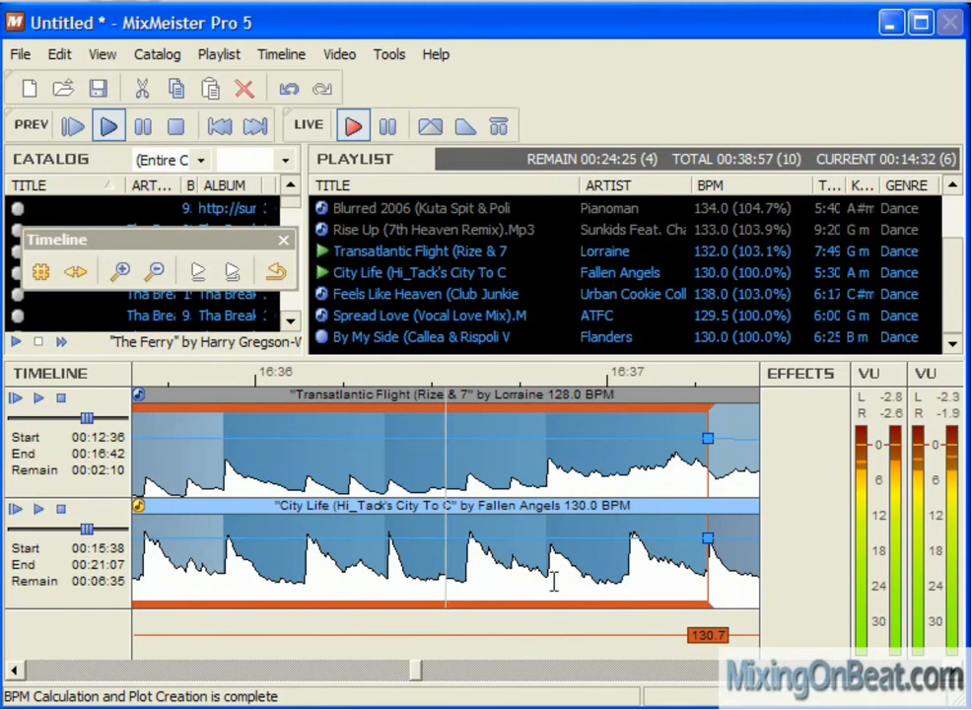
pyautogui.click(707, 588)
pyautogui.moveTo(708, 588)
pyautogui.mouseDown()
pyautogui.moveTo(723, 589)
pyautogui.moveTo(706, 587)
pyautogui.mouseUp()
pyautogui.click(523, 568)
pyautogui.scroll(-2, 524, 569)
pyautogui.scroll(-2, 420, 547)
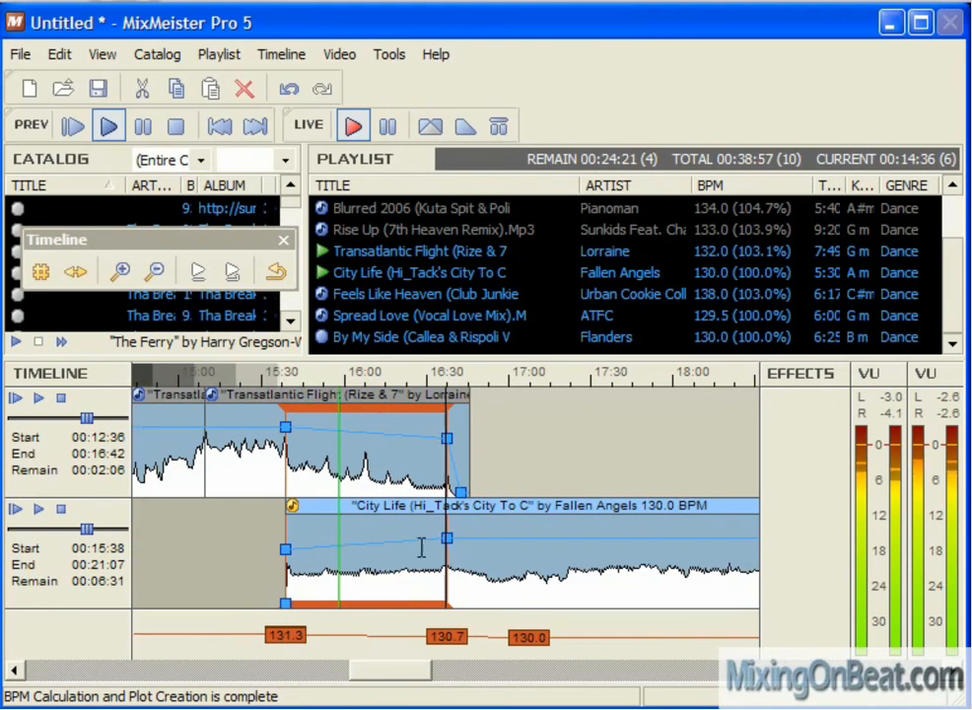
# - Move City Life to the end of the playlist and preview By My Side at about 28:45
pyautogui.moveTo(350, 283); pyautogui.dragTo(342, 341)
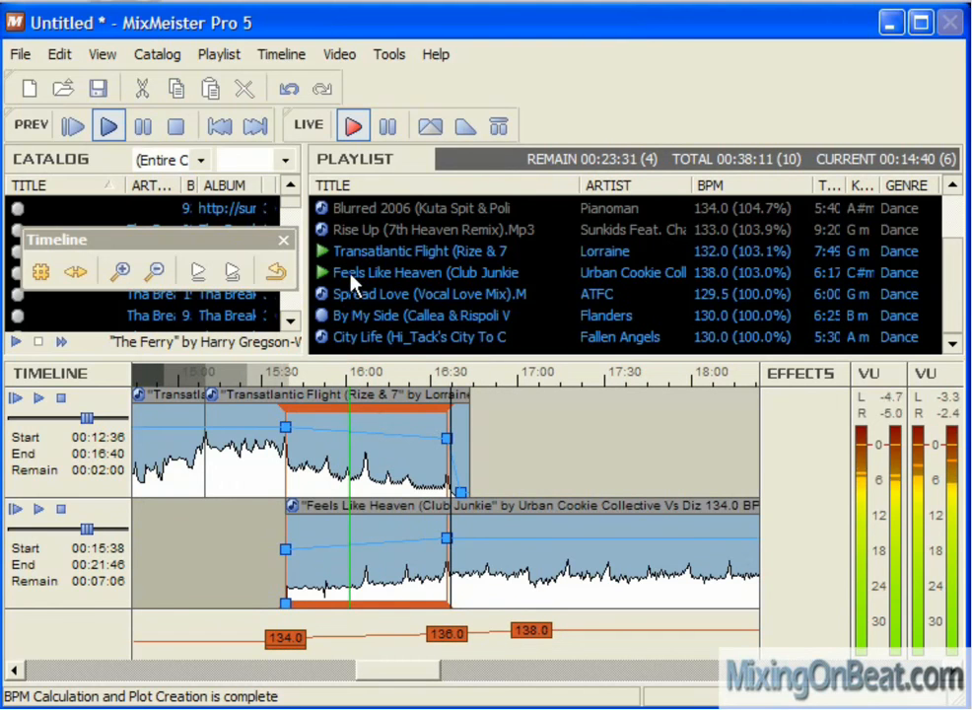
pyautogui.click(353, 275)
pyautogui.click(348, 314)
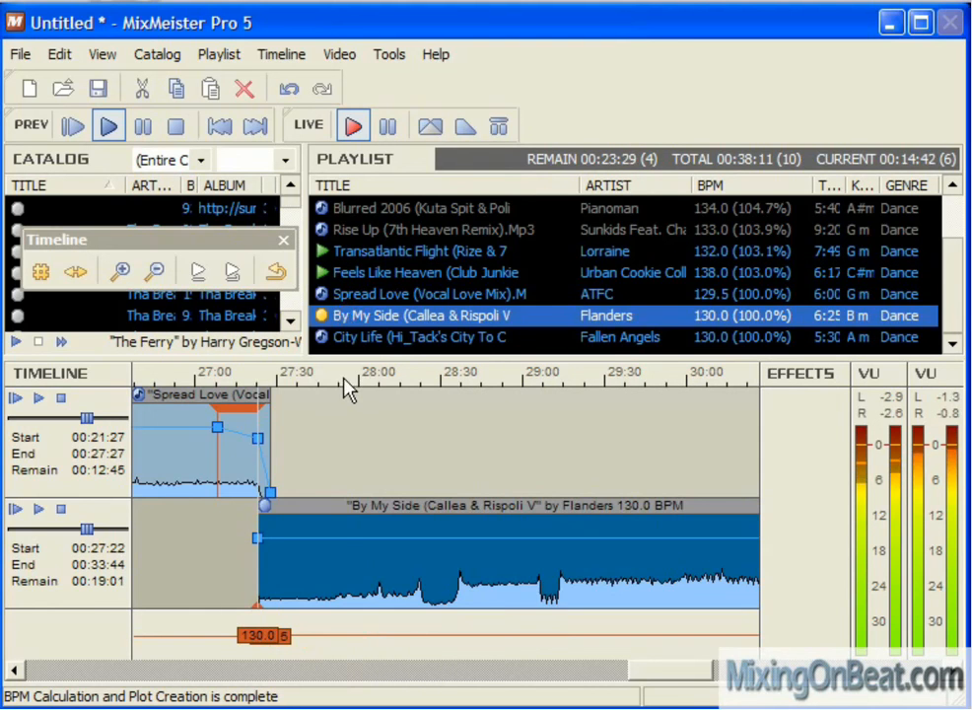
pyautogui.moveTo(344, 378); pyautogui.dragTo(487, 381)
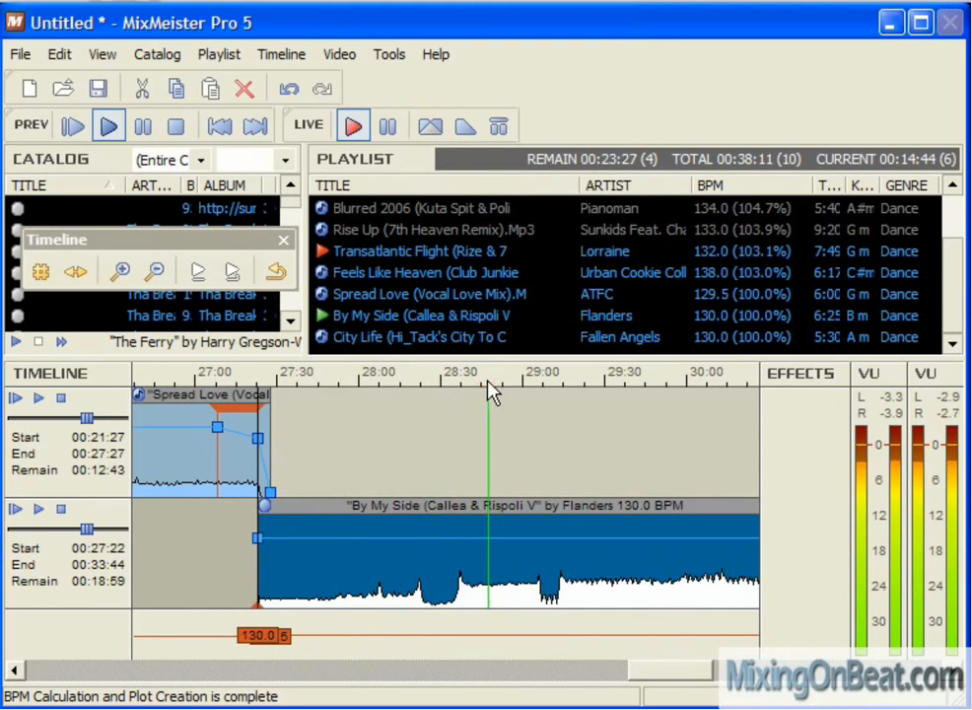
pyautogui.click(478, 533)
pyautogui.press('Down')
pyautogui.press('Down')
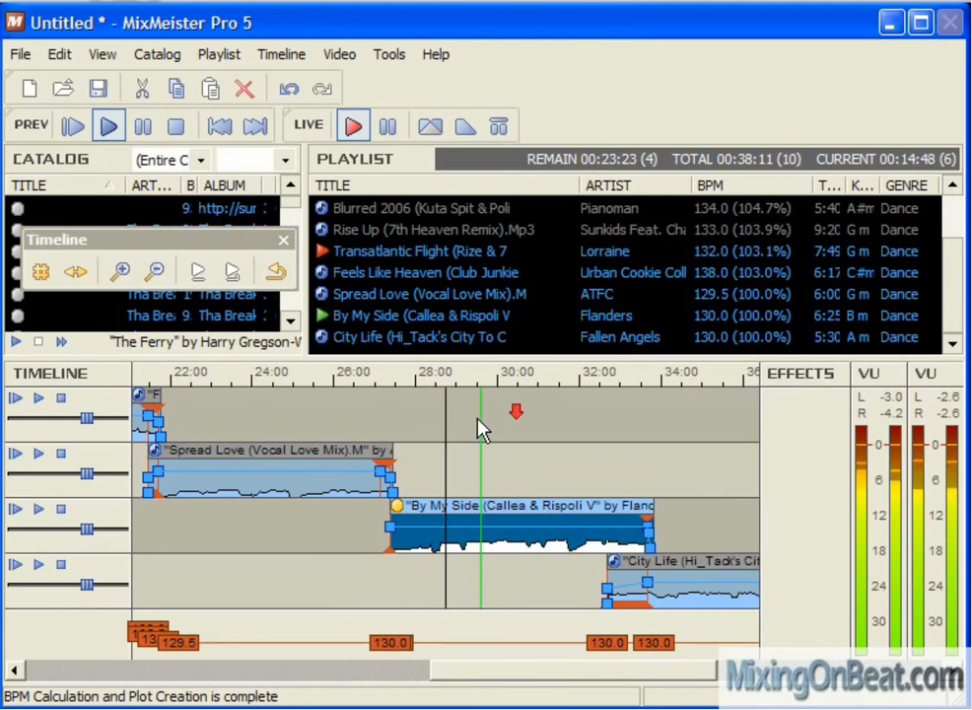
# - Switch By My Side from standard mixing to beat mixing
pyautogui.click(356, 234)
pyautogui.click(355, 251)
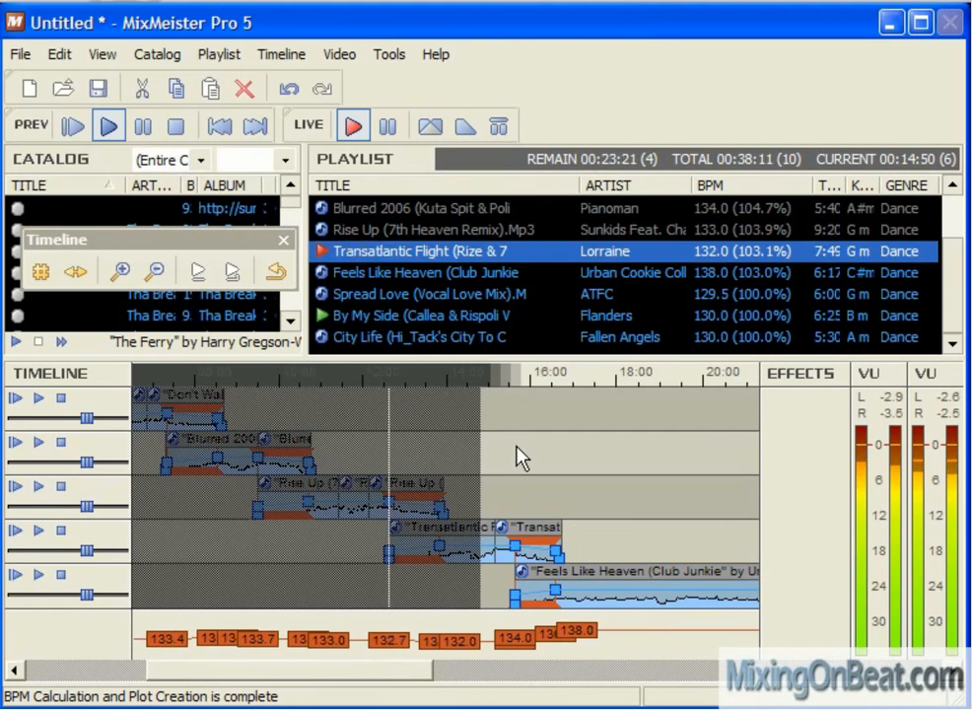
pyautogui.click(517, 472)
pyautogui.press('Up')
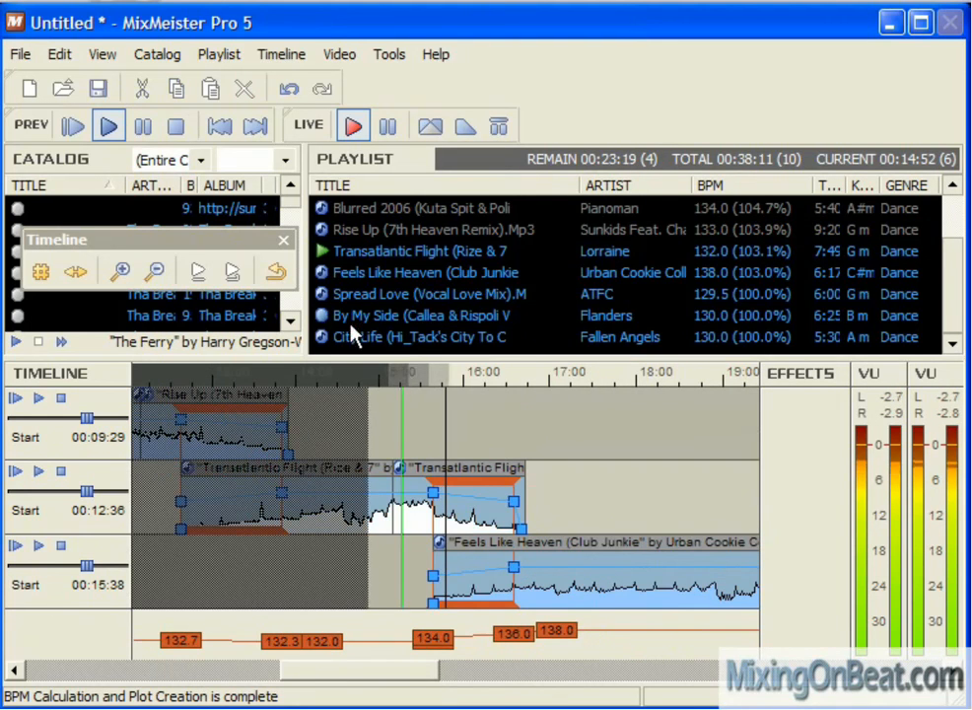
pyautogui.rightClick(343, 315)
pyautogui.click(401, 492)
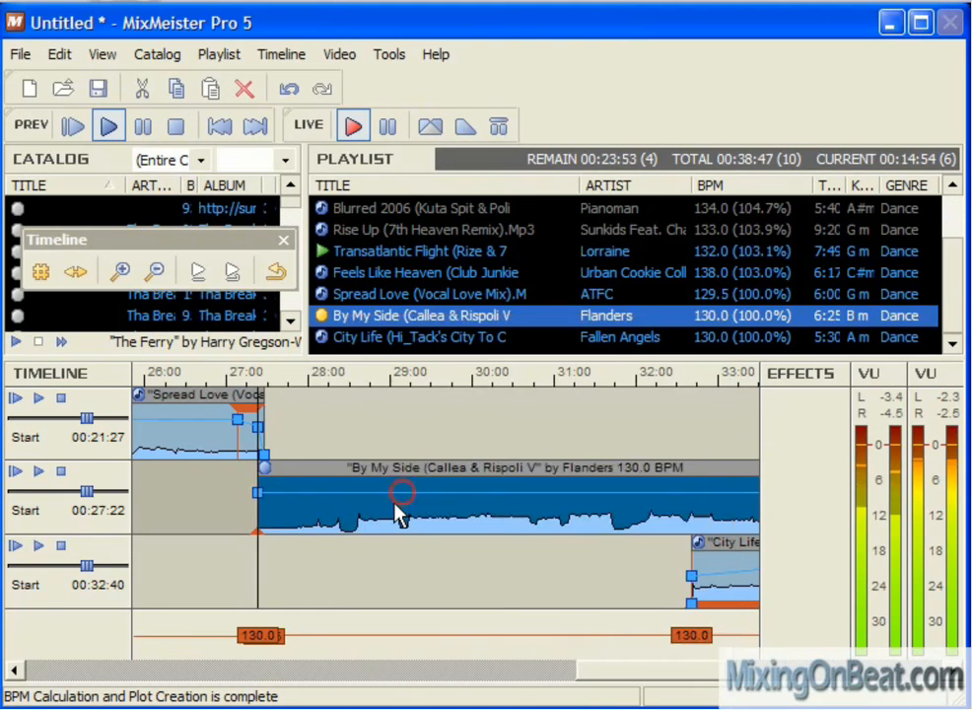
# - Turn snapping back on and extend By My Side's intro to 32 measures
pyautogui.click(282, 506)
pyautogui.scroll(2, 287, 502)
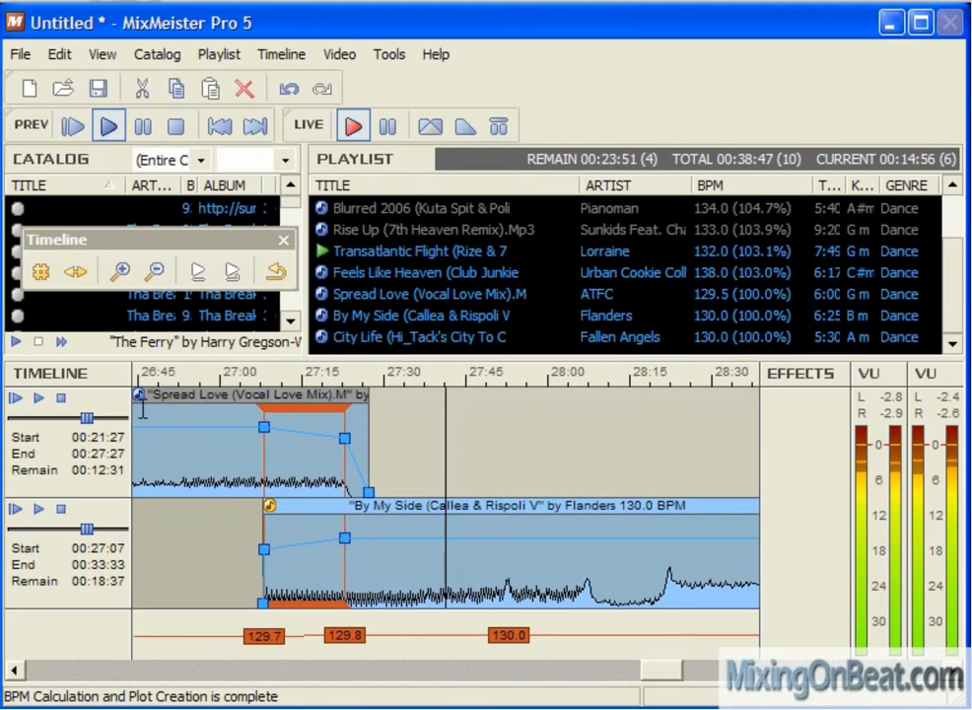
pyautogui.click(43, 274)
pyautogui.moveTo(348, 567); pyautogui.dragTo(586, 588)
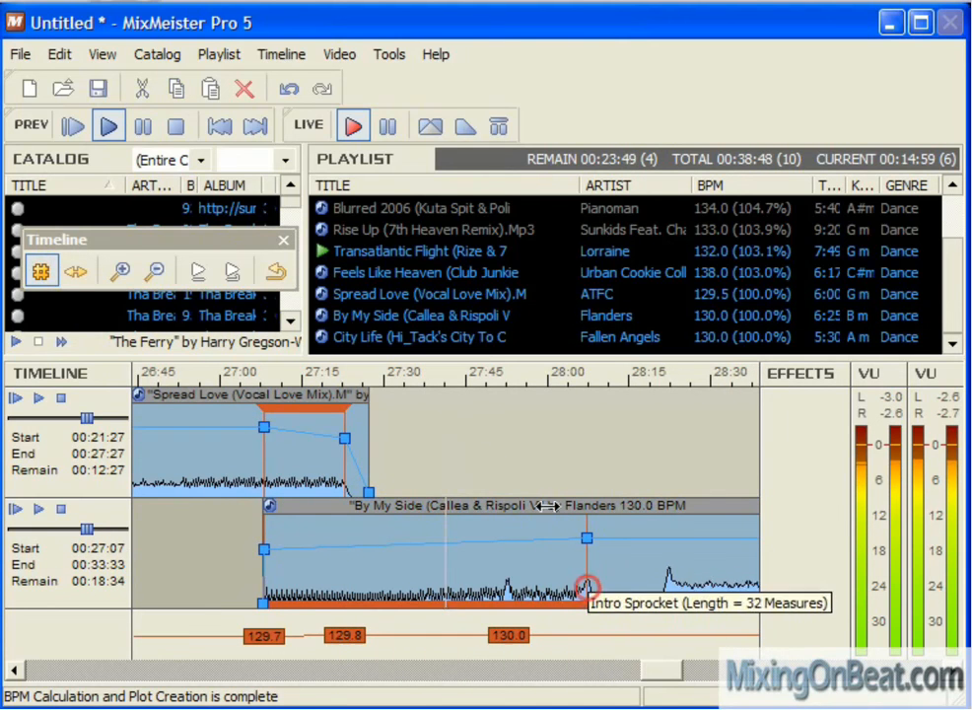
# - Try Spread Love directly after Transatlantic Flight and undo the reordering
pyautogui.click(326, 295)
pyautogui.moveTo(325, 291)
pyautogui.mouseDown()
pyautogui.moveTo(357, 276)
pyautogui.moveTo(331, 273)
pyautogui.mouseUp()
pyautogui.click(272, 483)
pyautogui.scroll(-2, 272, 483)
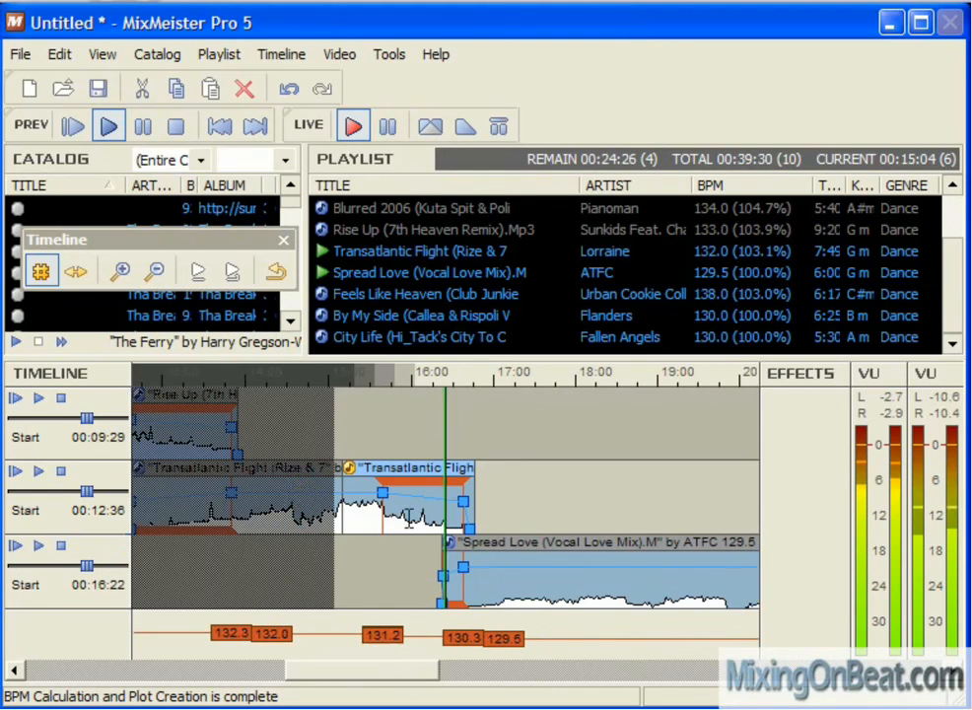
pyautogui.click(435, 519)
pyautogui.scroll(2, 437, 518)
pyautogui.hotkey('ctrl', 'z')
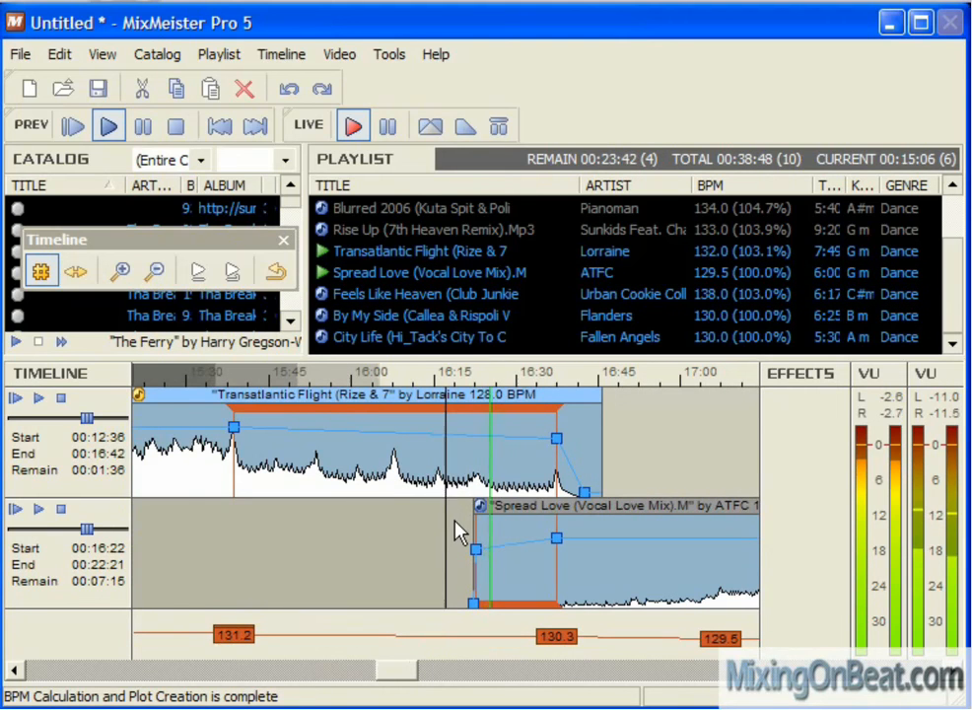
# - Remove Spread Love from the playlist
pyautogui.click(360, 294)
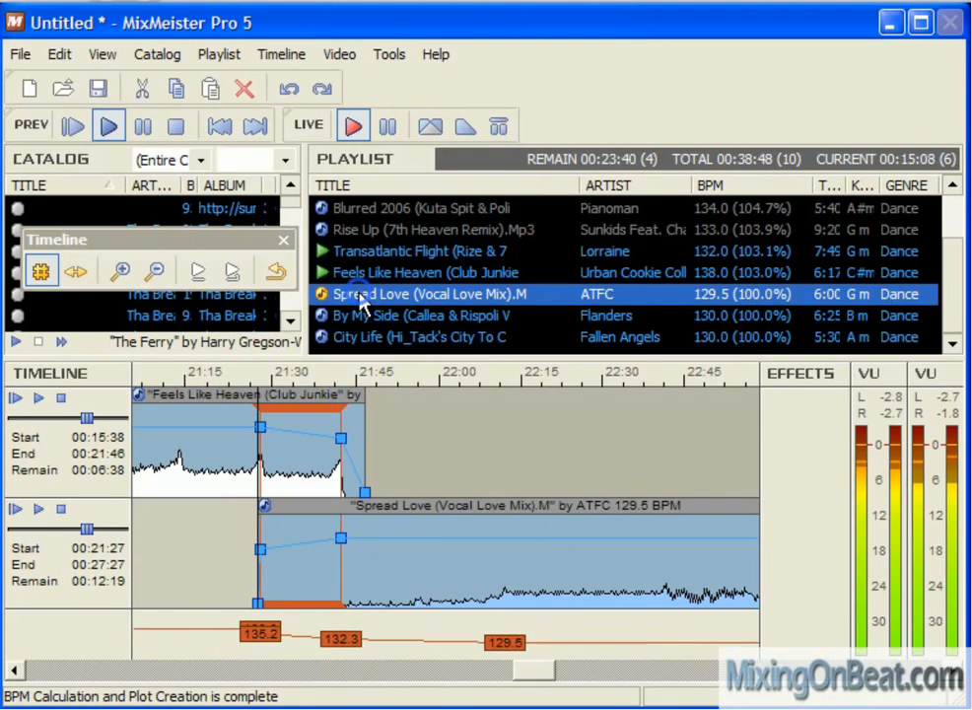
pyautogui.rightClick(361, 294)
pyautogui.click(375, 319)
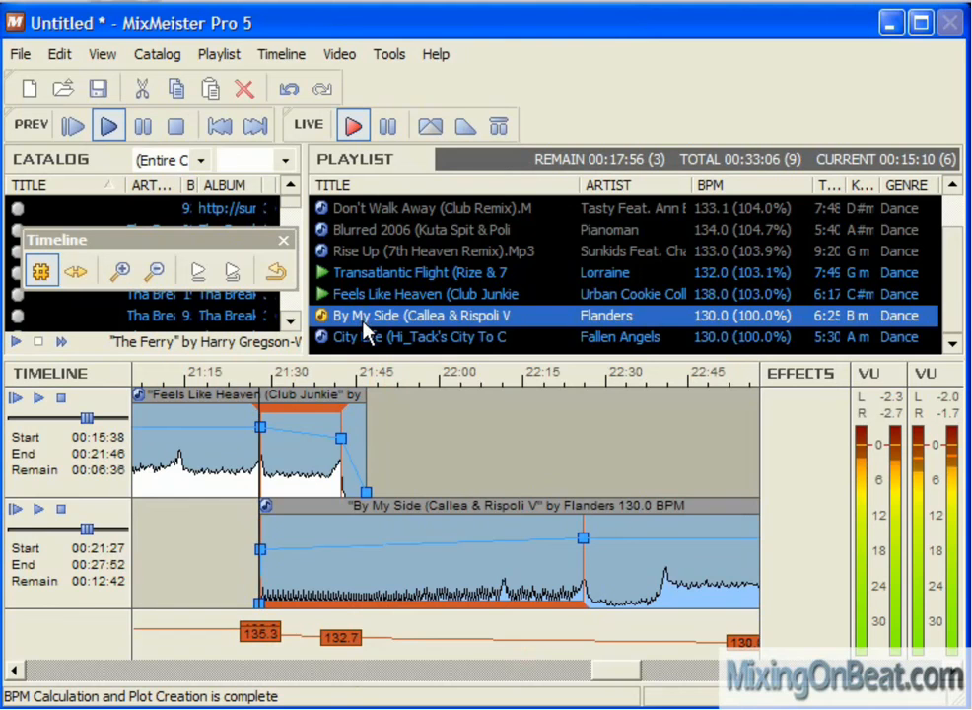
# - Move By My Side directly after Transatlantic Flight and preview their transition at about 16:00
pyautogui.moveTo(363, 323); pyautogui.dragTo(337, 296)
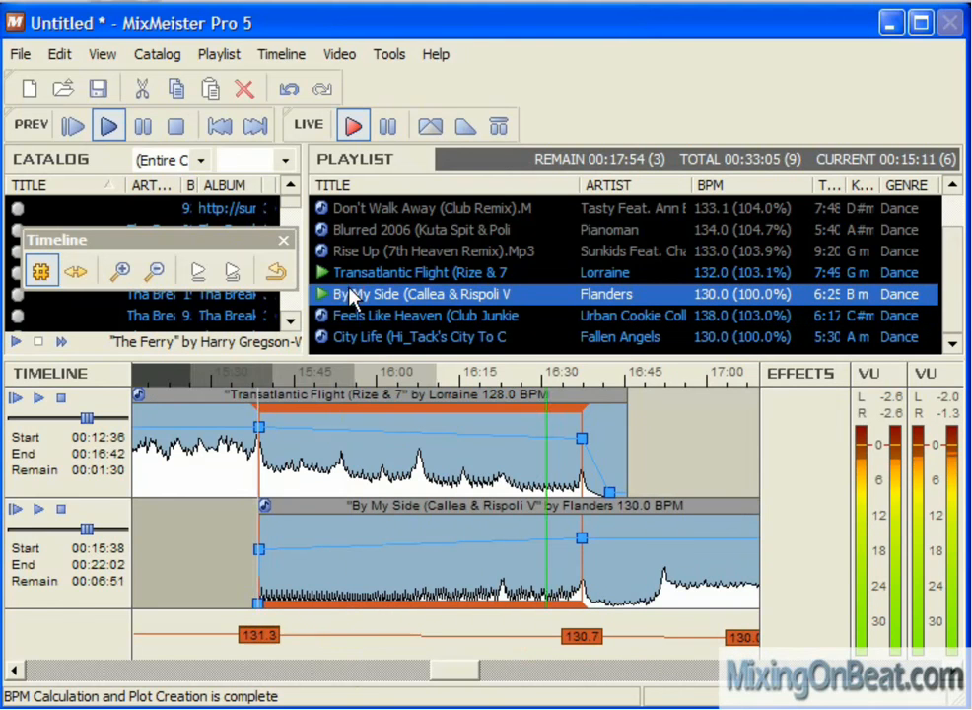
pyautogui.click(399, 379)
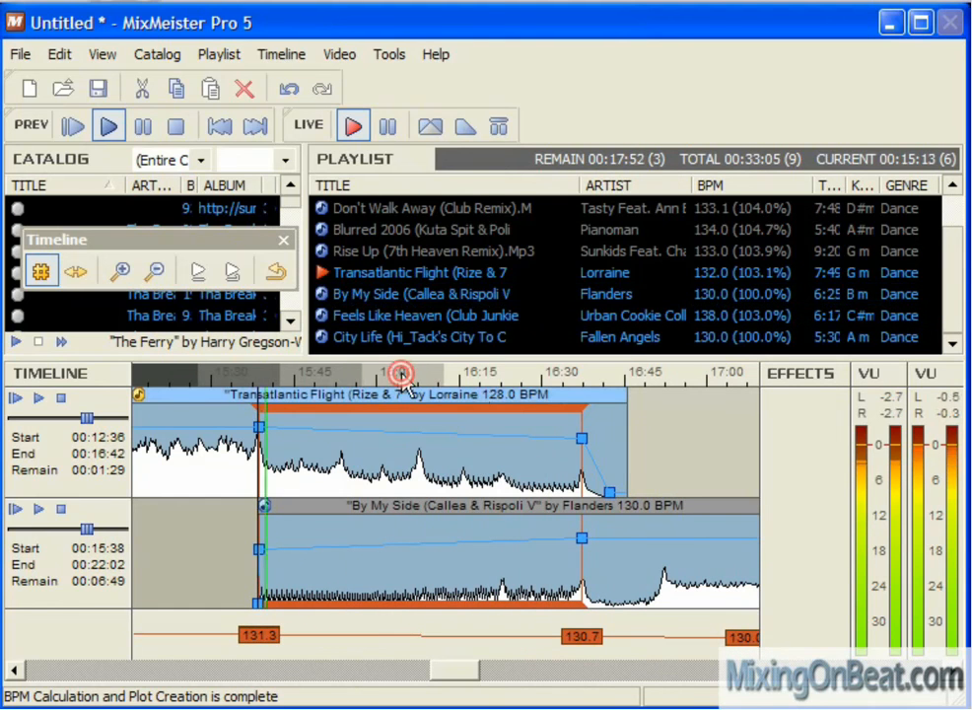
# - Examine and preview the transition from Transatlantic Flight to By My Side between about 15:40 and 16:36
pyautogui.click(535, 381)
pyautogui.click(559, 378)
pyautogui.click(555, 451)
pyautogui.scroll(2, 556, 450)
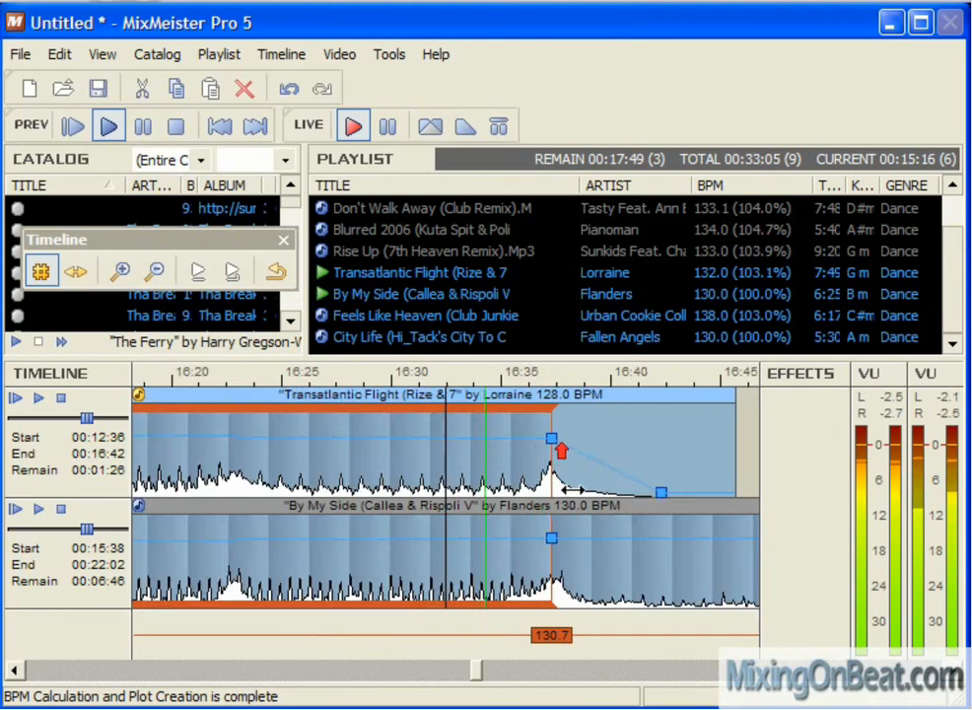
pyautogui.click(546, 519)
pyautogui.scroll(3, 546, 518)
pyautogui.scroll(-2, 282, 586)
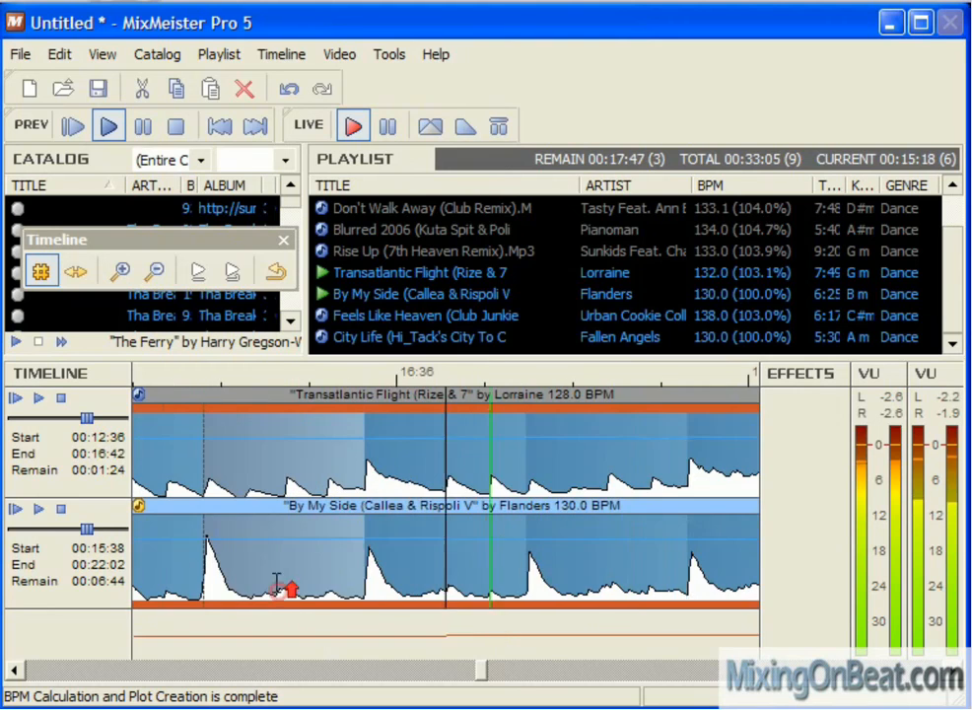
pyautogui.scroll(-3, 340, 564)
pyautogui.scroll(-1, 328, 553)
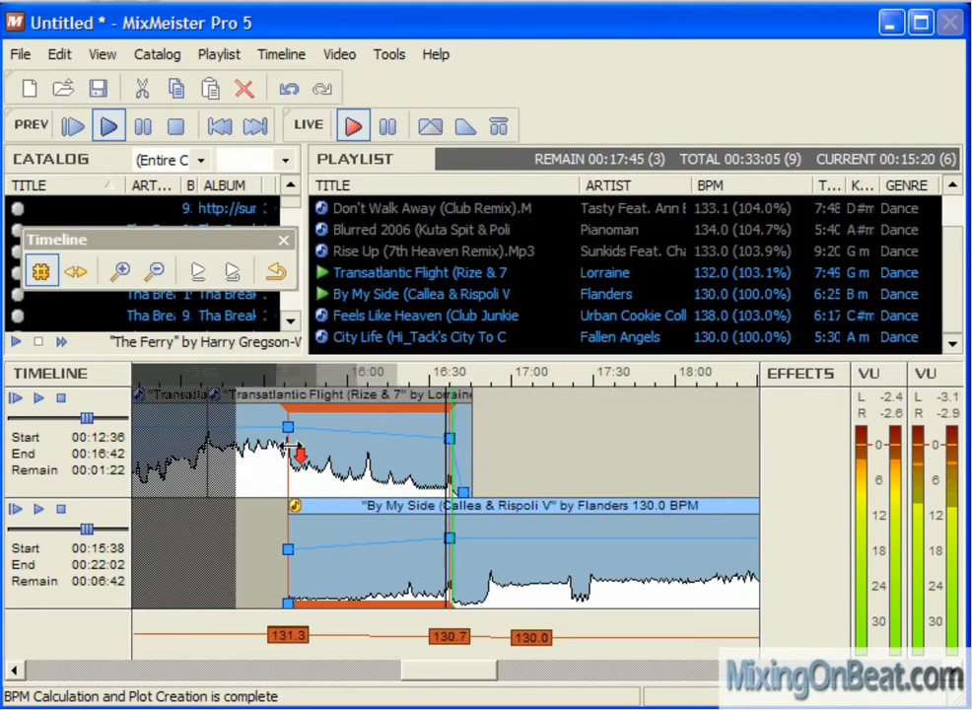
pyautogui.click(292, 380)
pyautogui.click(344, 378)
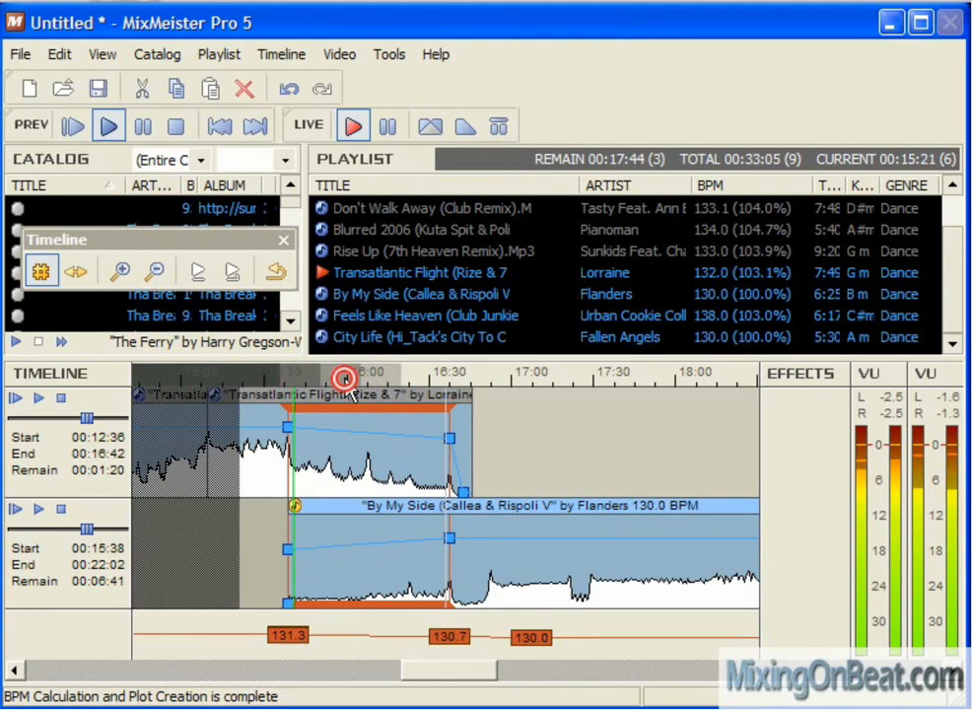
pyautogui.click(406, 378)
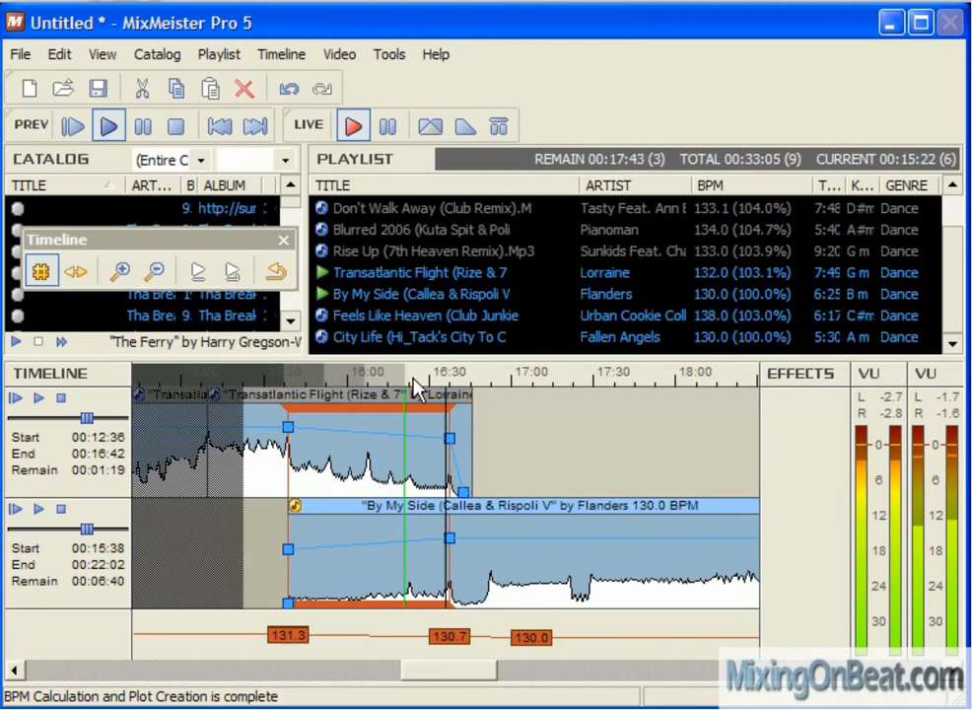
# - Remove City Life from the playlist
pyautogui.click(337, 317)
pyautogui.click(340, 337)
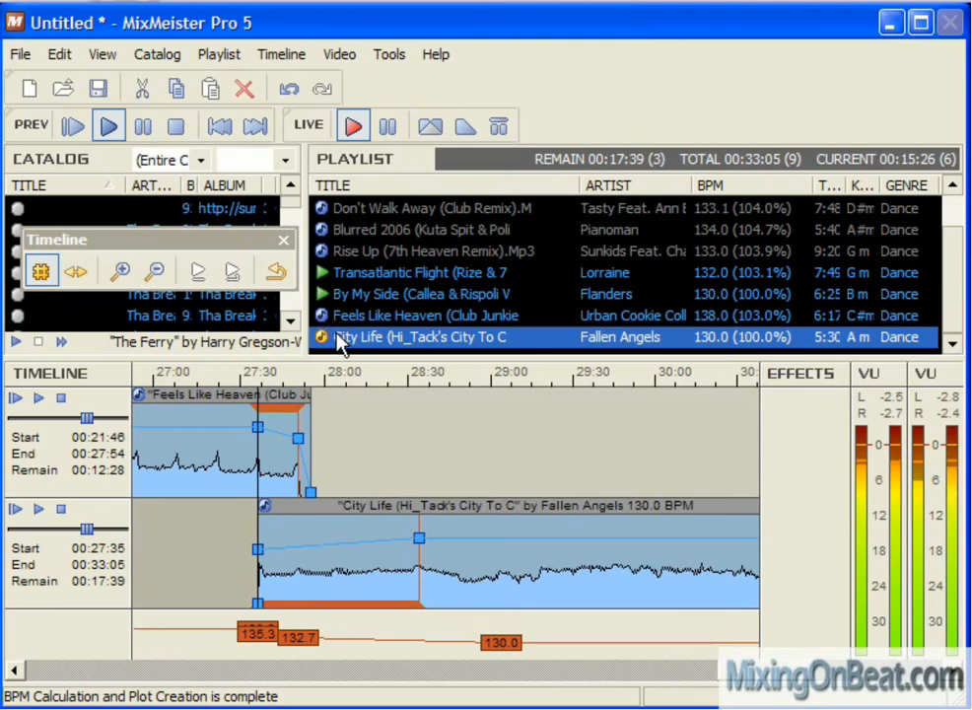
pyautogui.rightClick(340, 338)
pyautogui.click(366, 422)
# - Move Feels Like Heaven directly after Transatlantic Flight and remove By My Side from the playlist
pyautogui.moveTo(338, 336)
pyautogui.mouseDown()
pyautogui.moveTo(327, 340)
pyautogui.moveTo(340, 316)
pyautogui.mouseUp()
pyautogui.click(352, 372)
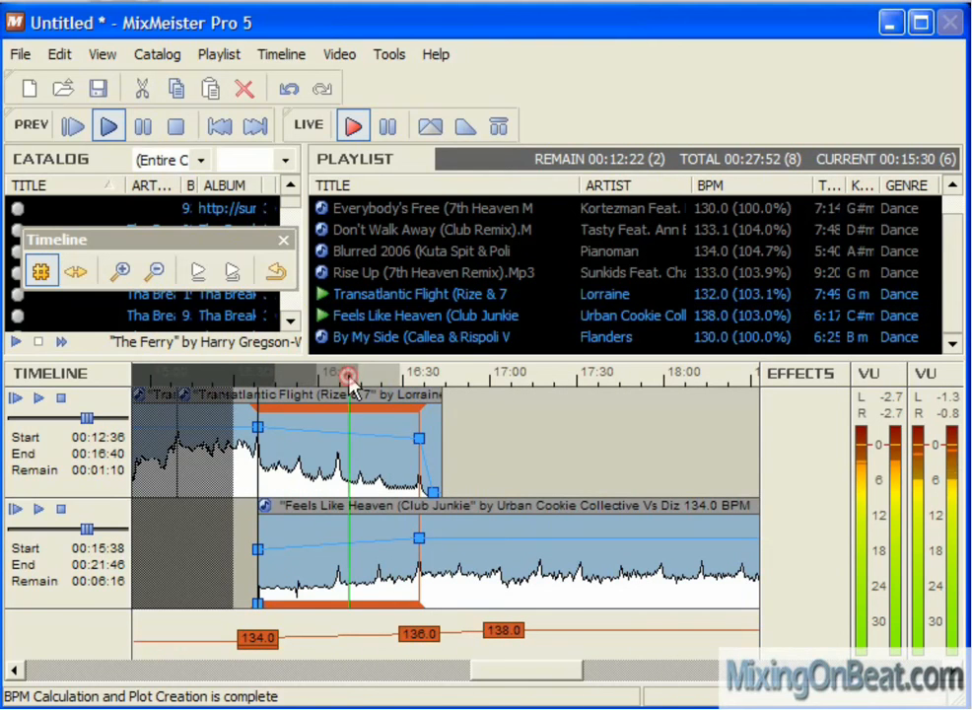
pyautogui.rightClick(382, 337)
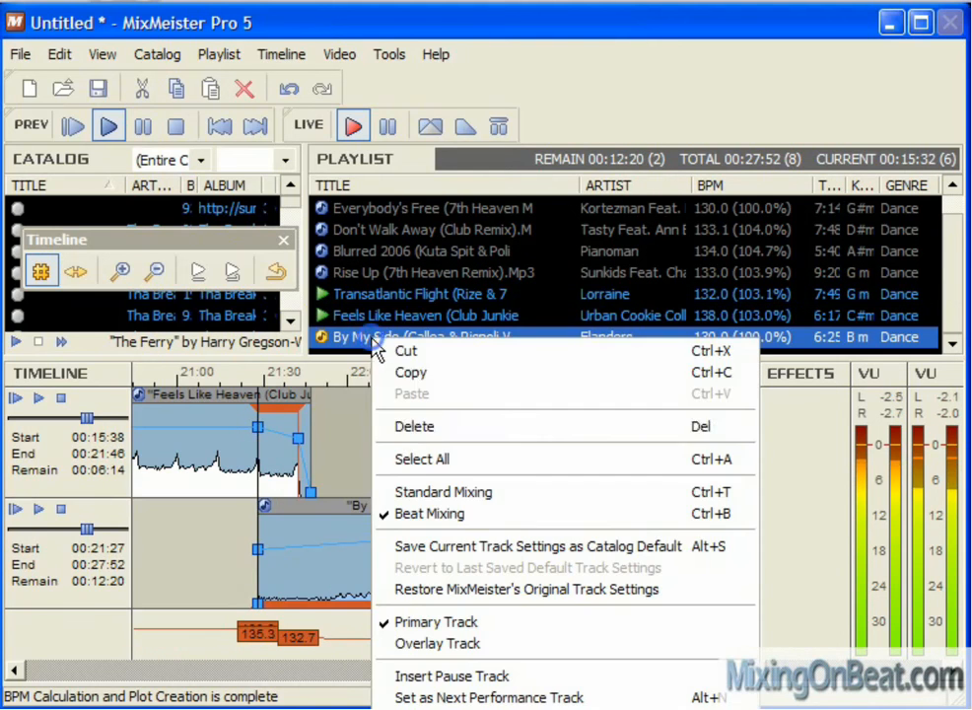
pyautogui.click(404, 364)
pyautogui.click(372, 342)
pyautogui.click(352, 493)
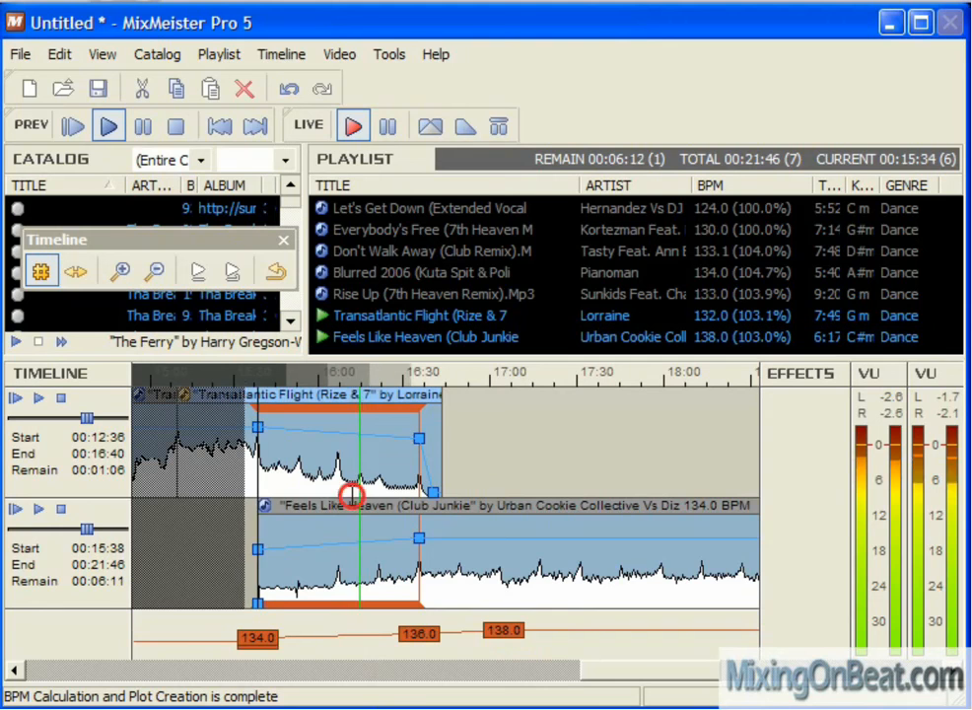
# - Split Feels Like Heaven into two segments at the measure boundary at about 17:03
pyautogui.click(424, 511)
pyautogui.scroll(1, 424, 511)
pyautogui.scroll(-2, 473, 524)
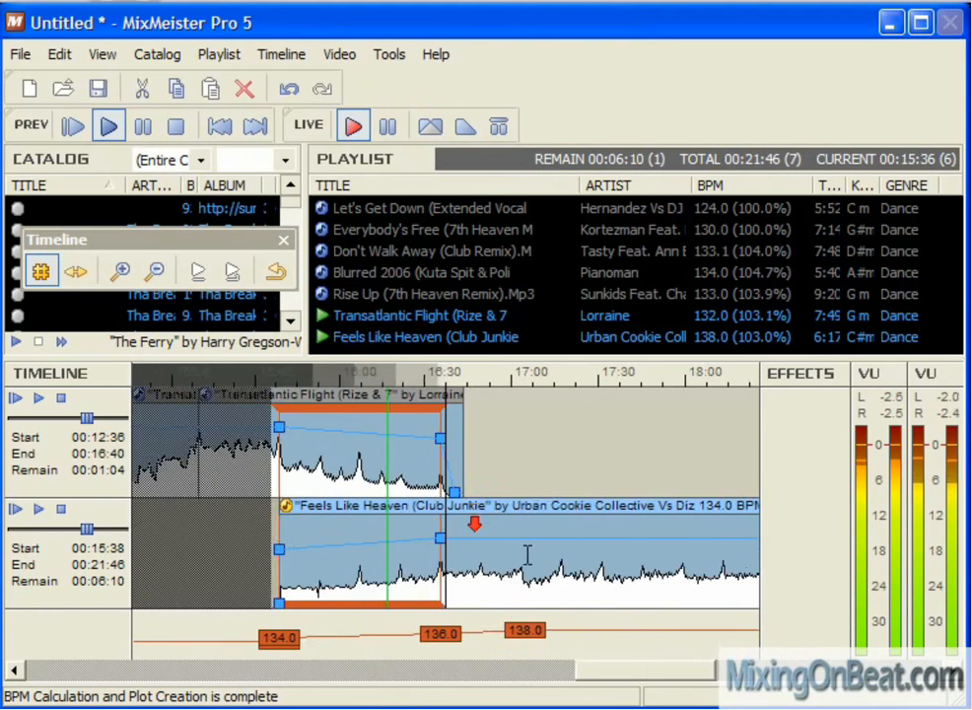
pyautogui.click(525, 578)
pyautogui.scroll(-2, 525, 578)
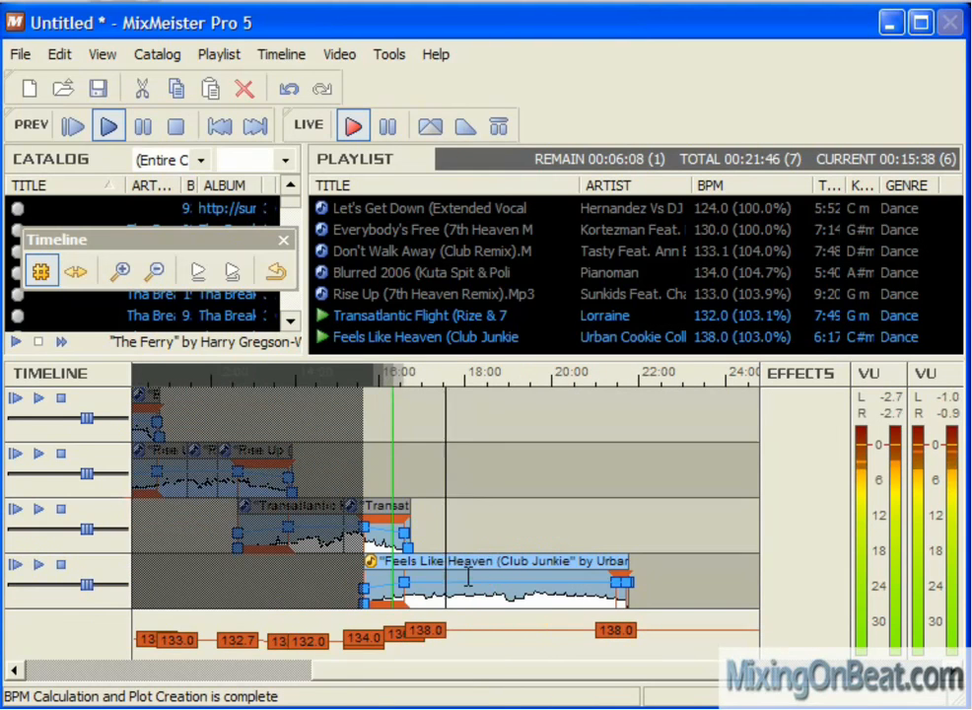
pyautogui.scroll(1, 477, 577)
pyautogui.scroll(1, 369, 549)
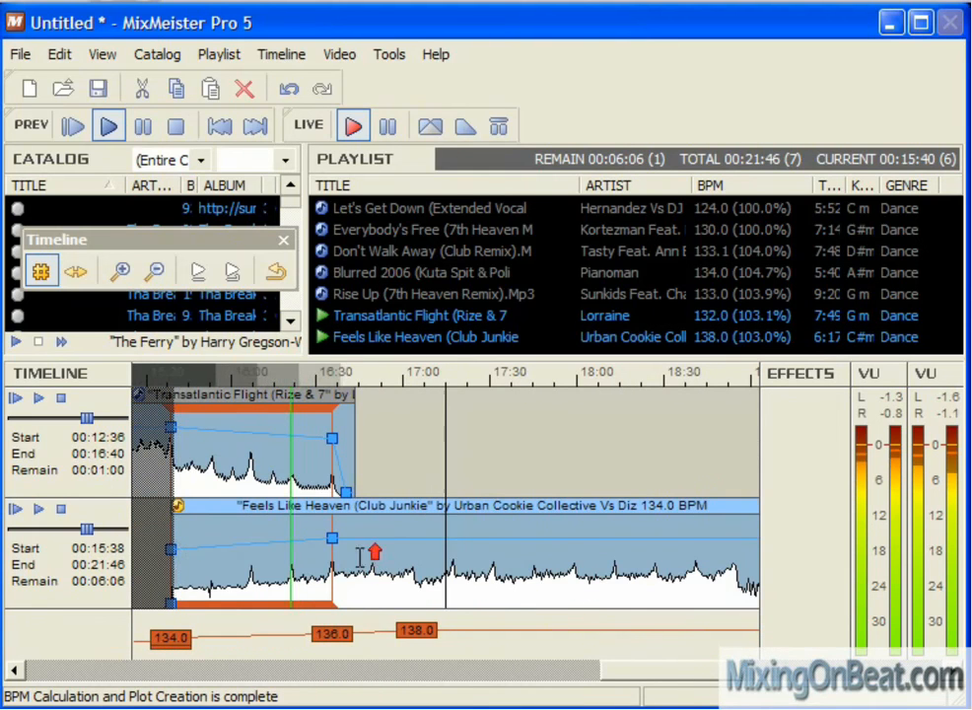
pyautogui.scroll(2, 430, 550)
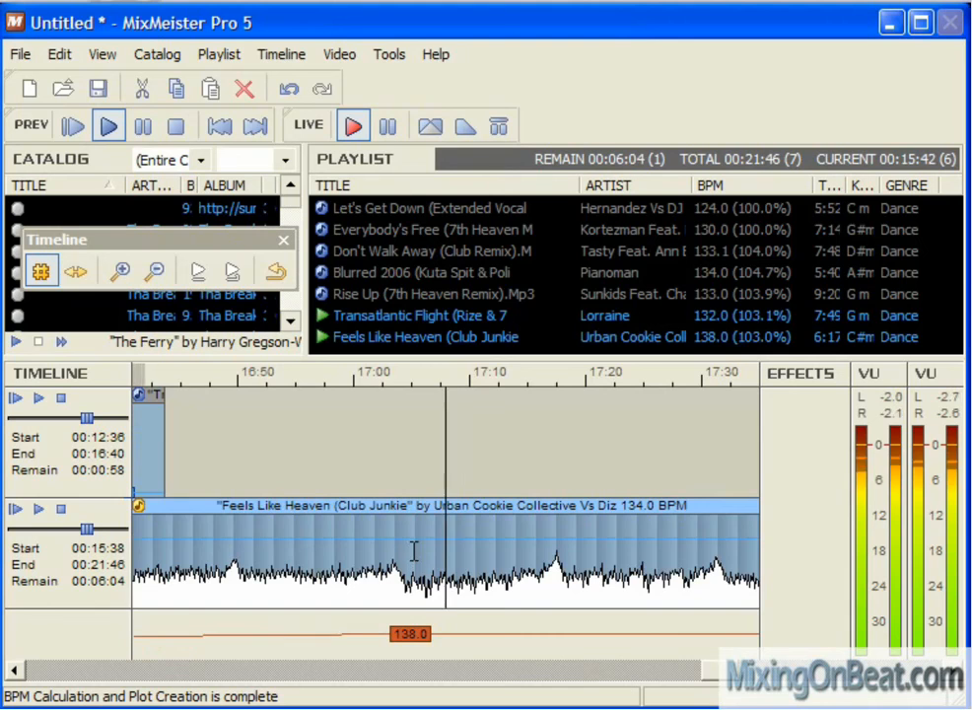
pyautogui.scroll(-2, 414, 550)
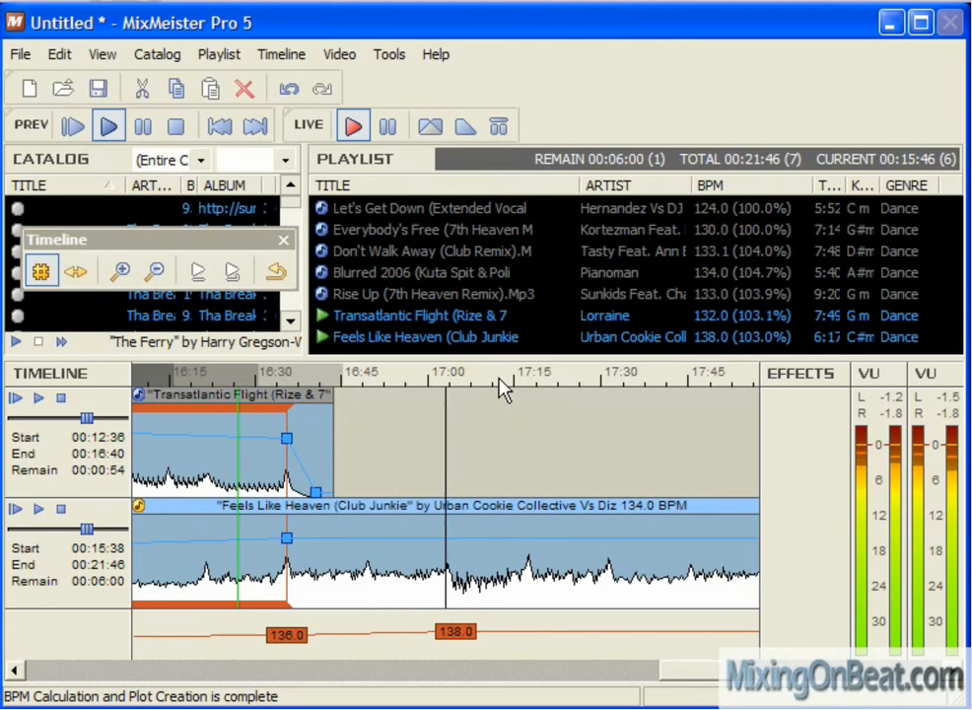
pyautogui.scroll(2, 430, 542)
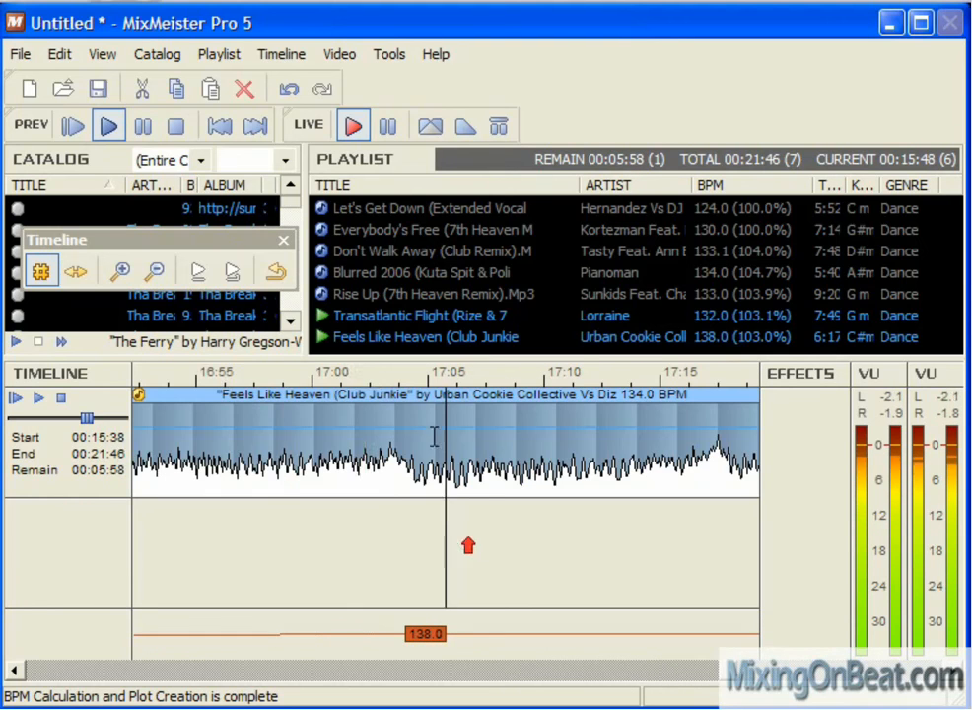
pyautogui.scroll(2, 296, 473)
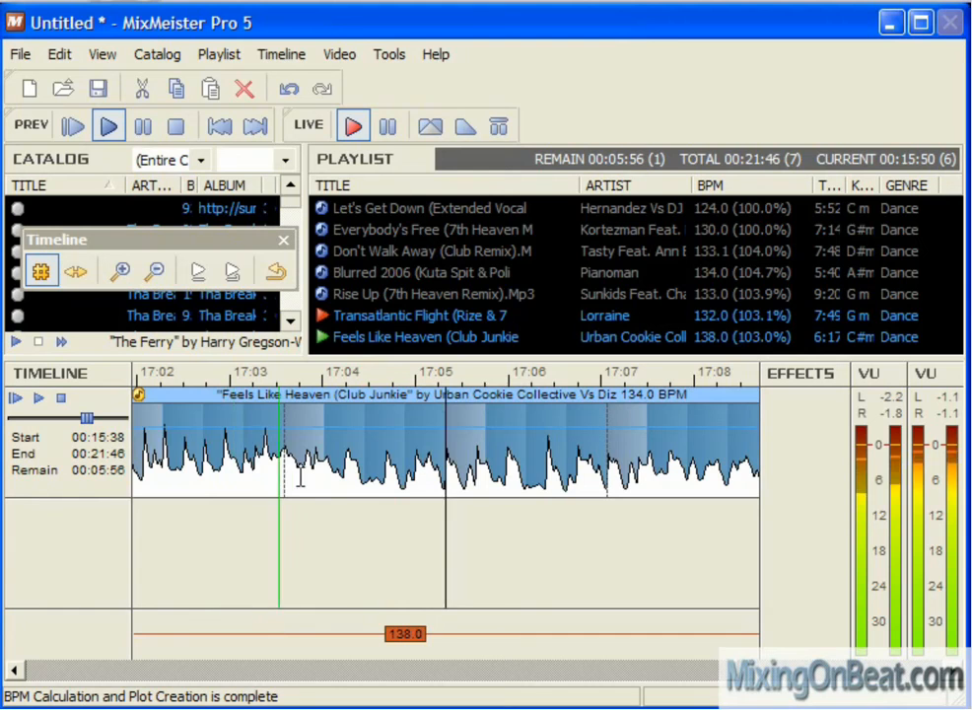
pyautogui.scroll(-4, 295, 473)
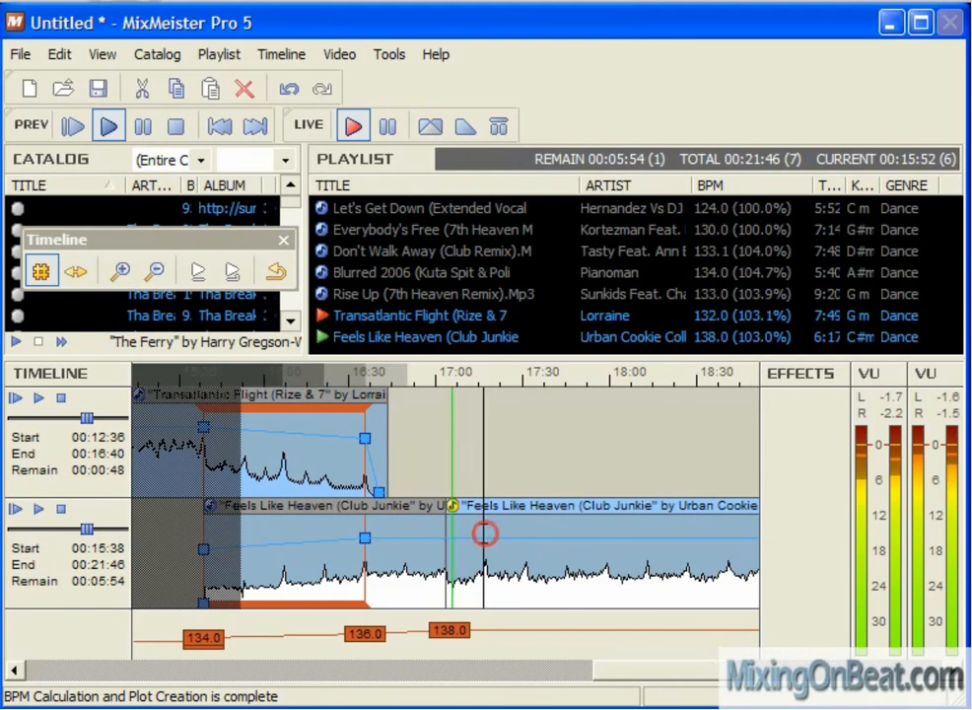
# - Try deleting the second segment of Feels Like Heaven, preview the shortened ending, and undo the deletion
pyautogui.press('Delete')
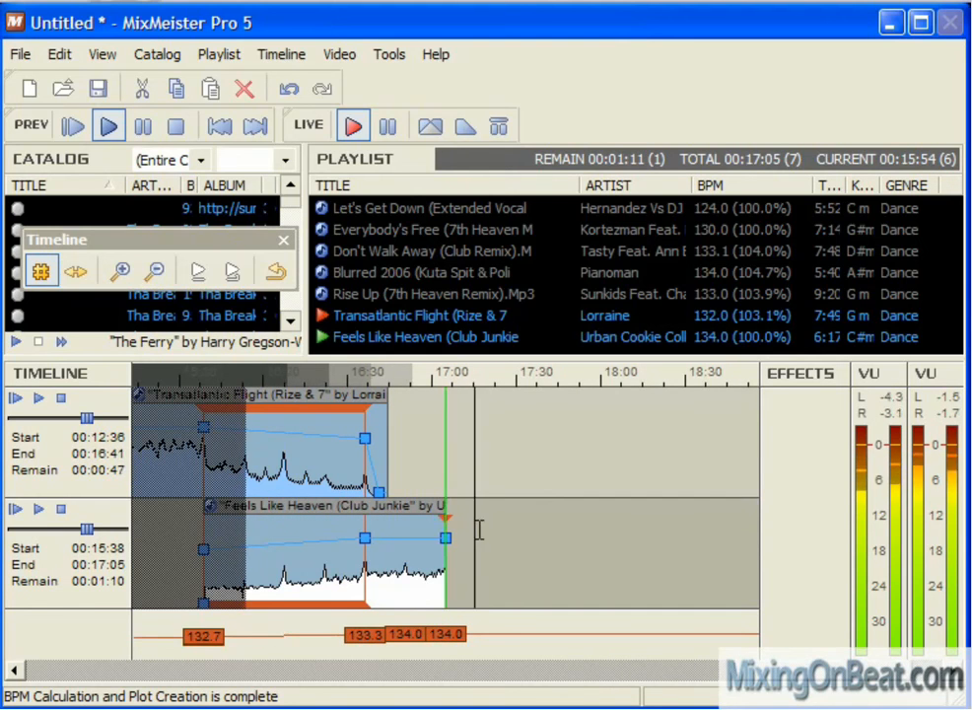
pyautogui.click(434, 530)
pyautogui.scroll(2, 503, 456)
pyautogui.click(449, 373)
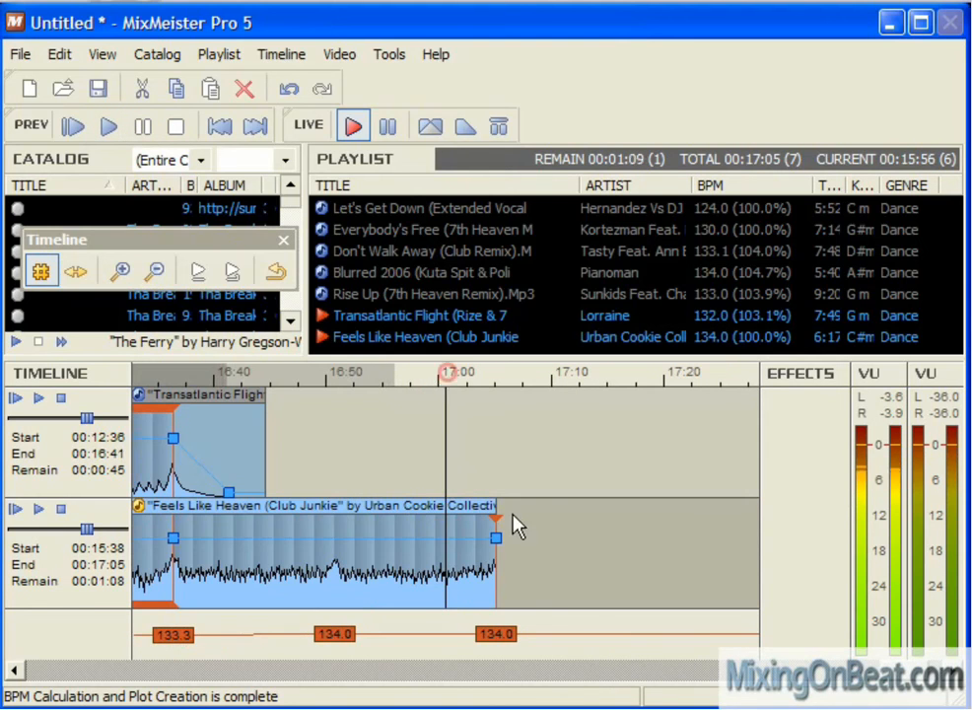
pyautogui.click(448, 376)
pyautogui.scroll(-3, 449, 445)
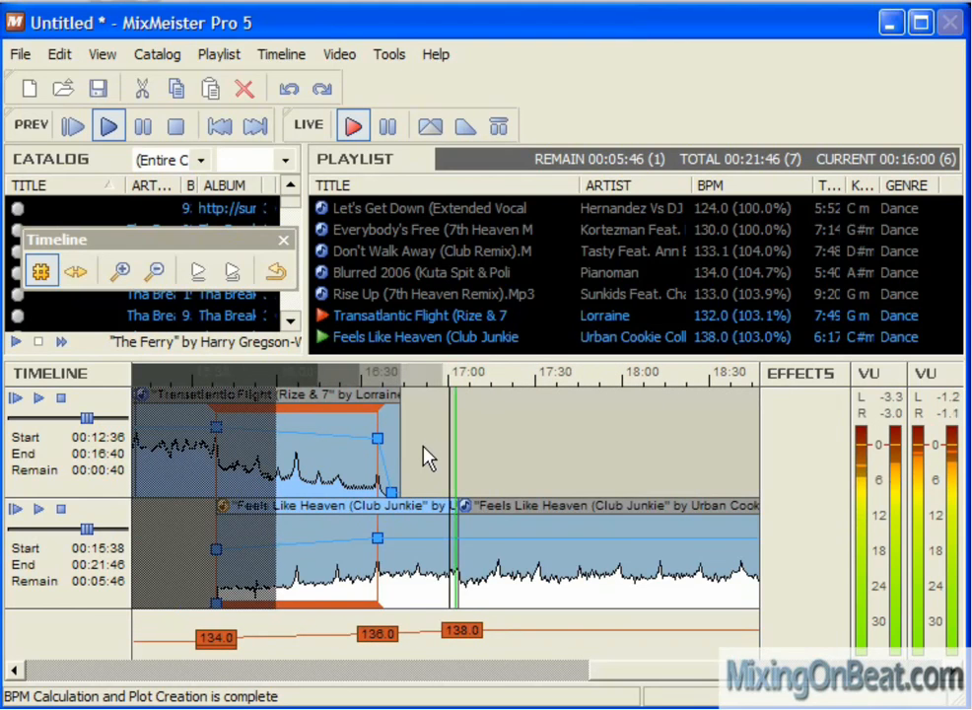
# - Examine the overlap of Transatlantic Flight and Feels Like Heaven around 16:30 while the live mix plays
pyautogui.click(302, 380)
pyautogui.click(319, 396)
pyautogui.scroll(2, 322, 397)
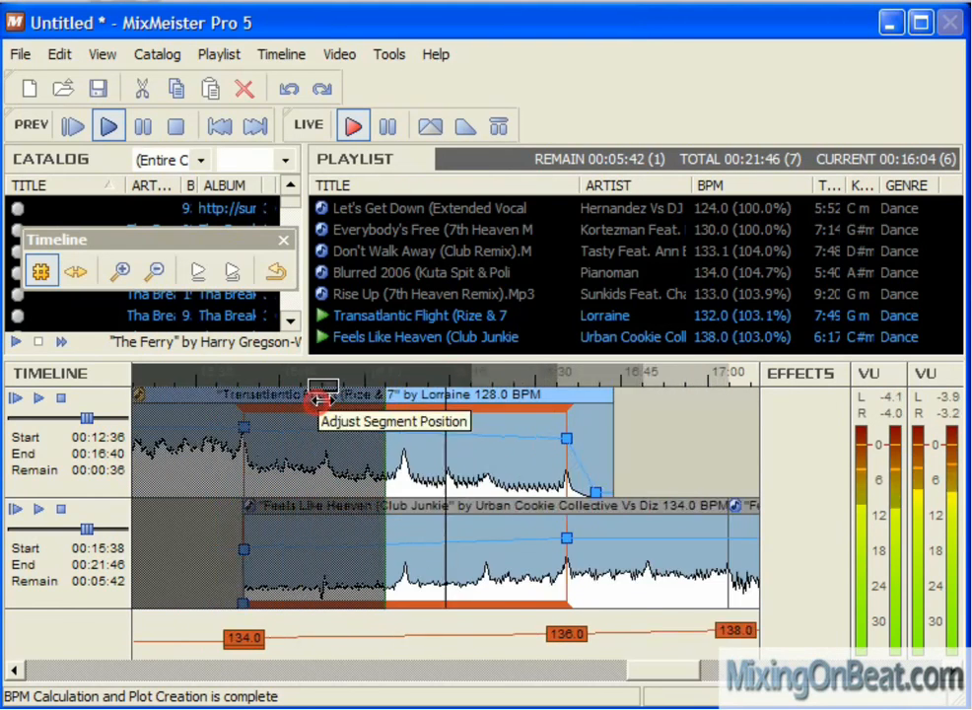
pyautogui.click(548, 490)
pyautogui.scroll(1, 547, 490)
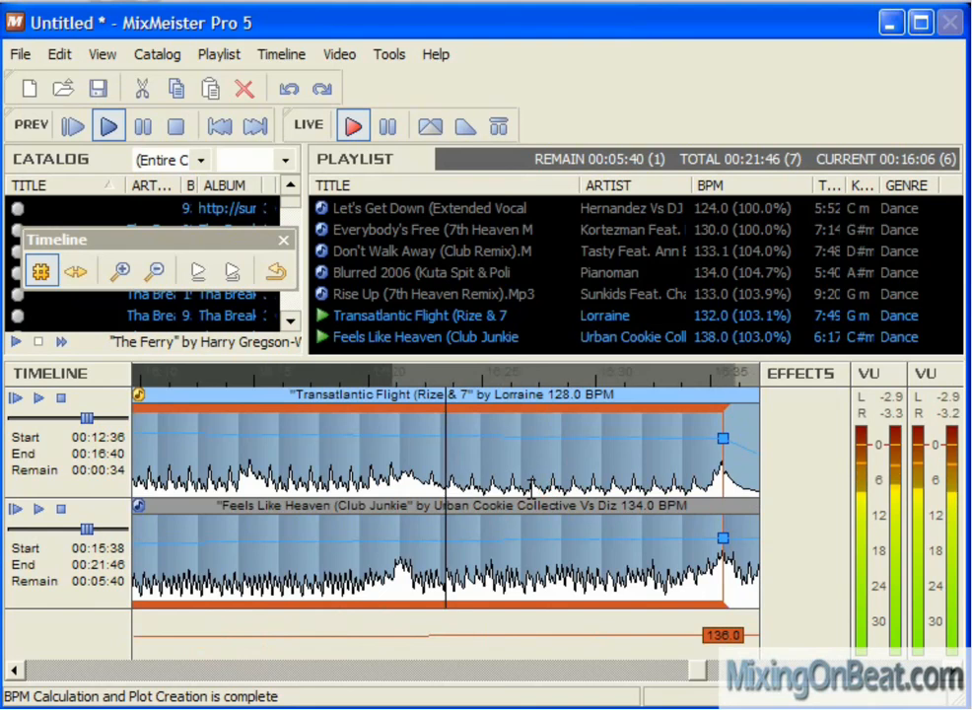
pyautogui.scroll(-1, 532, 484)
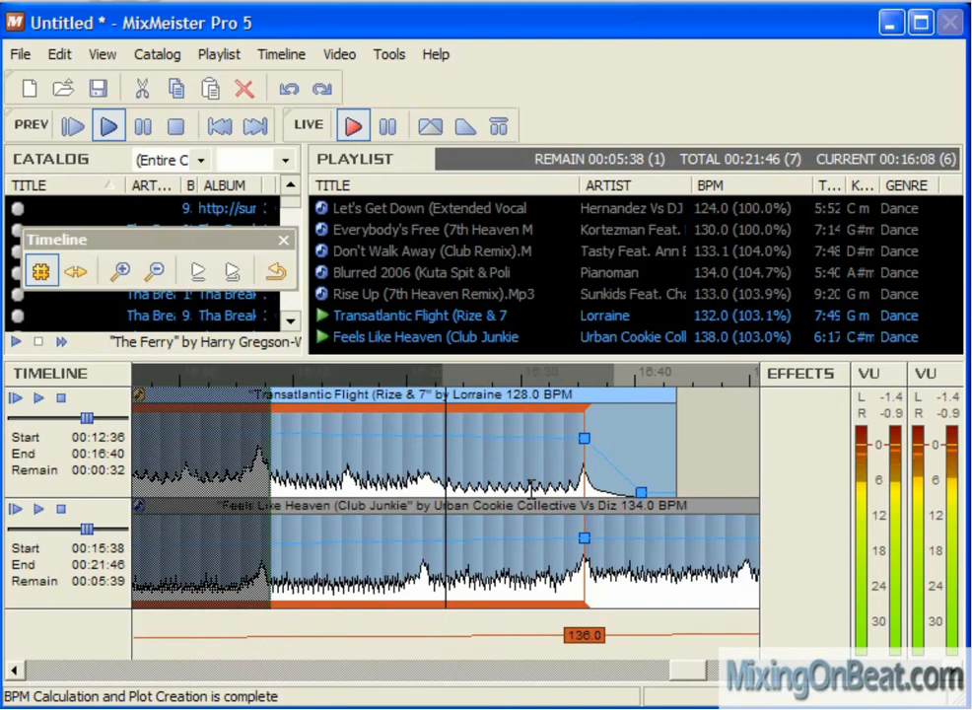
pyautogui.scroll(-1, 532, 484)
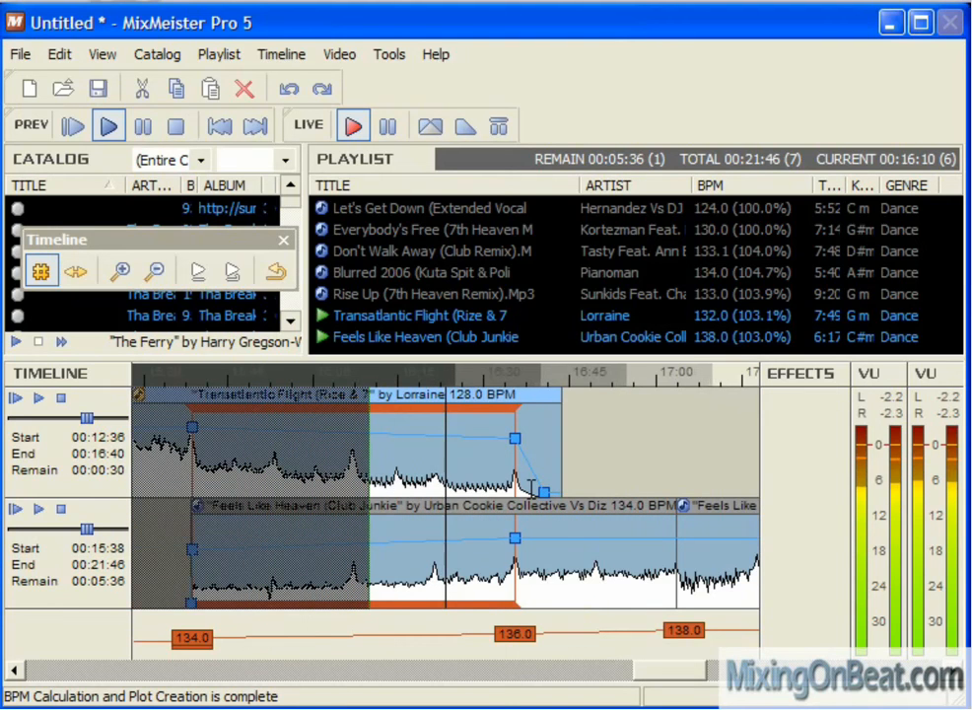
pyautogui.scroll(-1, 534, 484)
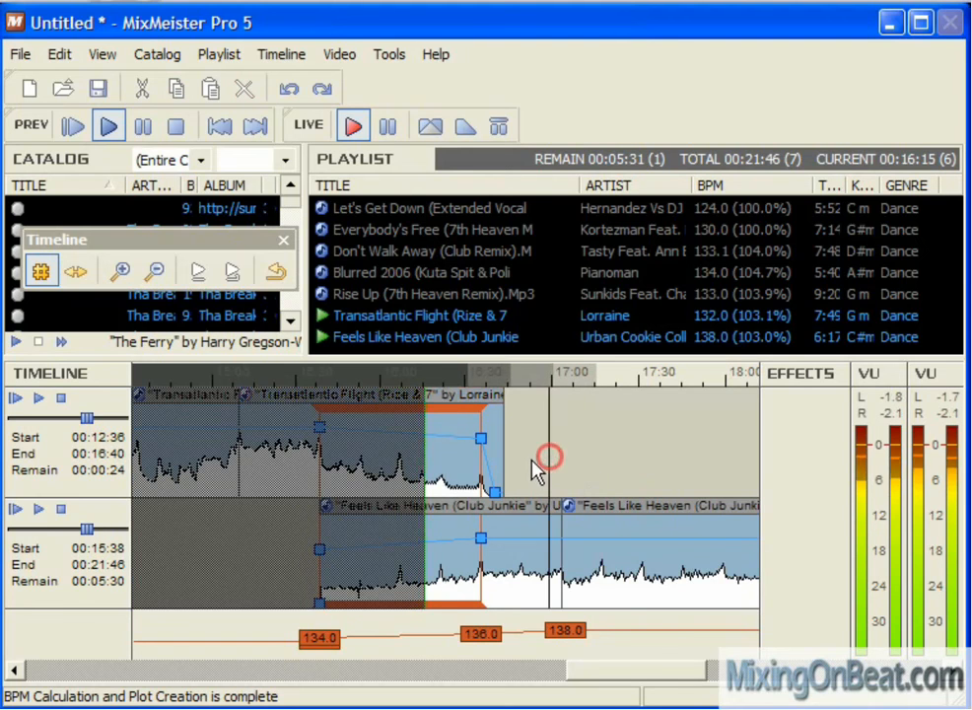
pyautogui.scroll(1, 549, 458)
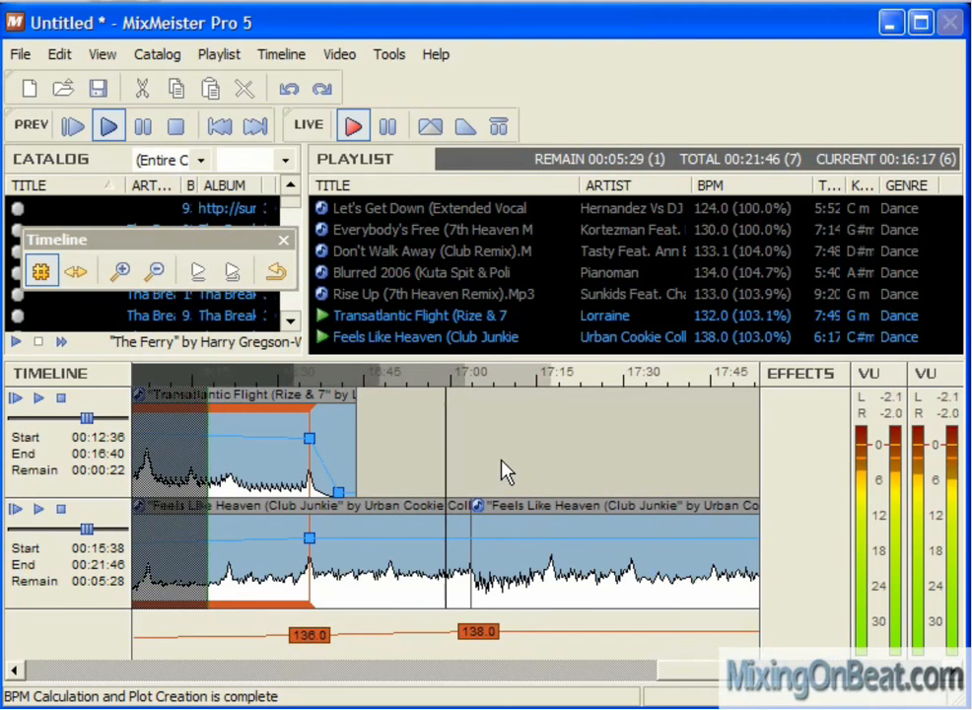
pyautogui.scroll(-1, 503, 461)
pyautogui.scroll(-4, 502, 462)
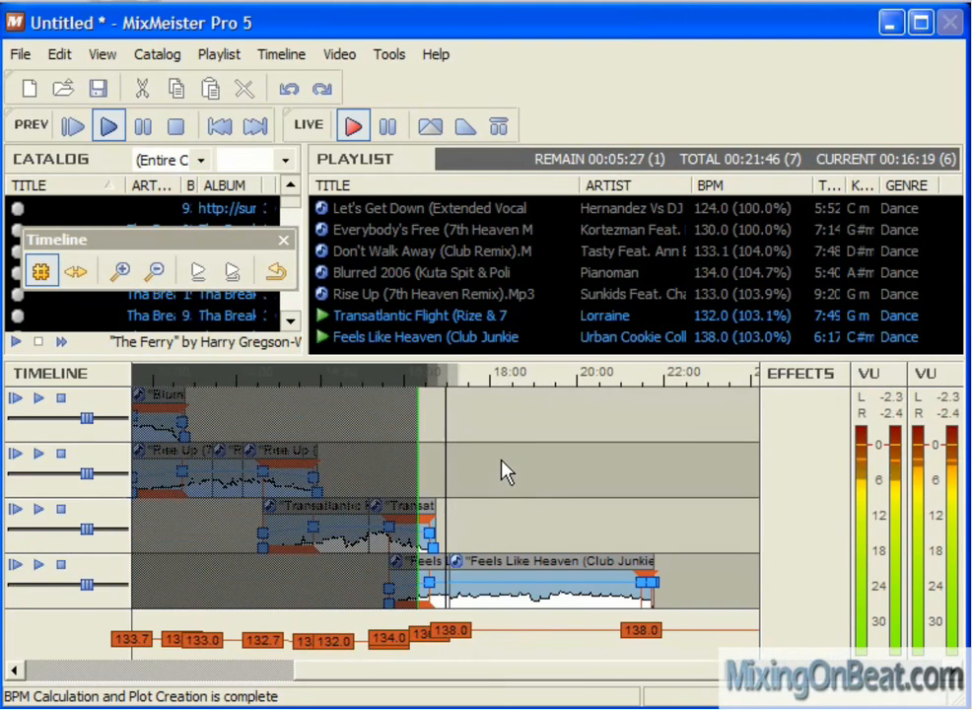
pyautogui.scroll(3, 463, 517)
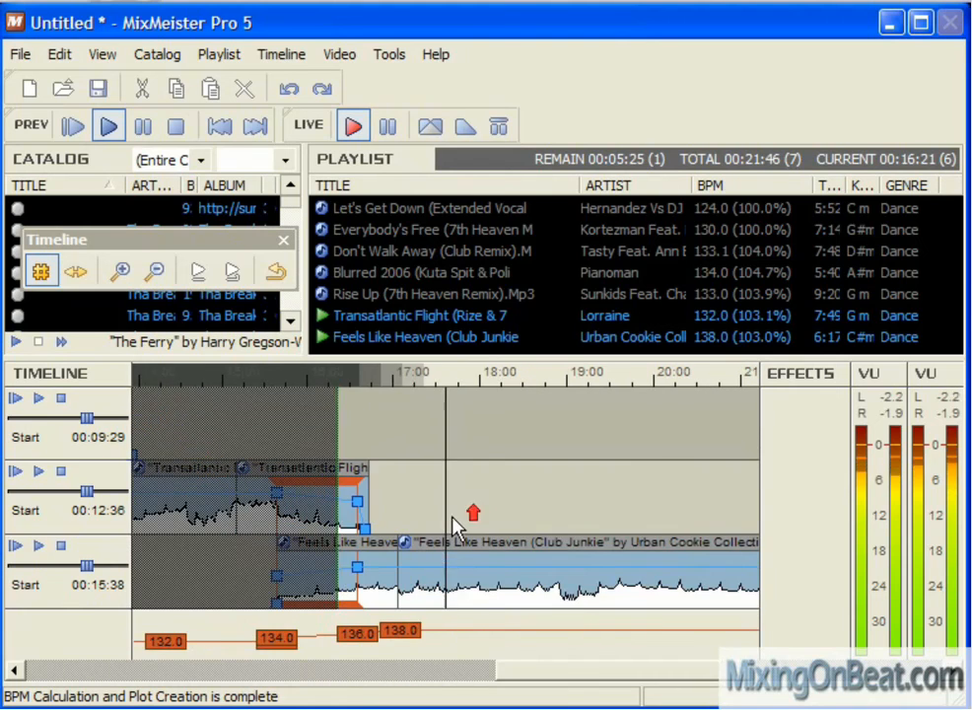
pyautogui.scroll(1, 403, 508)
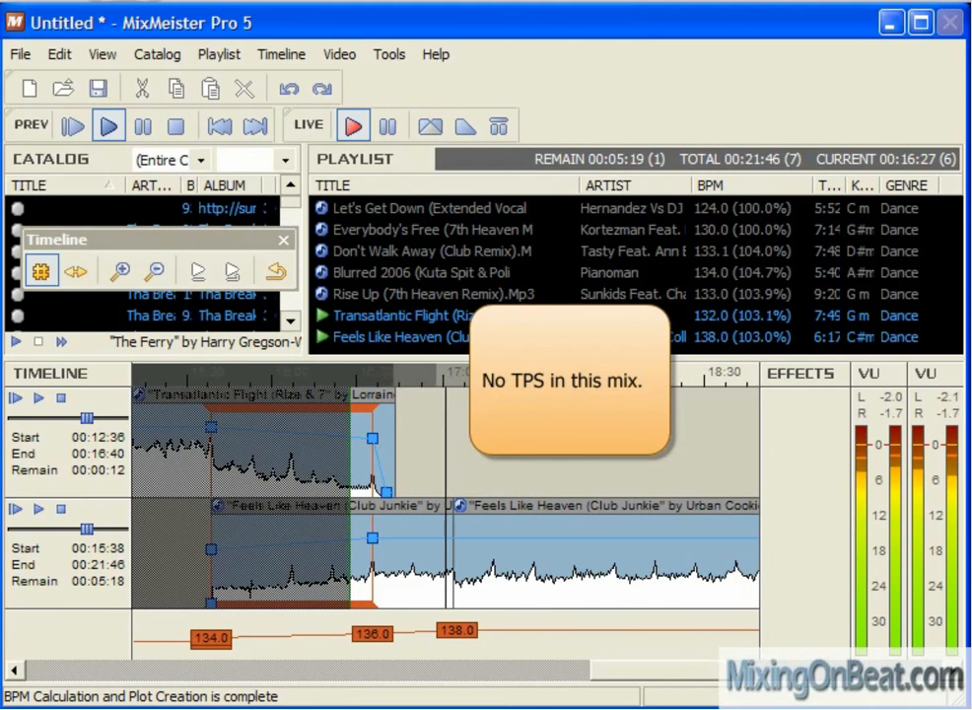
# - Dock the floating Timeline toolbar beside the live playback controls and pause the live mix
pyautogui.moveTo(175, 241); pyautogui.dragTo(664, 110)
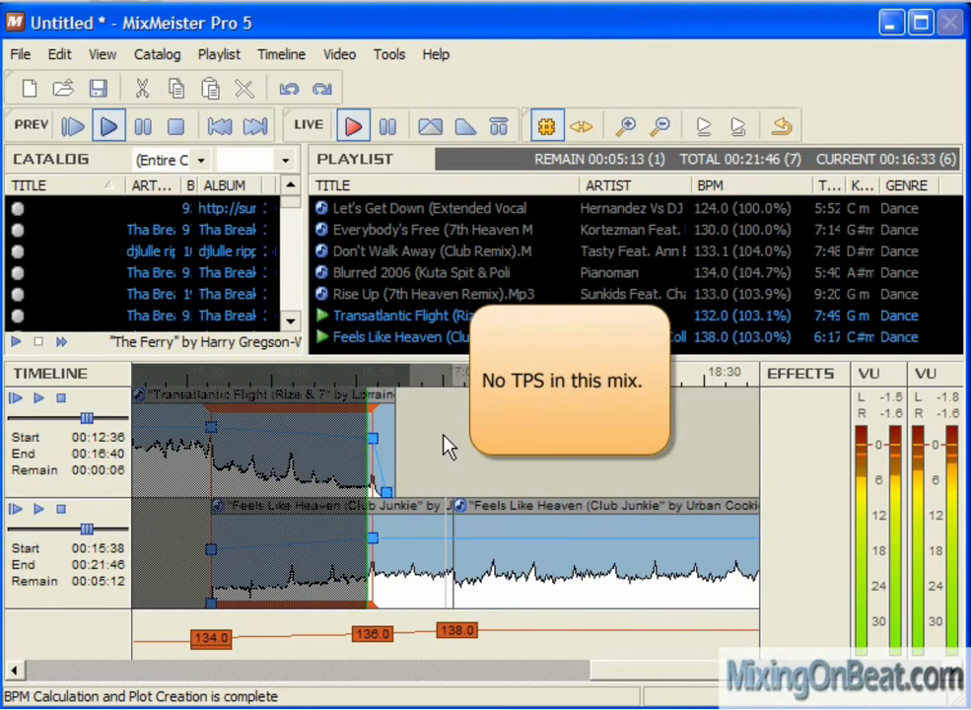
pyautogui.click(385, 126)
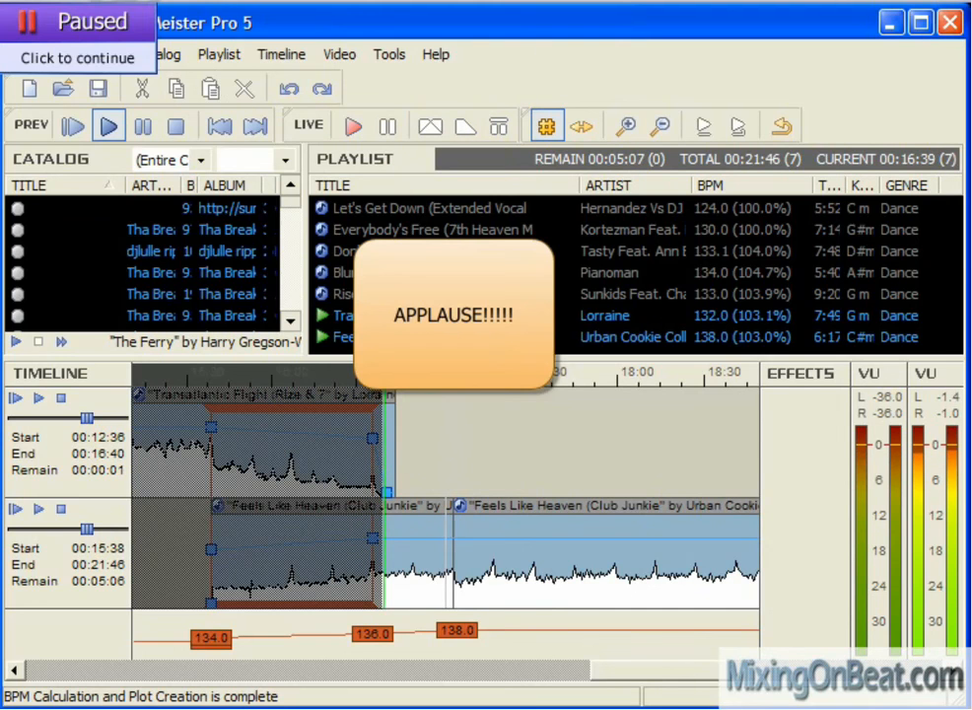